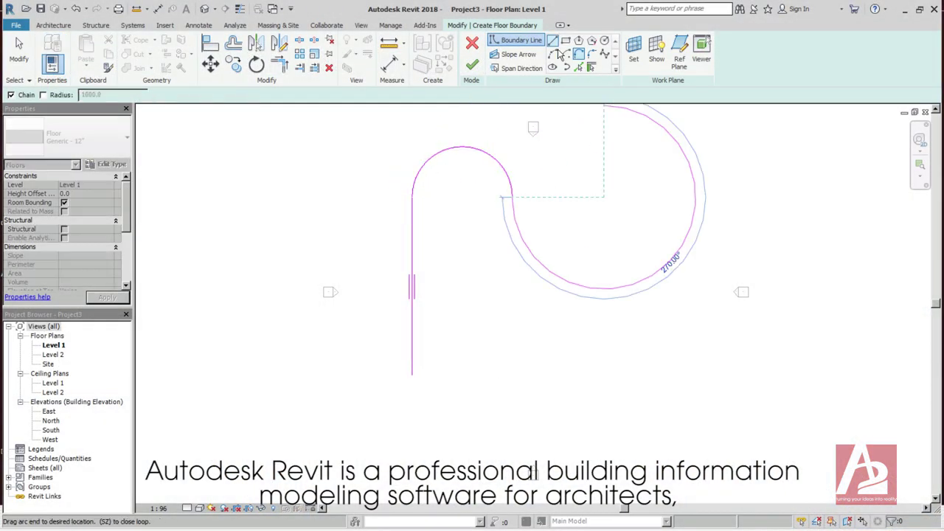
# Sketch floor boundary shapes in the Level 1 plan, including an arc, a six-sided polygon and a circle
pyautogui.click(514, 273)
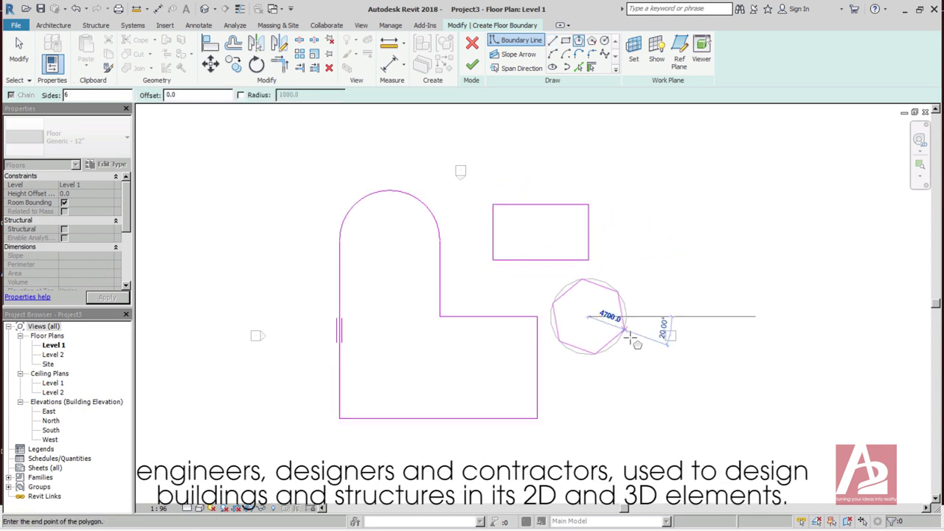
pyautogui.click(624, 337)
pyautogui.click(604, 40)
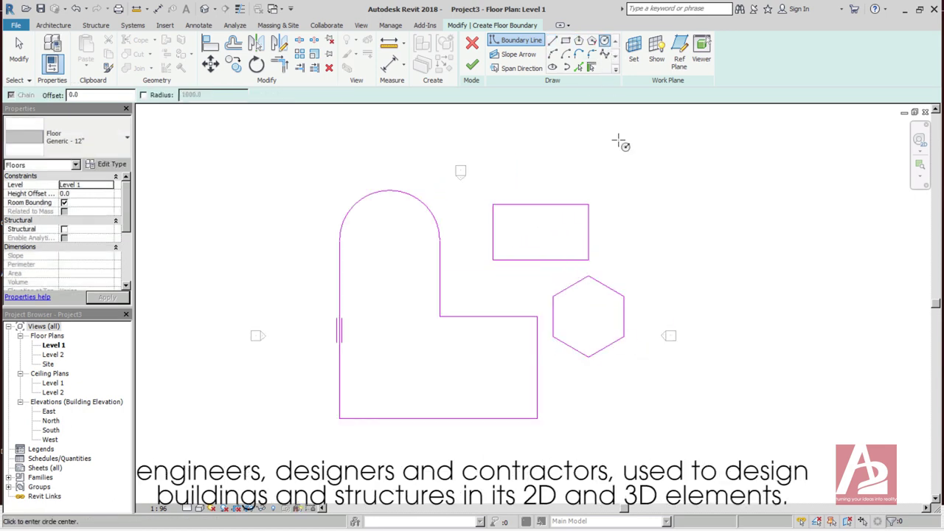
pyautogui.click(609, 445)
pyautogui.click(631, 411)
# Place Single-Flush 34" x 80" doors in the outer walls of the rectangular building in the 3D view
pyautogui.click(398, 476)
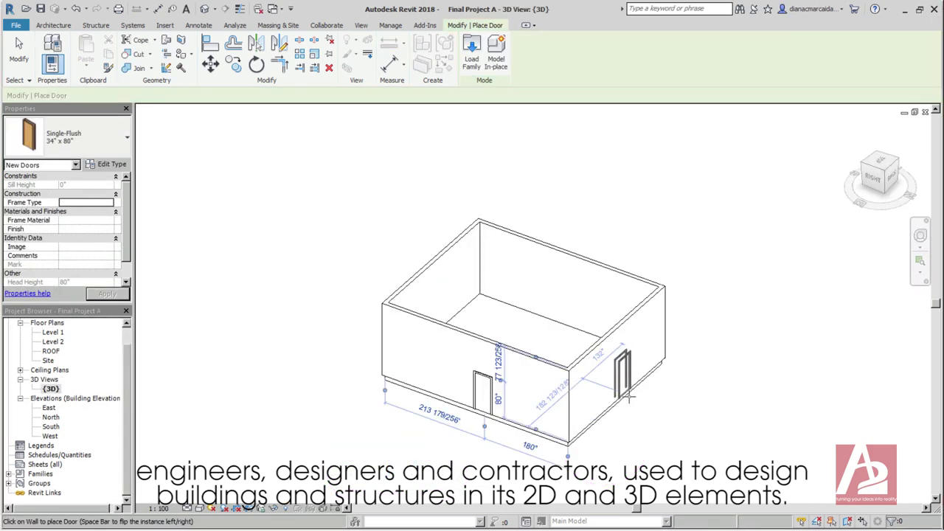
pyautogui.click(97, 58)
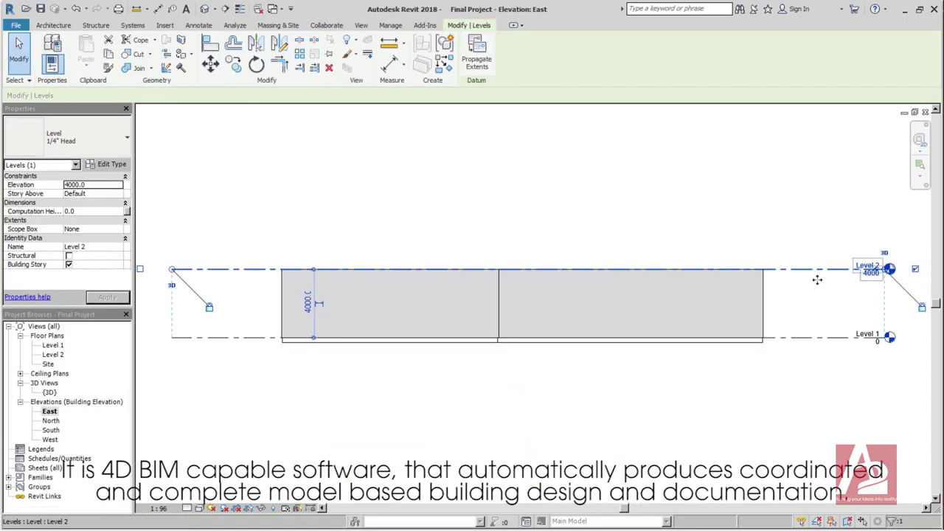
# Lower Level 2 to an elevation of 2000 in the East elevation
pyautogui.moveTo(819, 279); pyautogui.dragTo(820, 304)
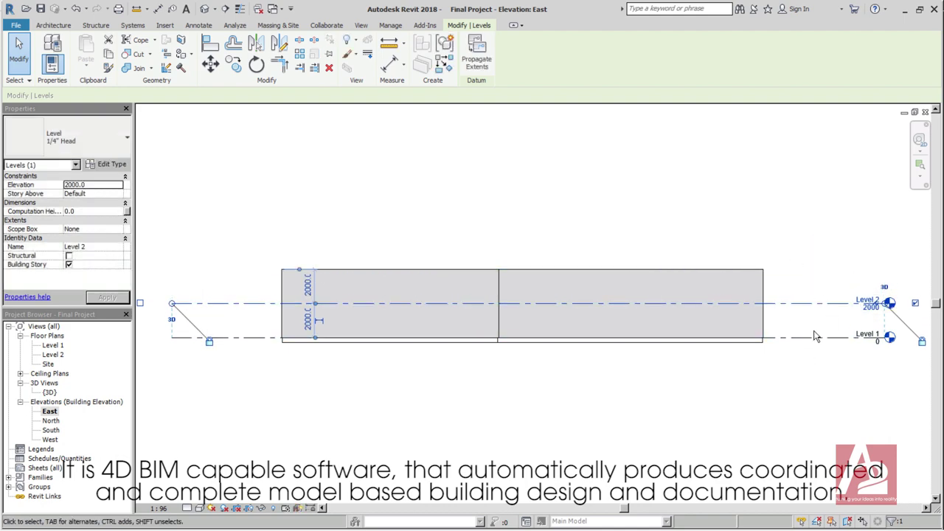
pyautogui.click(876, 340)
pyautogui.click(840, 263)
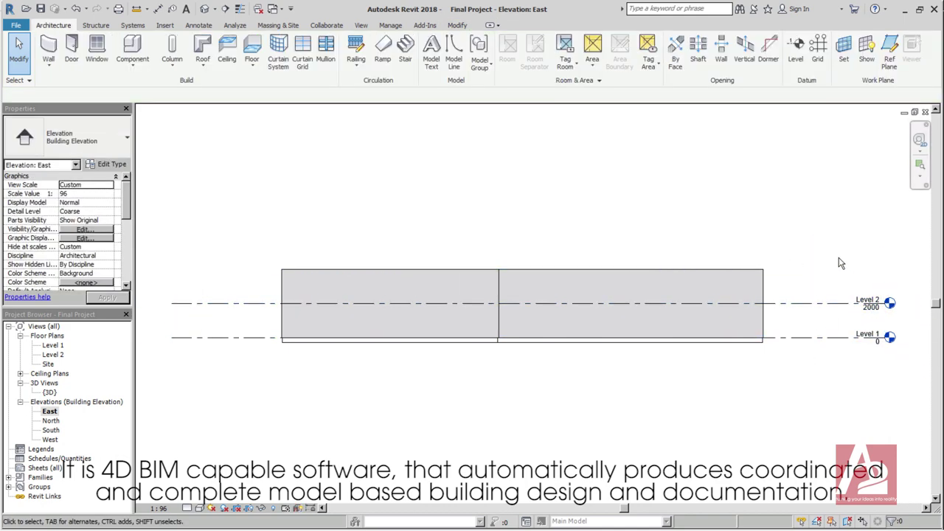
pyautogui.click(833, 304)
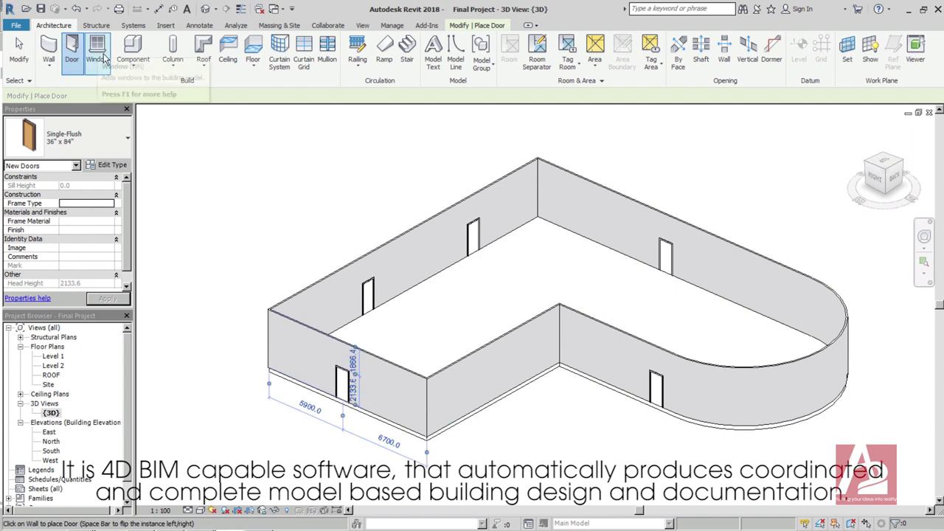
# Place windows along the straight and curved walls of the L-shaped building in the 3D view
pyautogui.click(488, 374)
pyautogui.click(546, 343)
pyautogui.click(629, 363)
pyautogui.click(763, 398)
pyautogui.click(830, 368)
pyautogui.click(767, 295)
pyautogui.click(590, 209)
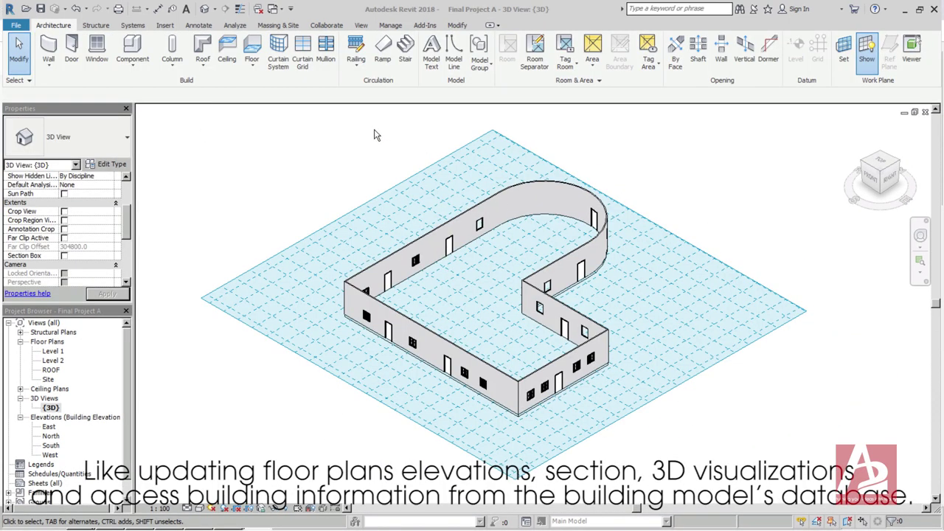
# Create a rectangular Generic - 12" floor on the work plane beside the building
pyautogui.click(252, 52)
pyautogui.click(565, 40)
pyautogui.click(611, 290)
pyautogui.click(746, 318)
pyautogui.click(472, 64)
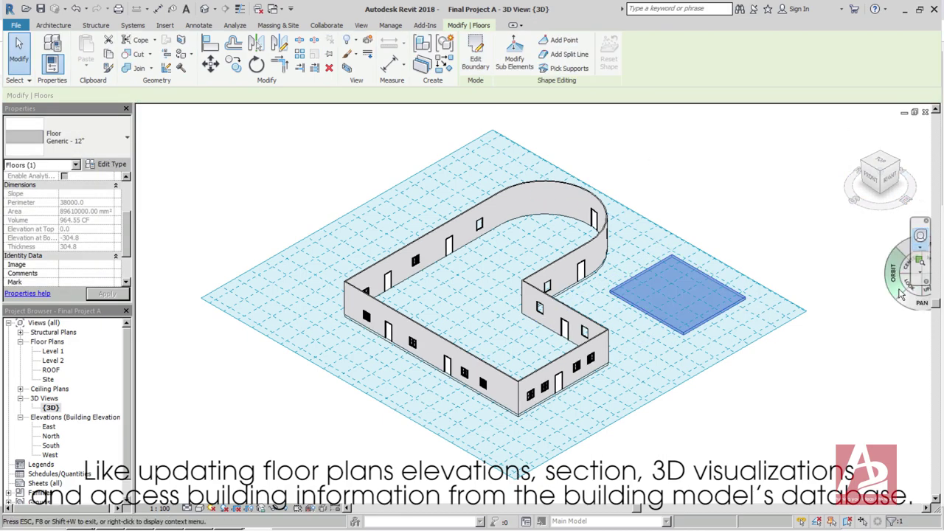
pyautogui.moveTo(650, 289); pyautogui.dragTo(674, 295)
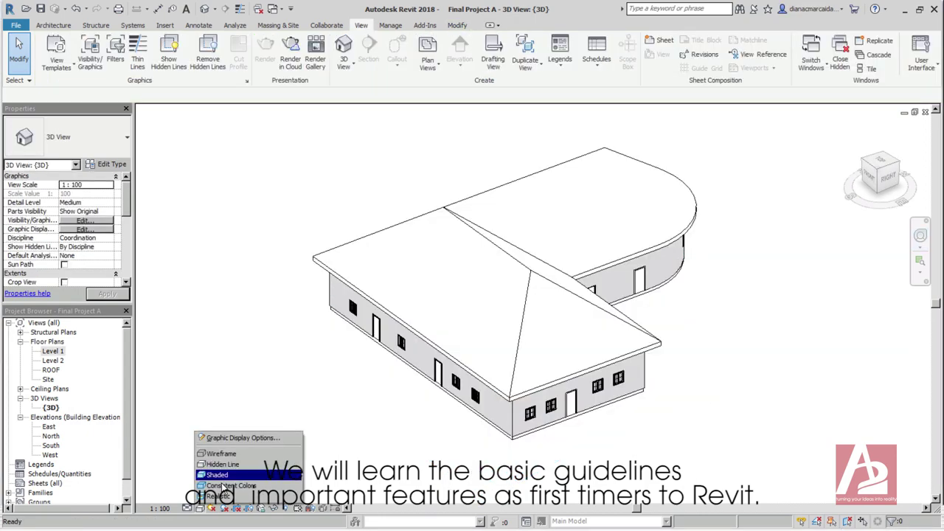
# Show the roofed building in the Shaded and Consistent Colors visual styles, ending with Realistic
pyautogui.click(217, 474)
pyautogui.click(211, 509)
pyautogui.click(221, 486)
pyautogui.click(211, 509)
pyautogui.click(218, 495)
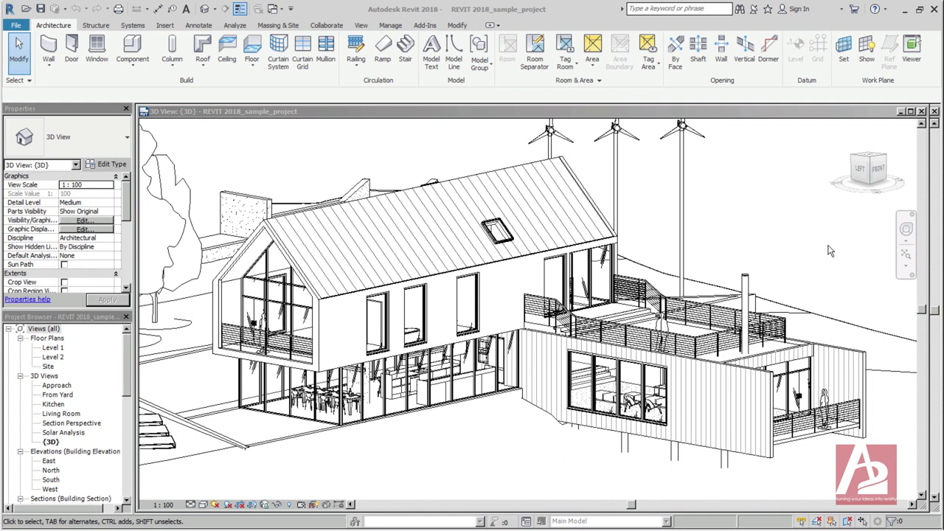
# Examine the sample house project and the Haworth_Chair_Exchange family from different angles in their 3D views
pyautogui.click(907, 231)
pyautogui.moveTo(826, 295); pyautogui.dragTo(649, 331)
pyautogui.moveTo(600, 375); pyautogui.dragTo(642, 359)
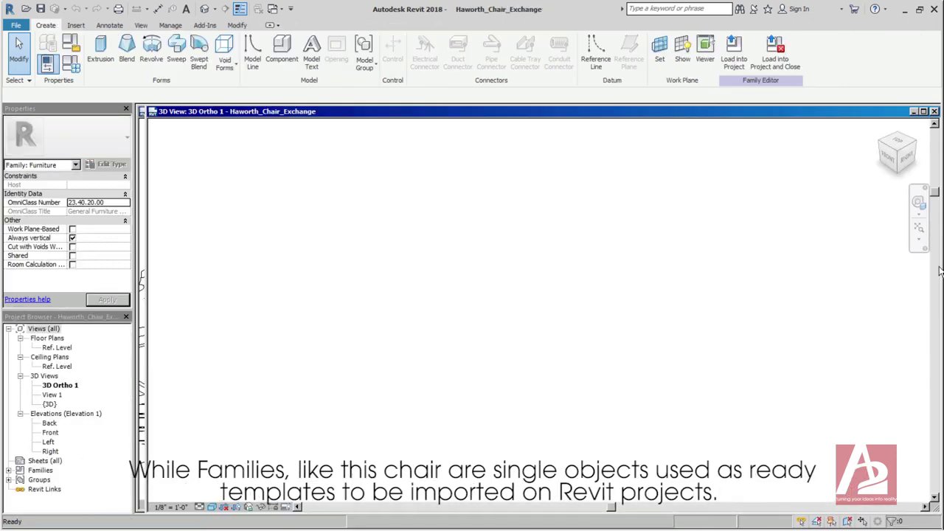
pyautogui.click(919, 227)
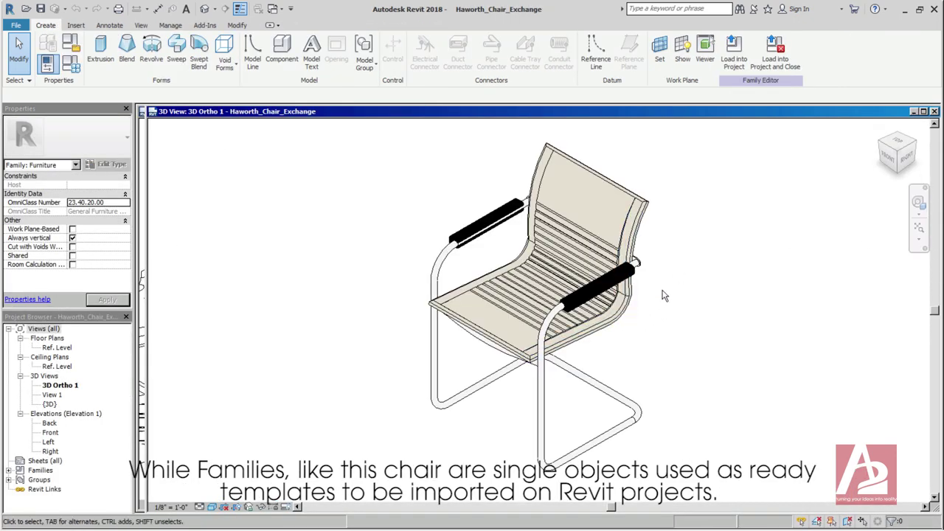
pyautogui.click(919, 201)
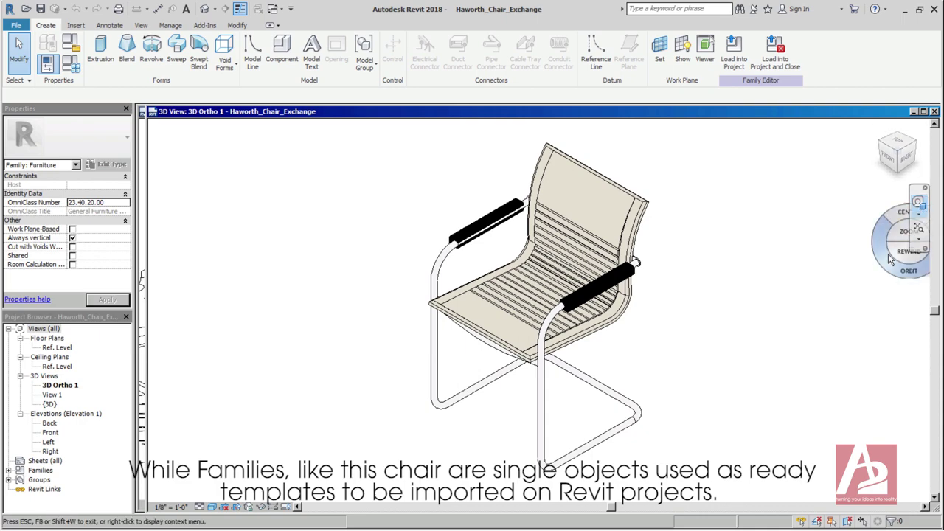
pyautogui.moveTo(677, 332); pyautogui.dragTo(632, 310)
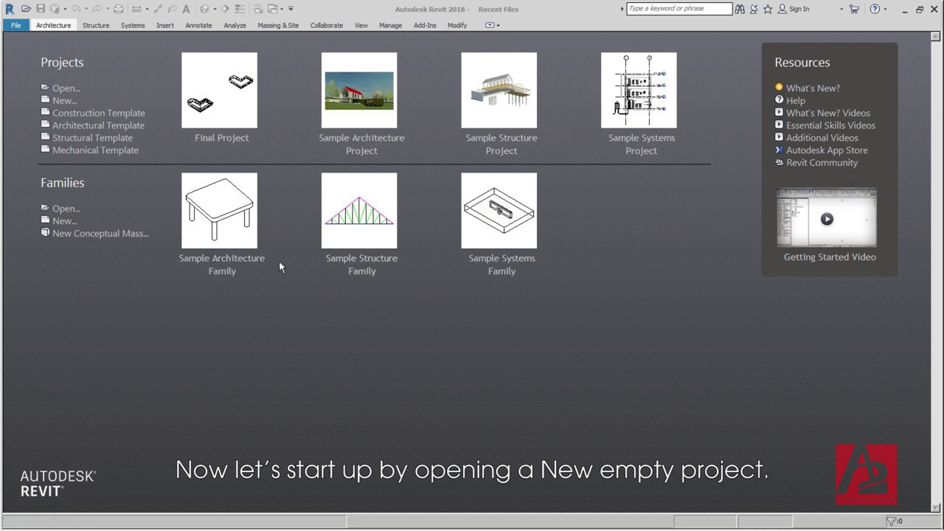
# Create a new project from the Architectural Template
pyautogui.click(73, 104)
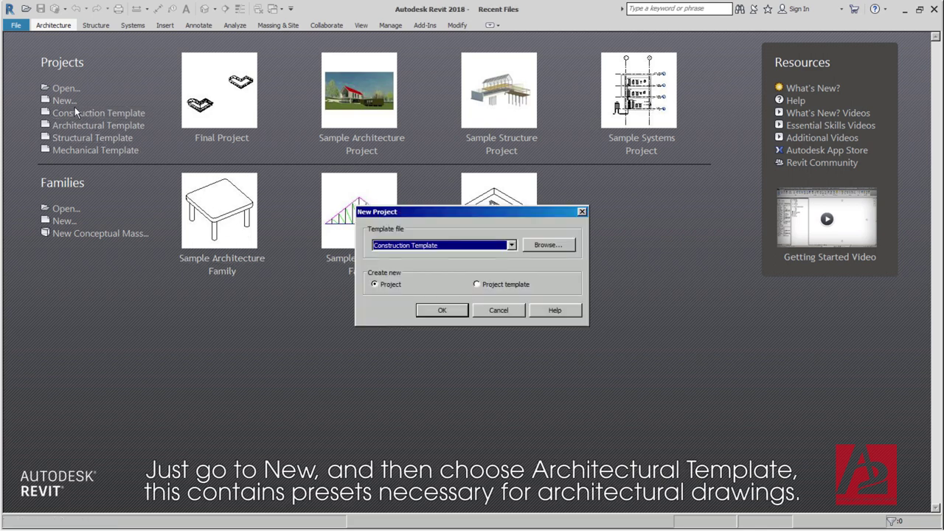
pyautogui.click(452, 249)
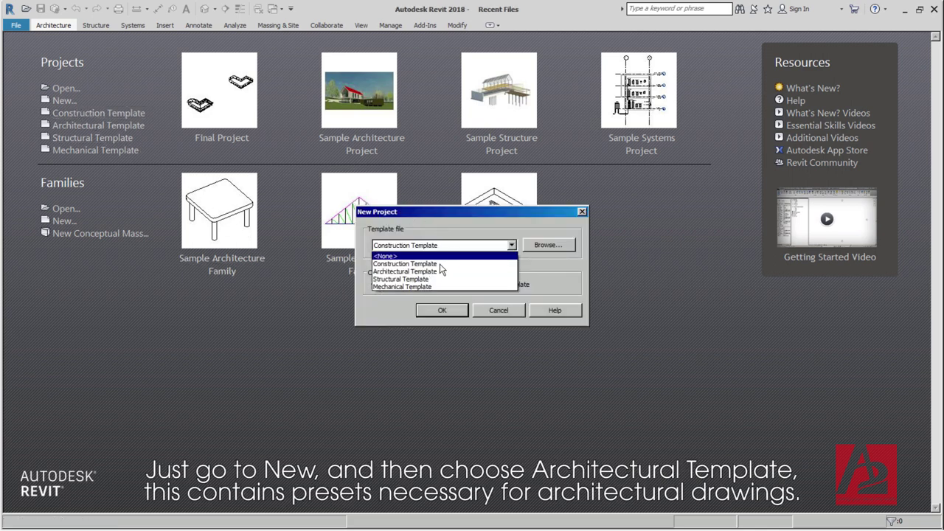
pyautogui.click(440, 272)
pyautogui.click(444, 314)
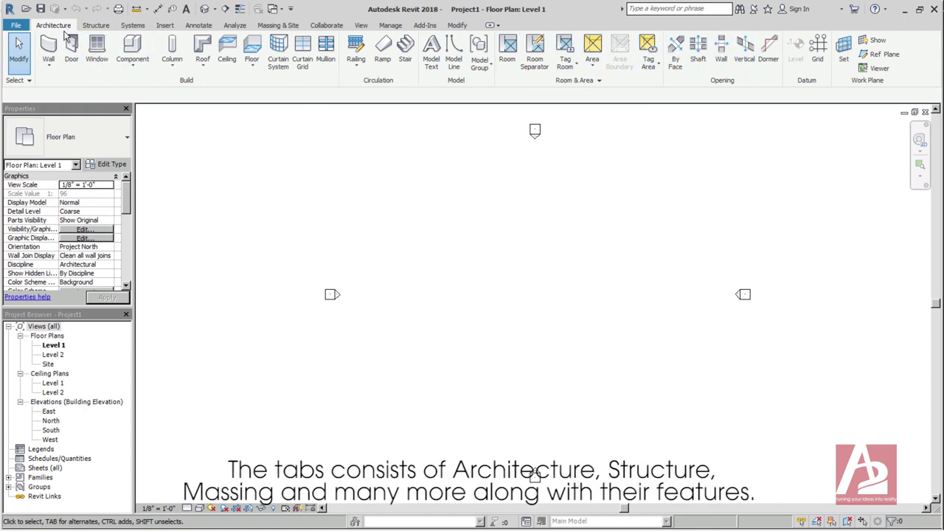
# Examine the Structure, Massing & Site and Systems tool sets, including the available Wall and Floor variants
pyautogui.click(96, 28)
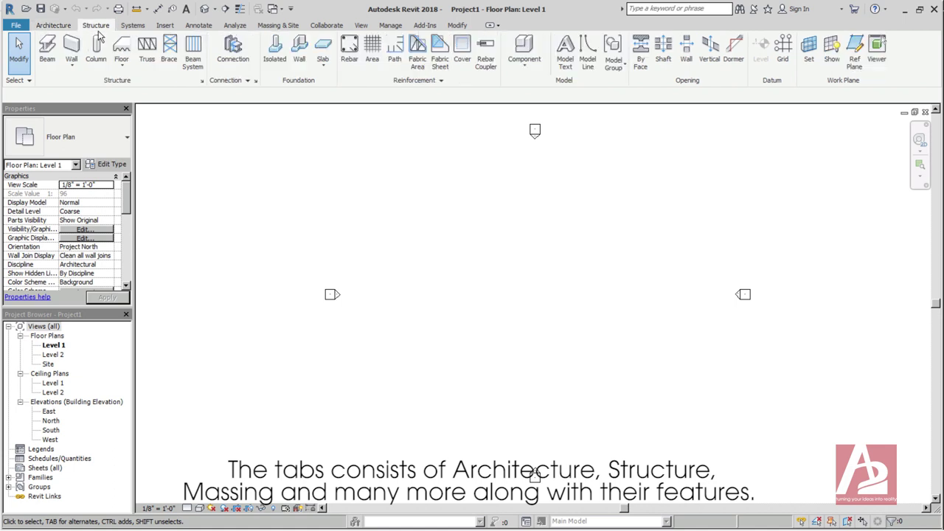
pyautogui.click(278, 30)
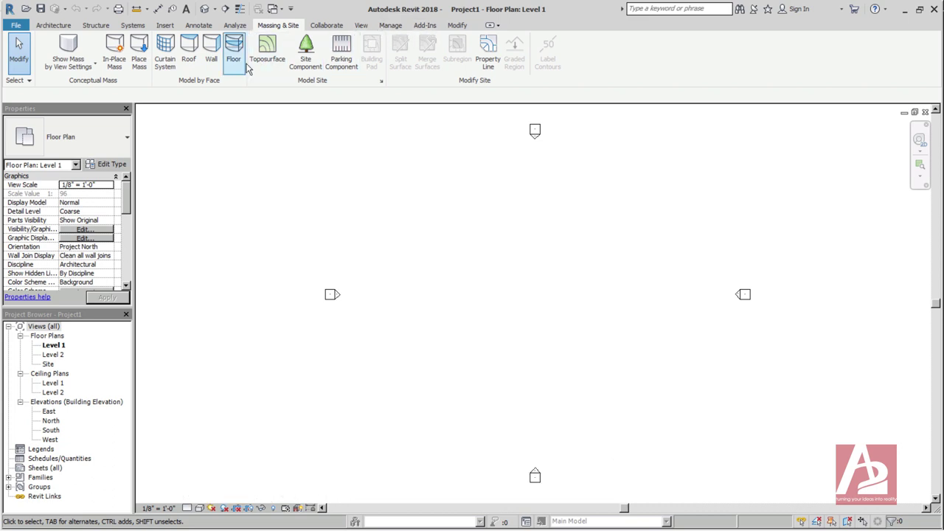
pyautogui.click(133, 26)
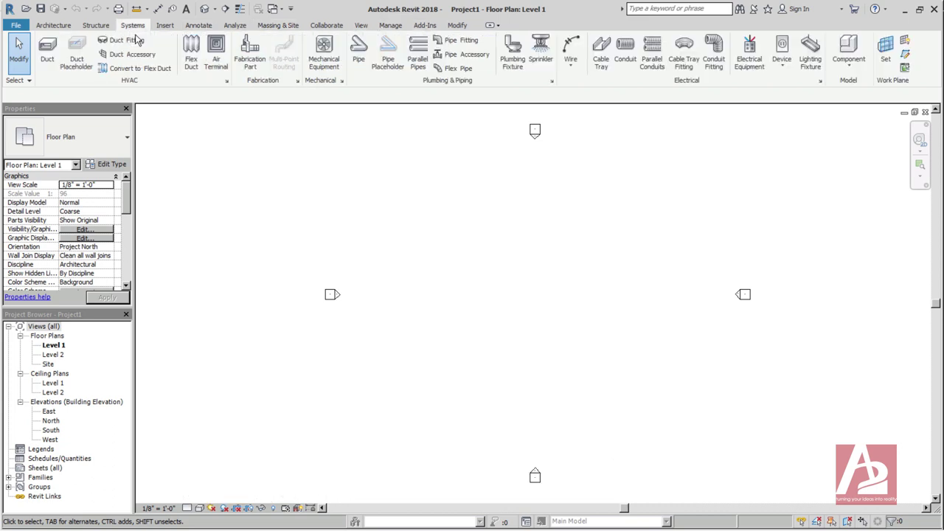
pyautogui.click(96, 25)
pyautogui.click(73, 67)
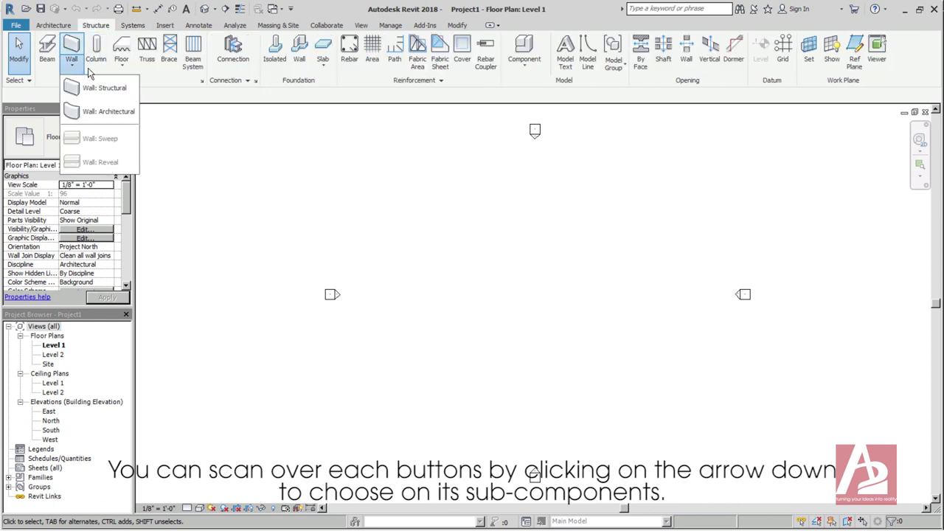
pyautogui.click(132, 72)
pyautogui.click(132, 72)
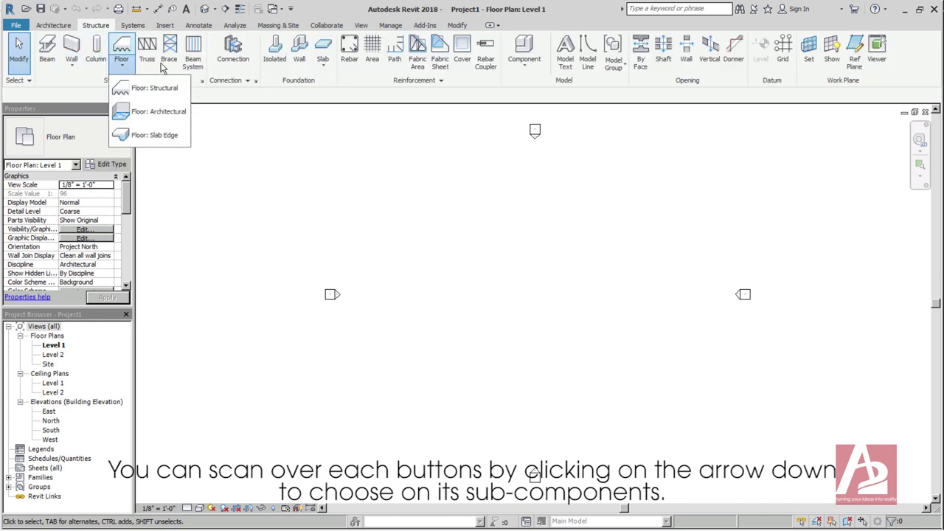
pyautogui.click(308, 158)
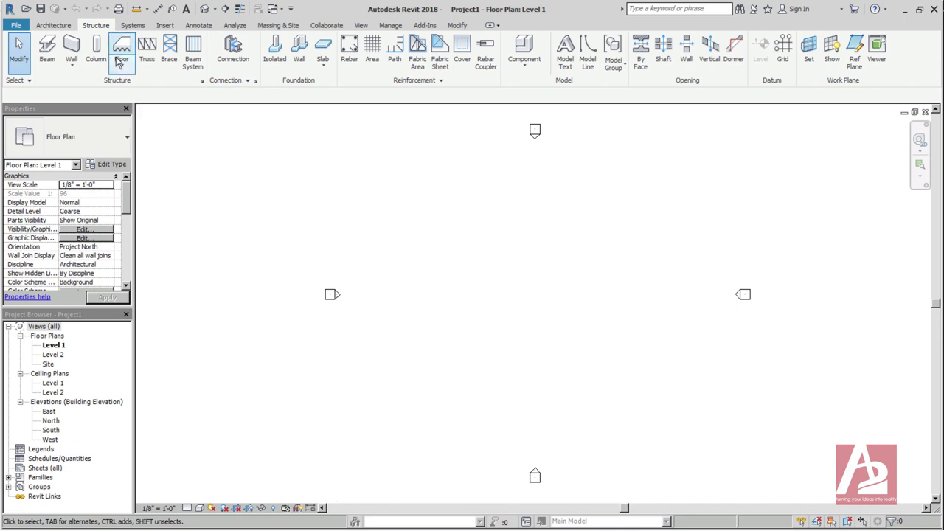
# Review the Architecture, Structure, Systems, Insert, Annotate, Massing & Site, View and Modify tool sets one after another
pyautogui.click(56, 25)
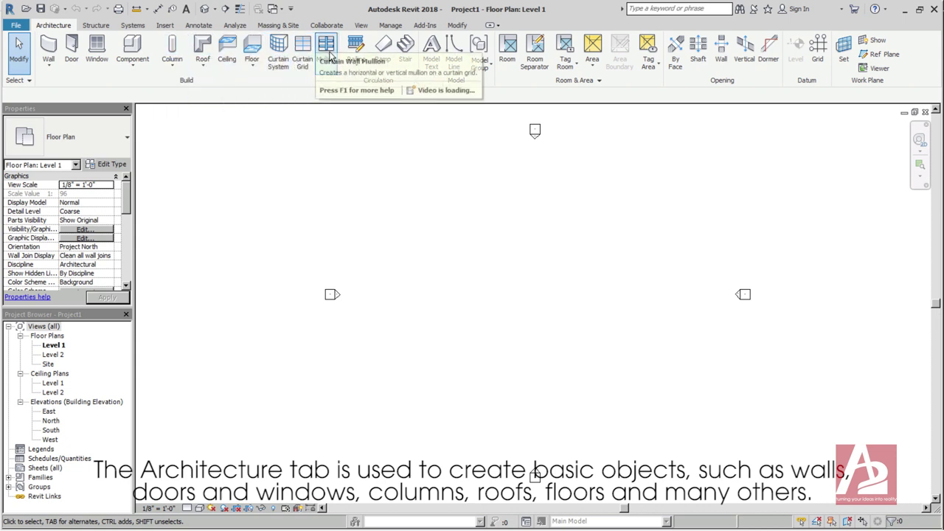
pyautogui.click(97, 26)
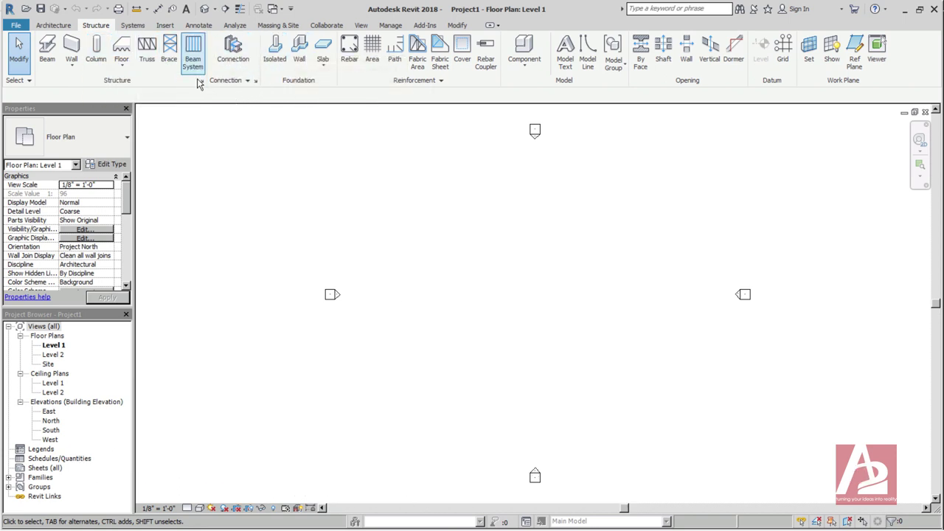
pyautogui.click(136, 26)
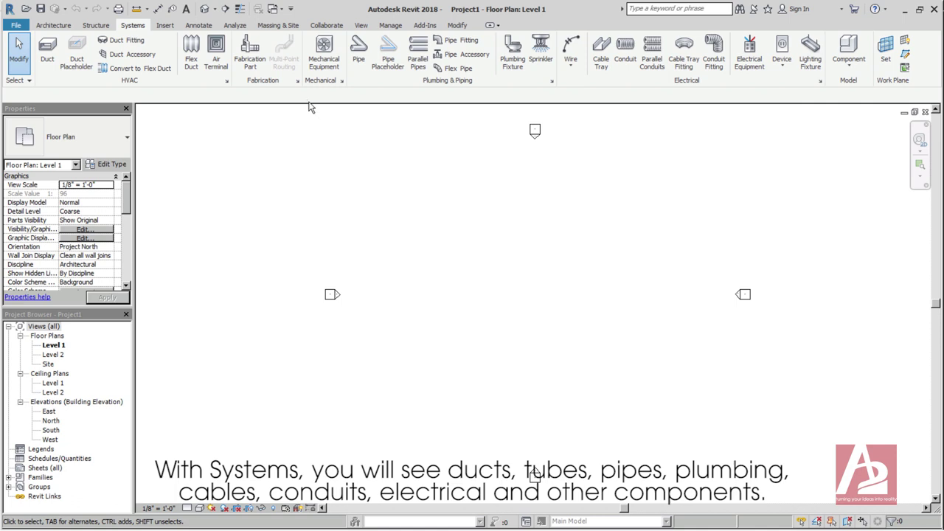
pyautogui.click(166, 26)
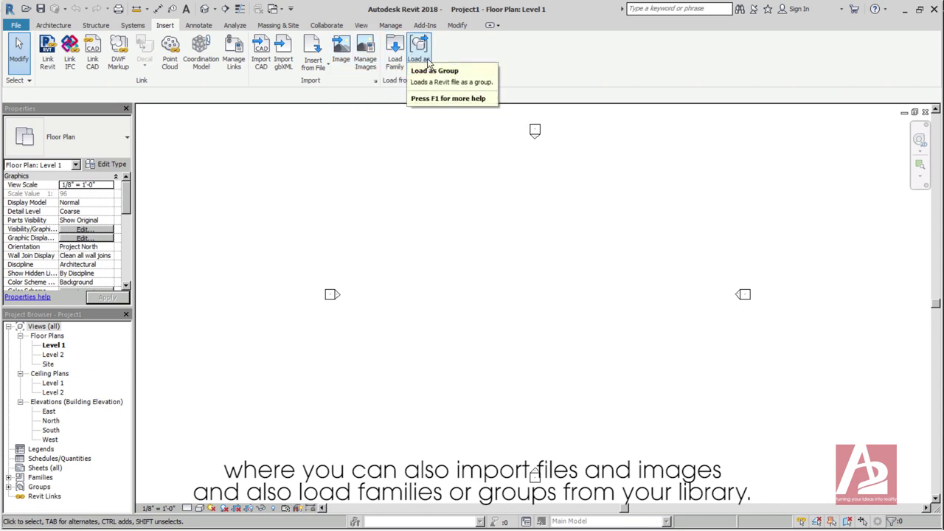
pyautogui.click(198, 25)
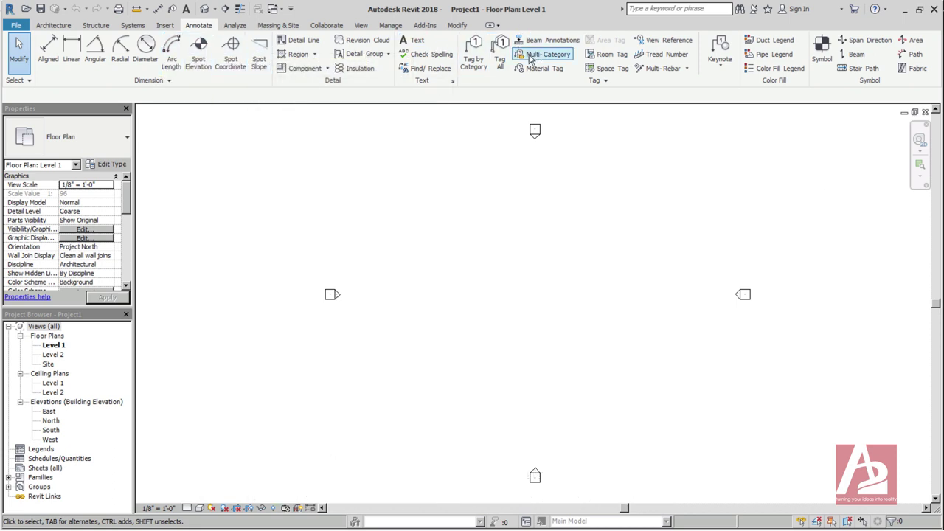
pyautogui.click(278, 25)
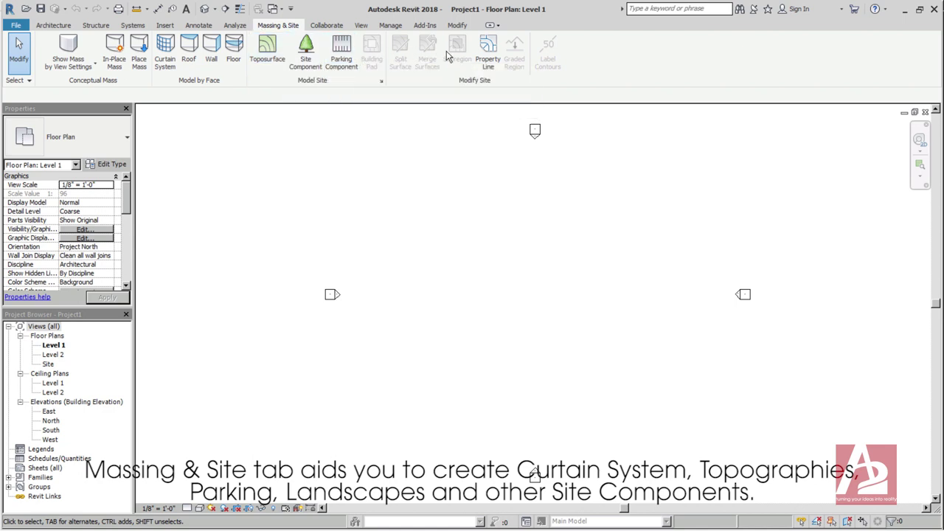
pyautogui.click(362, 27)
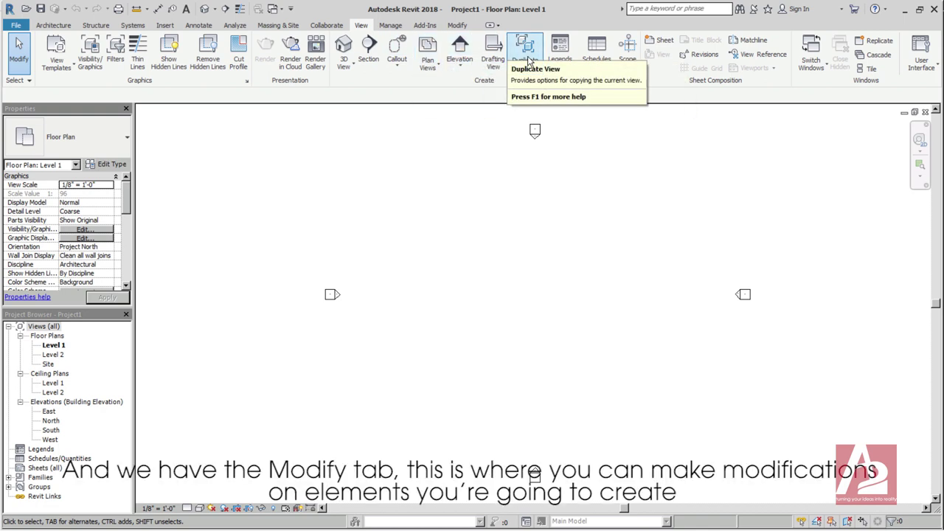
pyautogui.click(458, 28)
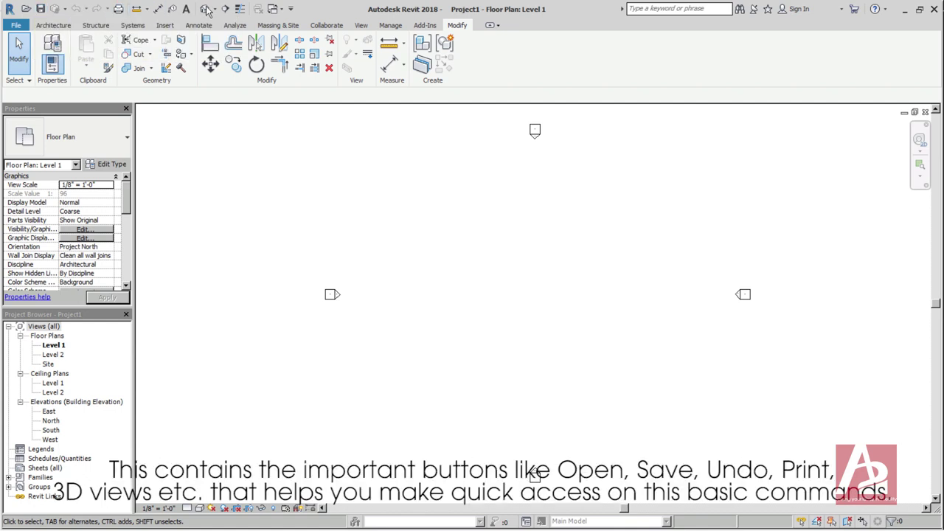
# Bring up and dismiss the file-opening dialog, and review the instance properties of the sample project's Level 1 floor plan
pyautogui.click(27, 9)
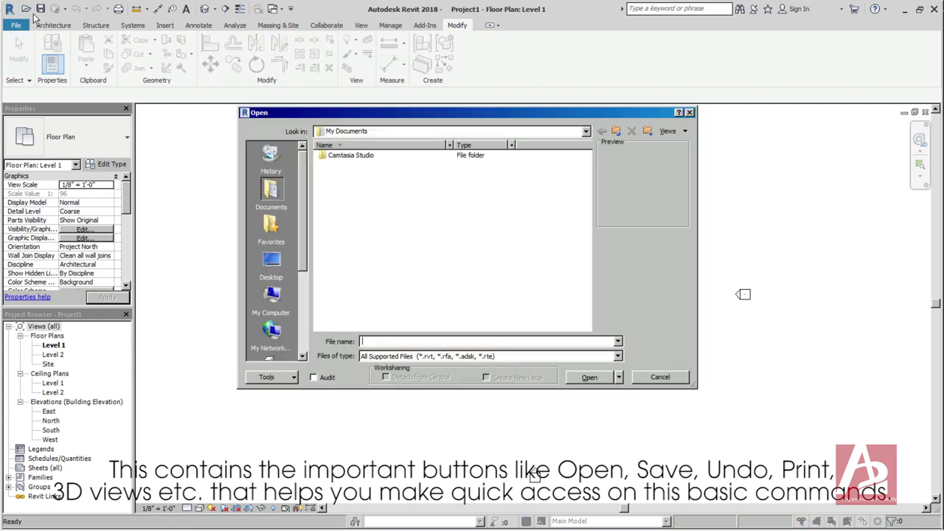
pyautogui.click(689, 112)
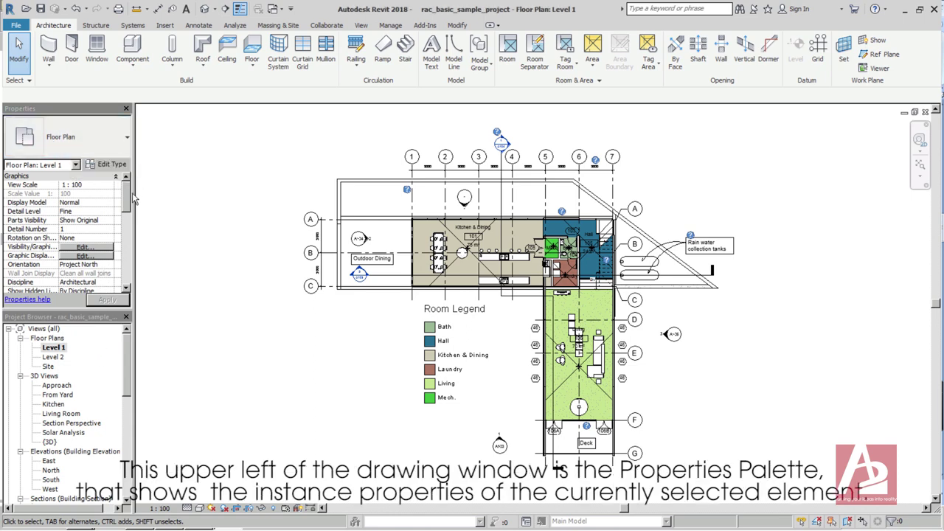
pyautogui.moveTo(134, 199); pyautogui.dragTo(136, 242)
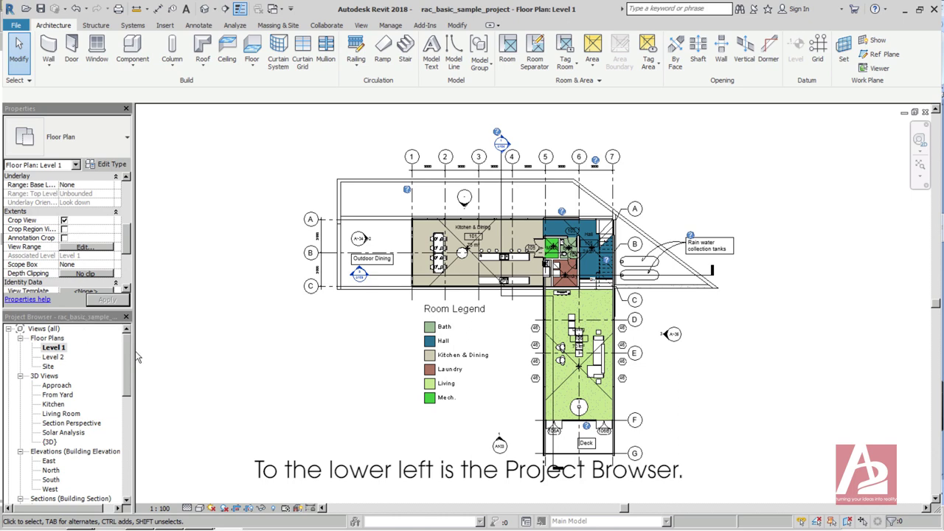
# Review the project's view hierarchy in the Project Browser, from floor plans and 3D views to elevations and building sections
pyautogui.moveTo(136, 359)
pyautogui.mouseDown()
pyautogui.moveTo(139, 384)
pyautogui.moveTo(143, 346)
pyautogui.mouseUp()
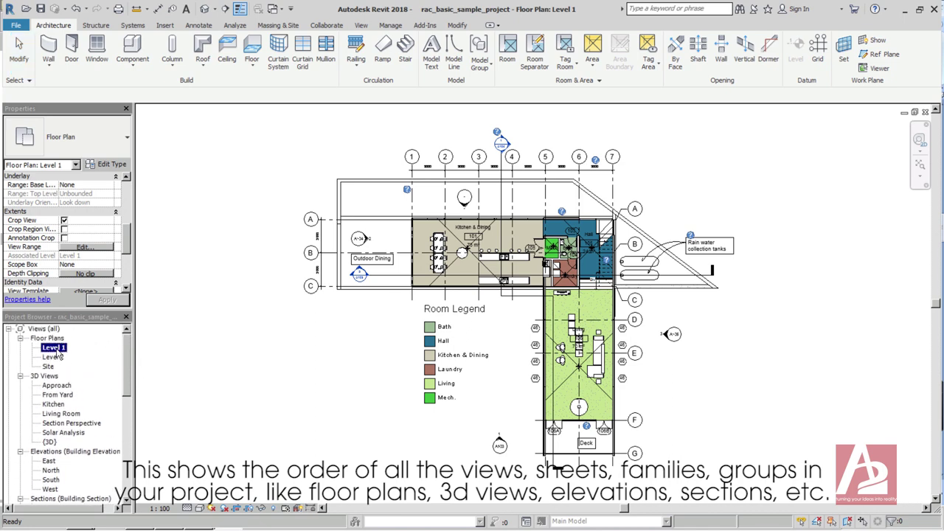
pyautogui.press('Up')
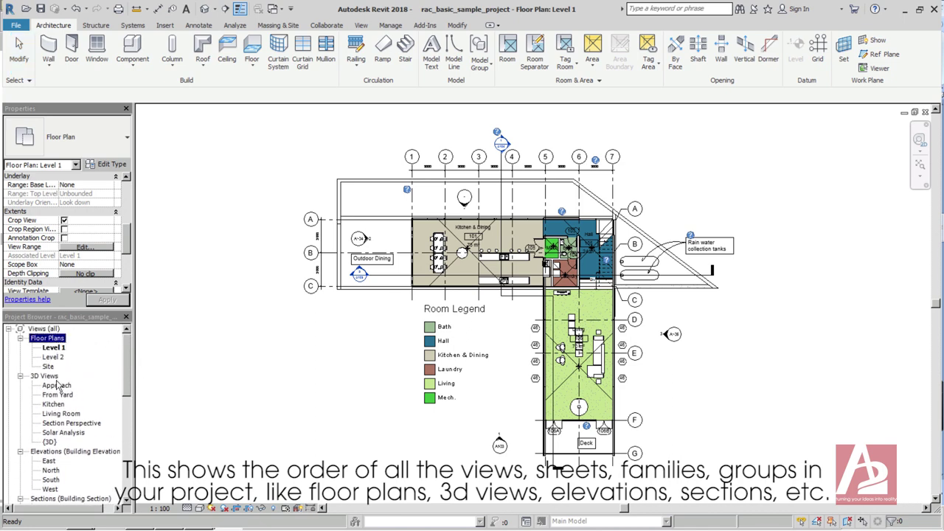
pyautogui.click(56, 377)
pyautogui.click(52, 450)
pyautogui.scroll(-1, 50, 459)
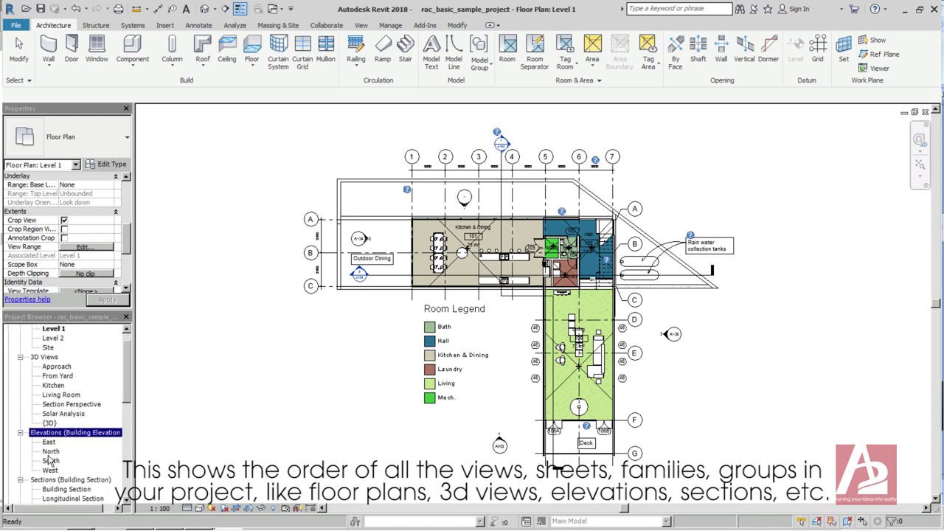
pyautogui.click(47, 480)
pyautogui.scroll(-1, 63, 446)
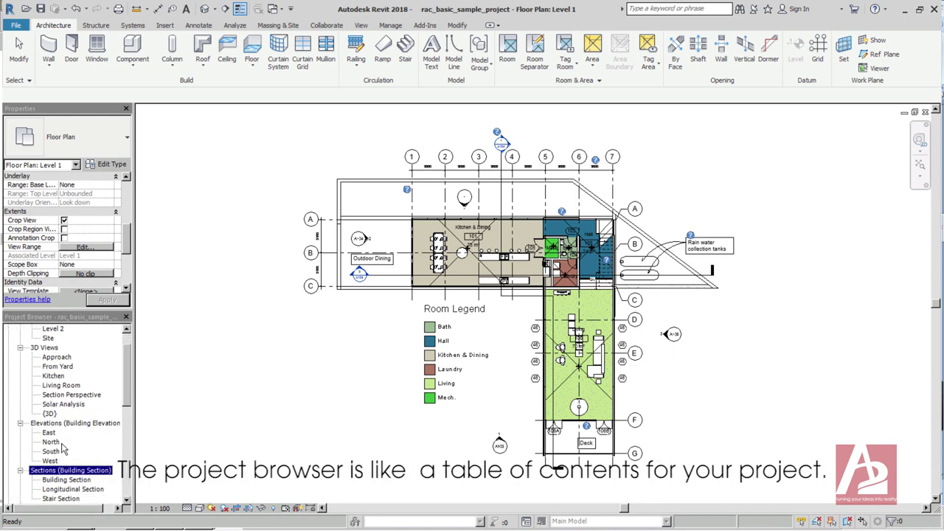
pyautogui.moveTo(134, 398)
pyautogui.mouseDown()
pyautogui.moveTo(134, 446)
pyautogui.moveTo(142, 382)
pyautogui.mouseUp()
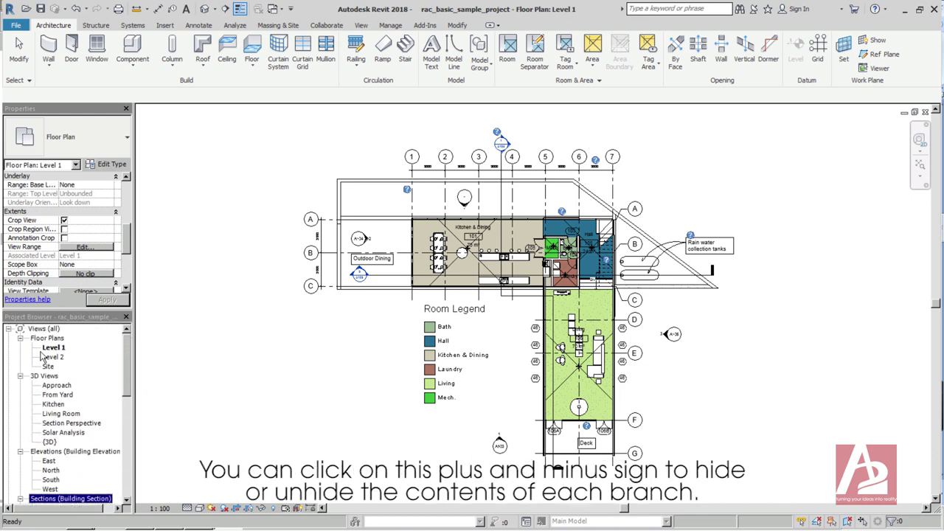
# Collapse the Floor Plans and 3D Views branches, and collapse and re-expand the Elevations and Building Section branches
pyautogui.click(21, 338)
pyautogui.click(20, 347)
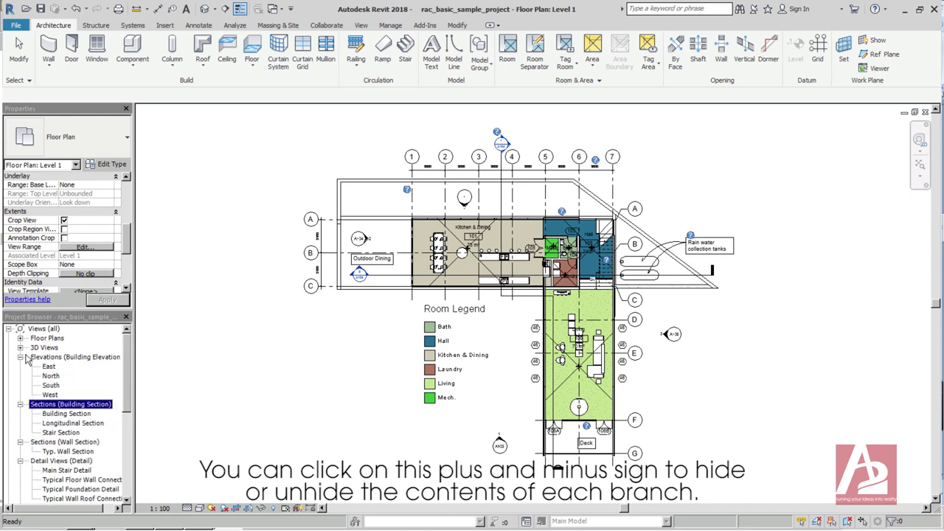
pyautogui.click(21, 358)
pyautogui.click(21, 358)
pyautogui.click(21, 404)
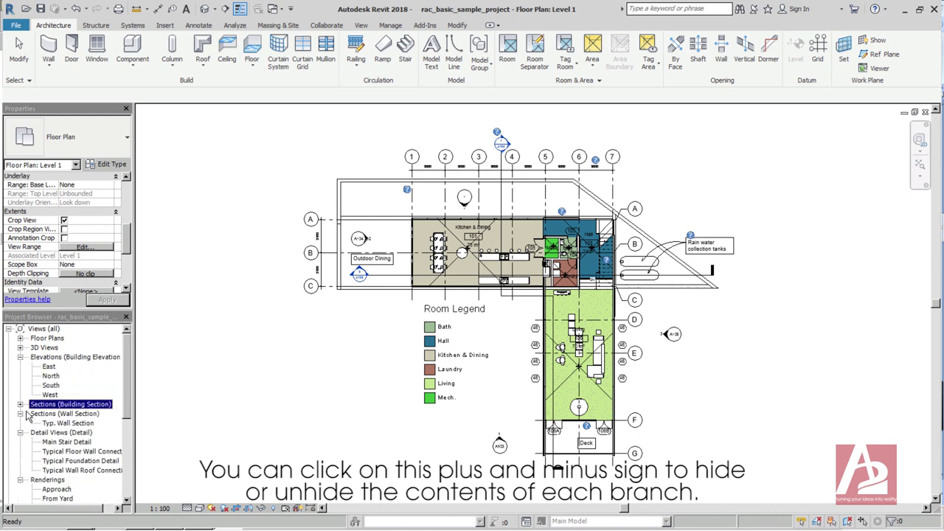
pyautogui.click(21, 405)
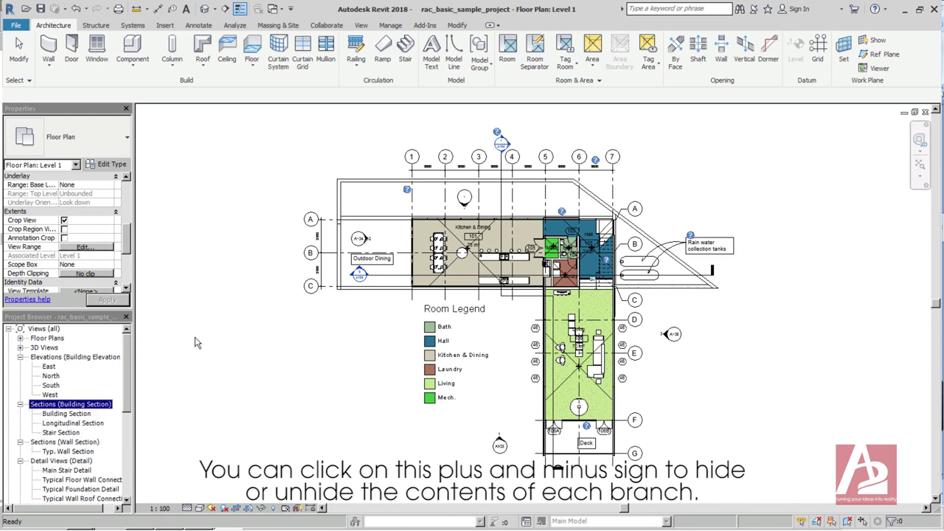
# Close both the Project Browser and the Properties palette
pyautogui.click(126, 316)
pyautogui.click(126, 108)
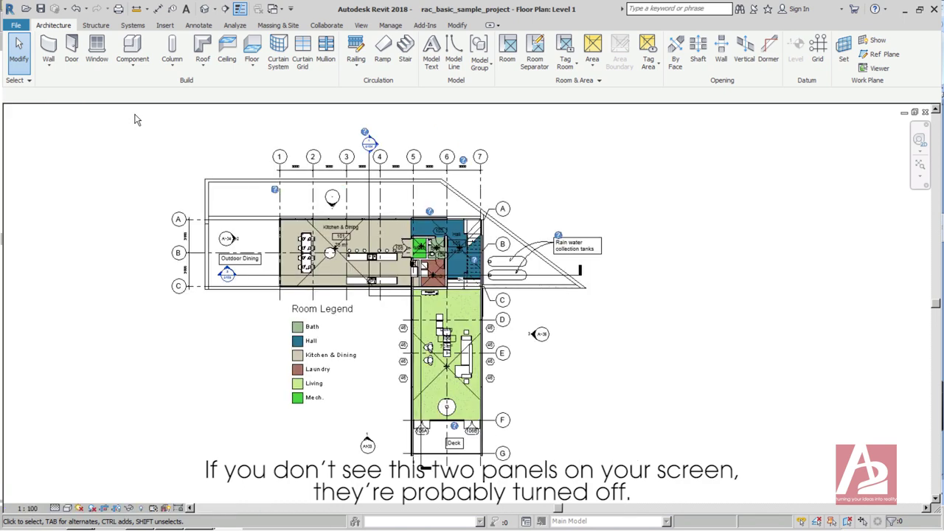
pyautogui.moveTo(533, 244); pyautogui.dragTo(567, 244, button='middle')
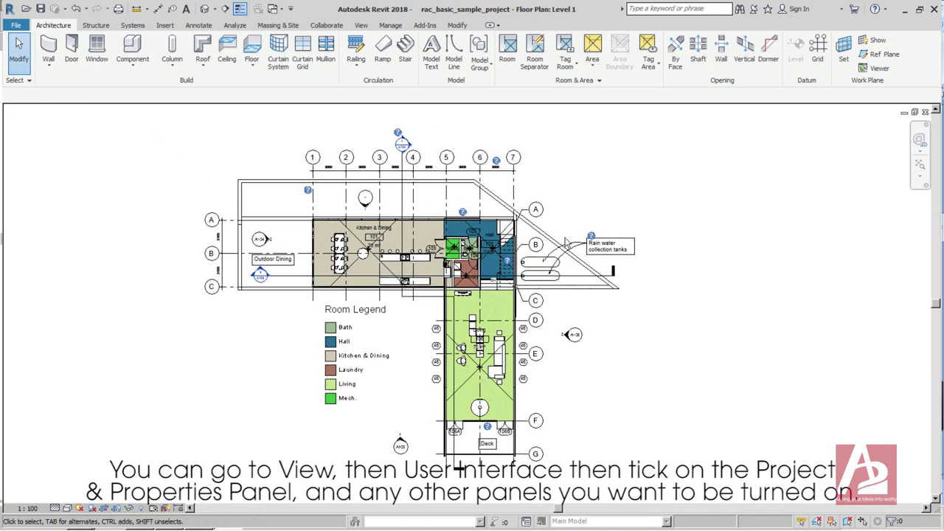
# Turn the Project Browser and Properties palettes back on through the user interface settings
pyautogui.click(362, 27)
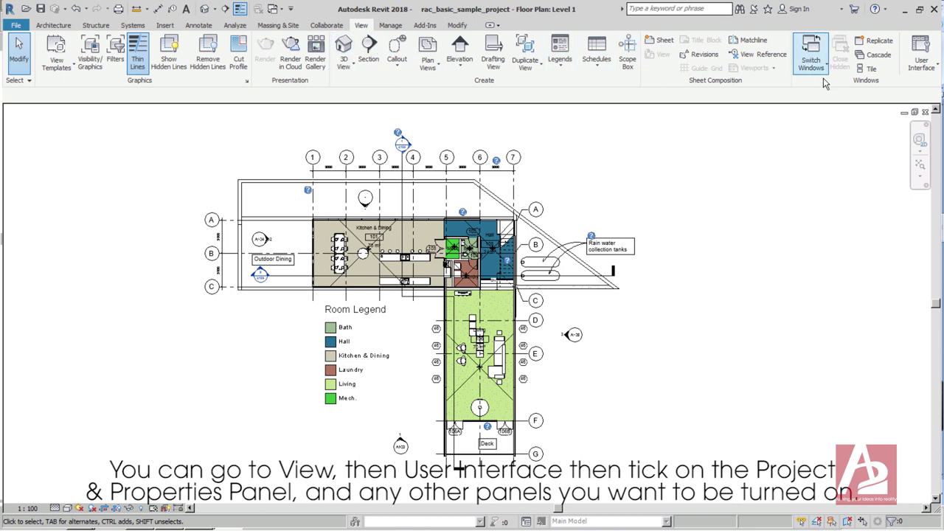
pyautogui.click(927, 71)
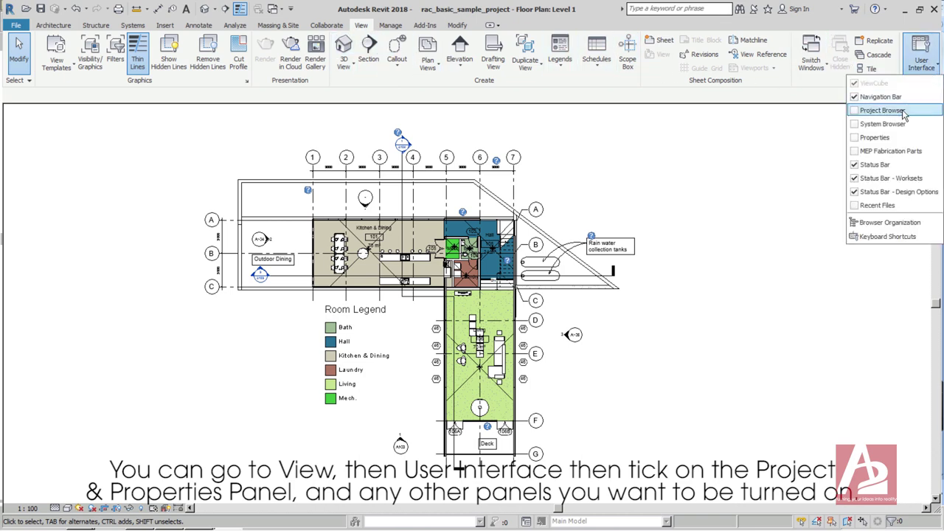
pyautogui.click(900, 111)
pyautogui.click(923, 71)
pyautogui.click(900, 137)
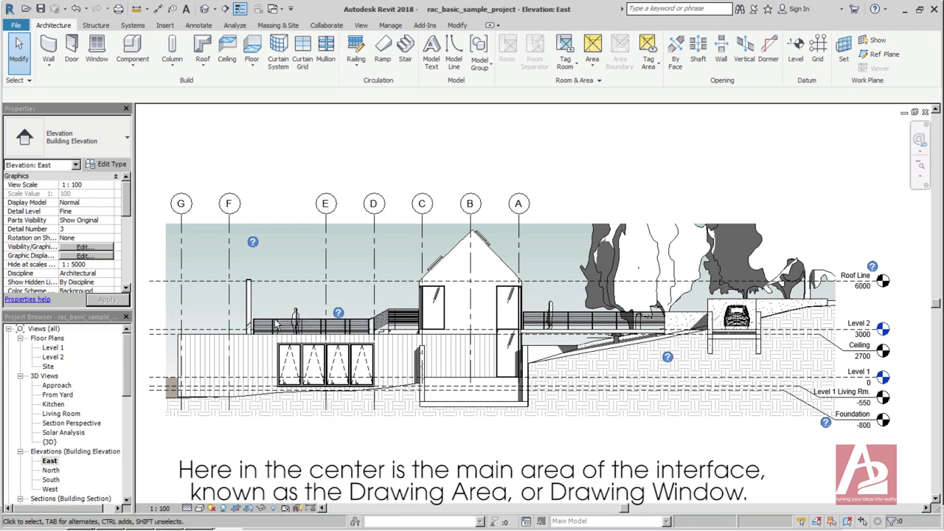
# Look over the East elevation, and show it alongside the Level 1 floor plan and the From Yard 3D view
pyautogui.scroll(3, 262, 310)
pyautogui.moveTo(329, 326); pyautogui.dragTo(440, 299, button='middle')
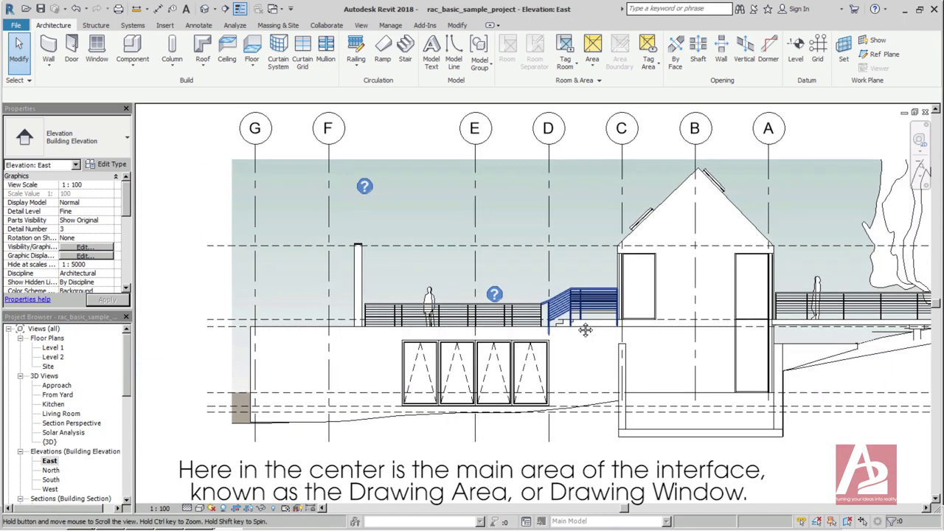
pyautogui.moveTo(568, 270); pyautogui.dragTo(418, 270, button='middle')
pyautogui.scroll(-1, 523, 313)
pyautogui.scroll(-2, 523, 313)
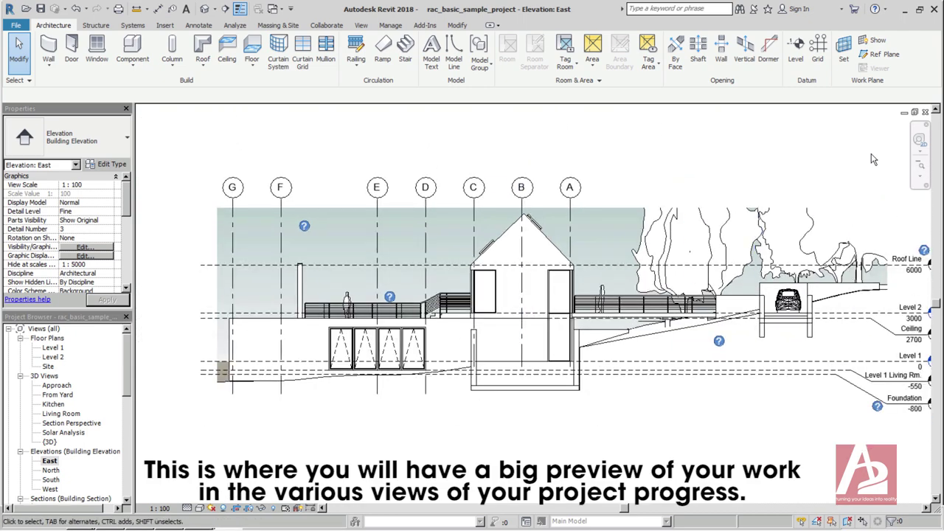
pyautogui.click(918, 114)
pyautogui.scroll(2, 292, 360)
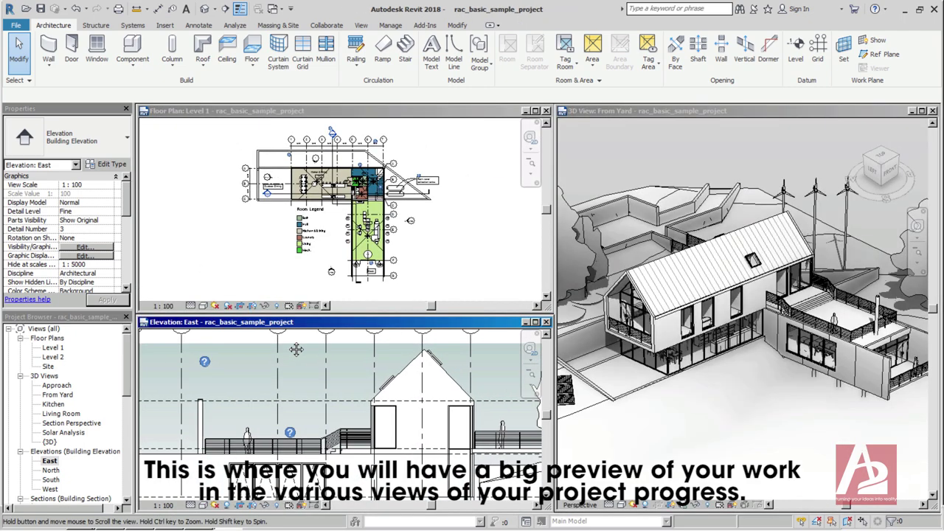
pyautogui.click(430, 234)
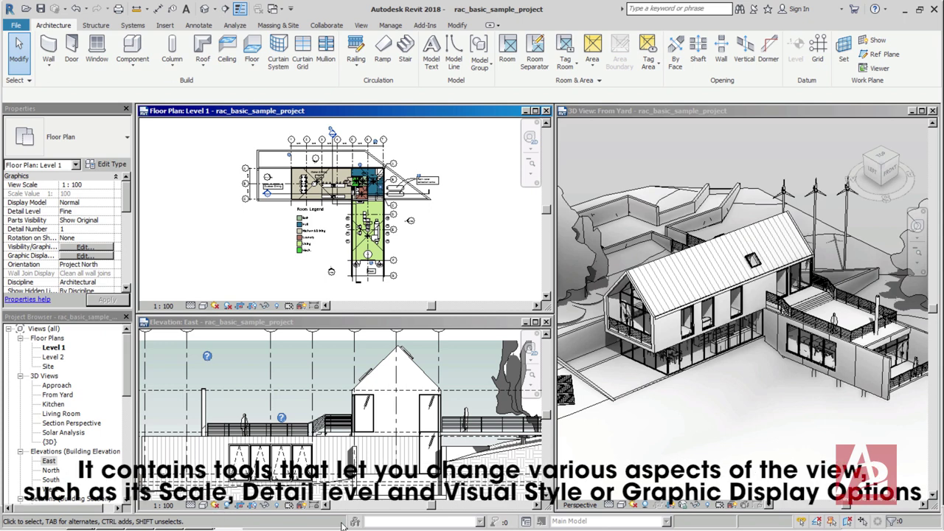
# Try the Wireframe and Hidden Line visual styles on the East elevation, and finish with it set to Shaded
pyautogui.click(166, 505)
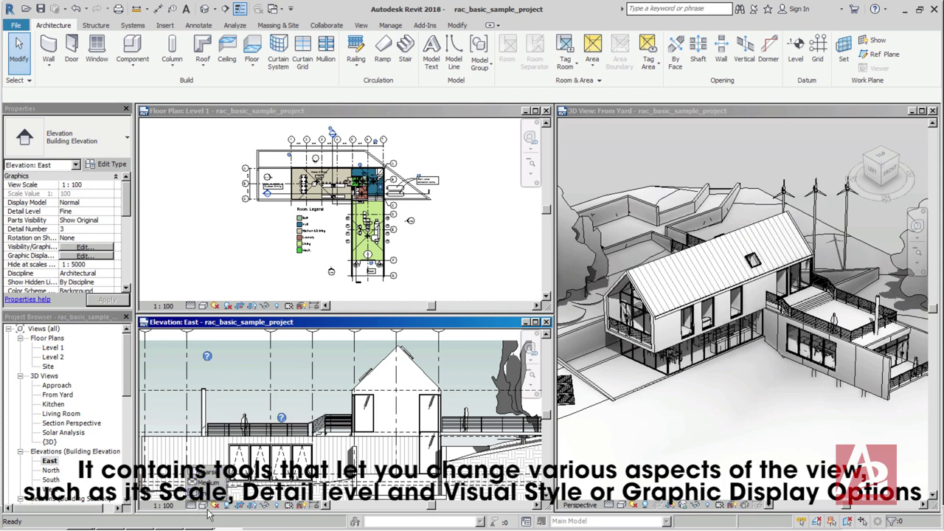
pyautogui.click(202, 506)
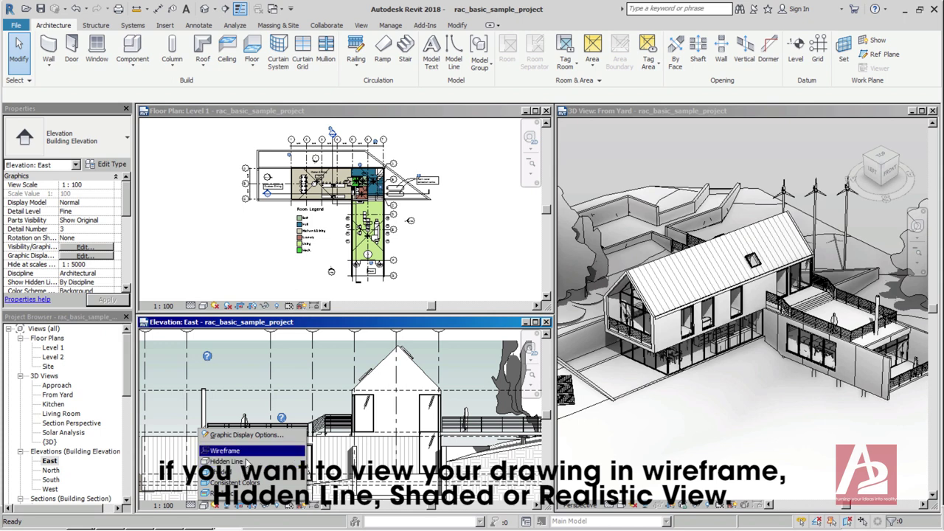
pyautogui.click(223, 451)
pyautogui.click(202, 506)
pyautogui.click(233, 467)
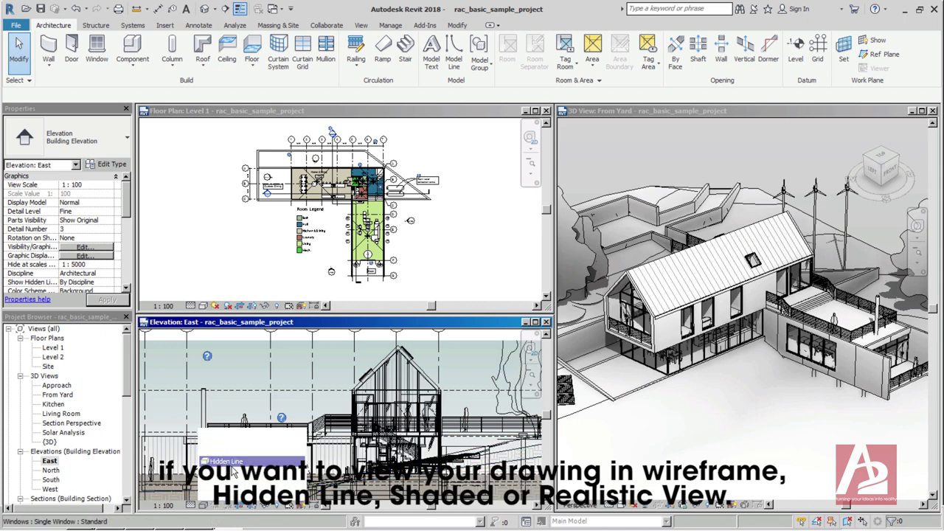
pyautogui.click(202, 506)
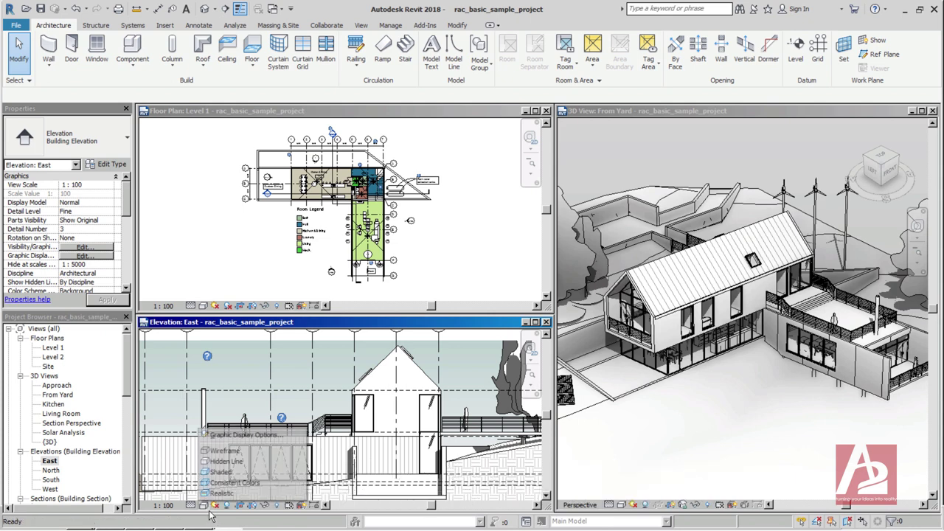
pyautogui.click(228, 475)
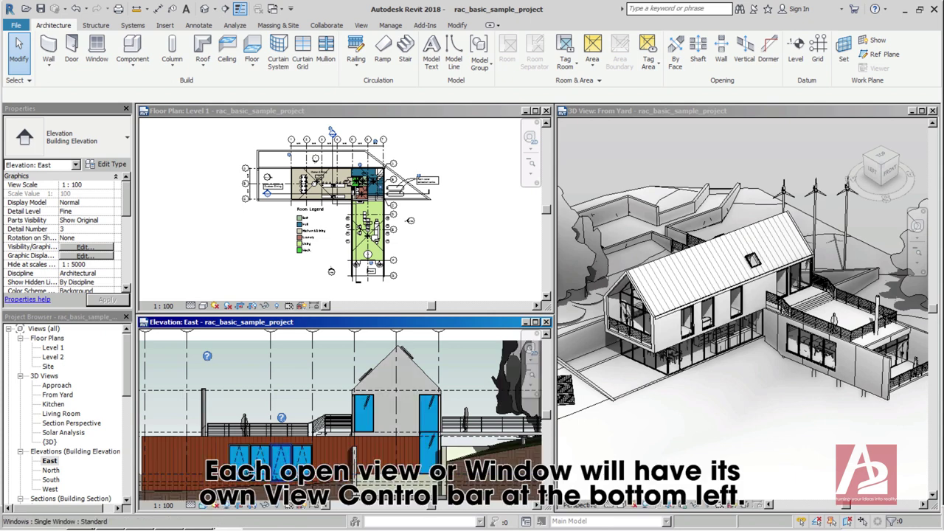
# Activate the Level 1 floor plan and From Yard 3D view in turn, and bring up the floor plan's steering wheel
pyautogui.click(273, 269)
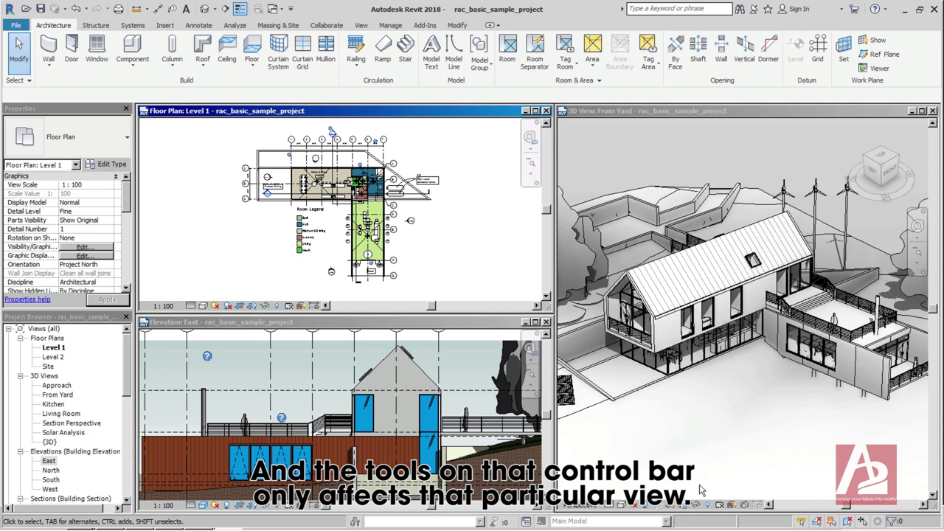
pyautogui.click(702, 494)
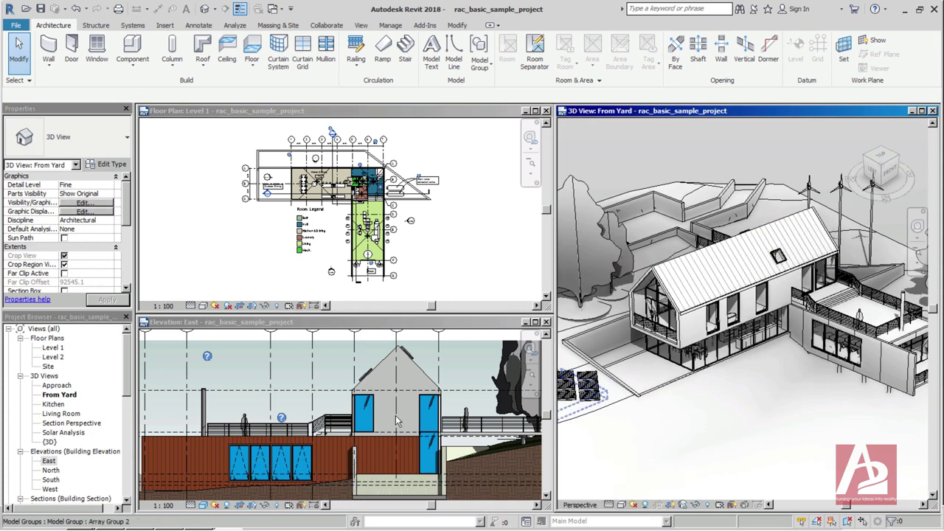
pyautogui.click(259, 274)
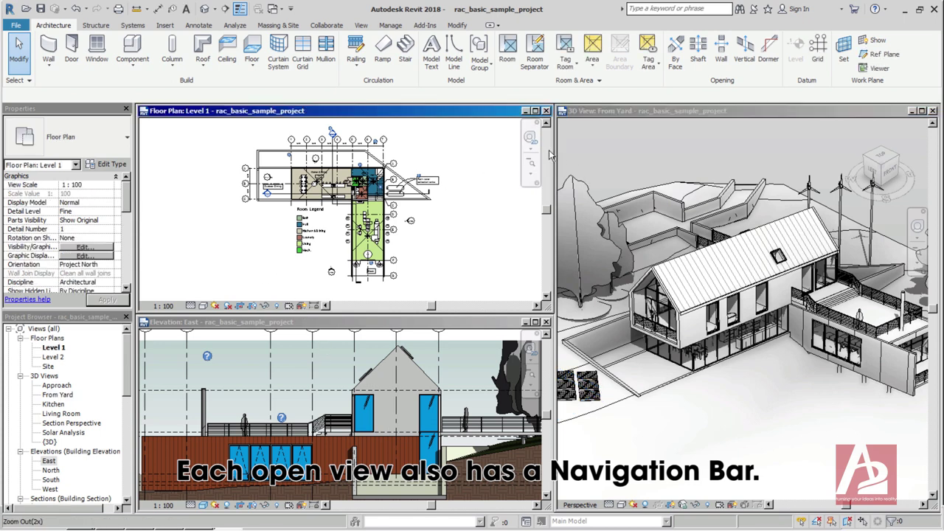
pyautogui.click(528, 137)
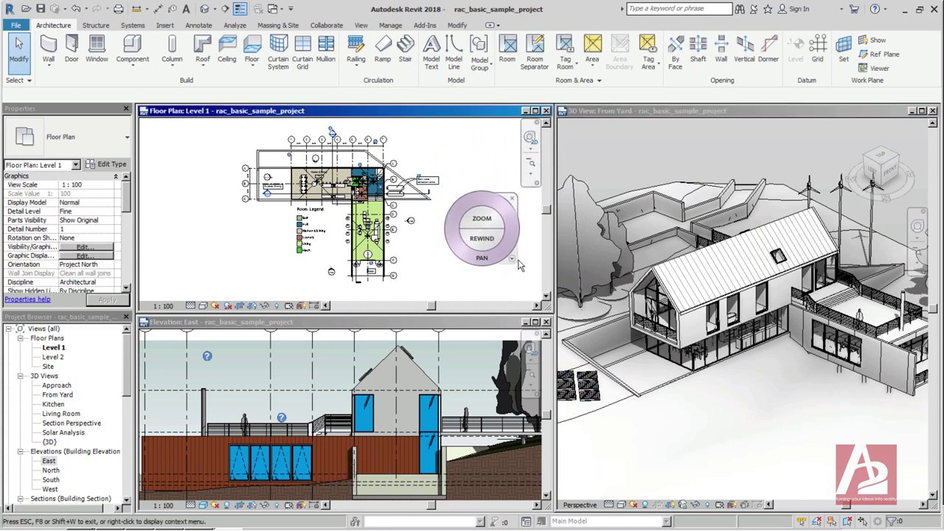
# Zoom the East elevation to fit its window and dismiss the steering wheel
pyautogui.click(531, 383)
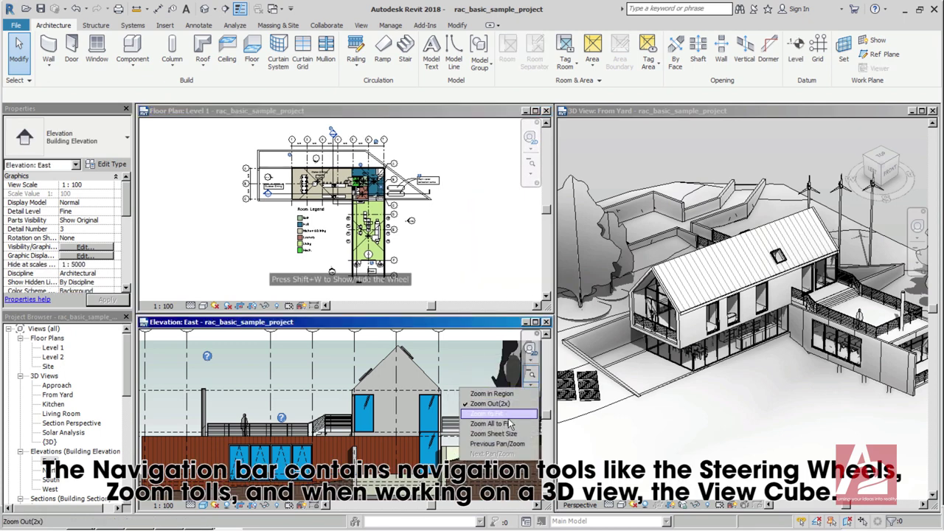
pyautogui.click(489, 403)
pyautogui.press('Escape')
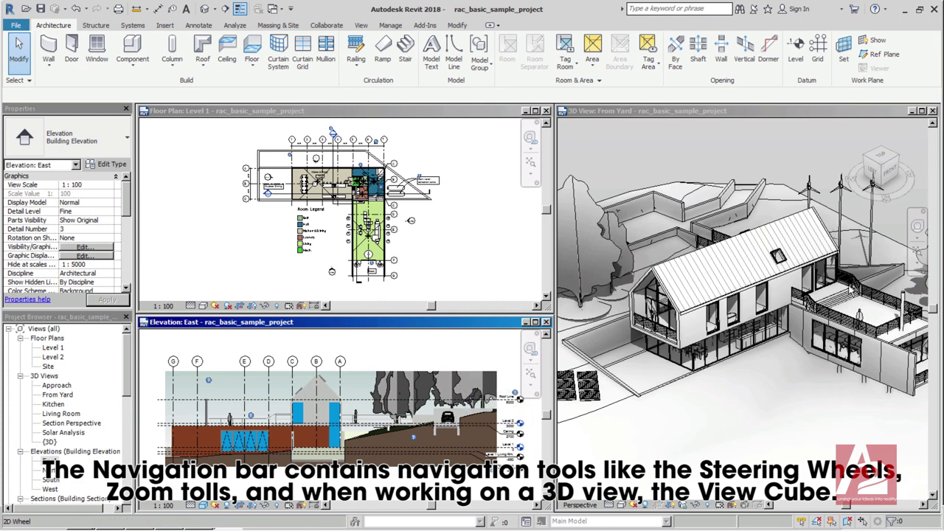
# Reorient the From Yard 3D view to several preset directions with the ViewCube
pyautogui.click(807, 188)
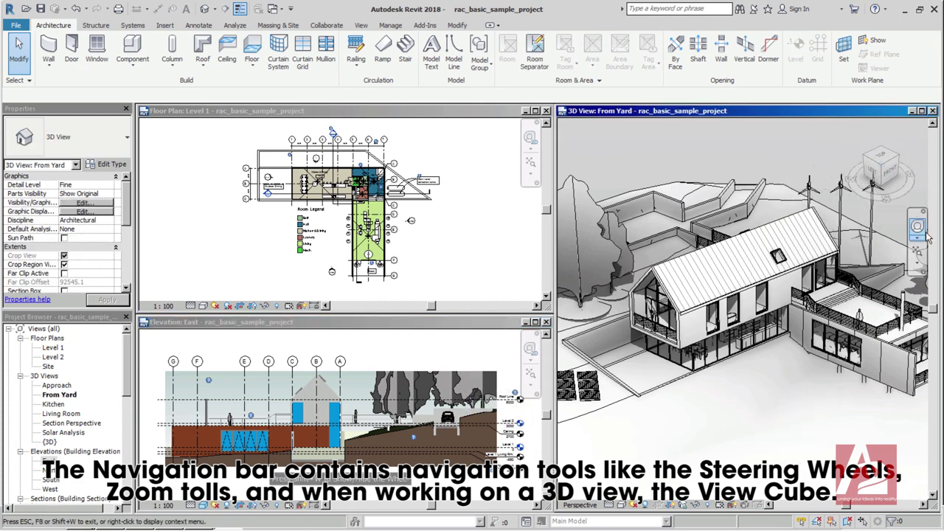
pyautogui.click(873, 164)
pyautogui.click(874, 162)
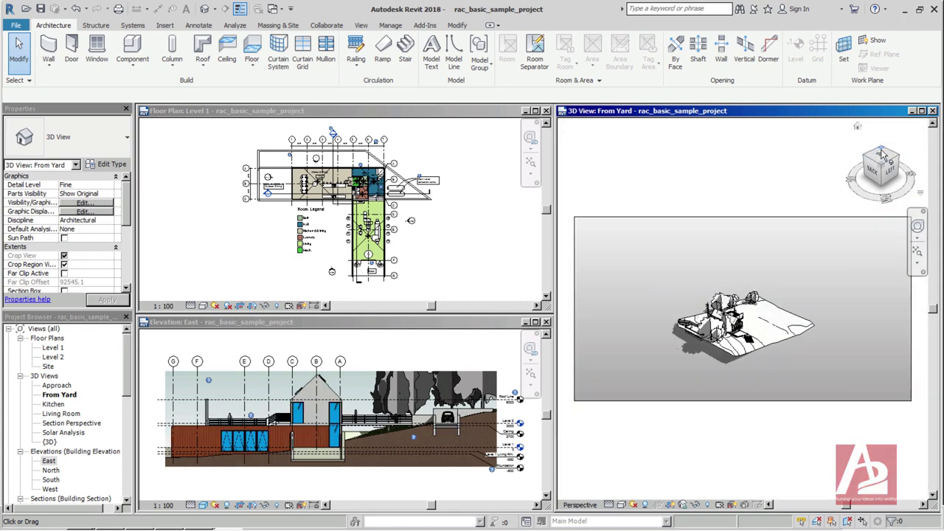
pyautogui.click(882, 155)
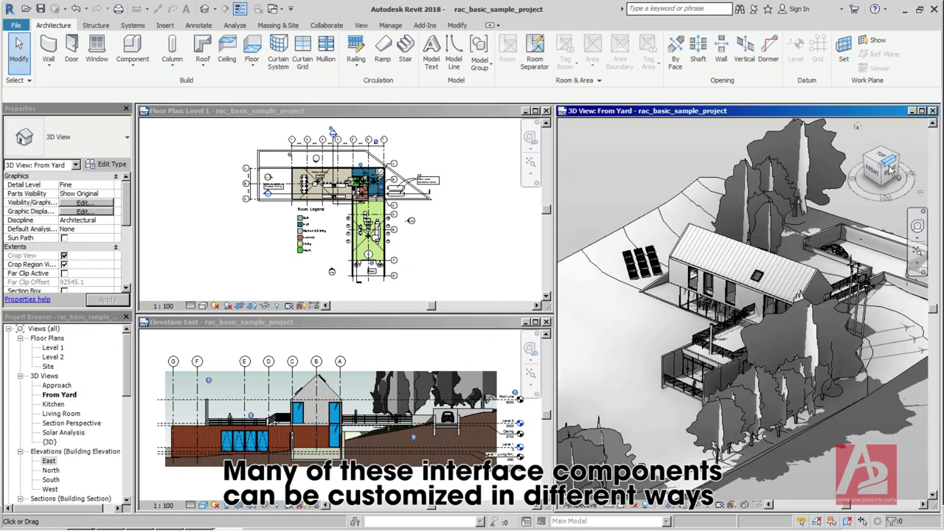
pyautogui.click(898, 157)
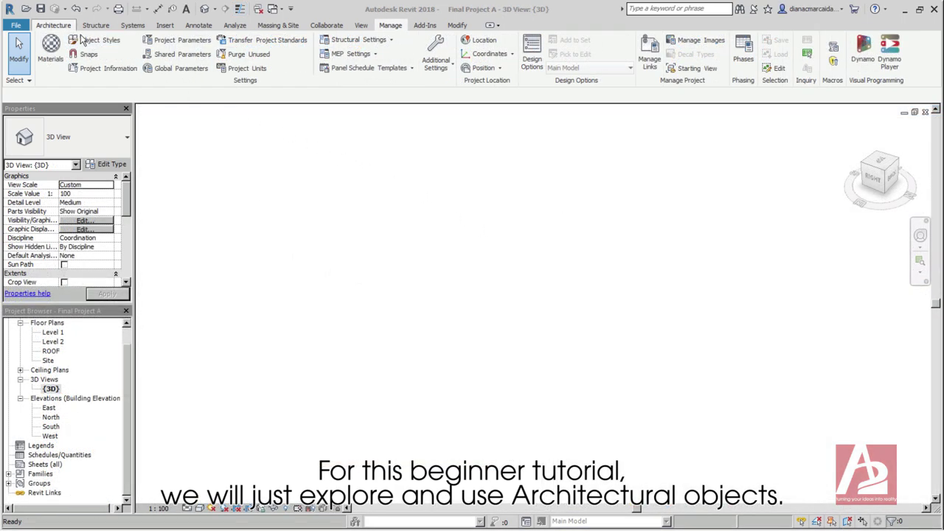
# Show the Architecture tools in Final Project A and select the short wall on the right side of the 3D model
pyautogui.click(63, 28)
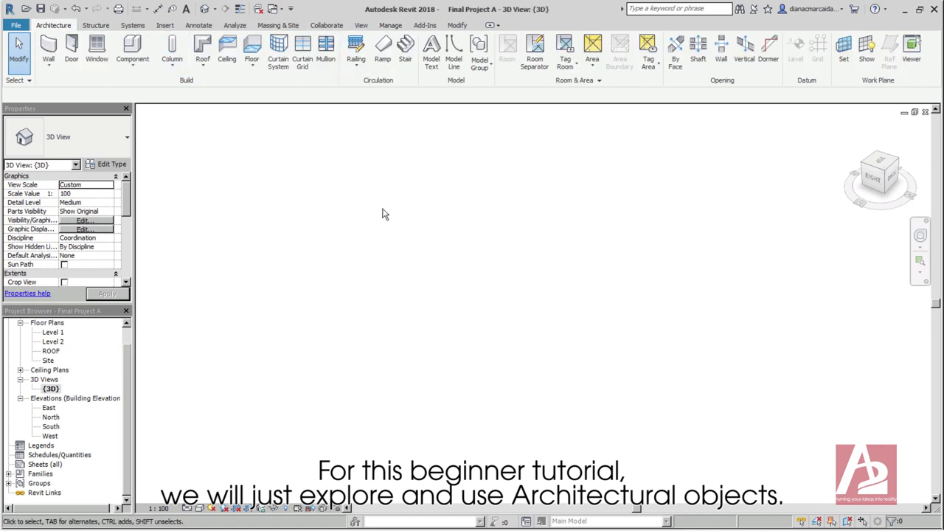
pyautogui.scroll(-5, 565, 337)
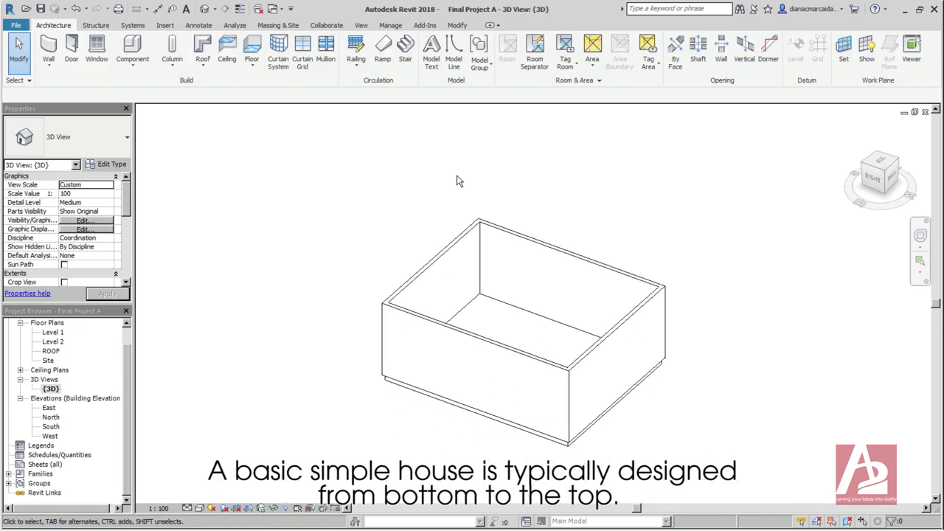
pyautogui.click(631, 407)
pyautogui.click(641, 319)
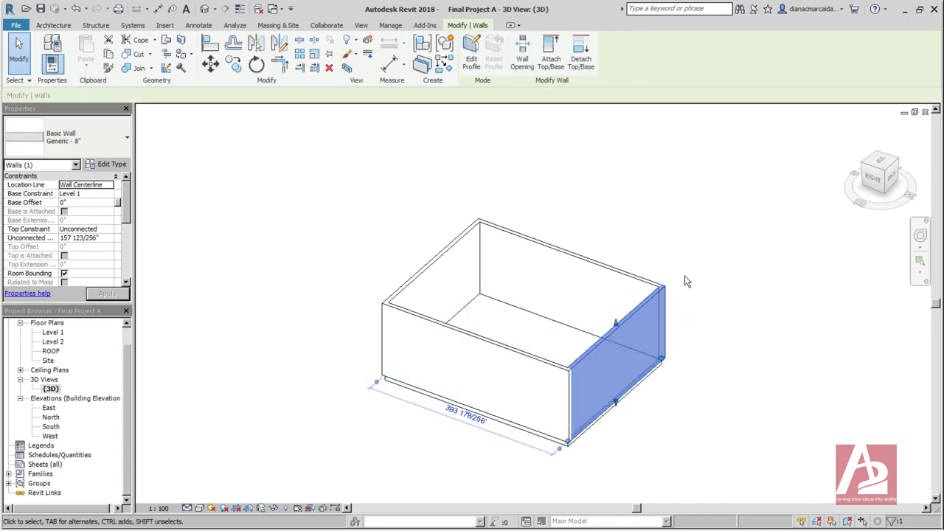
# Clear the wall selection, select the floor slab beneath the walls to examine it, and clear the selection again
pyautogui.click(679, 234)
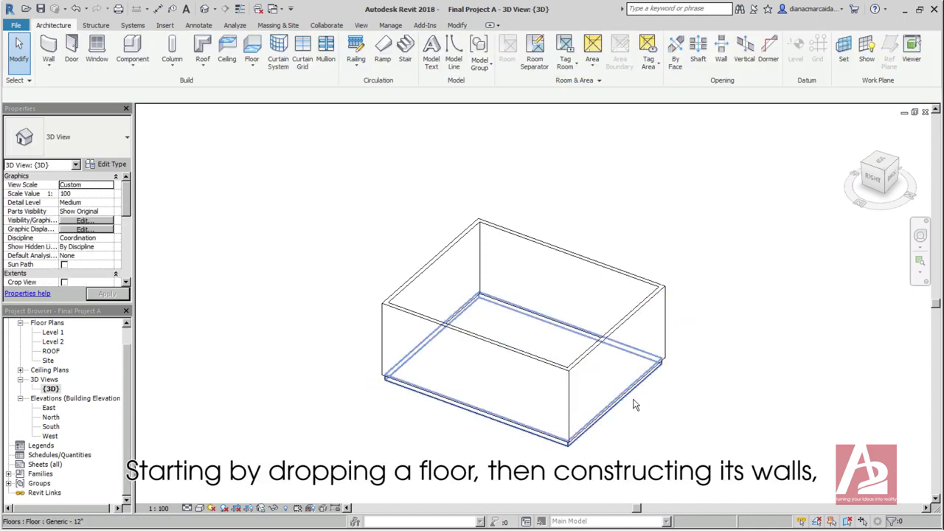
pyautogui.click(649, 404)
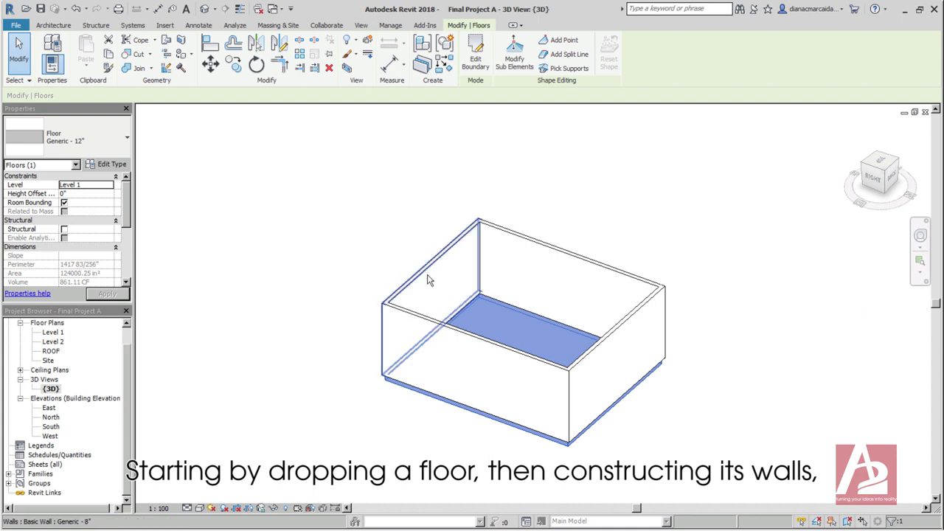
pyautogui.click(394, 255)
pyautogui.press('Escape')
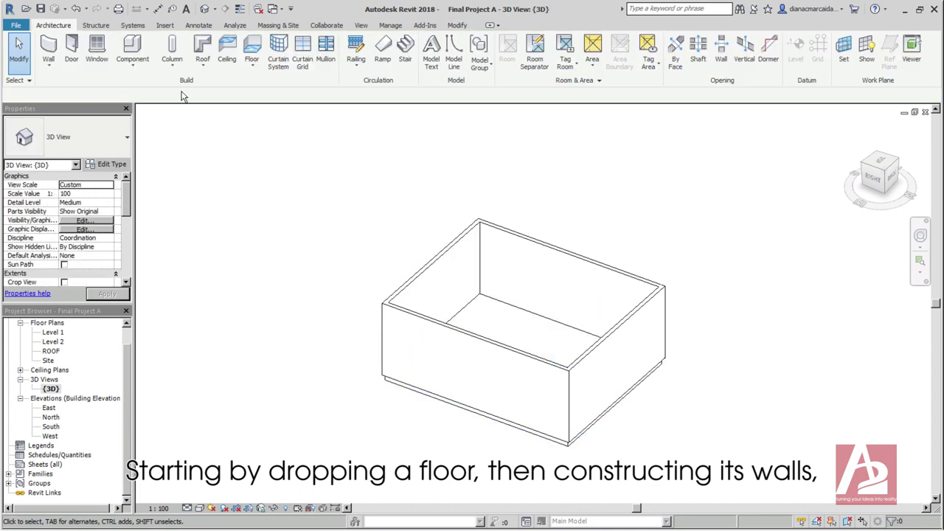
# Place a Single-Flush 34" x 80" door in the long front wall and another in the adjoining short wall
pyautogui.click(72, 53)
pyautogui.click(483, 398)
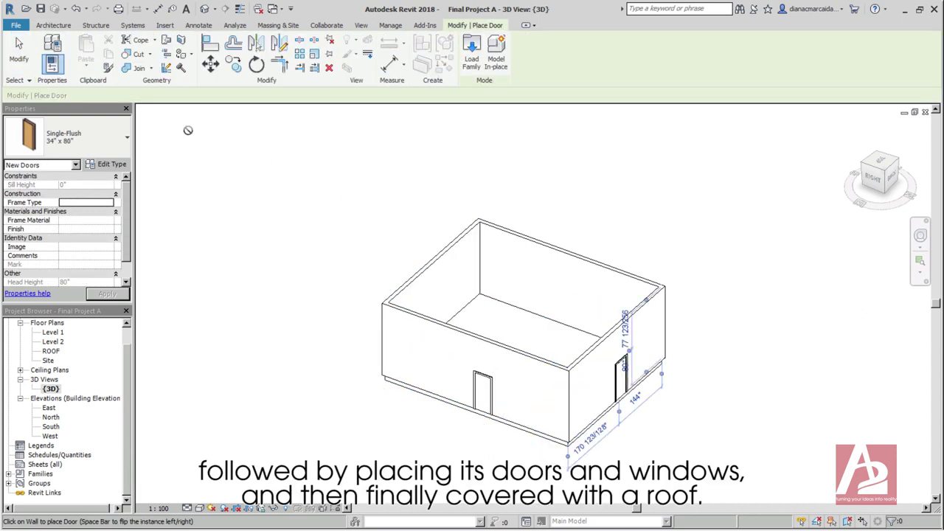
pyautogui.press('Escape')
# Place five Window-Casement-Double 34" x 36" windows: two flanking the front door, one beside the side door and two in the back wall
pyautogui.click(98, 54)
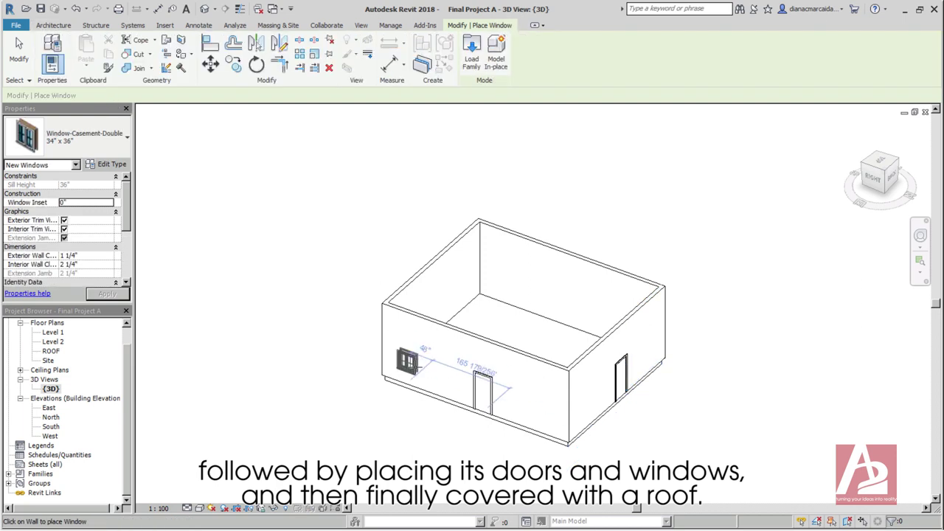
pyautogui.click(448, 377)
pyautogui.click(555, 405)
pyautogui.click(603, 387)
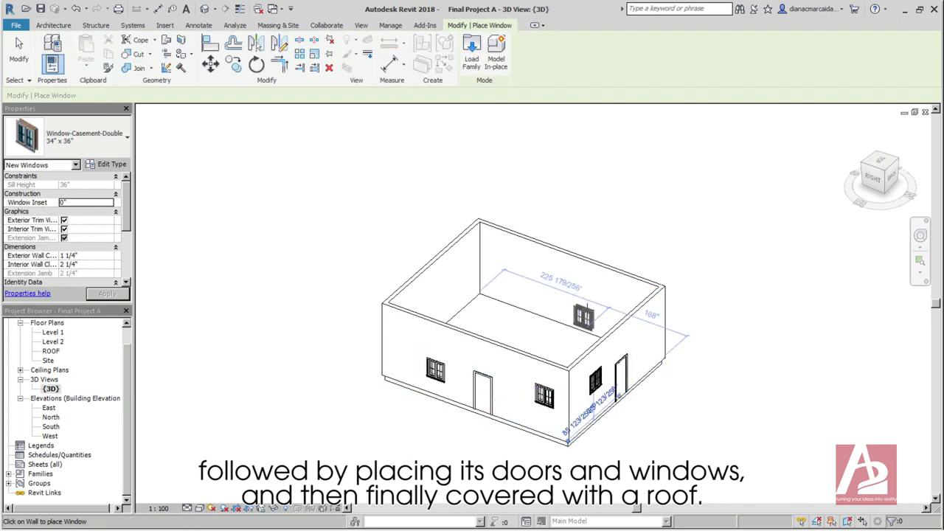
pyautogui.click(580, 294)
pyautogui.click(519, 273)
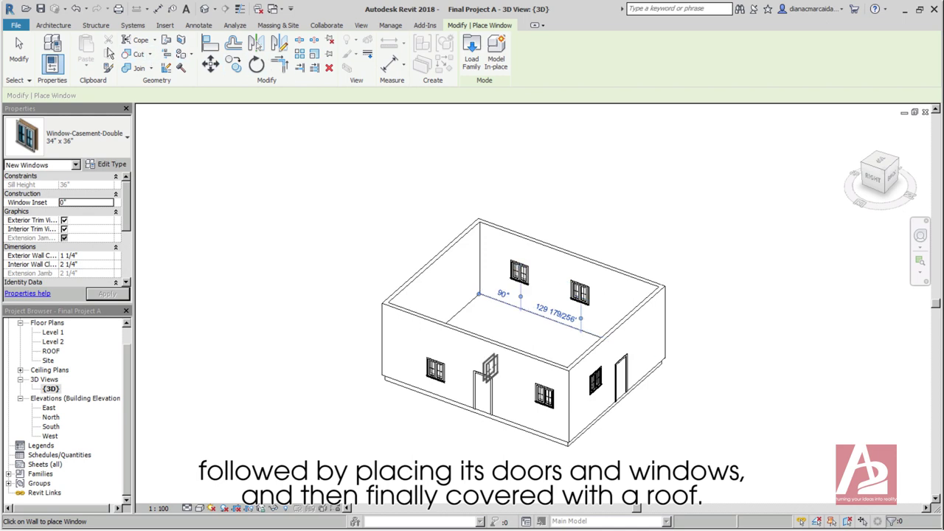
# Create a footprint roof on the ROOF level from a rectangular sloped boundary spanning the outer wall corners
pyautogui.click(53, 25)
pyautogui.click(211, 62)
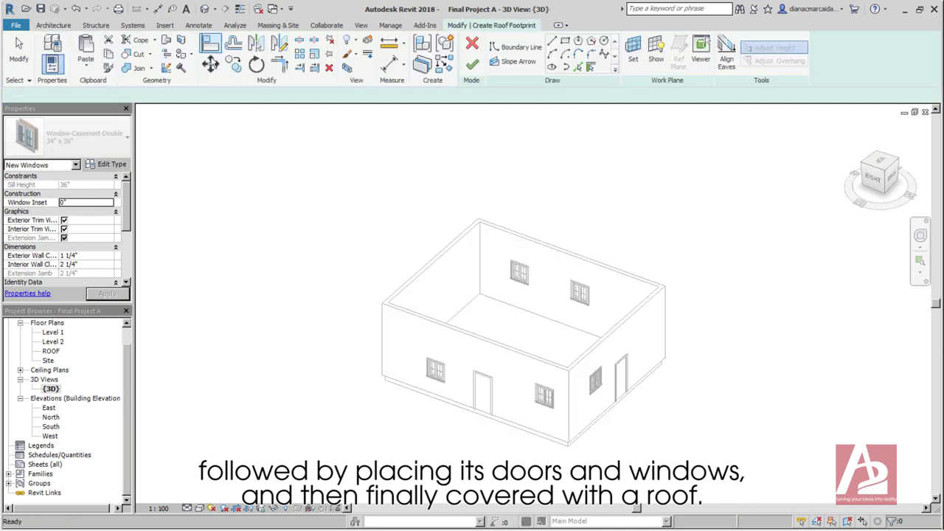
pyautogui.click(567, 42)
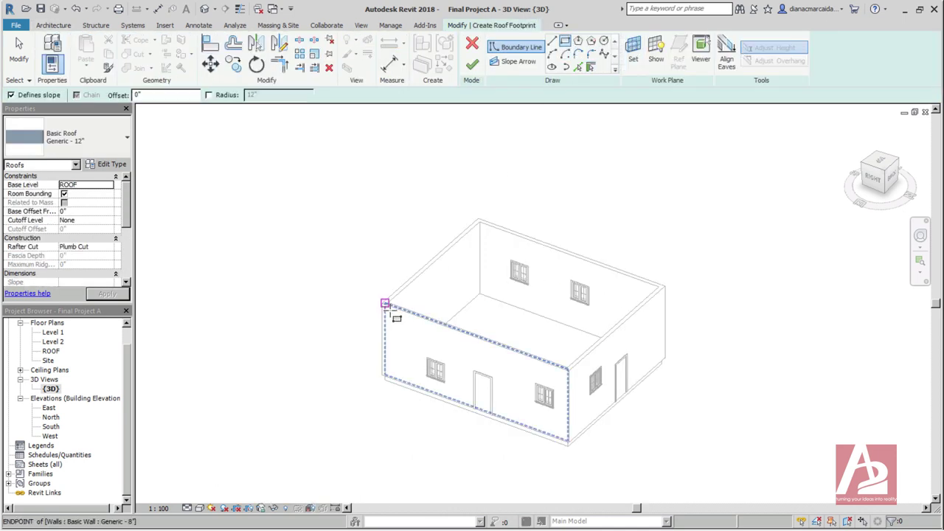
pyautogui.click(381, 303)
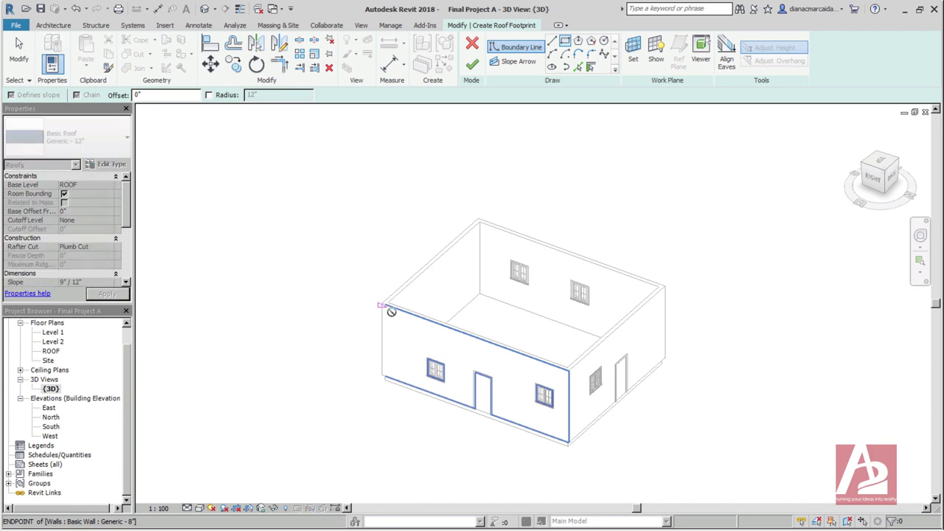
pyautogui.click(671, 287)
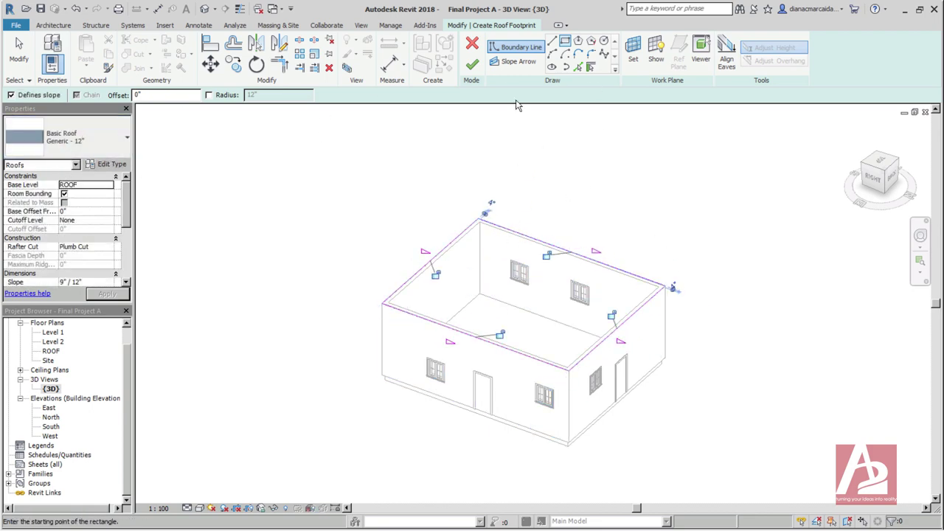
pyautogui.click(479, 72)
pyautogui.click(525, 276)
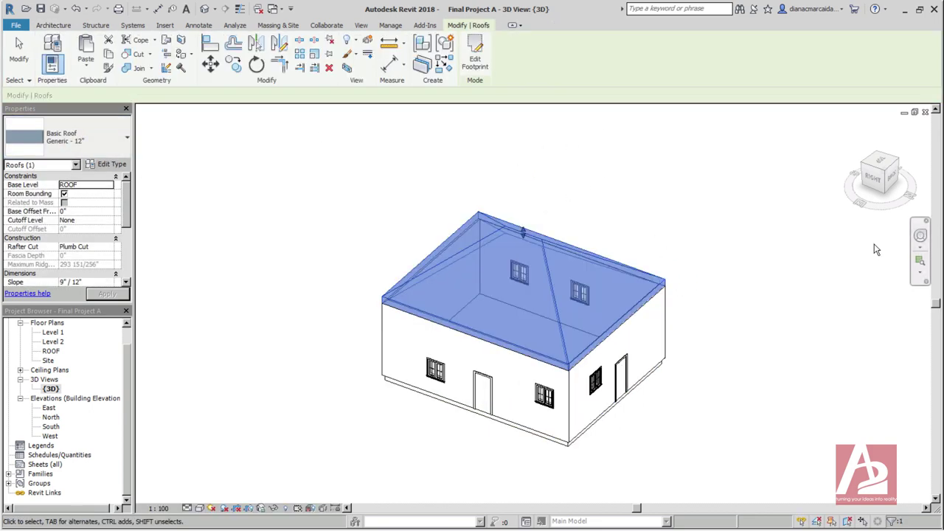
# Orbit the 3D view with the steering wheel to examine the roofed house from higher up and clear the roof selection
pyautogui.click(920, 236)
pyautogui.moveTo(704, 310)
pyautogui.mouseDown()
pyautogui.moveTo(670, 326)
pyautogui.moveTo(708, 333)
pyautogui.moveTo(661, 314)
pyautogui.moveTo(664, 337)
pyautogui.moveTo(687, 320)
pyautogui.moveTo(697, 325)
pyautogui.mouseUp()
pyautogui.moveTo(696, 324); pyautogui.dragTo(646, 259, button='middle')
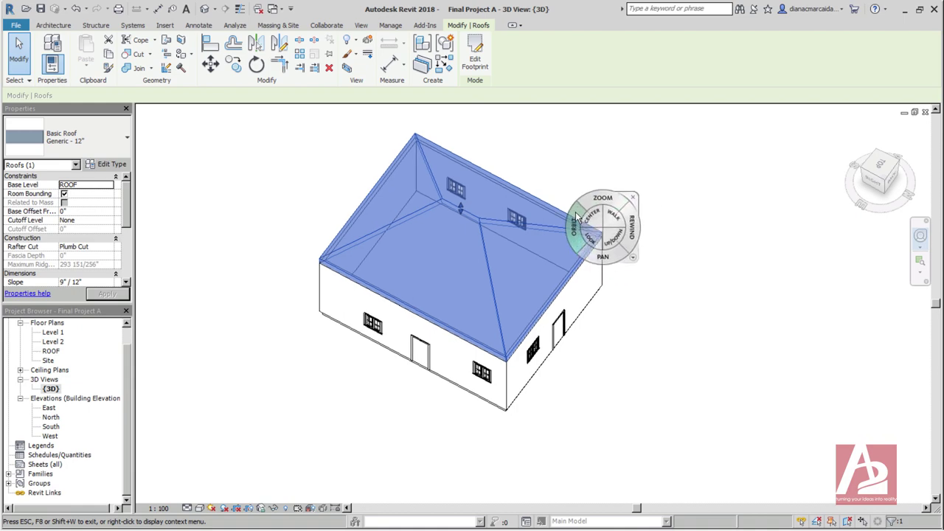
pyautogui.press('Escape')
pyautogui.press('Escape')
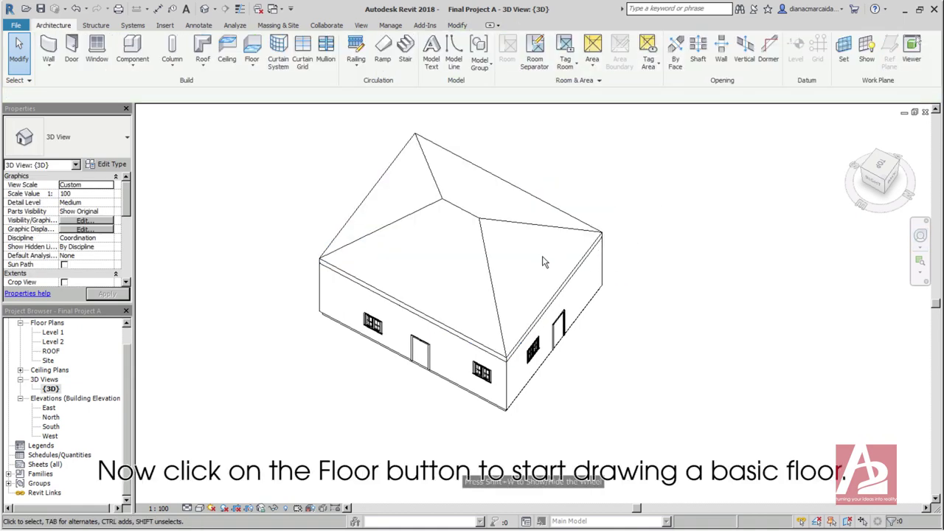
# Start a floor sketch and begin a rectangular boundary in the open space beside the house
pyautogui.click(252, 53)
pyautogui.moveTo(657, 333); pyautogui.dragTo(648, 280, button='middle')
pyautogui.click(566, 41)
pyautogui.click(566, 382)
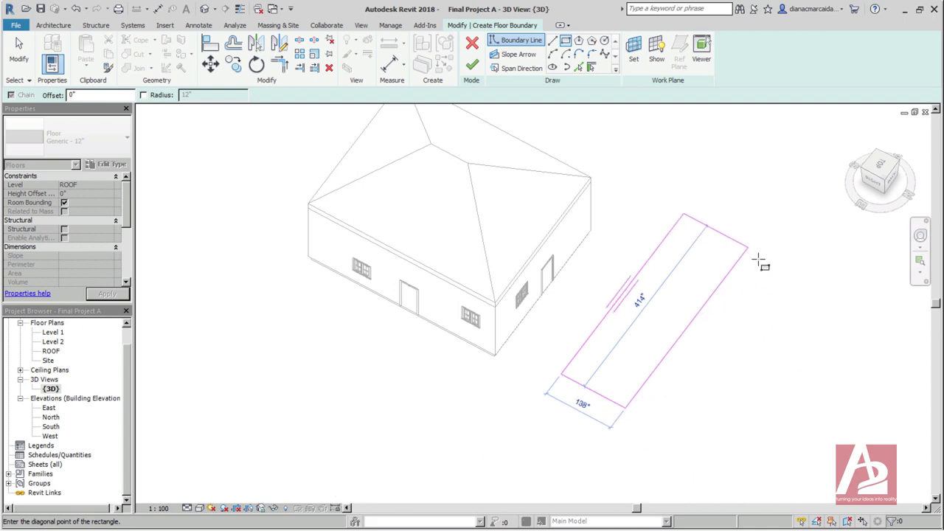
# Set the project's length units to millimeters
pyautogui.click(396, 28)
pyautogui.click(239, 72)
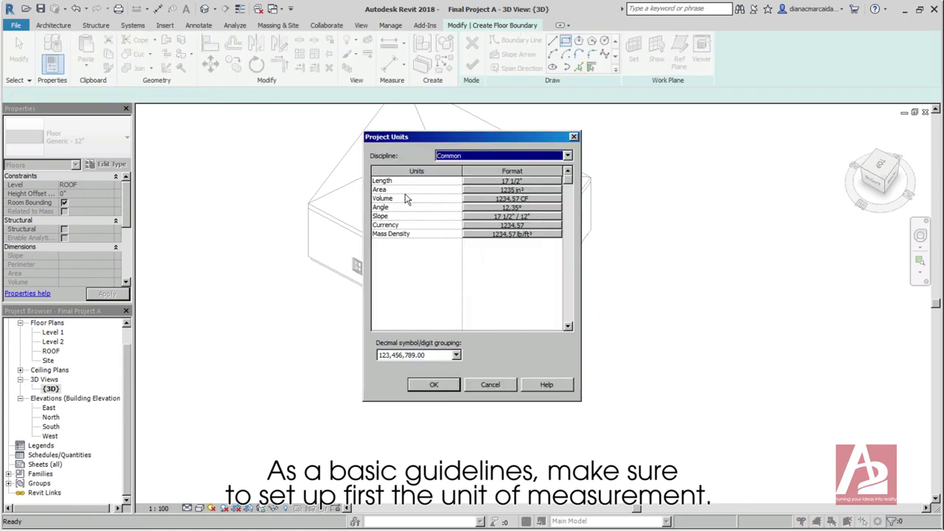
pyautogui.click(512, 180)
pyautogui.click(508, 204)
pyautogui.click(479, 270)
pyautogui.click(479, 352)
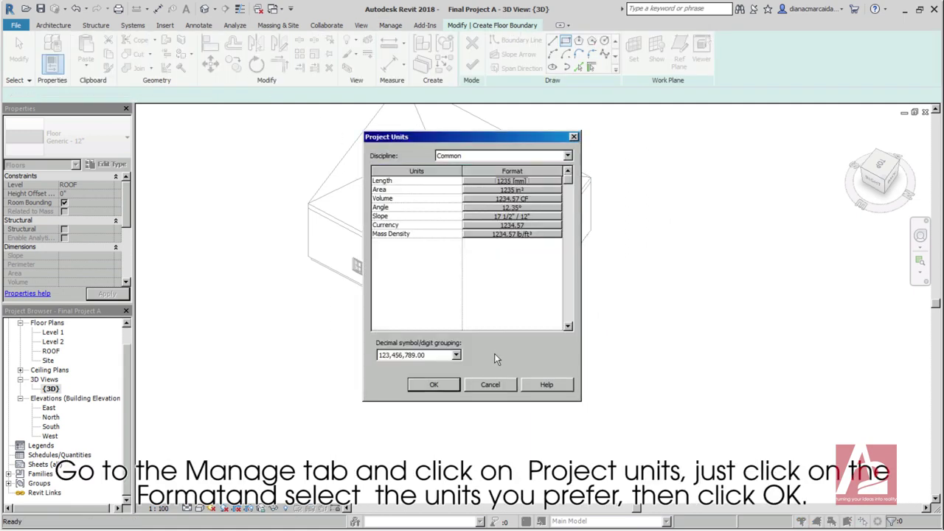
# Set the project's area units to square millimeters and apply the project units
pyautogui.click(526, 189)
pyautogui.click(520, 206)
pyautogui.click(504, 250)
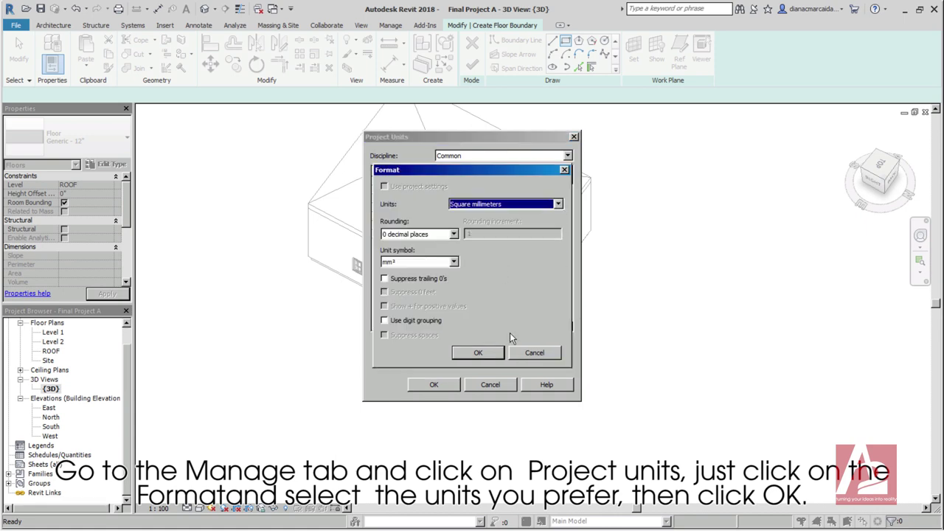
pyautogui.click(478, 353)
pyautogui.click(452, 389)
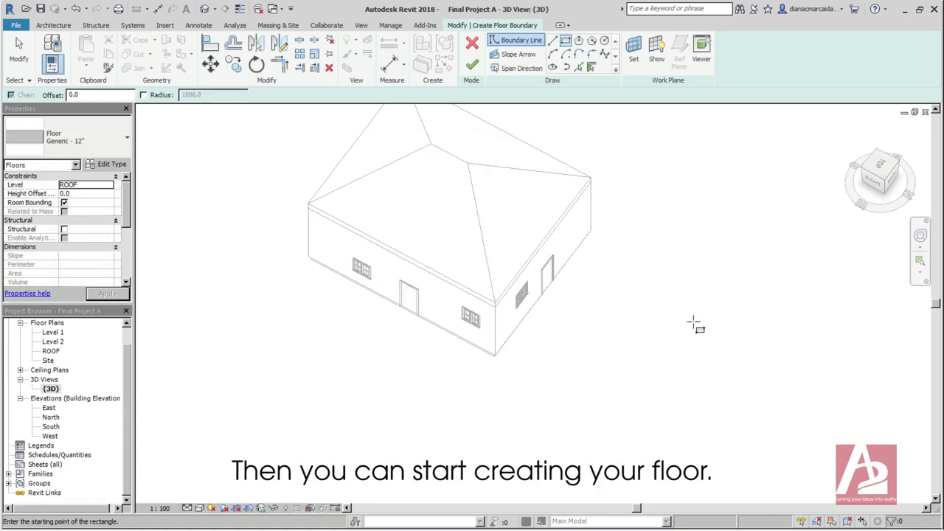
# Sketch a rectangular floor boundary about 9500 mm long beside the house and set that length to 11000 mm
pyautogui.click(584, 381)
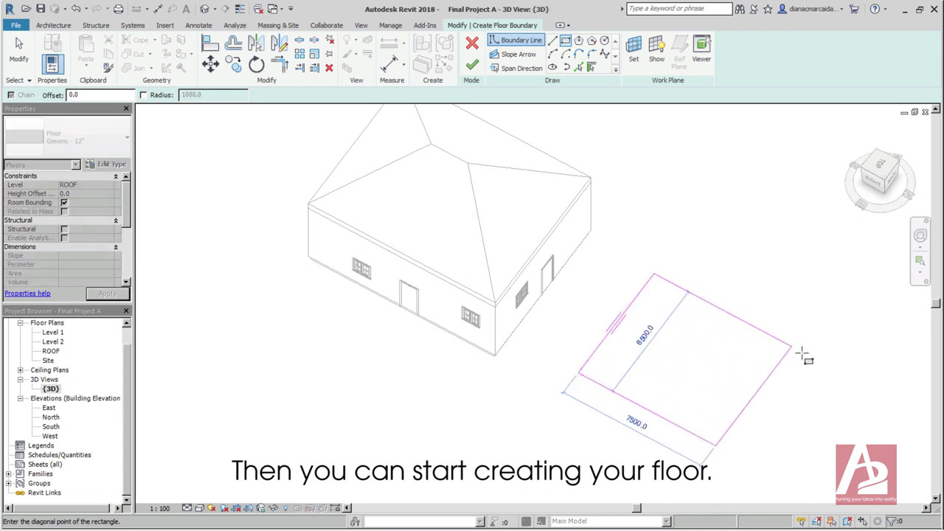
pyautogui.click(842, 351)
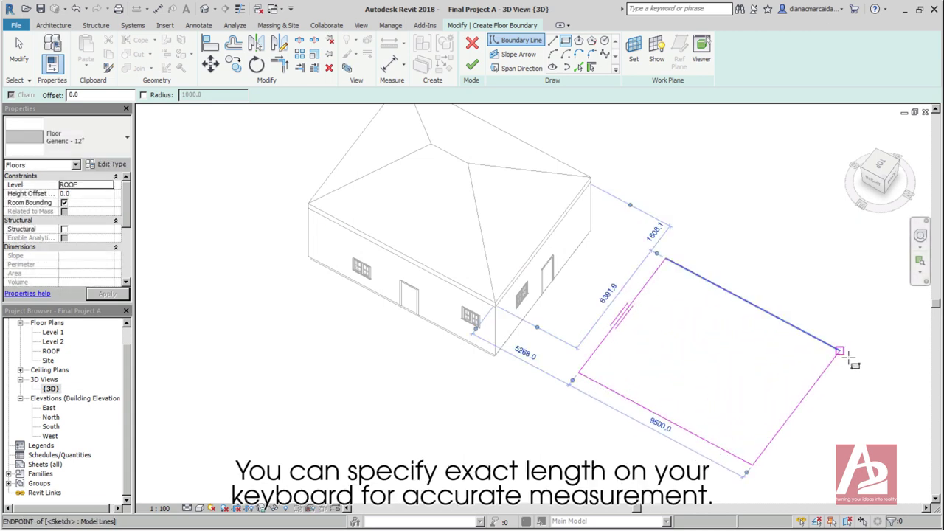
pyautogui.click(668, 435)
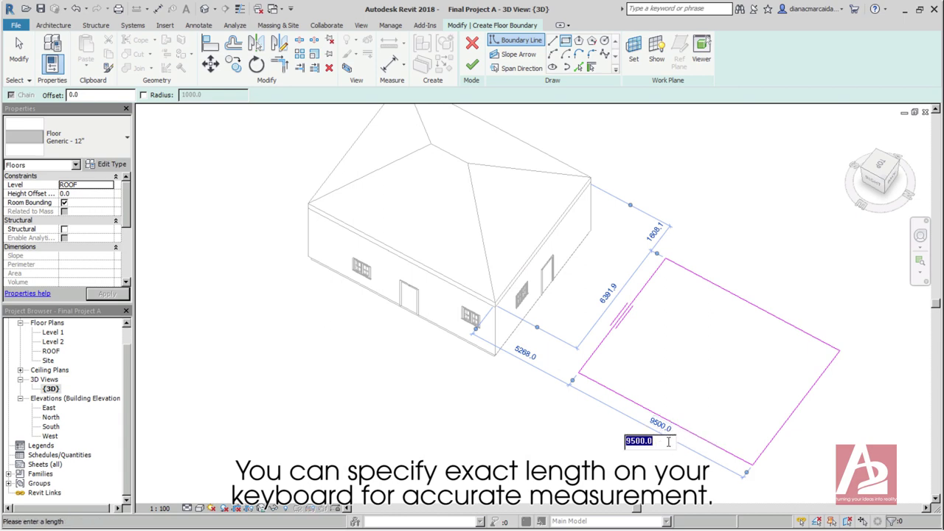
pyautogui.write('11000')
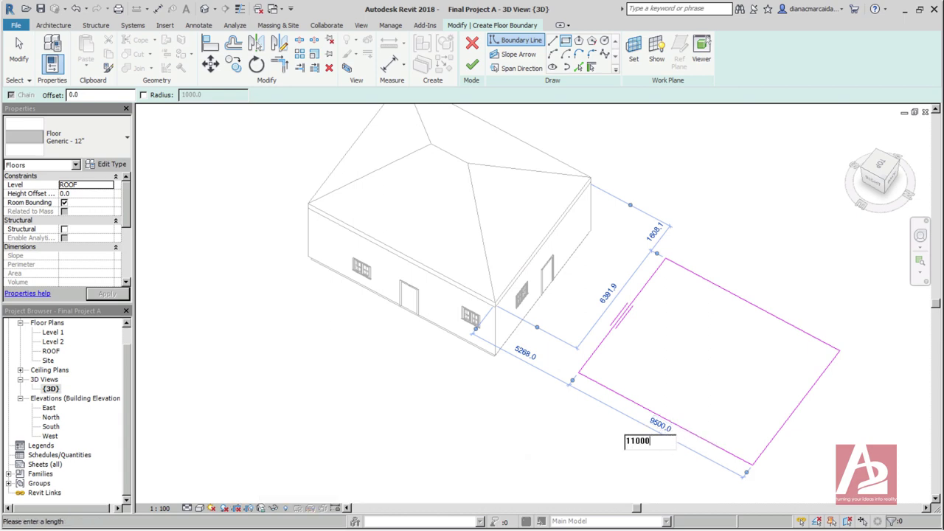
pyautogui.press('Return')
pyautogui.click(798, 426)
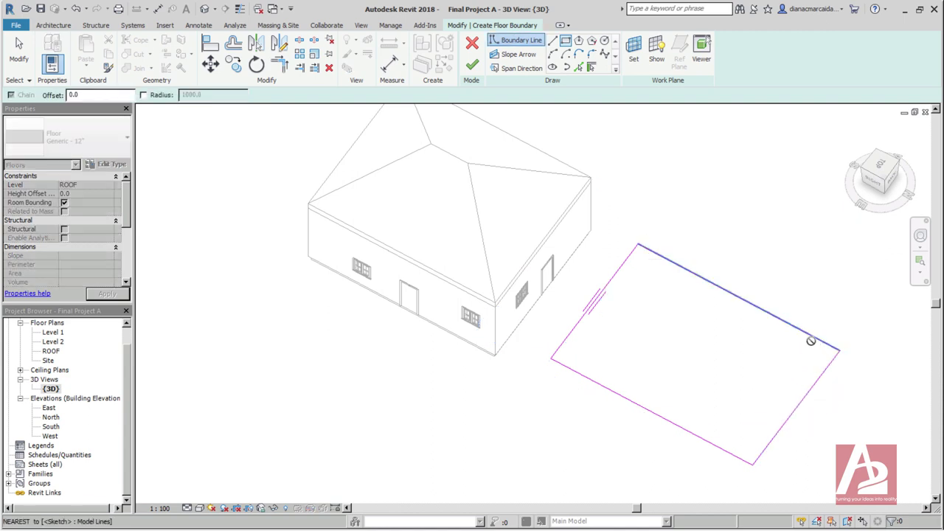
pyautogui.press('Escape')
pyautogui.click(804, 410)
pyautogui.press('Escape')
pyautogui.press('Escape')
pyautogui.press('Return')
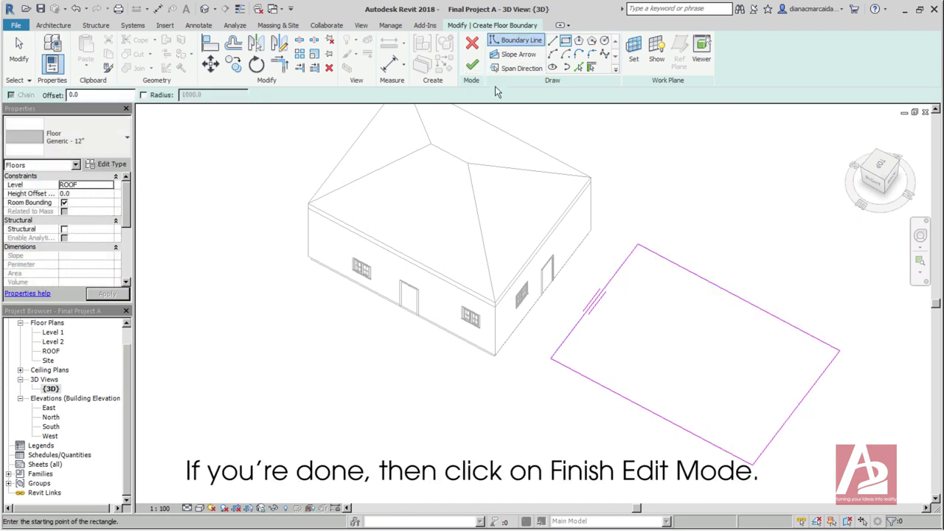
# Finish the boundary sketch to create the rectangular floor beside the house
pyautogui.click(472, 65)
pyautogui.moveTo(733, 371); pyautogui.dragTo(731, 386, button='middle')
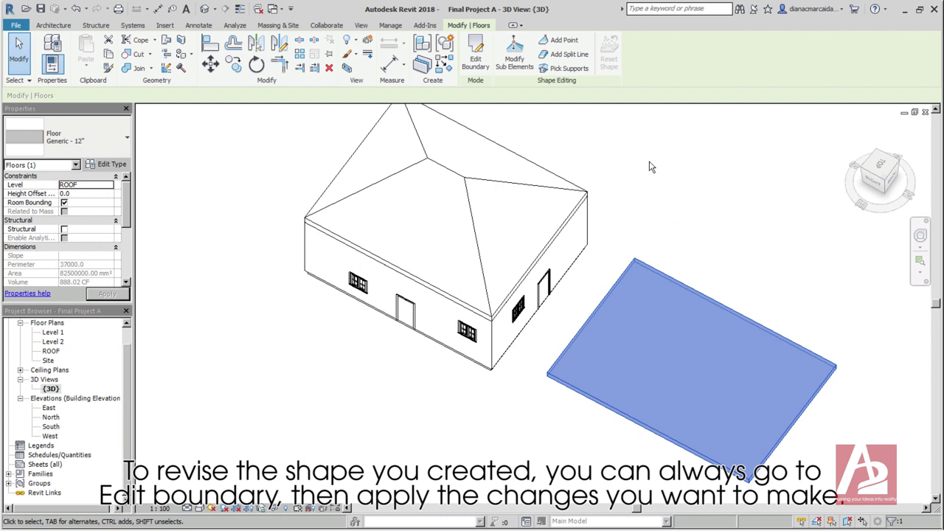
# Edit the floor's boundary, replacing the short edge farthest from the house with a tangent end arc of about 3750 mm radius, and finish
pyautogui.click(475, 59)
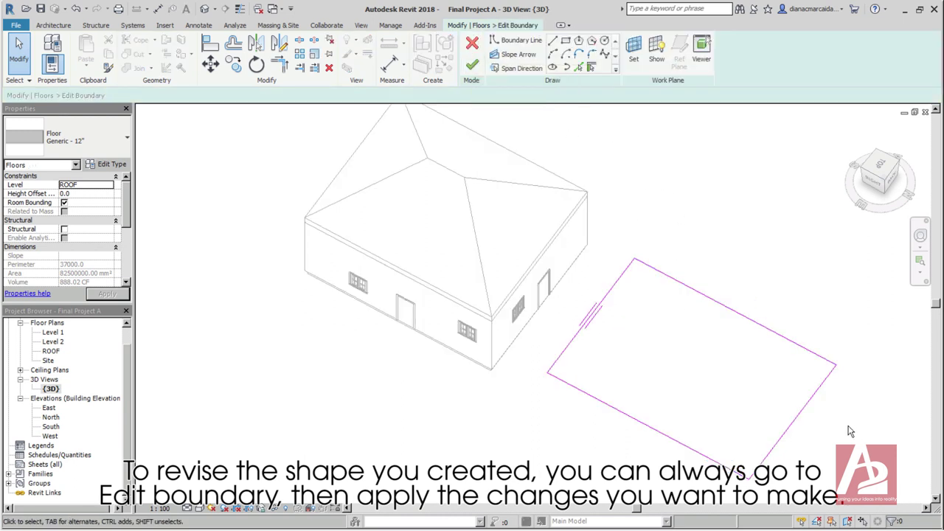
pyautogui.click(811, 407)
pyautogui.press('Delete')
pyautogui.moveTo(816, 410)
pyautogui.mouseDown(button='middle')
pyautogui.moveTo(810, 369)
pyautogui.moveTo(783, 371)
pyautogui.mouseUp(button='middle')
pyautogui.click(579, 55)
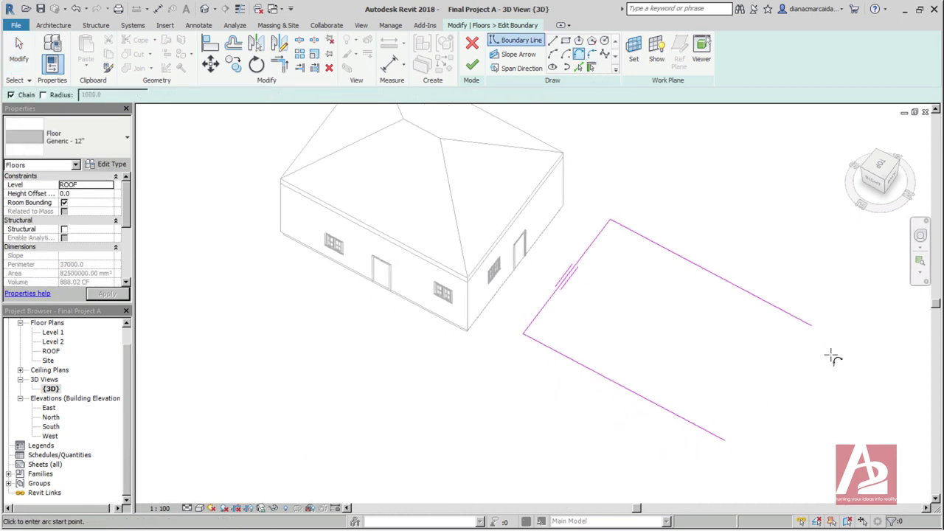
pyautogui.click(726, 441)
pyautogui.click(811, 325)
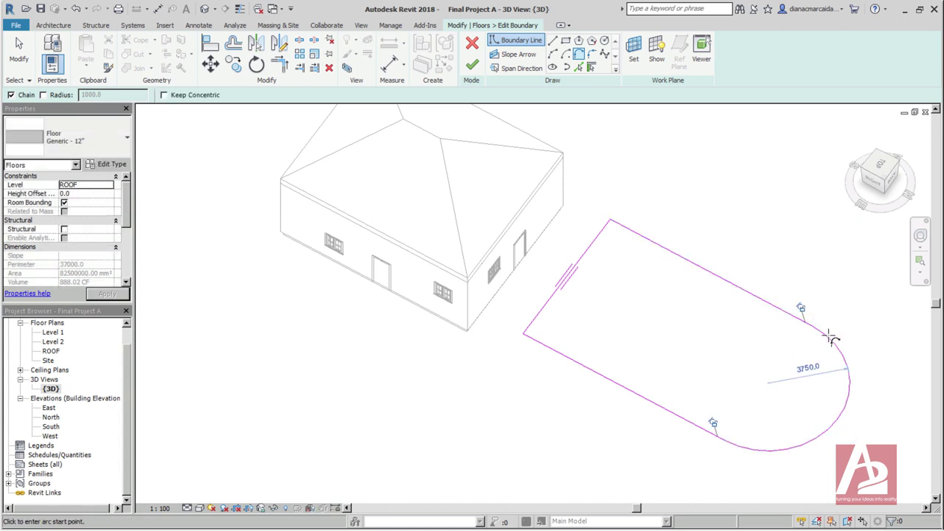
pyautogui.click(472, 66)
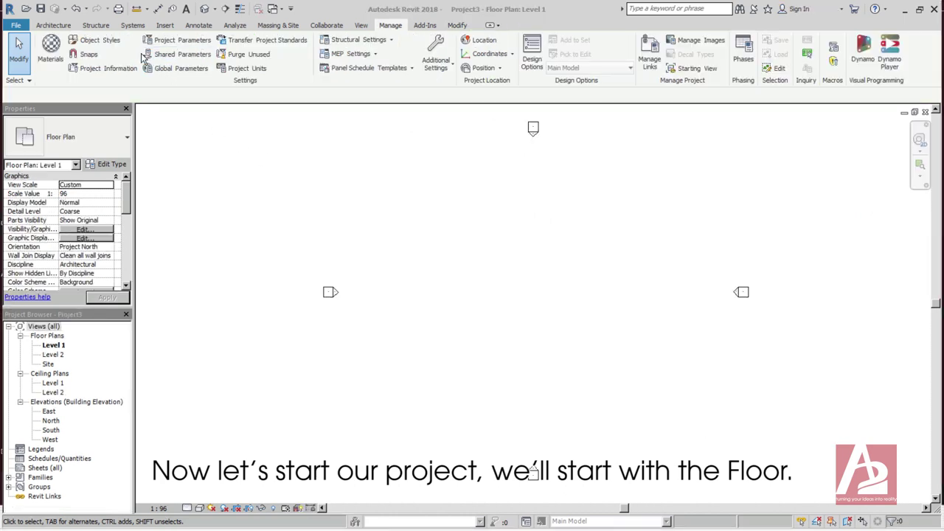
# Start a floor on Level 1 and sketch a vertical boundary line about 21900 mm long, continued by a semicircular tangent end arc
pyautogui.click(53, 25)
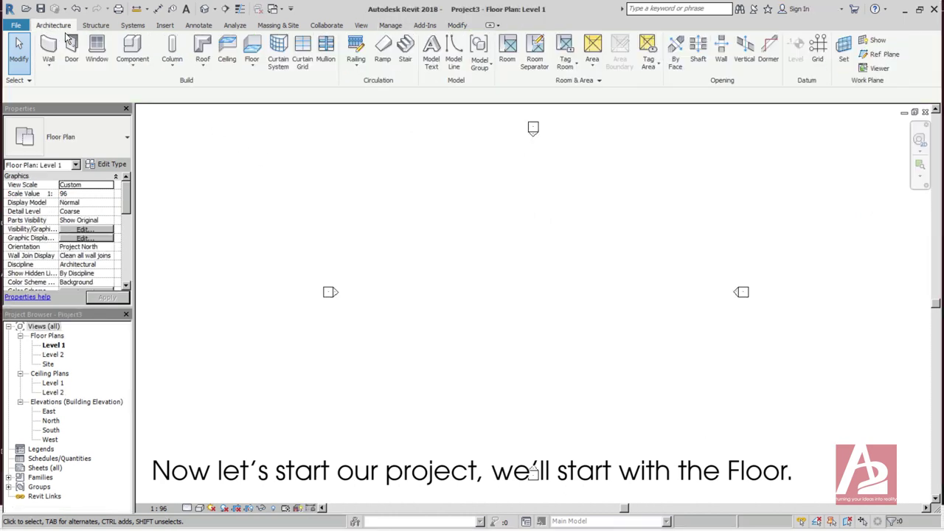
pyautogui.click(251, 52)
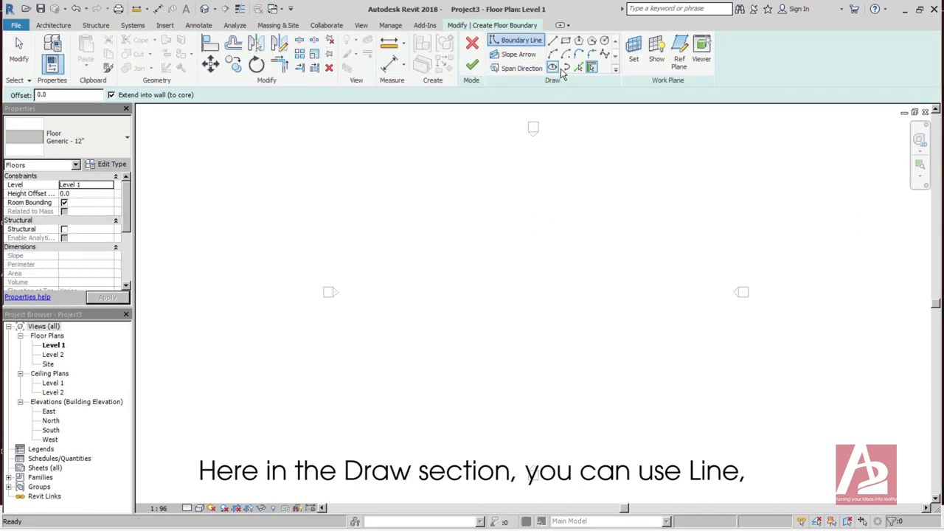
pyautogui.click(553, 41)
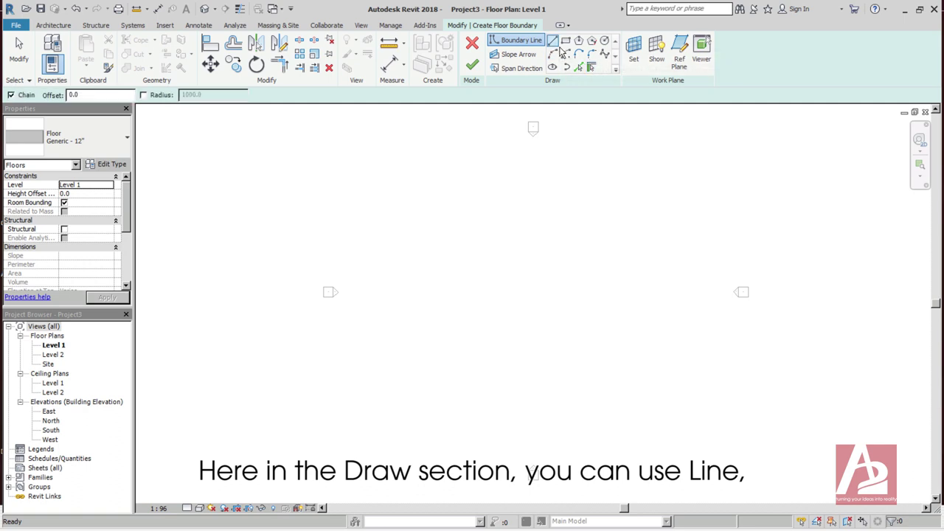
pyautogui.click(411, 374)
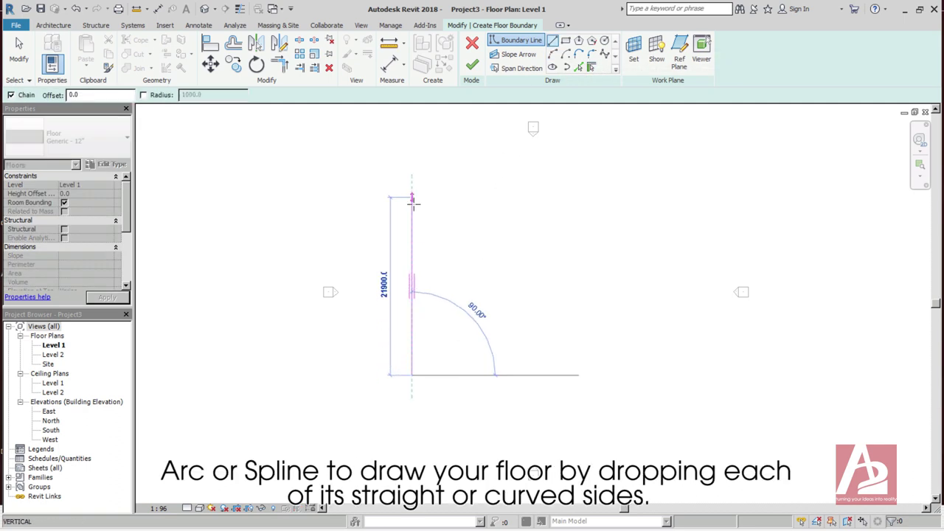
pyautogui.click(412, 199)
pyautogui.click(579, 56)
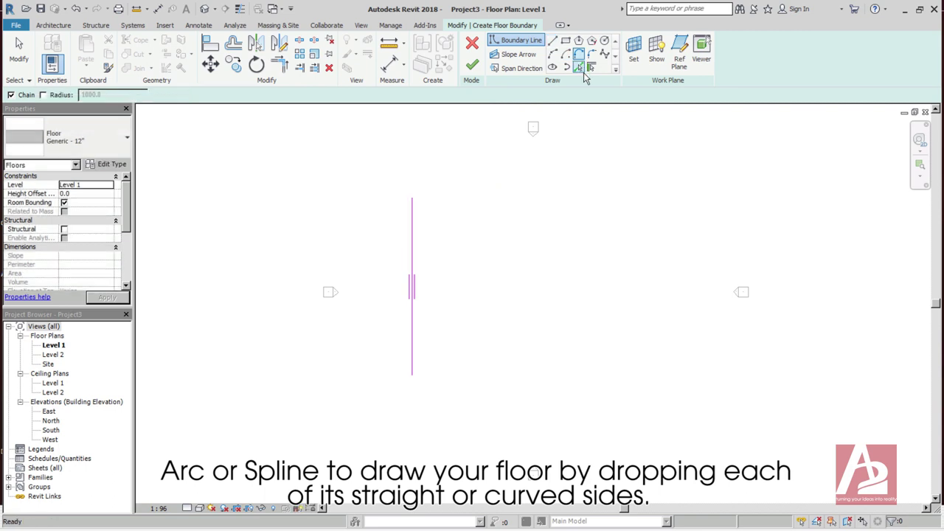
pyautogui.click(514, 197)
# Close the boundary from the arc's end with a line downward, a 12000 mm horizontal line, a vertical about 12600 mm, and a base line
pyautogui.click(552, 39)
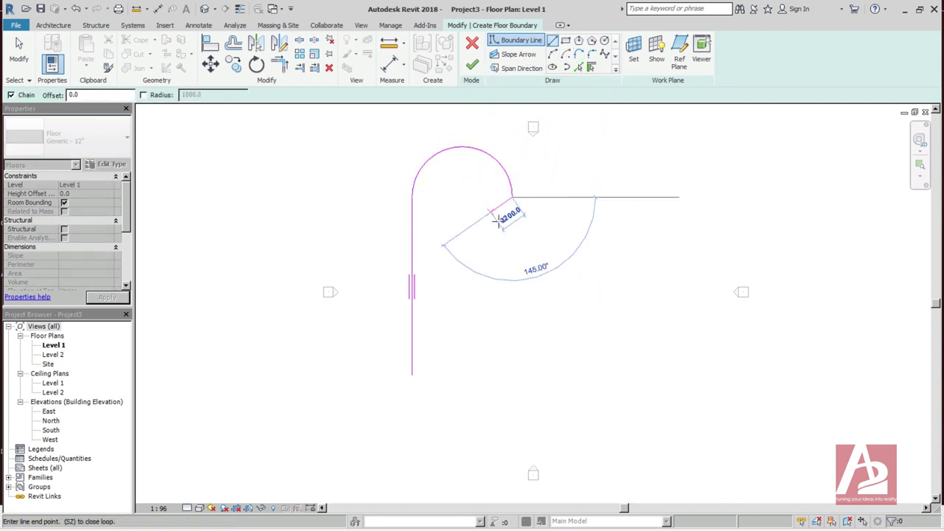
pyautogui.click(514, 275)
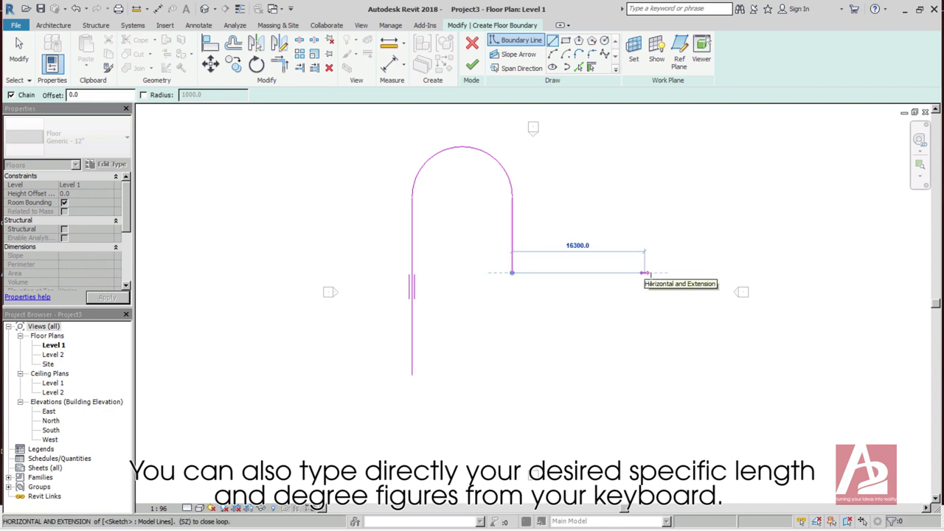
pyautogui.write('12000')
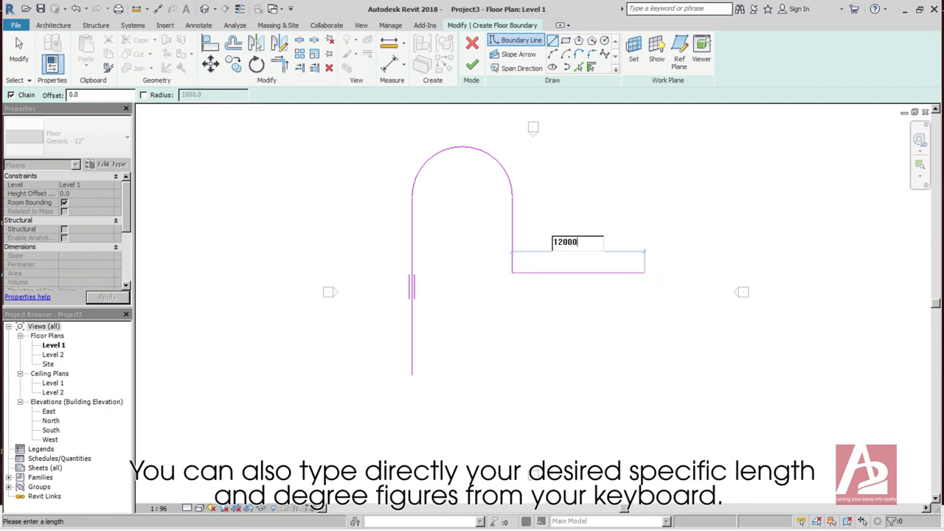
pyautogui.press('Return')
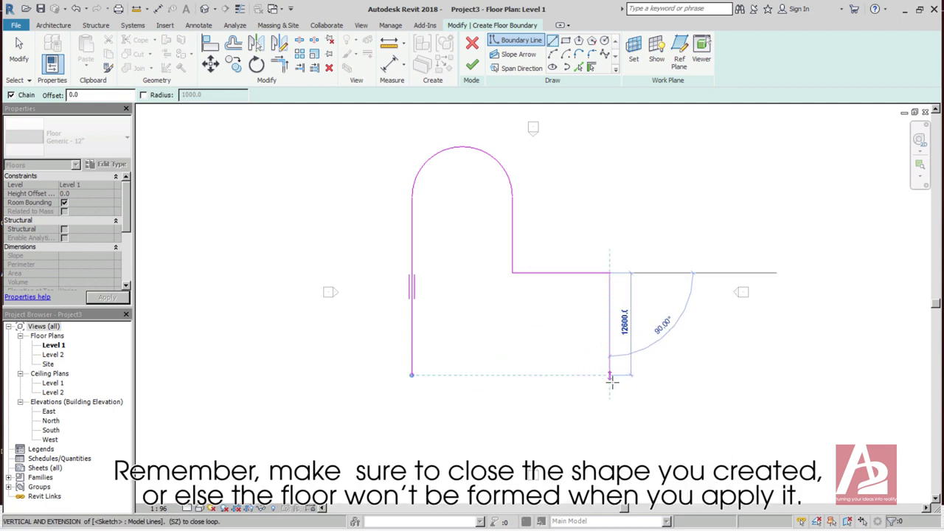
pyautogui.click(610, 375)
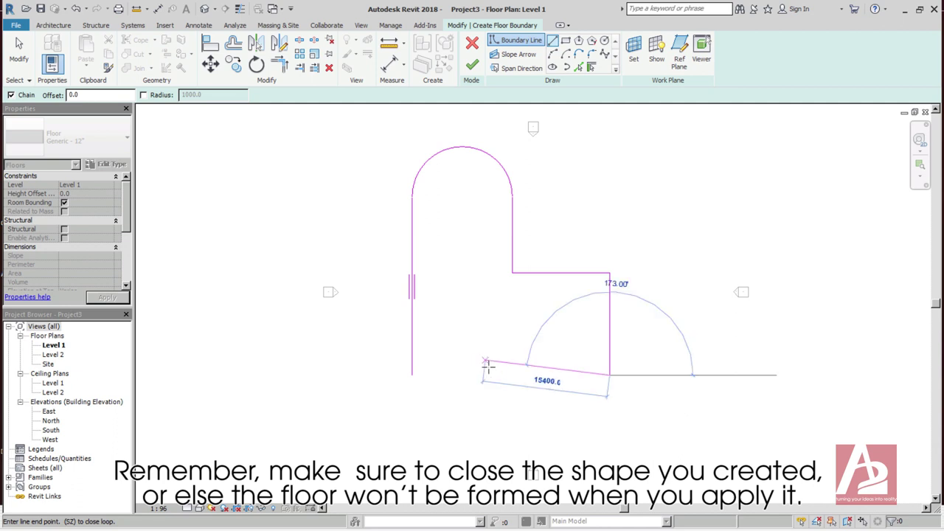
pyautogui.click(413, 376)
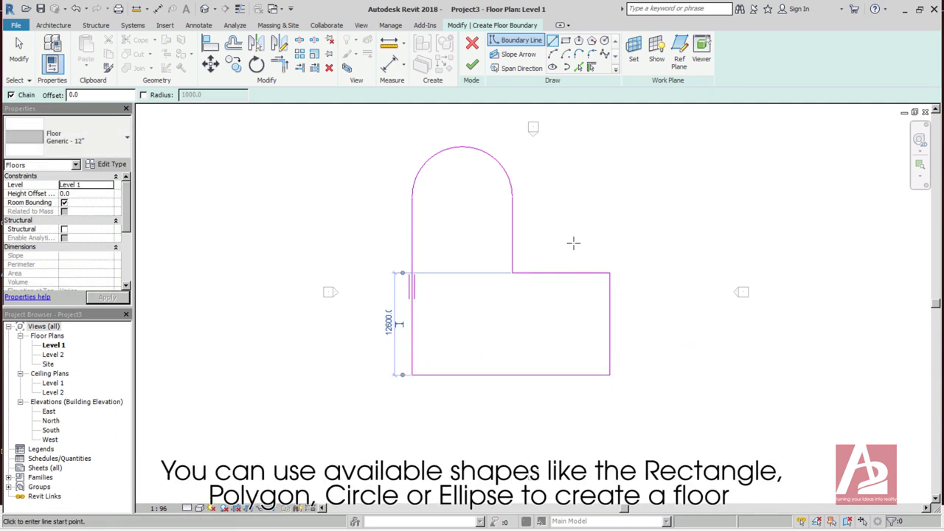
# Sketch a separate rectangle about 6800 mm high beside the arched boundary and a six-sided inscribed polygon of about 5000 mm radius below it
pyautogui.moveTo(573, 243); pyautogui.dragTo(504, 293, button='middle')
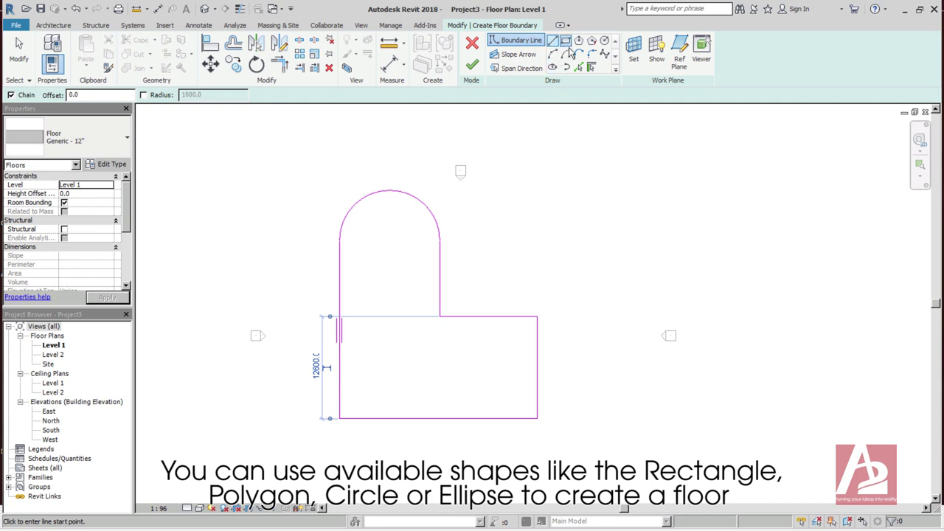
pyautogui.click(565, 41)
pyautogui.click(499, 212)
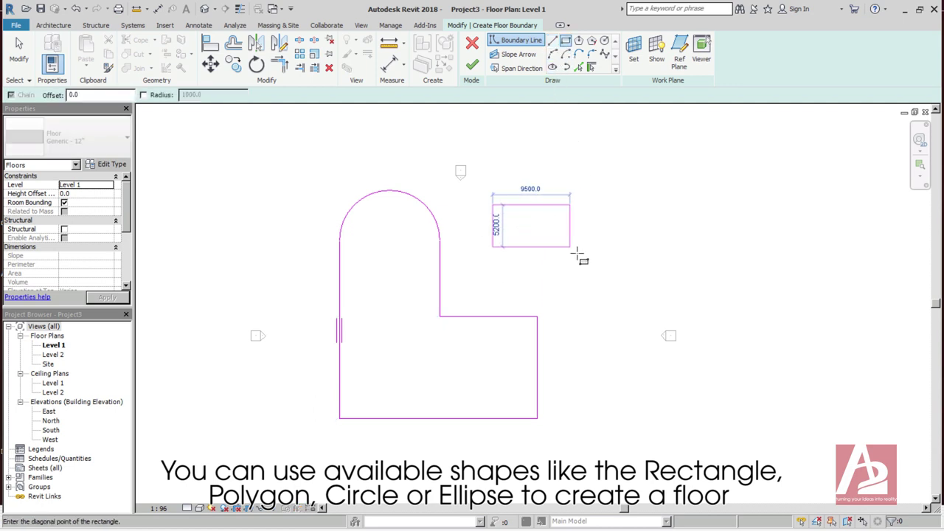
pyautogui.click(588, 260)
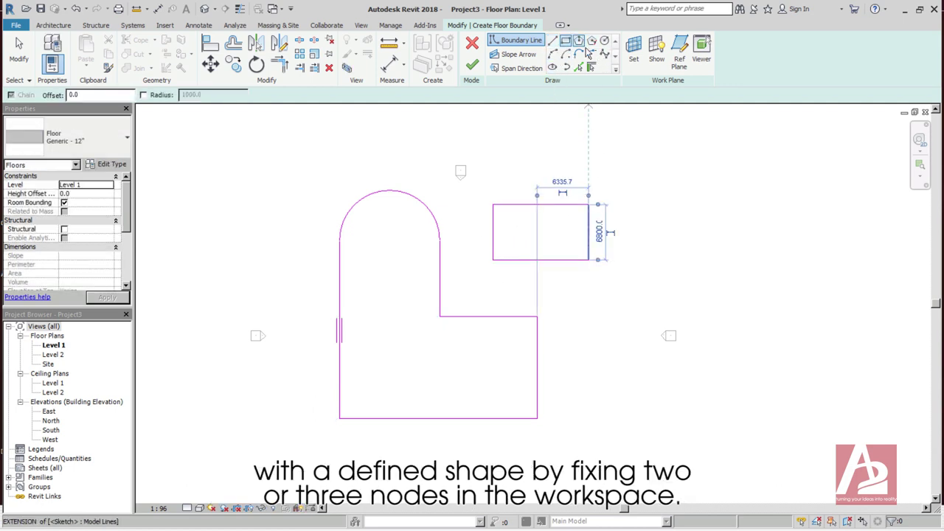
pyautogui.click(578, 40)
pyautogui.click(587, 317)
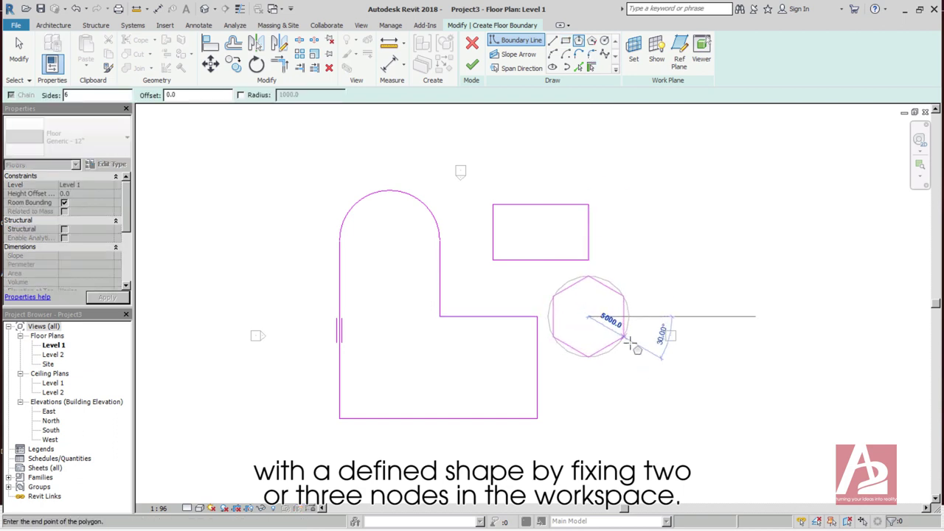
pyautogui.click(624, 338)
# Sketch a circle of about 5500 mm radius below the hexagon and a horizontal ellipse about 8700 mm in half-width below the main boundary
pyautogui.click(604, 40)
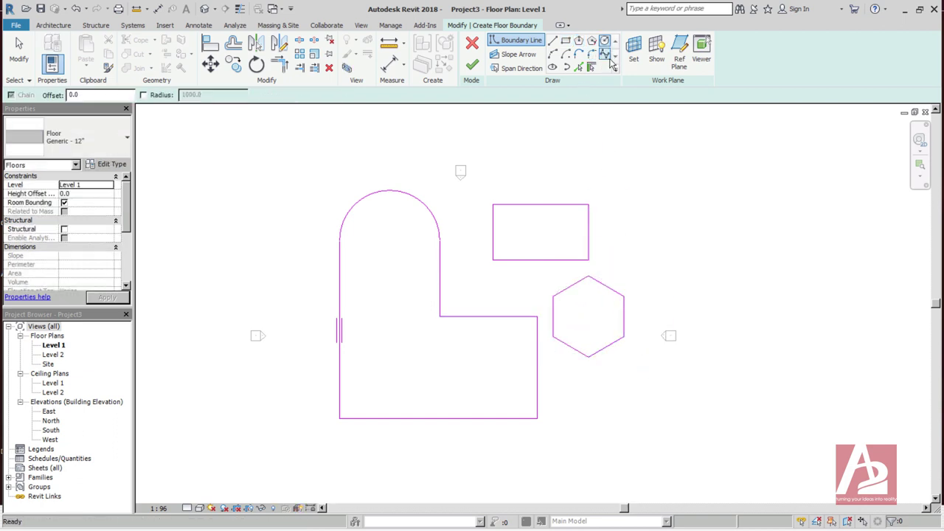
pyautogui.click(603, 440)
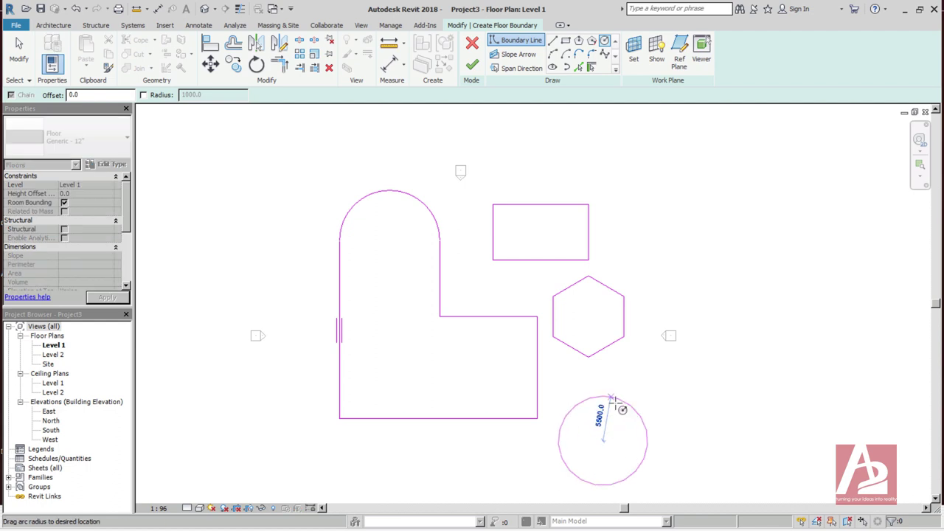
pyautogui.click(634, 408)
pyautogui.click(553, 67)
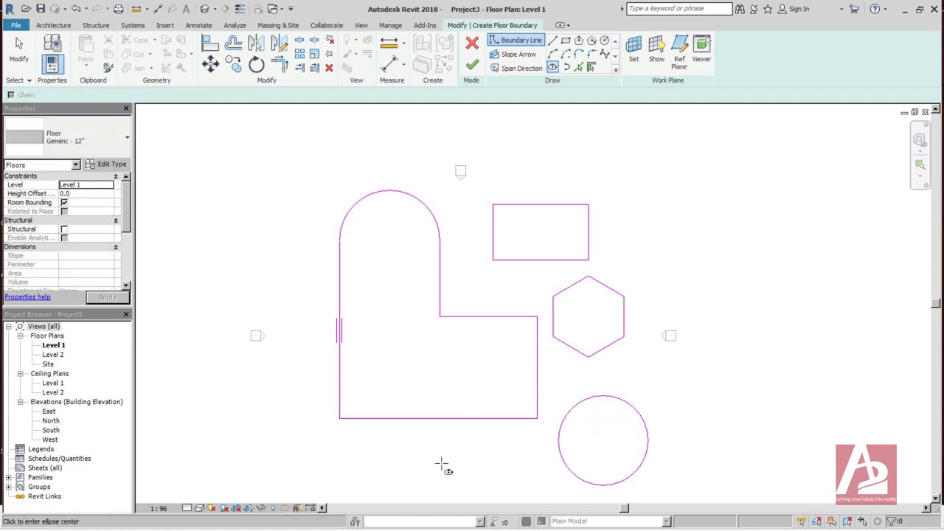
pyautogui.click(399, 476)
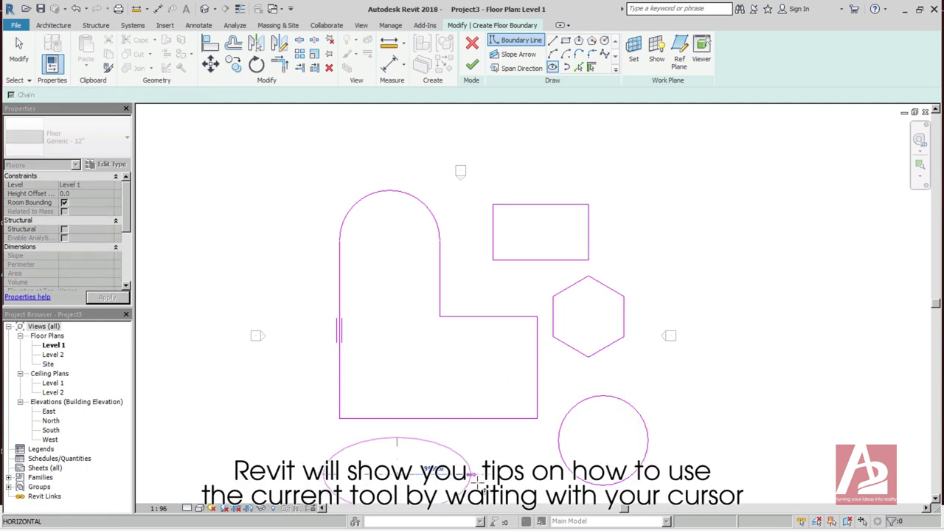
pyautogui.click(466, 477)
pyautogui.click(410, 441)
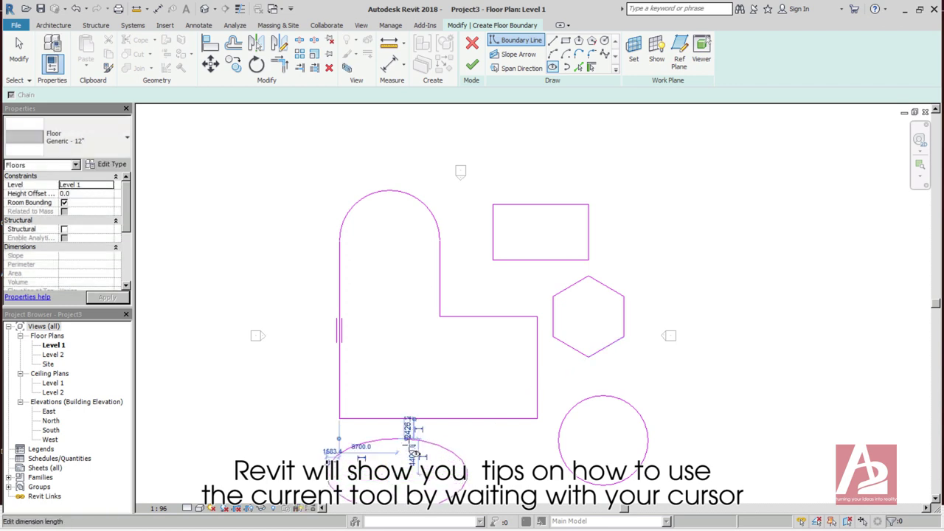
pyautogui.click(578, 40)
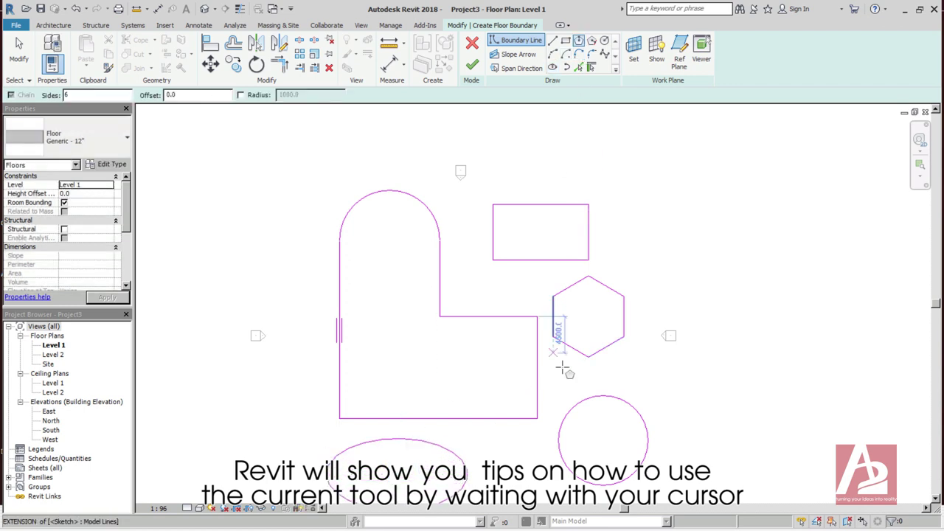
pyautogui.click(647, 423)
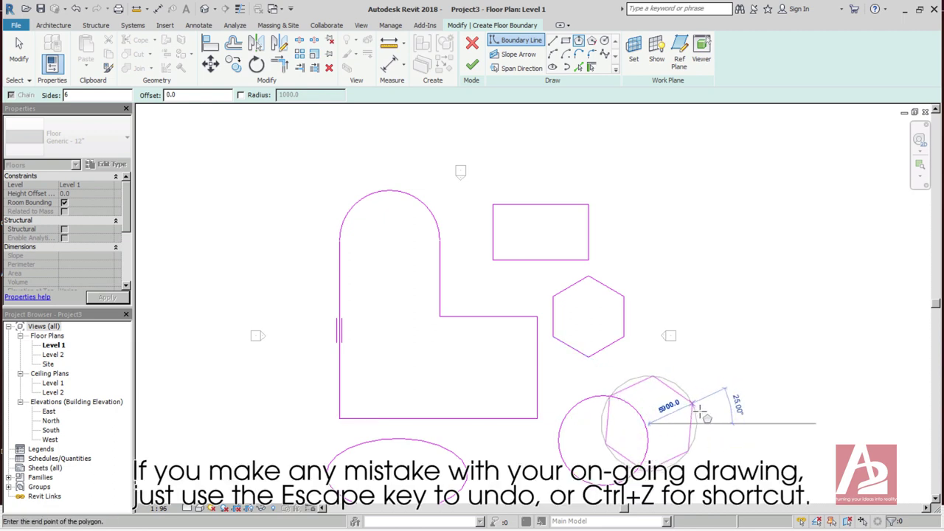
pyautogui.press('Escape')
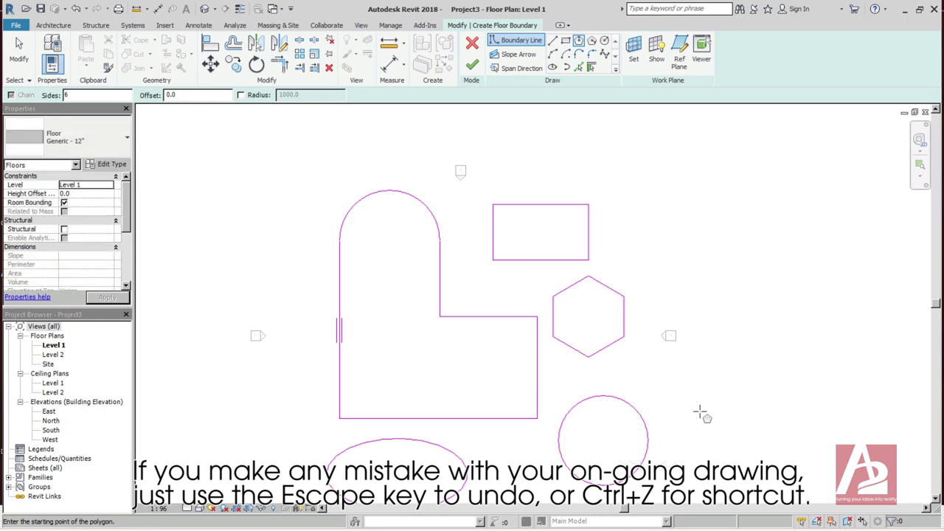
pyautogui.click(553, 41)
pyautogui.click(604, 150)
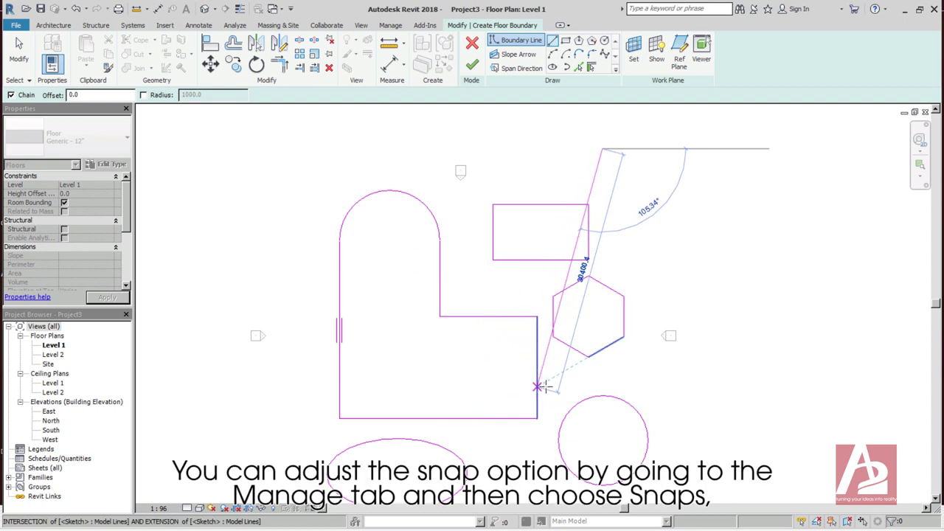
pyautogui.press('Escape')
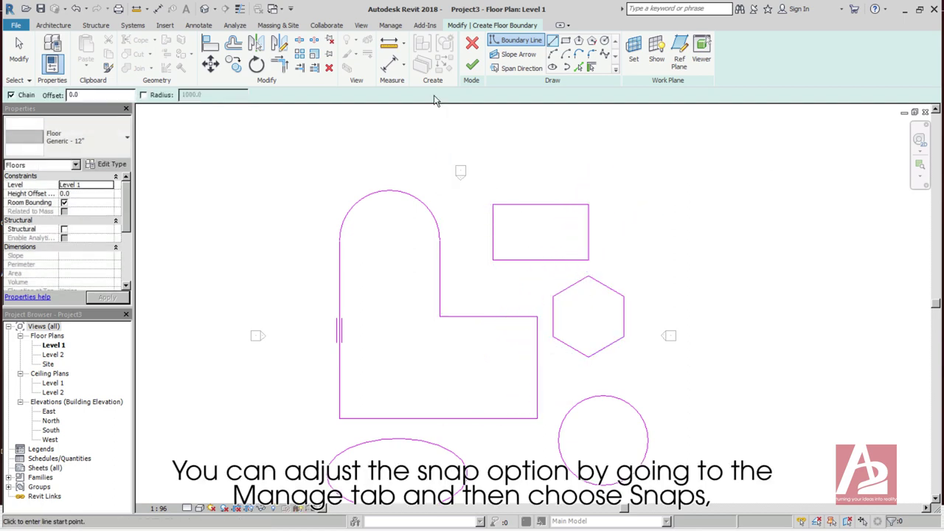
# Enable the Centers object snap in the snap settings and apply them
pyautogui.click(391, 26)
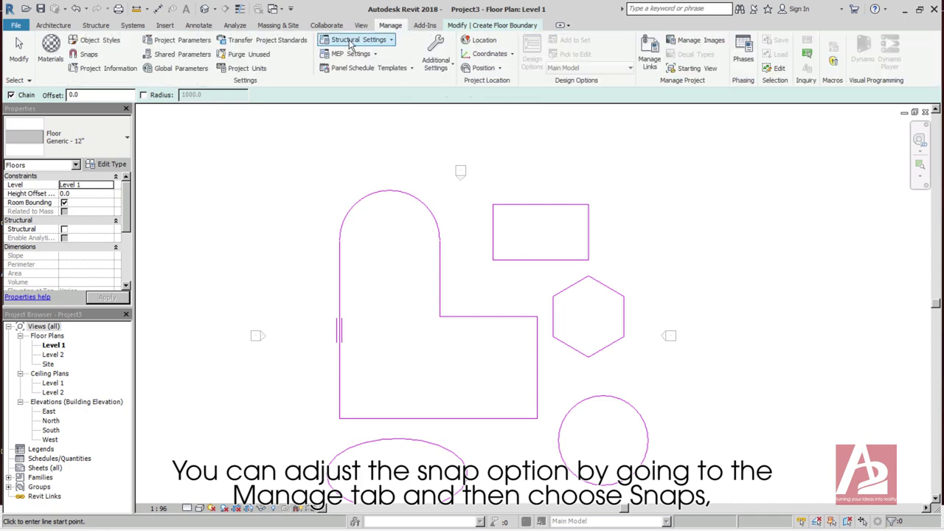
pyautogui.click(90, 57)
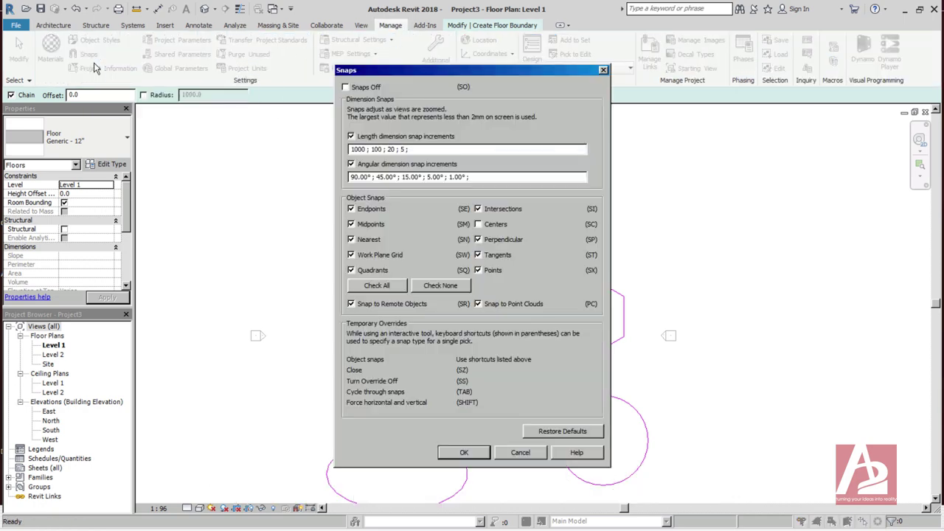
pyautogui.click(353, 241)
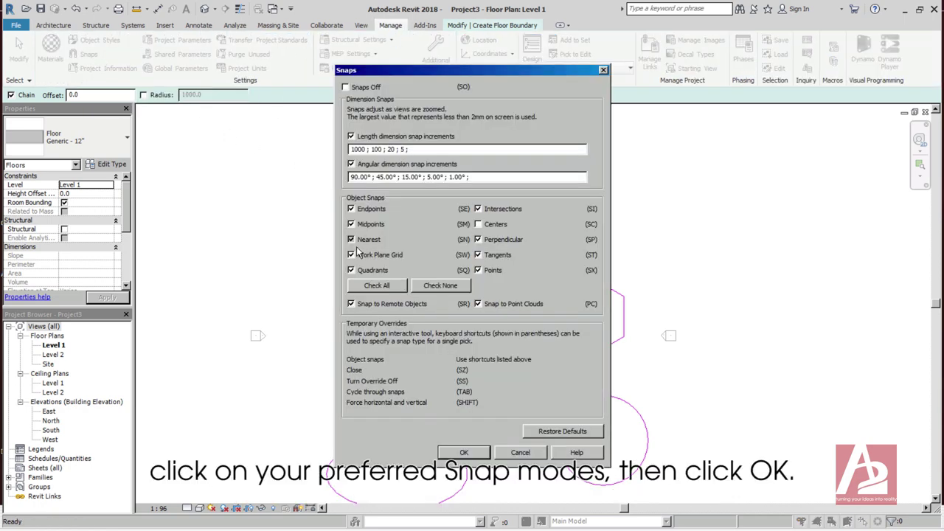
pyautogui.click(486, 226)
pyautogui.click(463, 452)
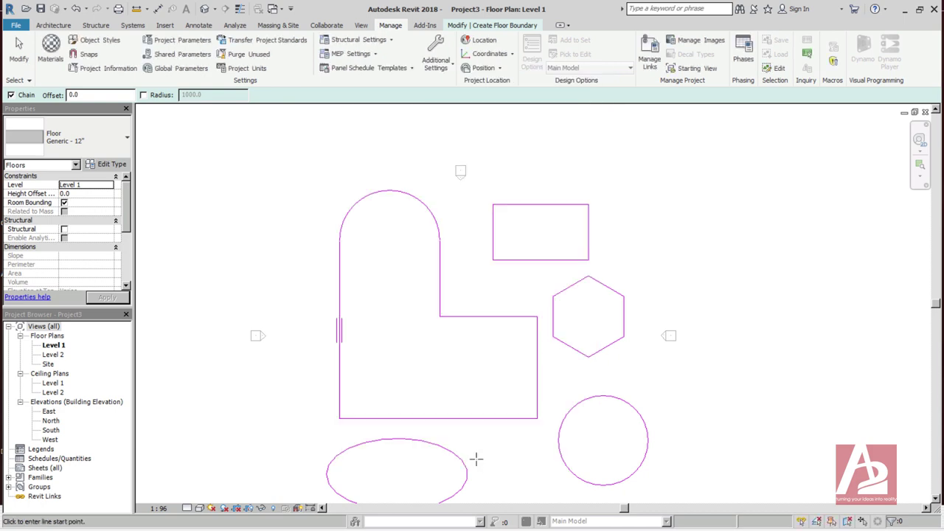
# Finish the boundary sketch to create the floor from all five closed shapes
pyautogui.moveTo(503, 353)
pyautogui.mouseDown(button='middle')
pyautogui.moveTo(516, 350)
pyautogui.moveTo(501, 311)
pyautogui.mouseUp(button='middle')
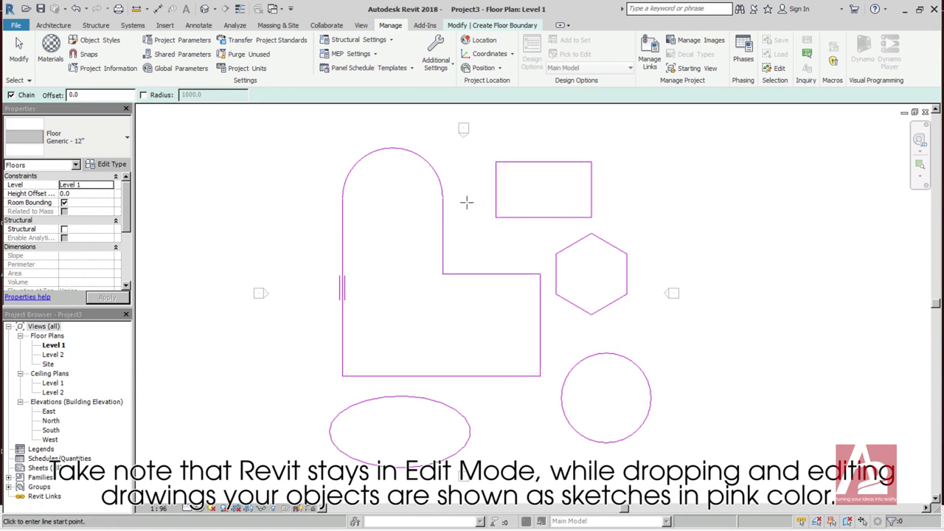
pyautogui.click(490, 29)
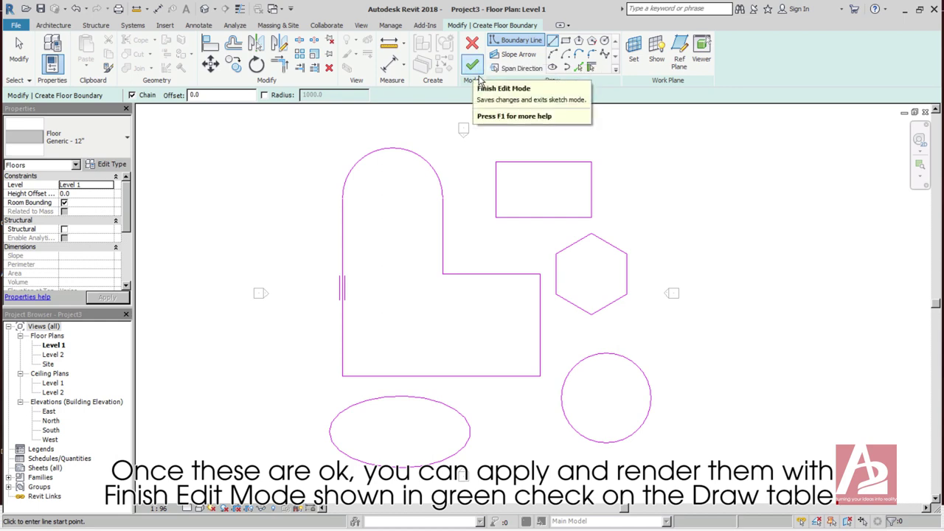
pyautogui.click(476, 73)
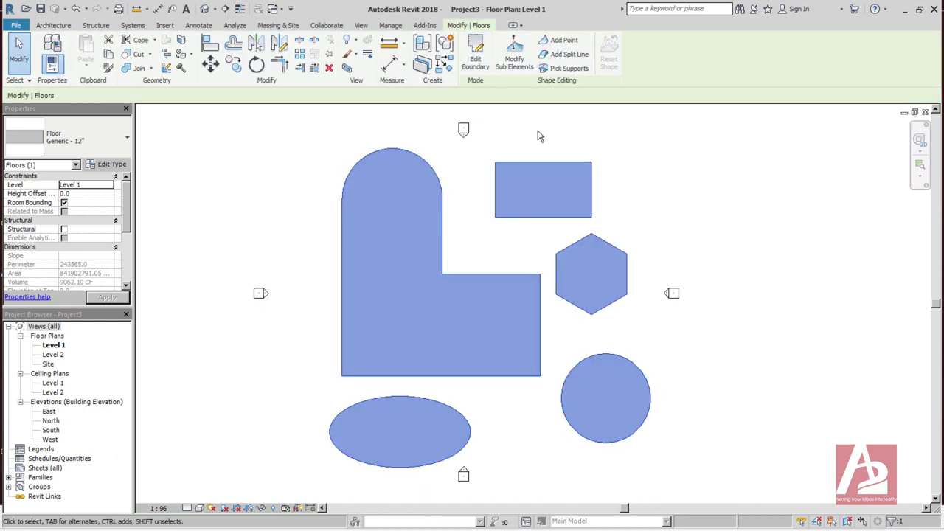
# Undo the finished floor to return to its boundary sketch, and try cancelling the sketch but decline to discard the floor
pyautogui.hotkey('ctrl', 'z')
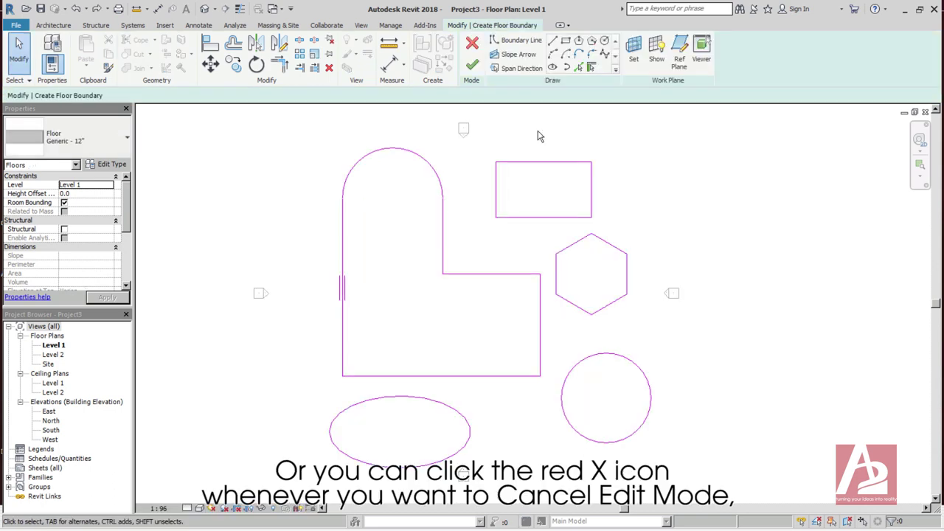
pyautogui.click(480, 55)
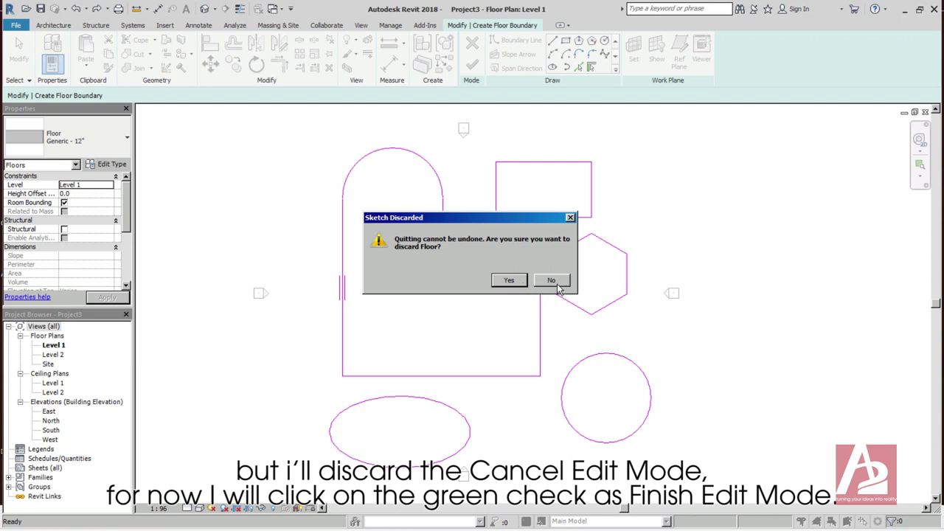
pyautogui.click(552, 281)
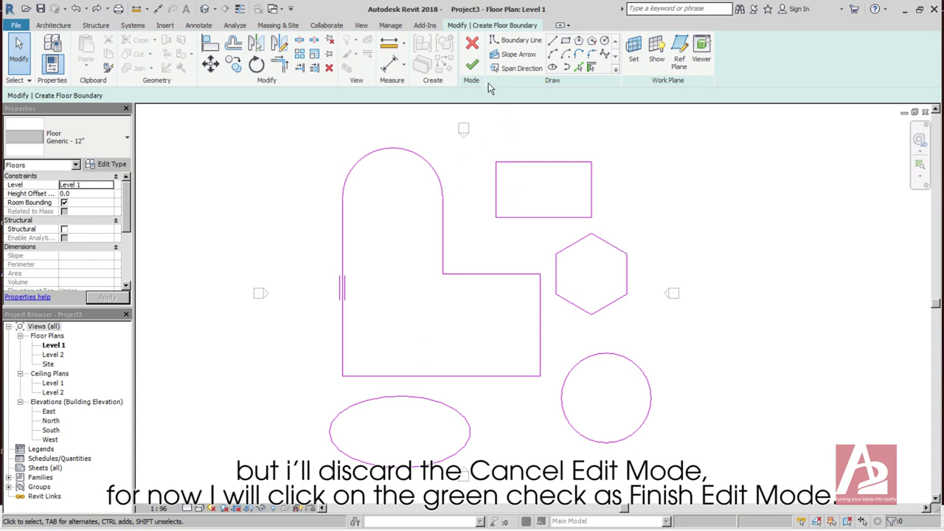
# Finish the boundary sketch again to create the floor from the five closed shapes
pyautogui.click(472, 65)
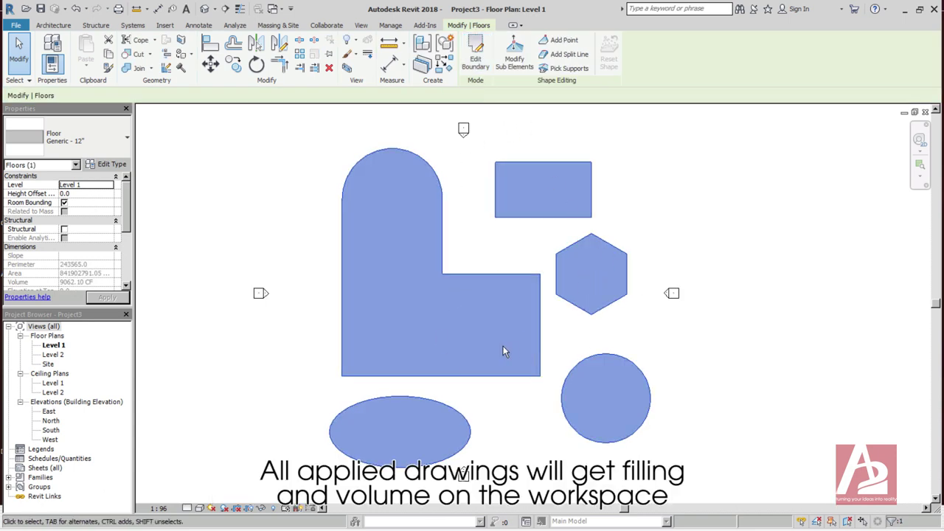
pyautogui.moveTo(519, 373)
pyautogui.mouseDown(button='middle')
pyautogui.moveTo(508, 363)
pyautogui.moveTo(520, 379)
pyautogui.mouseUp(button='middle')
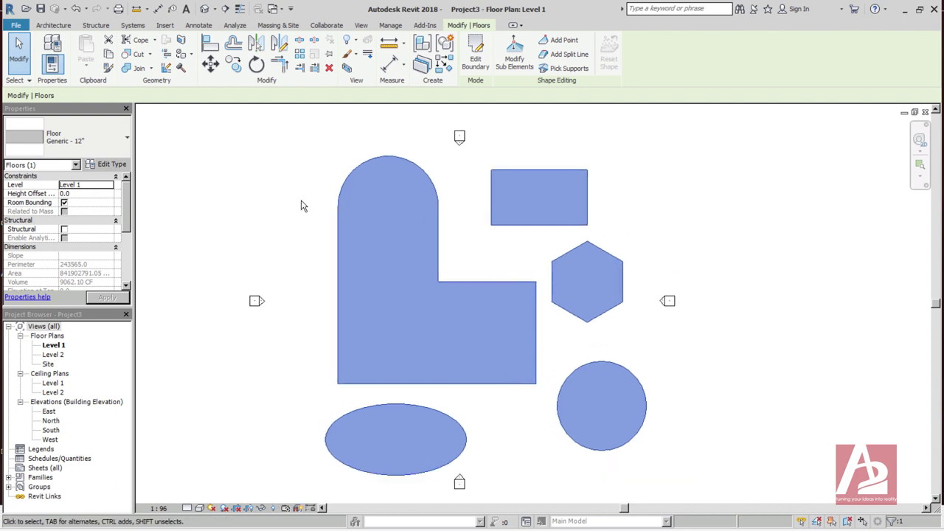
# Save the project to the Desktop as a Revit project file (*.rvt) named My Project, and minimize the program window
pyautogui.click(16, 25)
pyautogui.moveTo(62, 177)
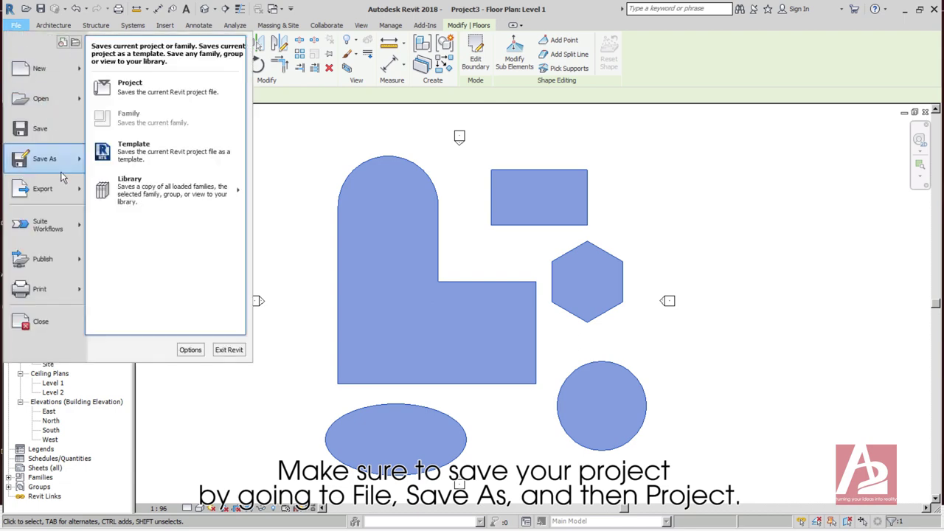
pyautogui.click(183, 100)
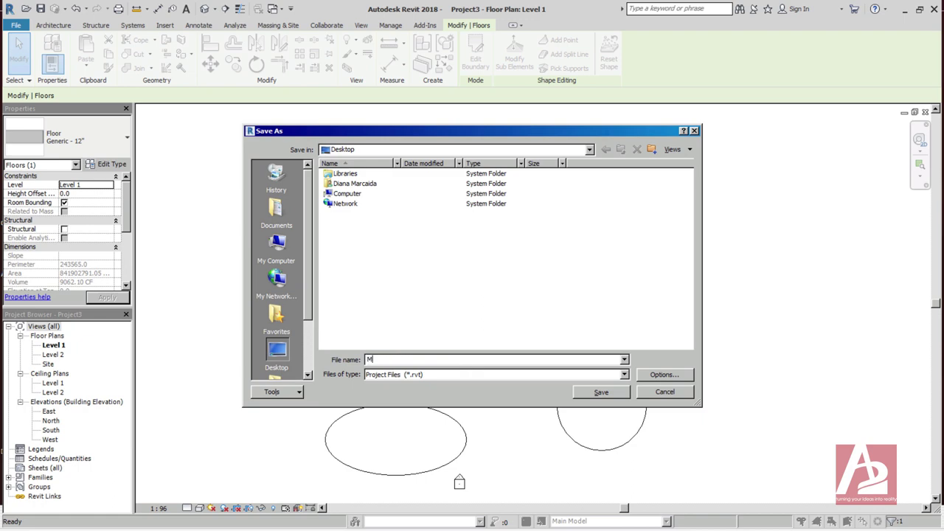
pyautogui.write('M')
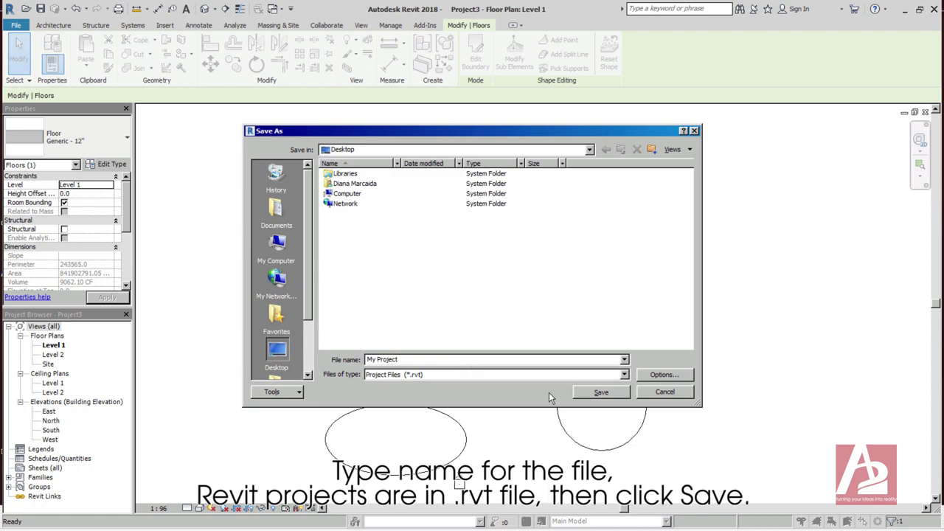
pyautogui.click(624, 375)
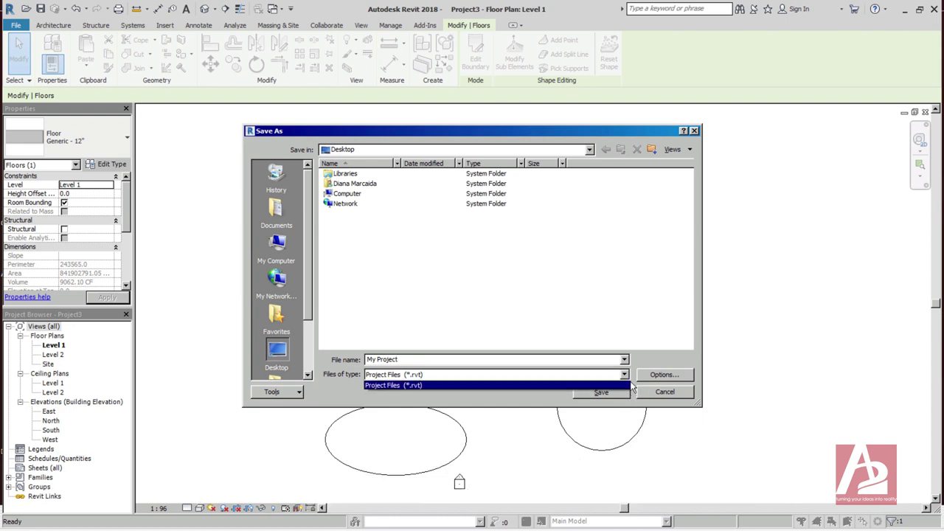
pyautogui.click(621, 402)
pyautogui.click(606, 395)
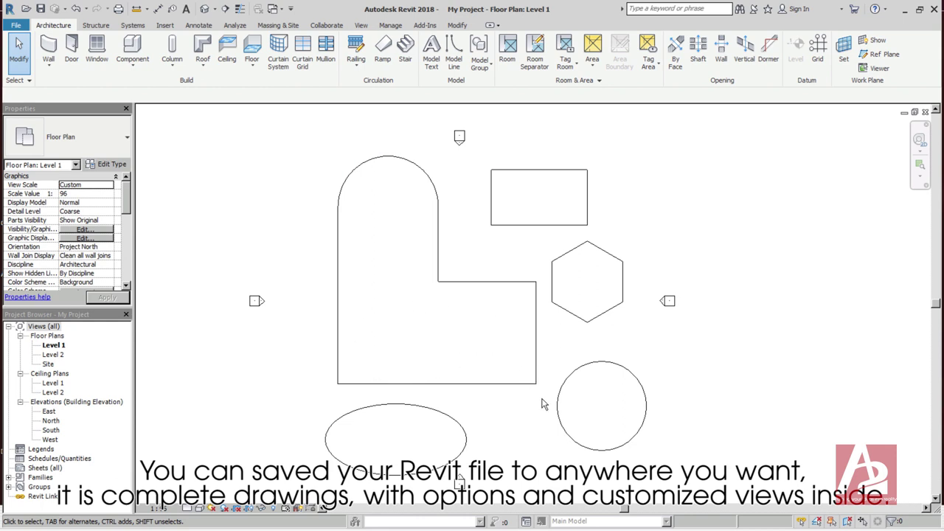
pyautogui.click(906, 9)
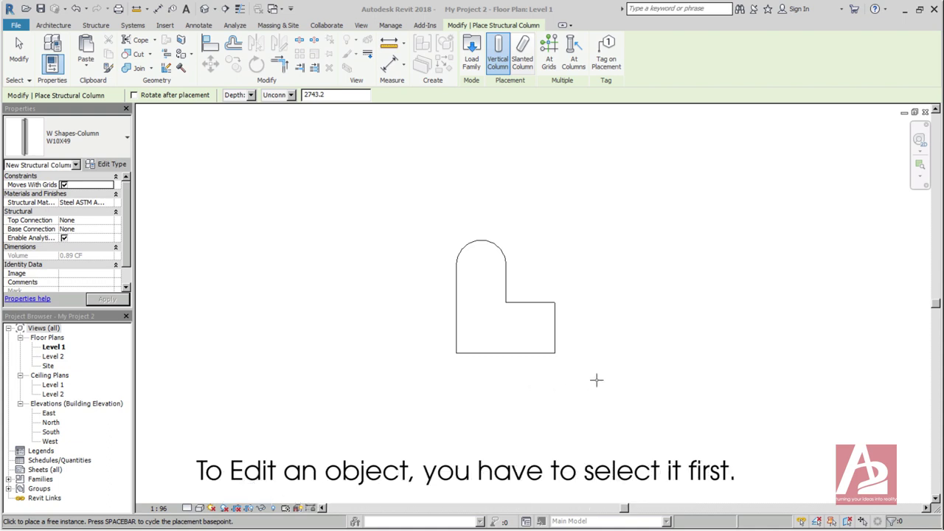
# Exit structural column placement, cut the L-shaped floor with the rounded end, and paste it horizontally to the right of its original position
pyautogui.click(20, 60)
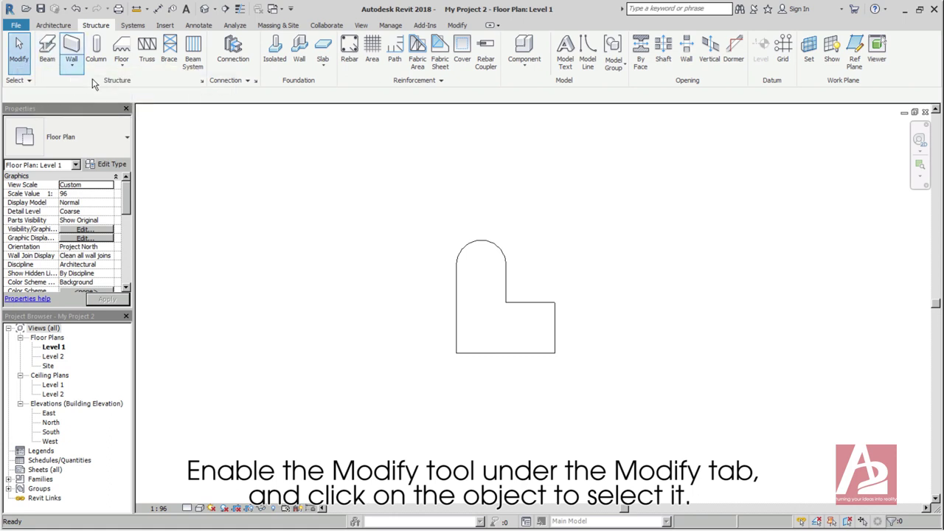
pyautogui.click(518, 308)
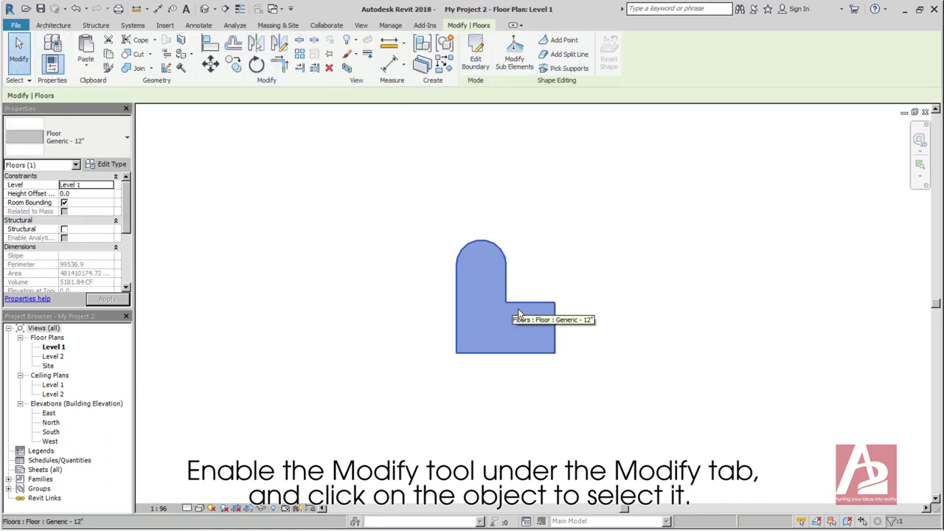
pyautogui.scroll(2, 528, 331)
pyautogui.moveTo(528, 334); pyautogui.dragTo(481, 341, button='middle')
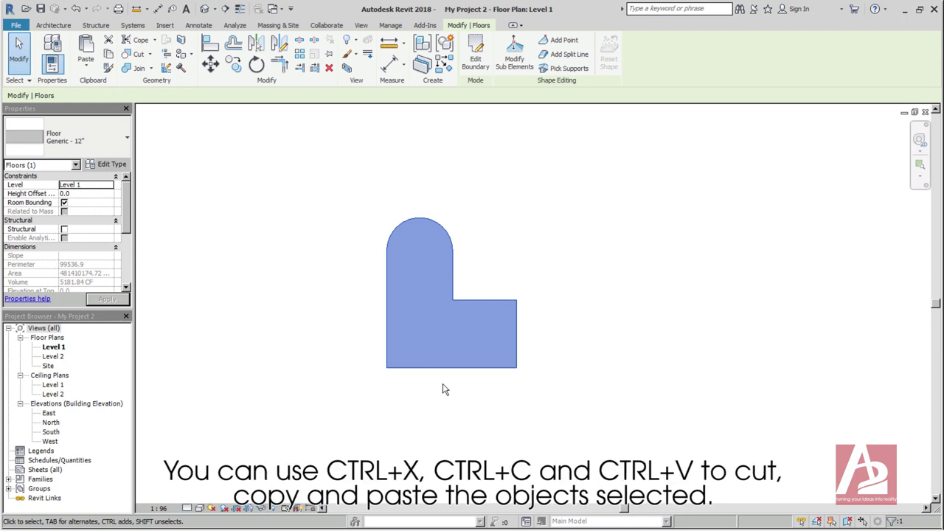
pyautogui.hotkey('ctrl', 'x')
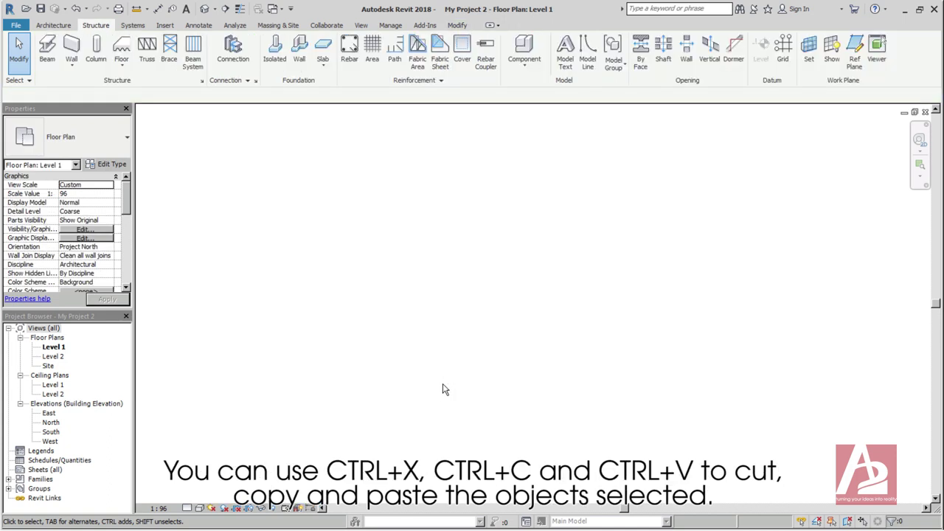
pyautogui.hotkey('ctrl', 'v')
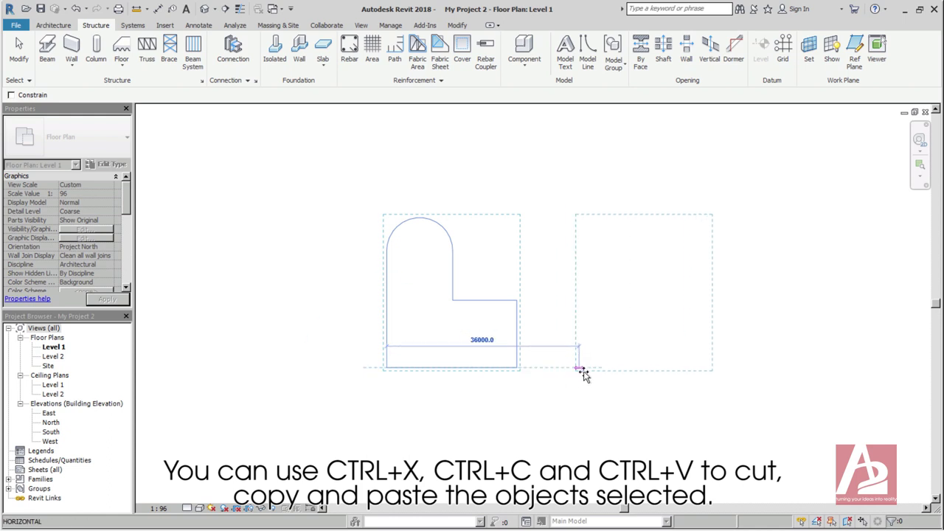
pyautogui.click(572, 370)
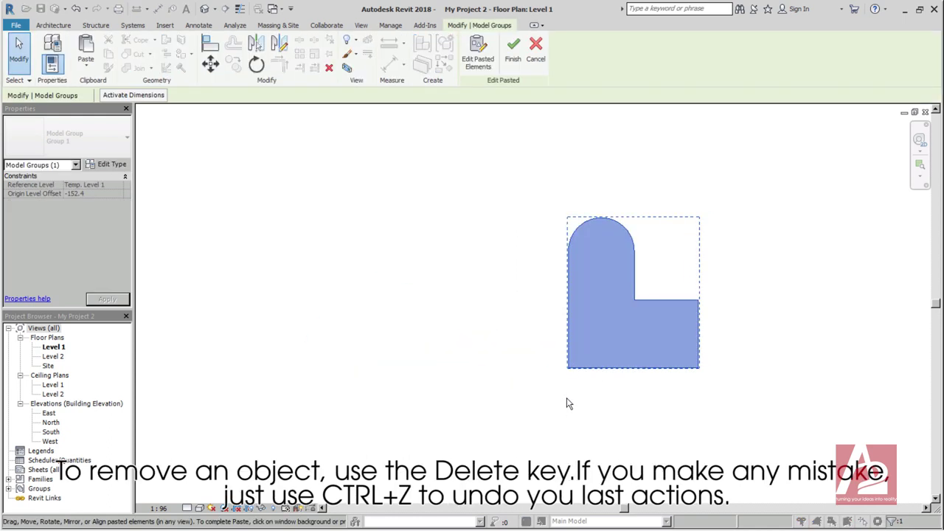
# Delete the pasted floor and undo the deletion
pyautogui.press('Delete')
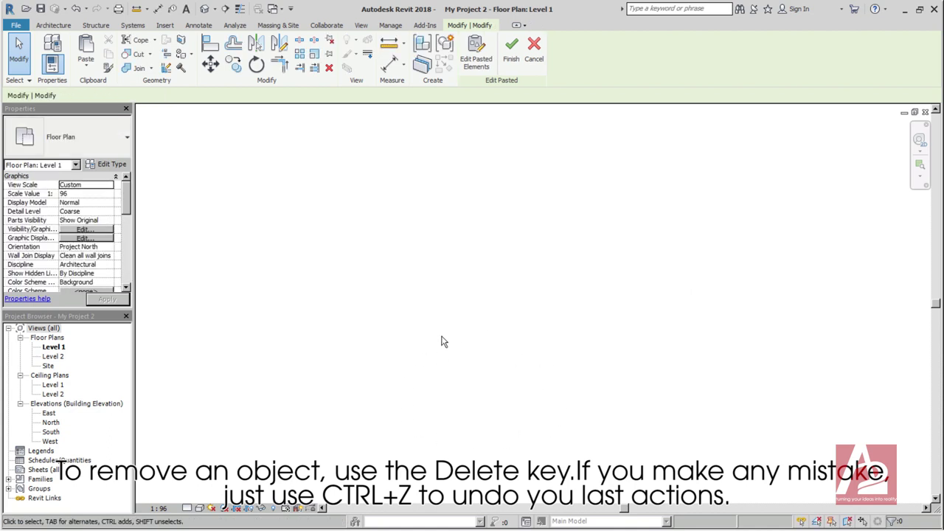
pyautogui.hotkey('ctrl', 'z')
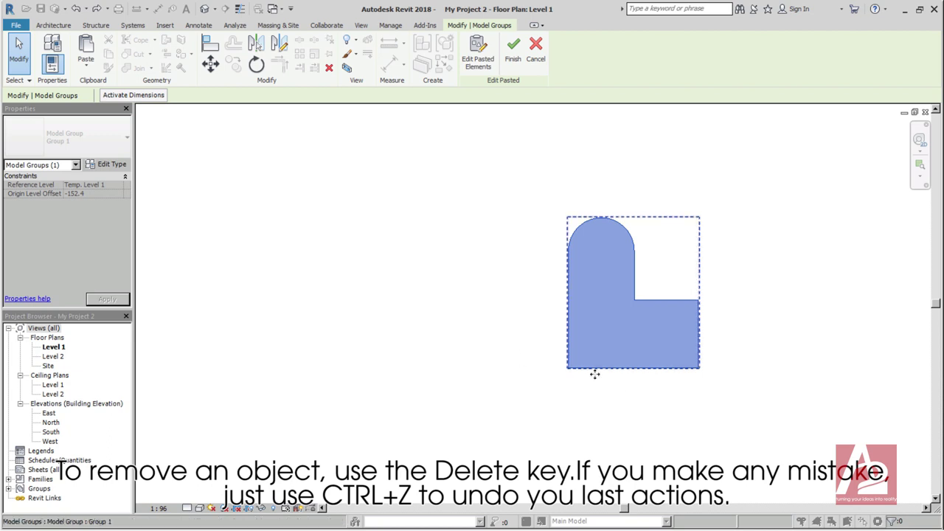
pyautogui.moveTo(627, 381); pyautogui.dragTo(506, 358, button='middle')
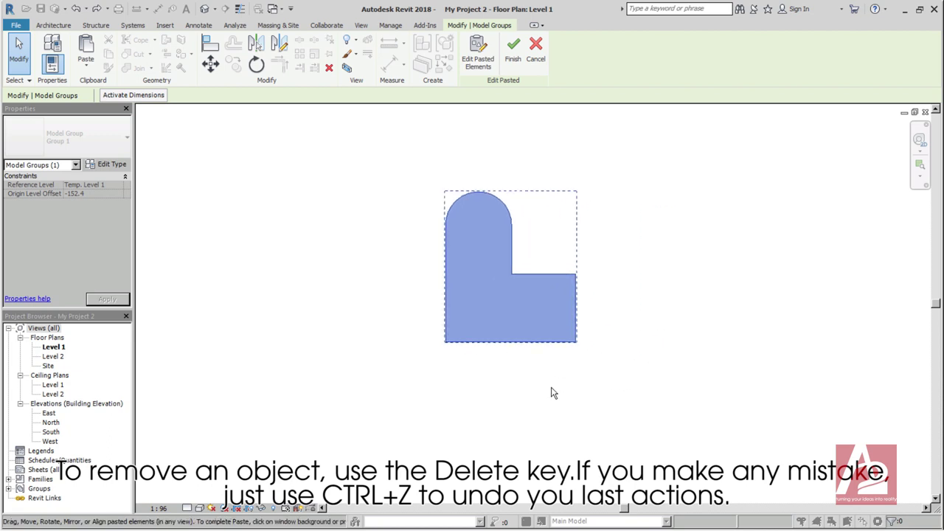
pyautogui.moveTo(554, 389); pyautogui.dragTo(561, 406, button='middle')
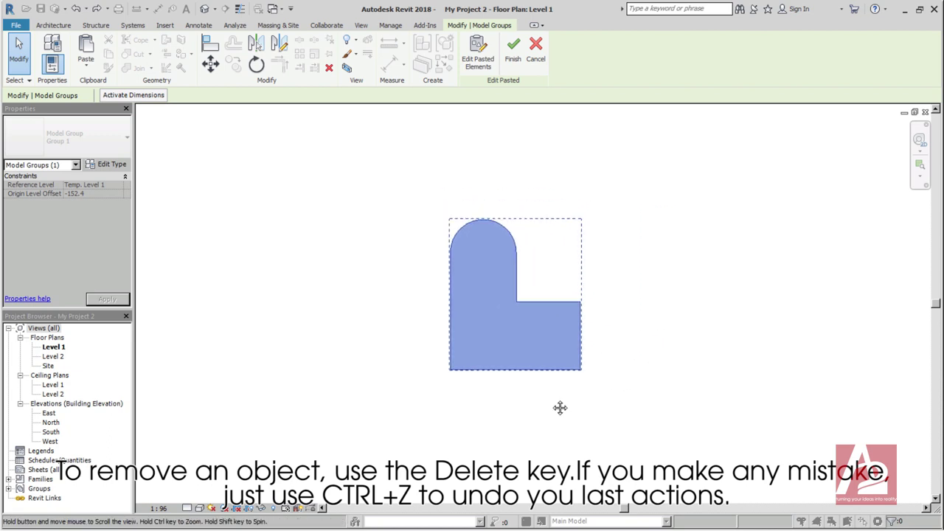
# Move the pasted floor horizontally to the right from its lower-left corner and finish the paste
pyautogui.click(216, 68)
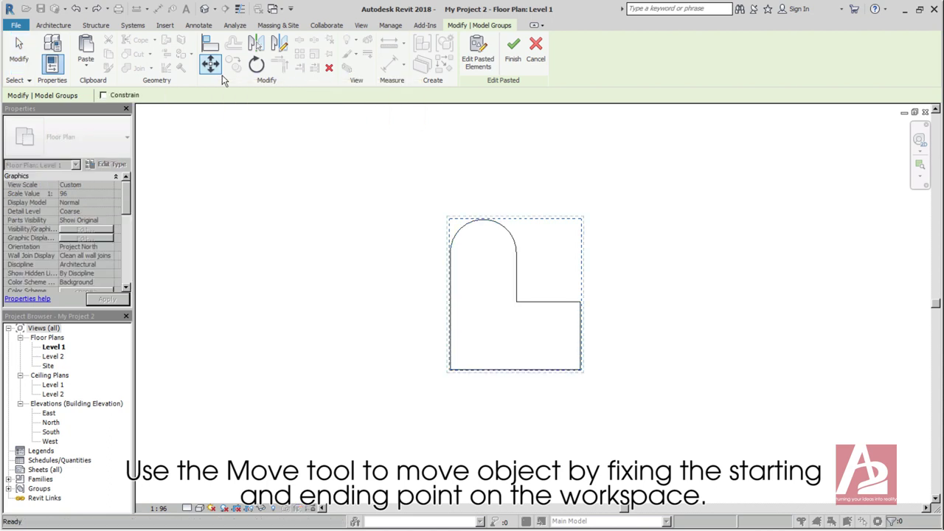
pyautogui.click(451, 369)
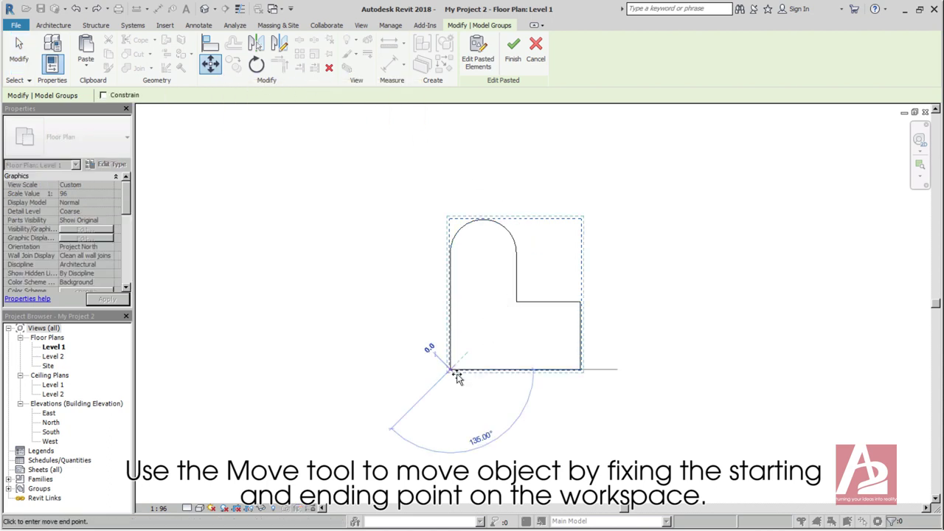
pyautogui.click(622, 372)
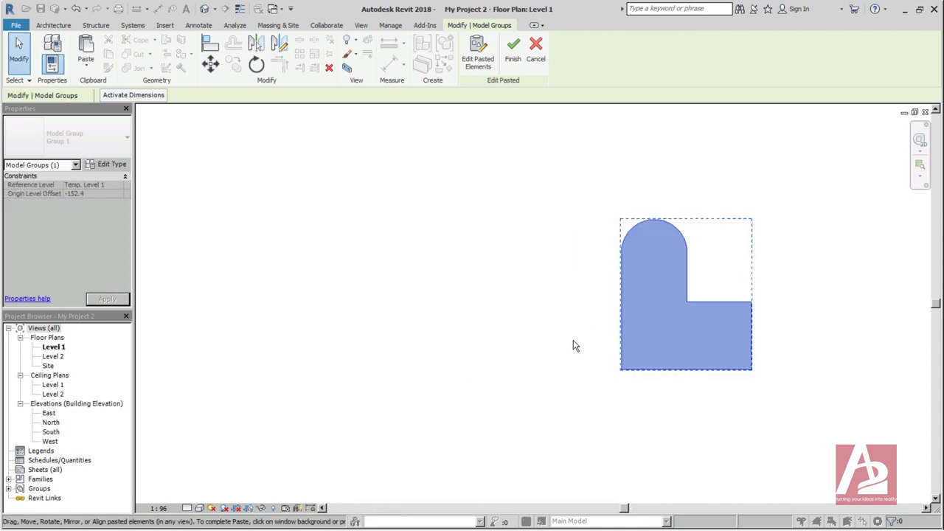
pyautogui.click(603, 371)
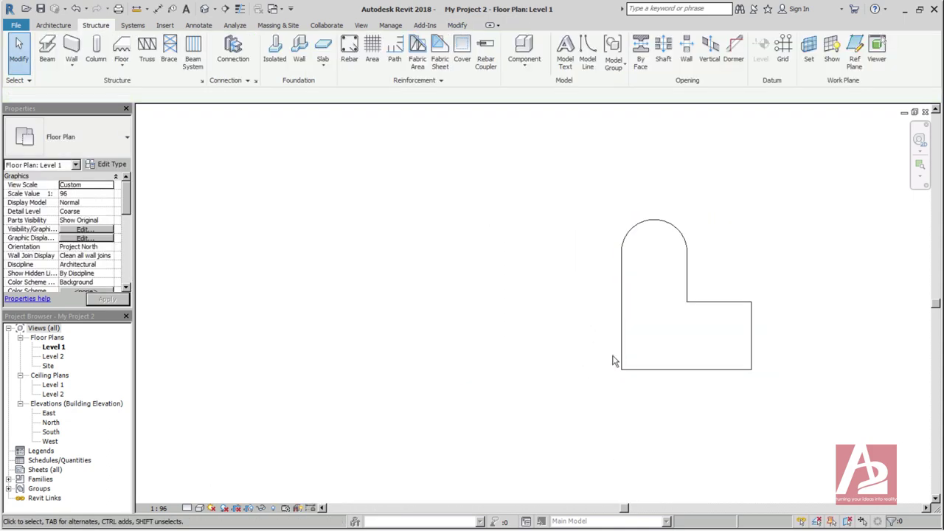
# Copy the floor 37000 mm horizontally to the left, using its lower-left corner as the base point
pyautogui.click(627, 362)
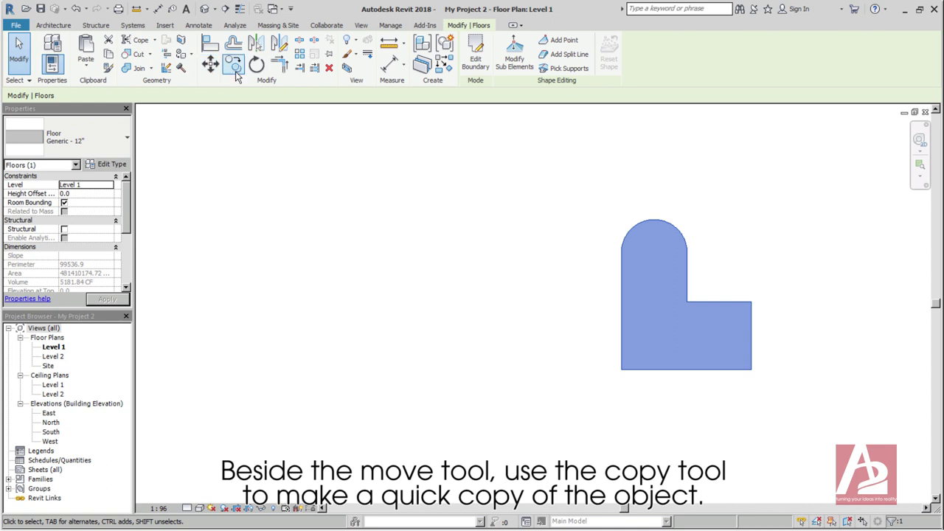
pyautogui.click(233, 64)
pyautogui.click(623, 371)
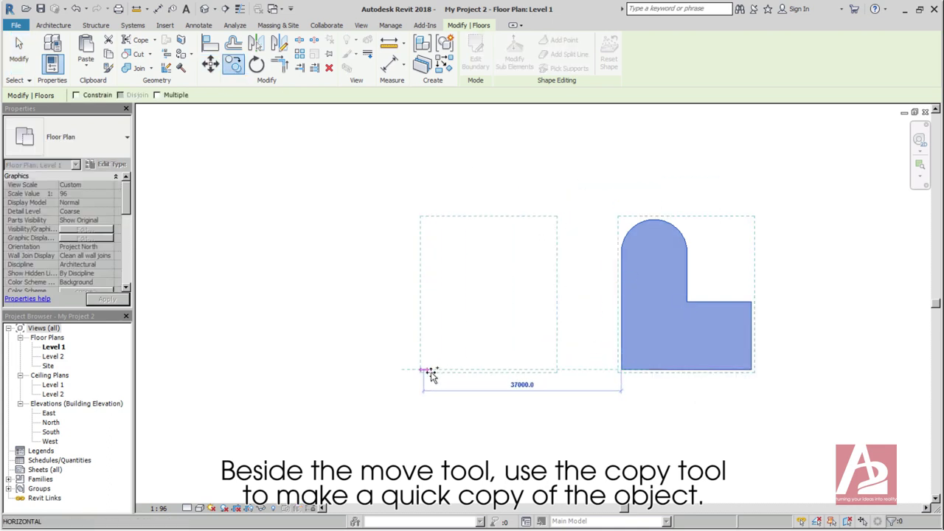
pyautogui.click(427, 371)
pyautogui.click(614, 413)
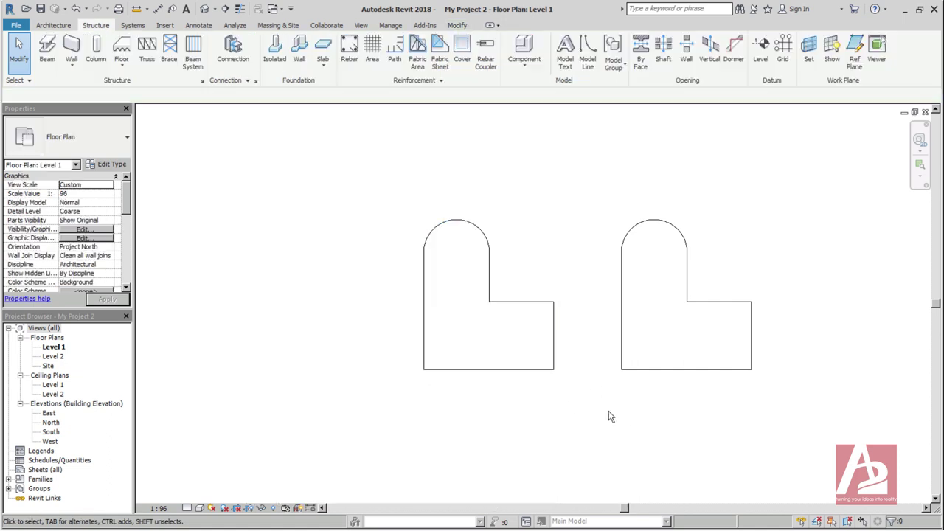
# Select both floors and rotate them 90° clockwise about their common center
pyautogui.moveTo(631, 399); pyautogui.dragTo(598, 391, button='middle')
pyautogui.scroll(-2, 558, 394)
pyautogui.moveTo(687, 196); pyautogui.dragTo(470, 355)
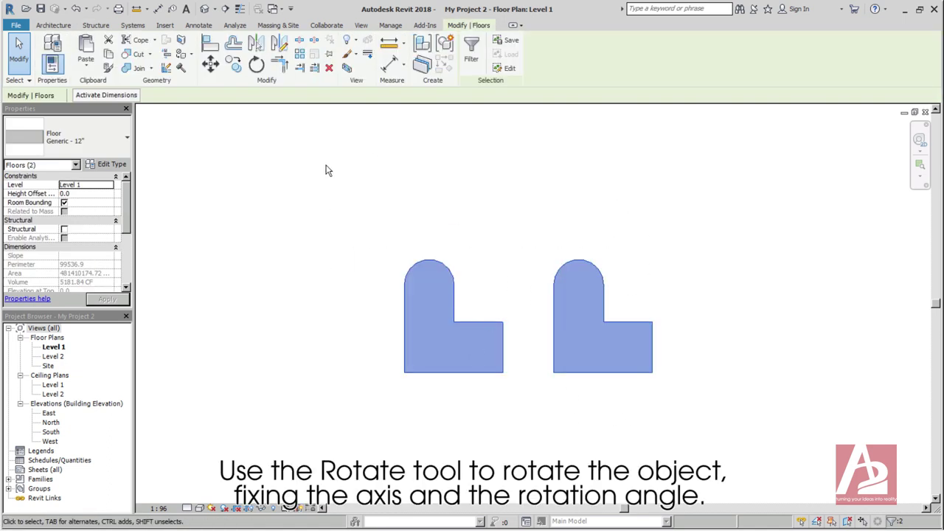
pyautogui.click(256, 65)
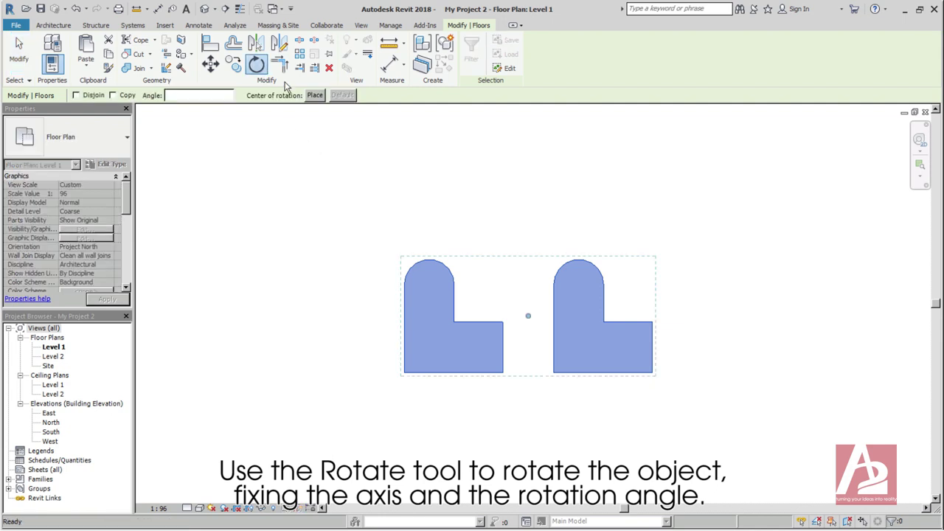
pyautogui.click(528, 230)
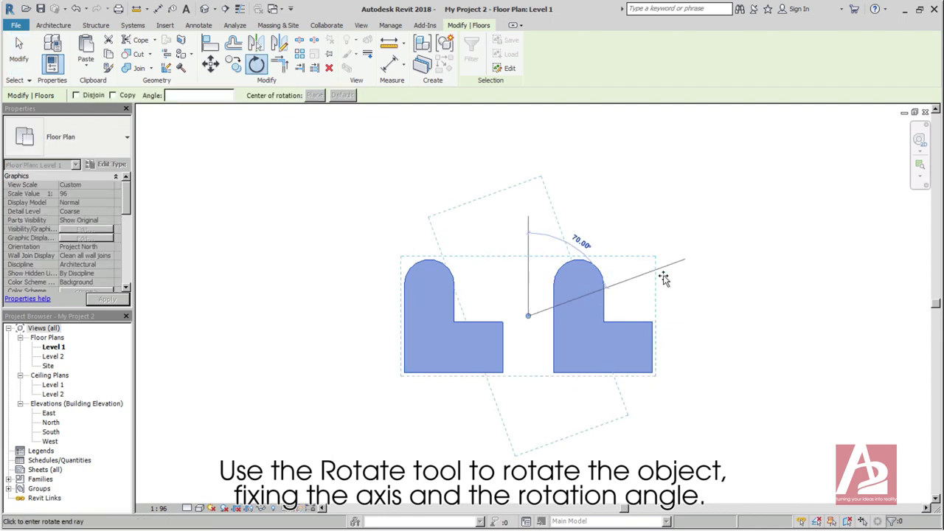
pyautogui.click(648, 320)
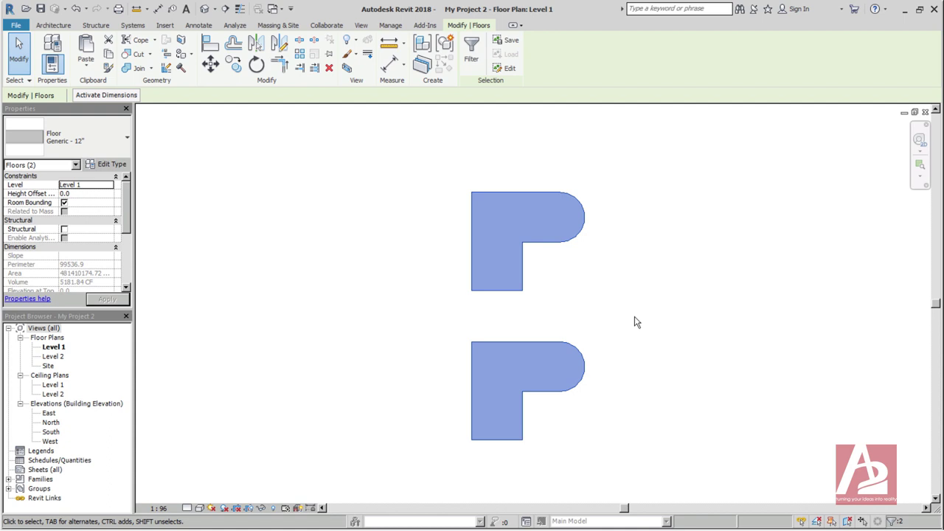
# Rotate both floors 45° clockwise about the arc center of the lower floor, and undo the rotation
pyautogui.scroll(-1, 620, 300)
pyautogui.moveTo(619, 300); pyautogui.dragTo(590, 297, button='middle')
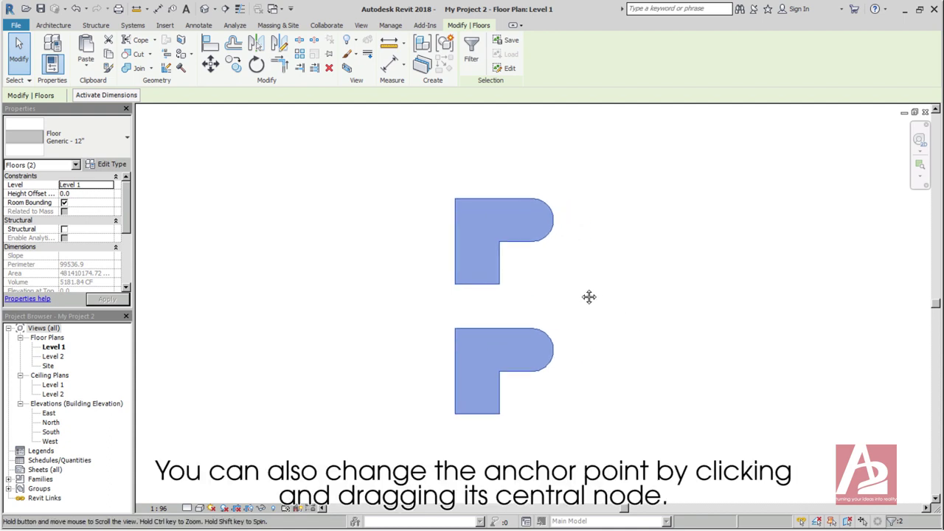
pyautogui.click(255, 64)
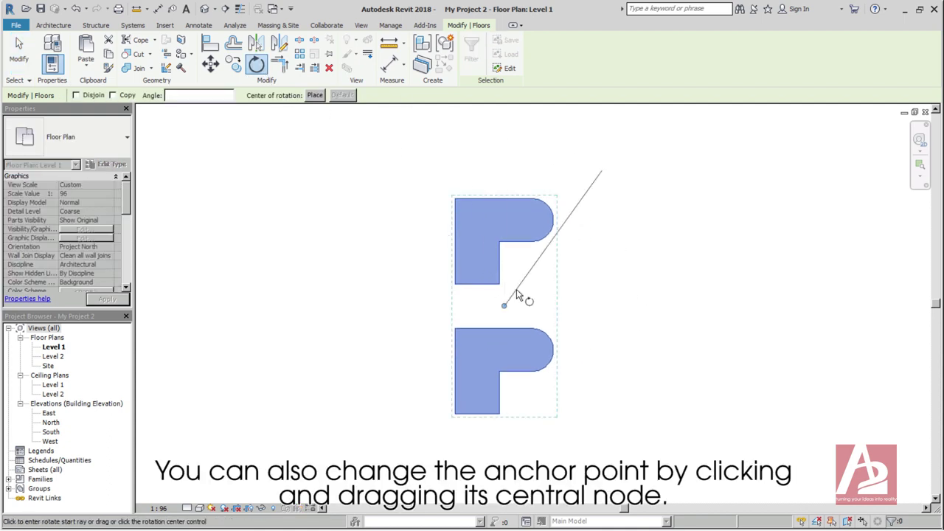
pyautogui.moveTo(505, 306); pyautogui.dragTo(563, 363)
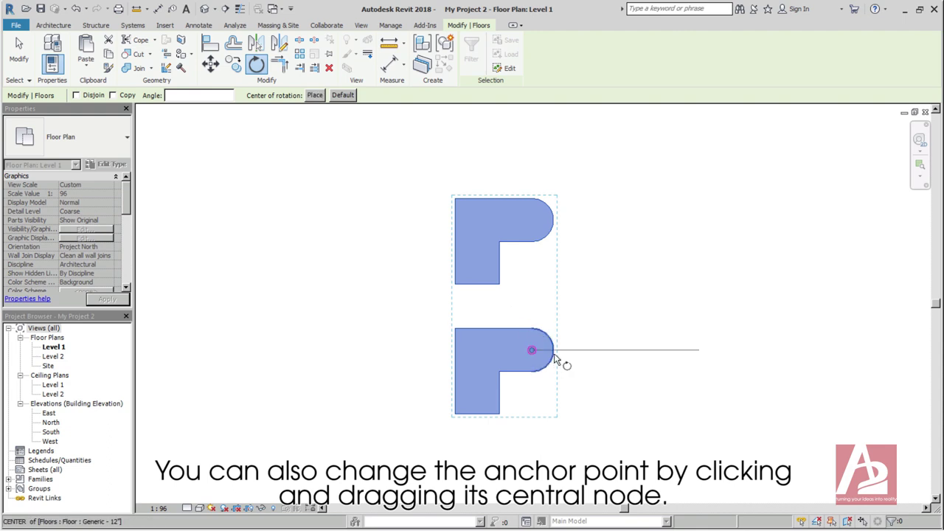
pyautogui.click(596, 357)
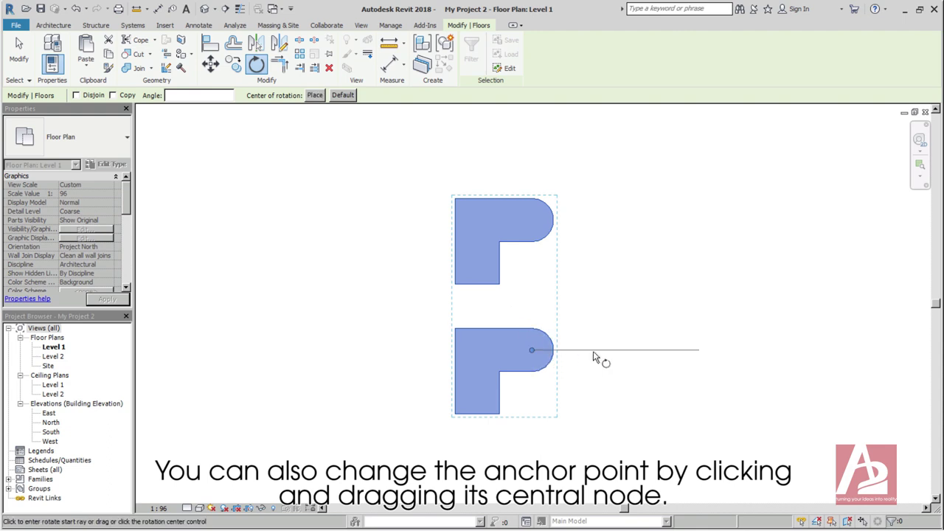
pyautogui.click(592, 408)
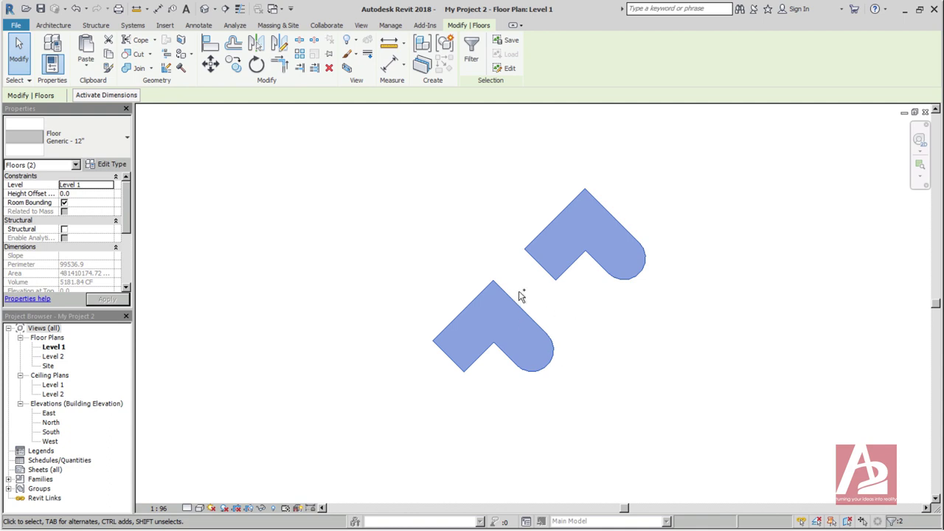
pyautogui.hotkey('ctrl', 'z')
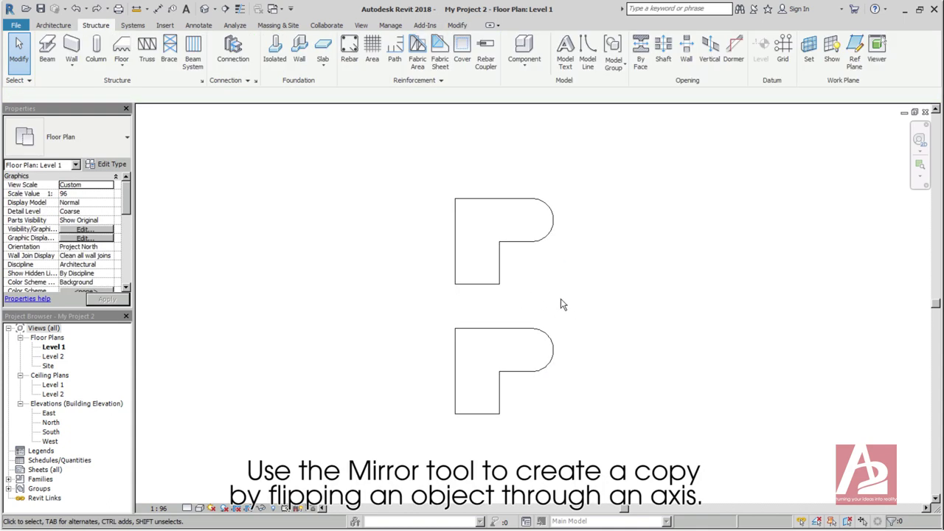
# Mirror the upper floor about its straight left edge as a copy, picking that edge as the axis
pyautogui.click(506, 281)
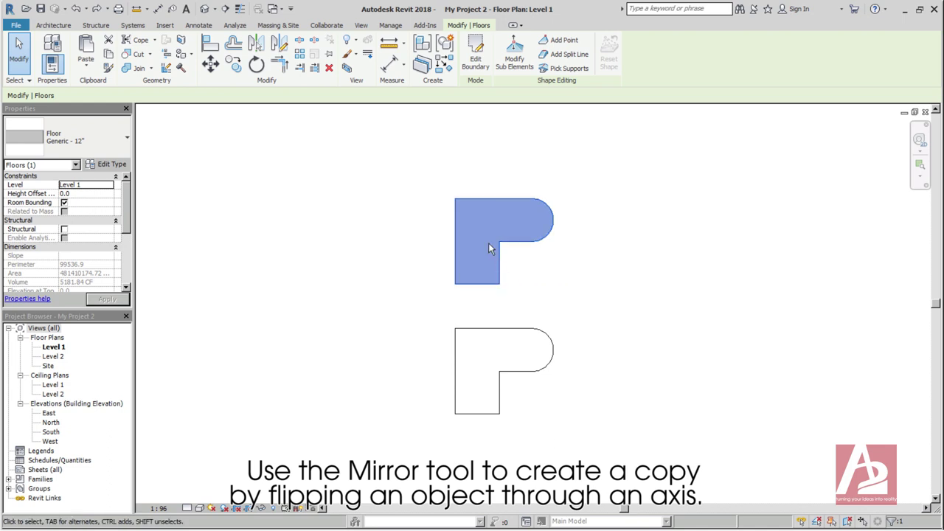
pyautogui.click(265, 50)
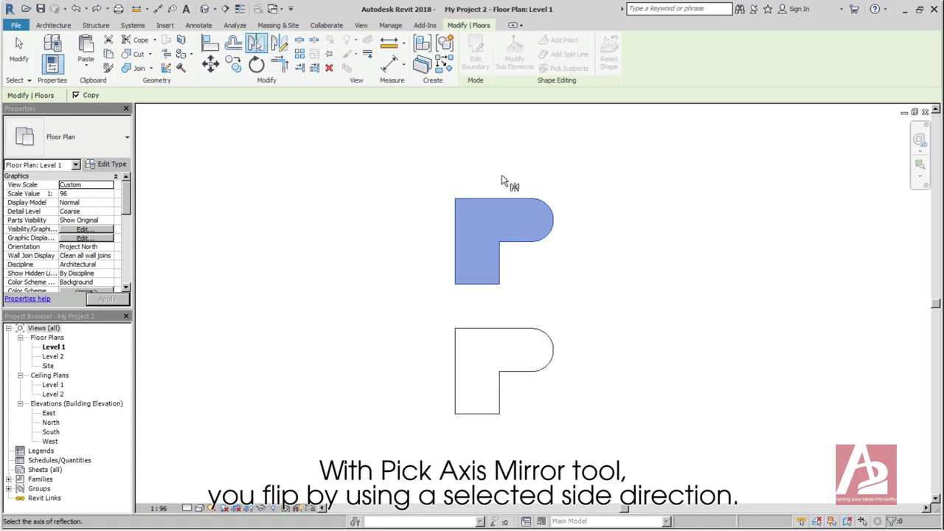
pyautogui.click(455, 245)
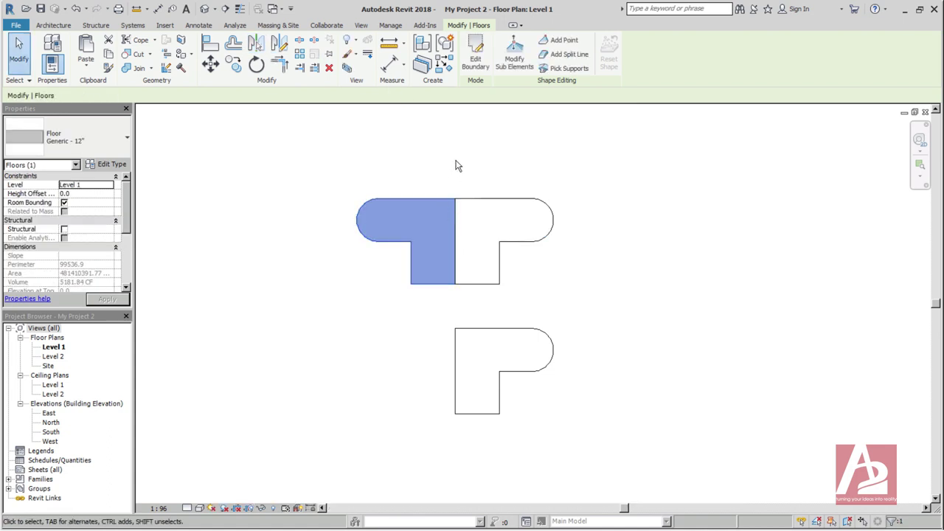
pyautogui.click(456, 165)
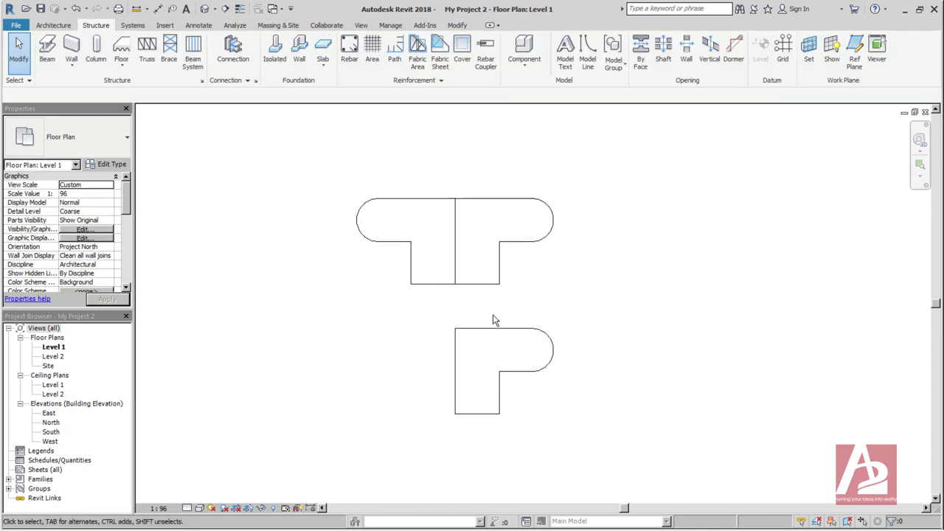
# Mirror the lower floor as a copy about a vertical axis drawn just outside its left edge
pyautogui.click(484, 342)
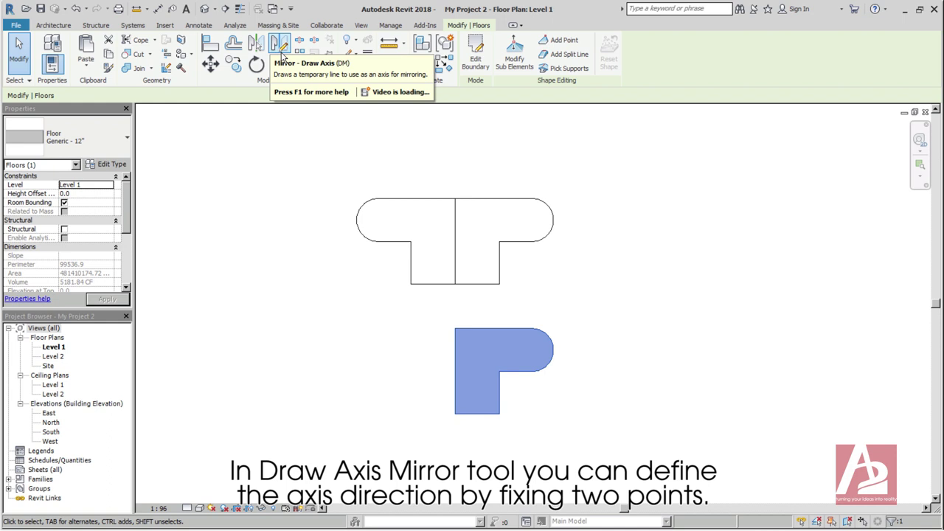
pyautogui.click(281, 57)
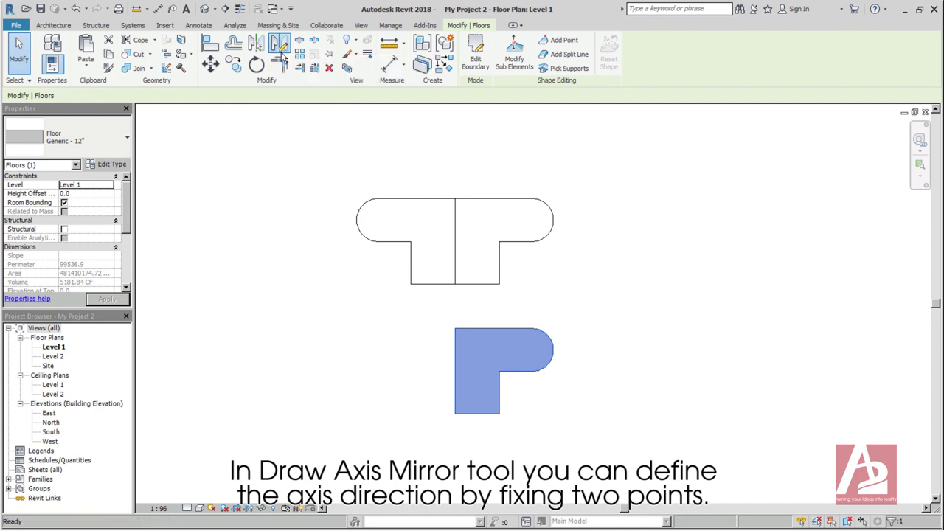
pyautogui.click(443, 312)
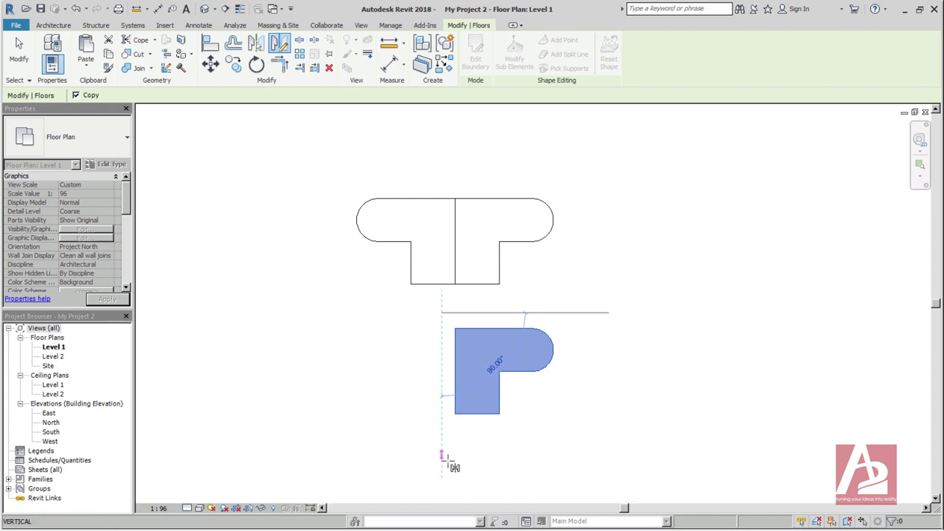
pyautogui.click(442, 458)
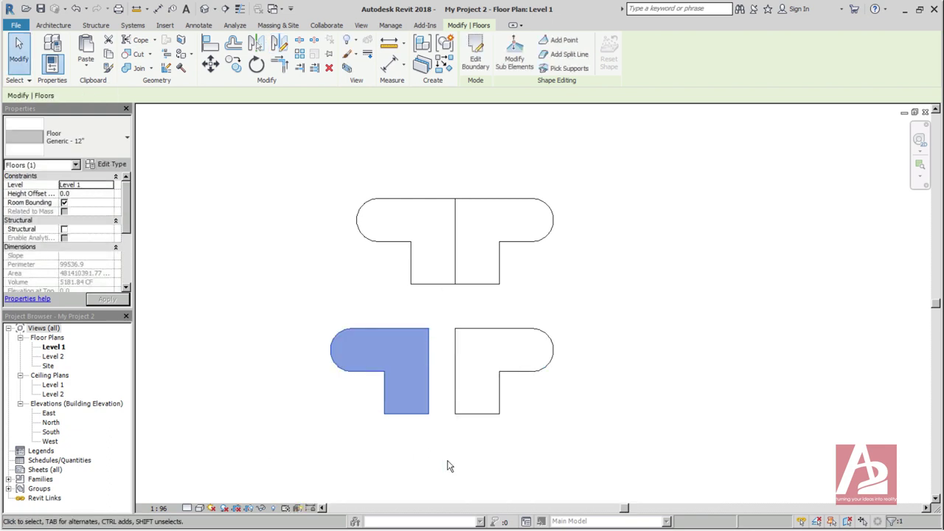
# Select all four floors together by adding each one individually to the selection
pyautogui.click(535, 337)
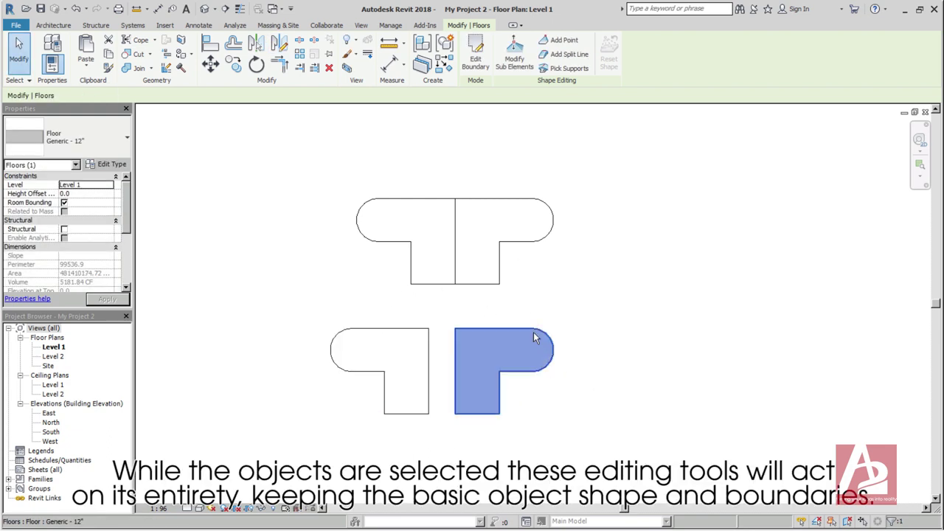
pyautogui.keyDown('ctrl'); pyautogui.click(414, 337); pyautogui.keyUp('ctrl')
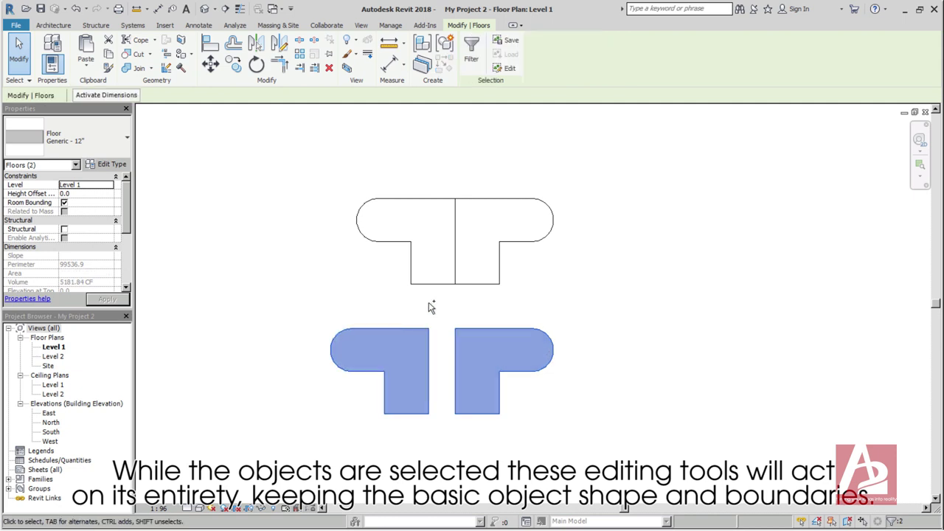
pyautogui.keyDown('ctrl'); pyautogui.click(436, 287); pyautogui.keyUp('ctrl')
pyautogui.keyDown('ctrl'); pyautogui.click(473, 287); pyautogui.keyUp('ctrl')
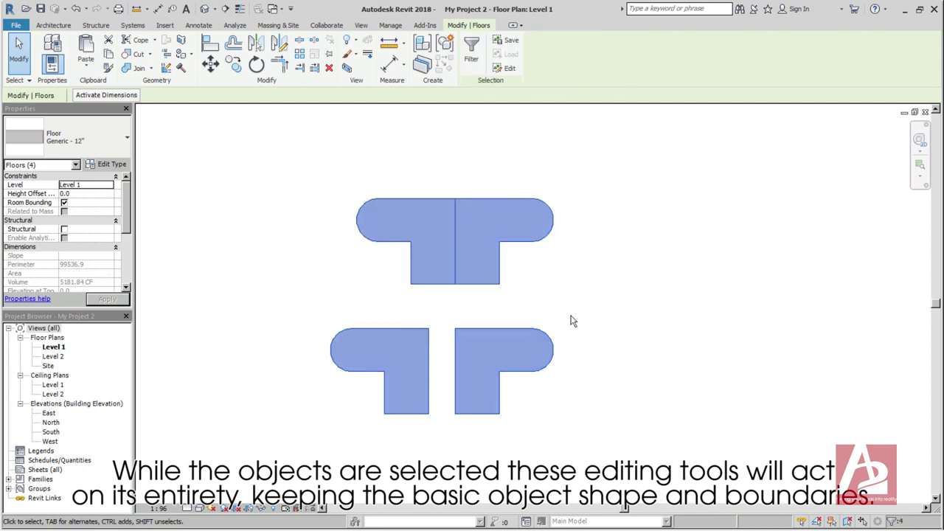
pyautogui.moveTo(405, 314); pyautogui.dragTo(467, 294, button='middle')
pyautogui.scroll(3, 450, 329)
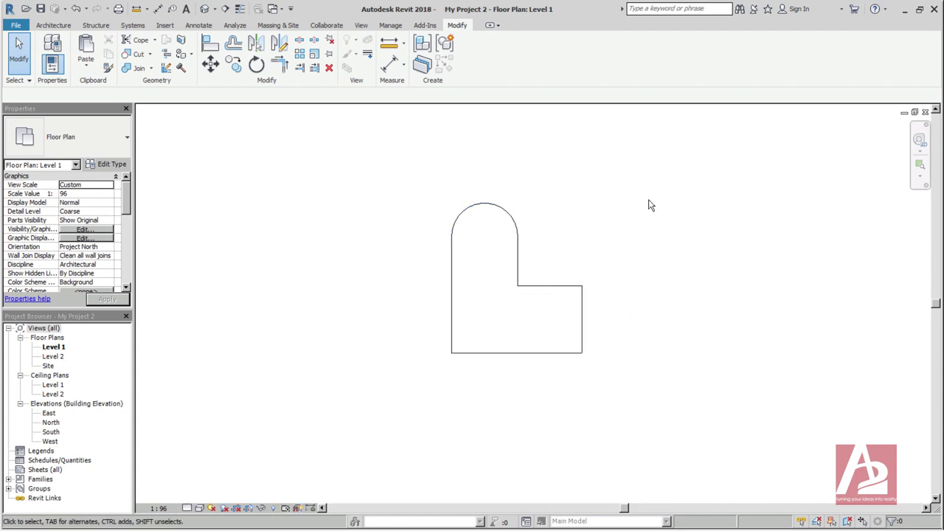
# Open the boundary sketch of the L-shaped floor with the rounded end for editing
pyautogui.click(499, 352)
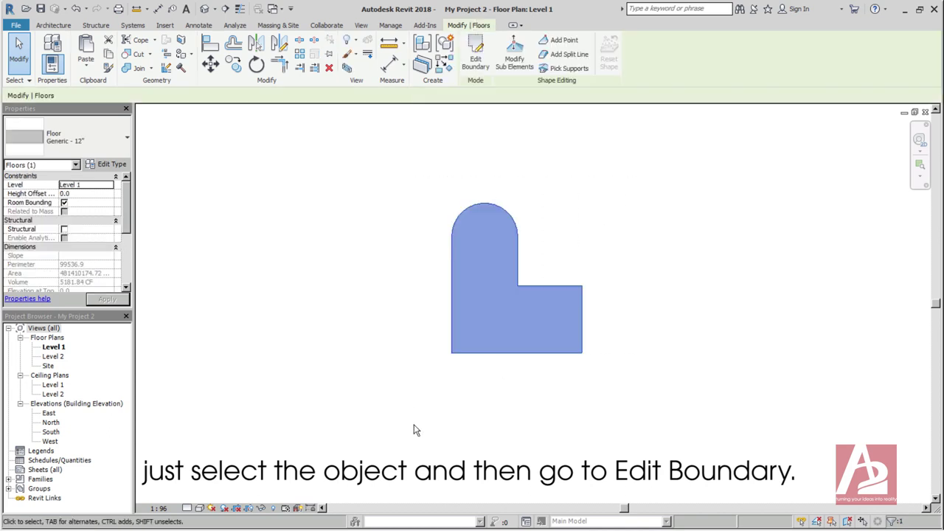
pyautogui.click(475, 59)
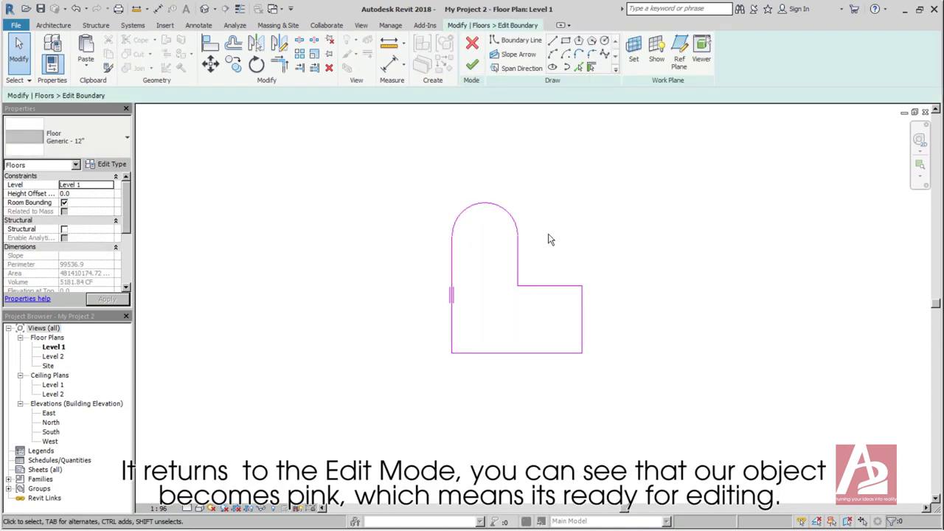
pyautogui.moveTo(548, 244)
pyautogui.mouseDown(button='middle')
pyautogui.moveTo(519, 253)
pyautogui.moveTo(537, 266)
pyautogui.moveTo(506, 291)
pyautogui.mouseUp(button='middle')
pyautogui.scroll(1, 539, 284)
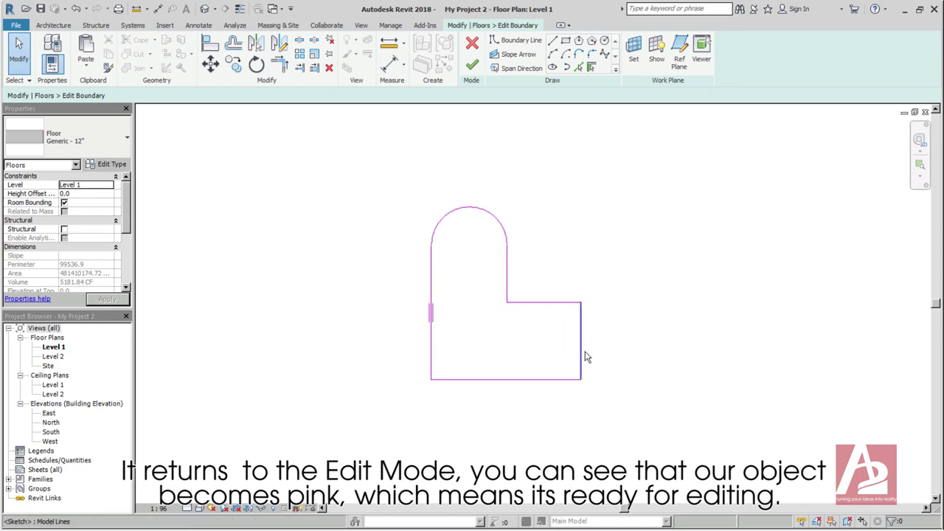
# Select the floor's boundary segments one at a time around the sketch, from the right side through the arc to the bottom line
pyautogui.click(581, 345)
pyautogui.click(547, 303)
pyautogui.click(507, 273)
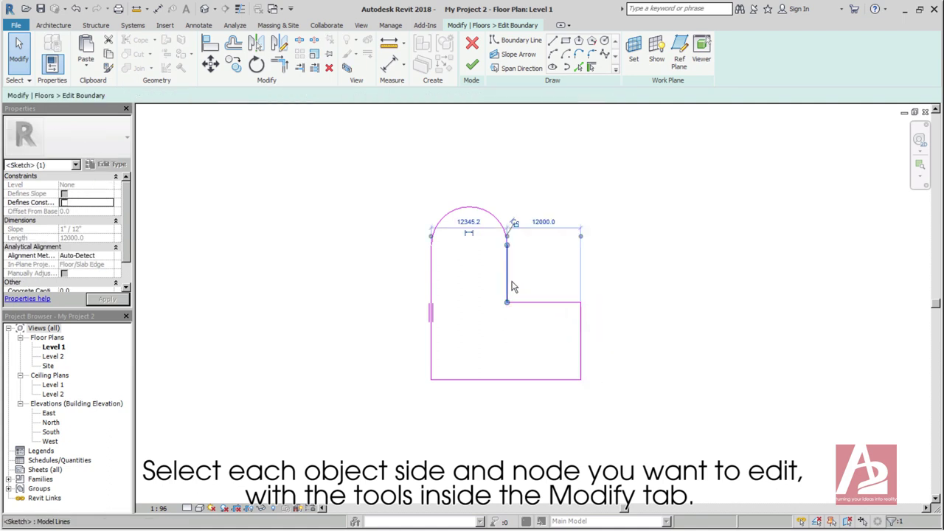
pyautogui.click(477, 220)
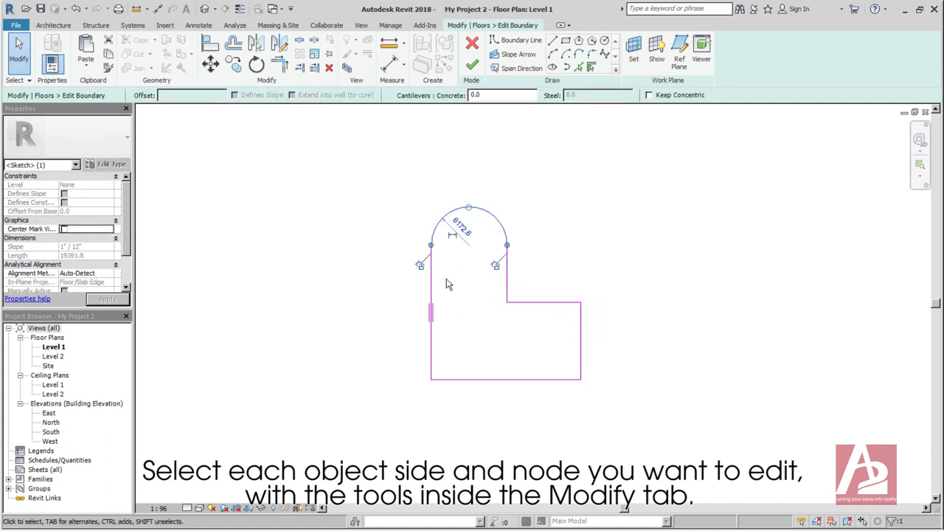
pyautogui.click(431, 306)
pyautogui.click(507, 380)
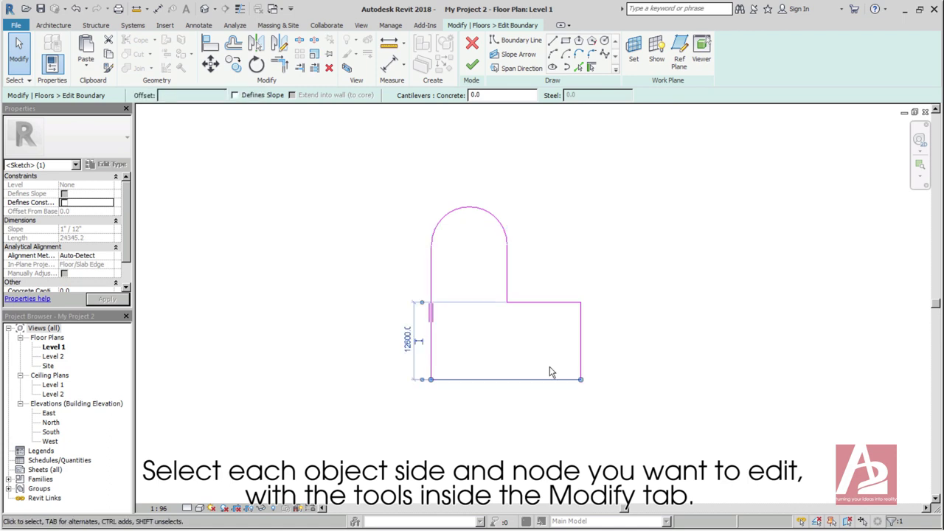
# Rotate the right vertical boundary line clockwise about its midpoint, and undo the rotation
pyautogui.click(581, 356)
pyautogui.click(256, 64)
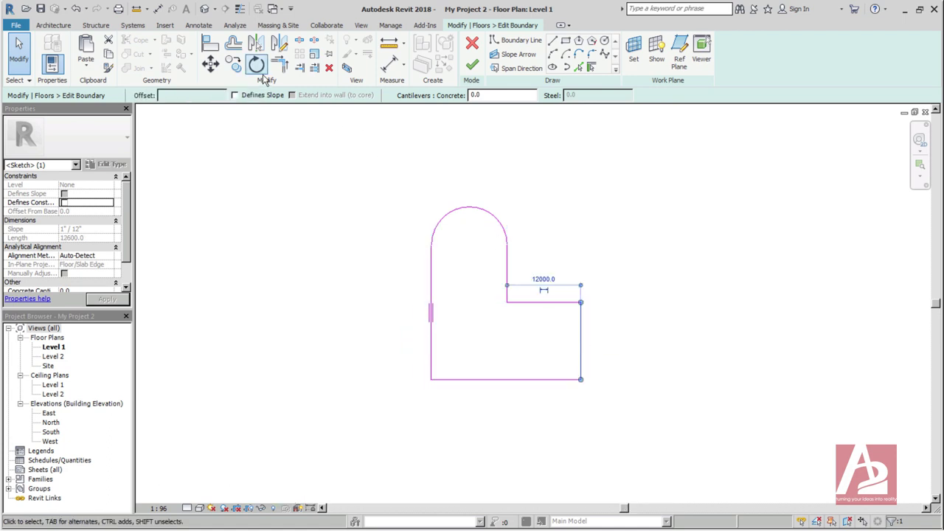
pyautogui.click(624, 345)
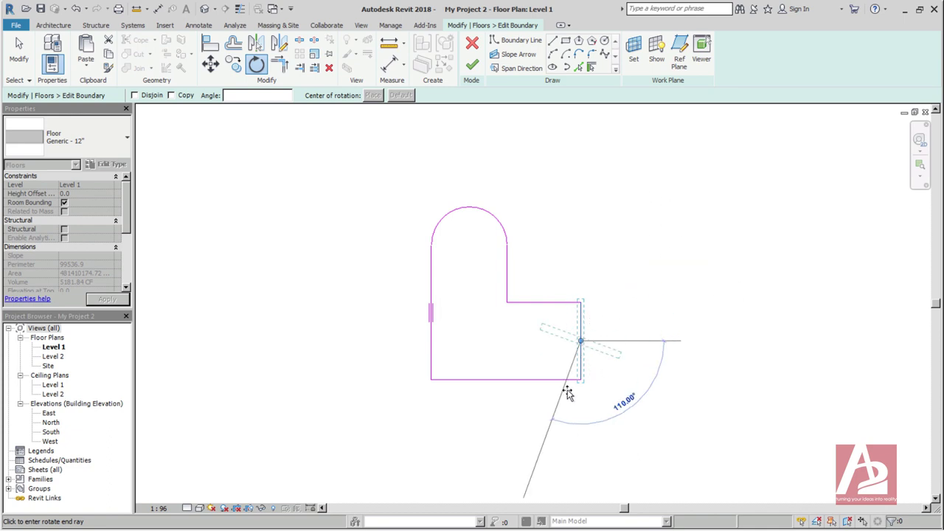
pyautogui.click(536, 409)
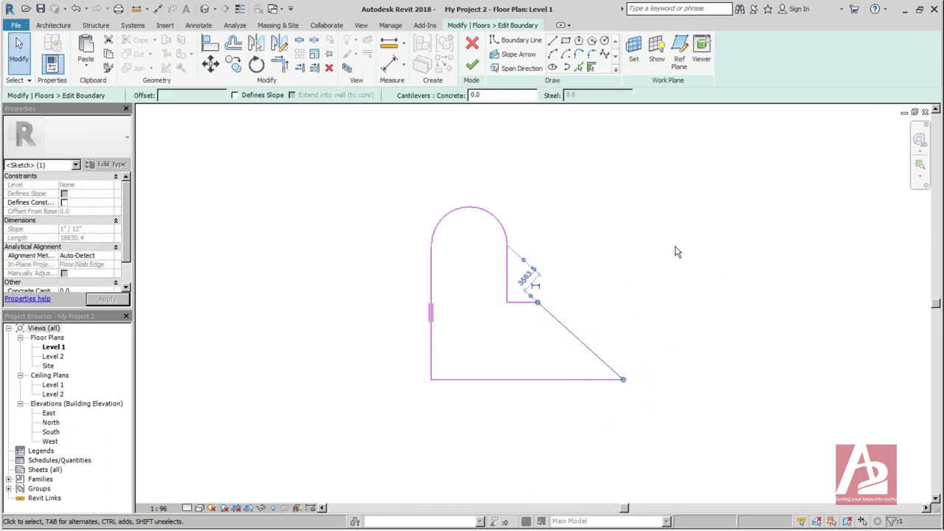
pyautogui.hotkey('ctrl', 'z')
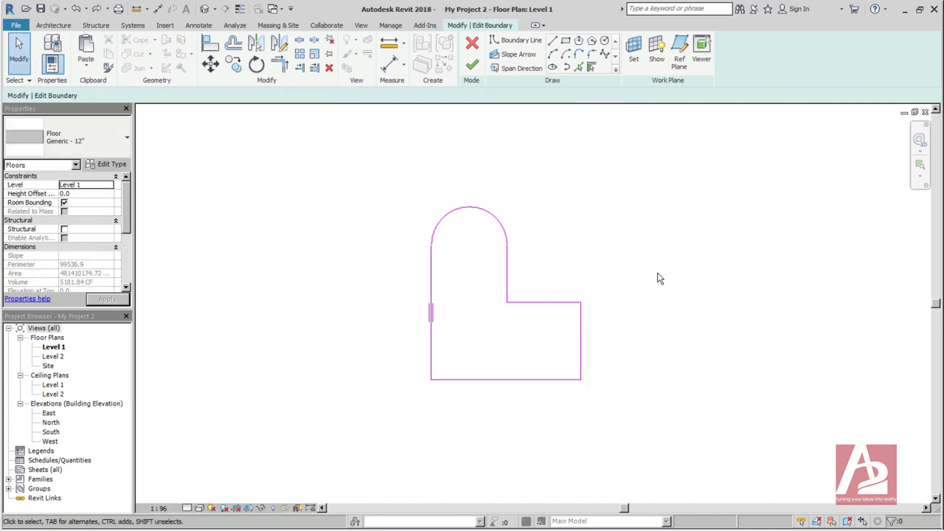
# Move the right vertical boundary line outward to 15000 mm from the inner vertical side, and delete that line
pyautogui.click(587, 342)
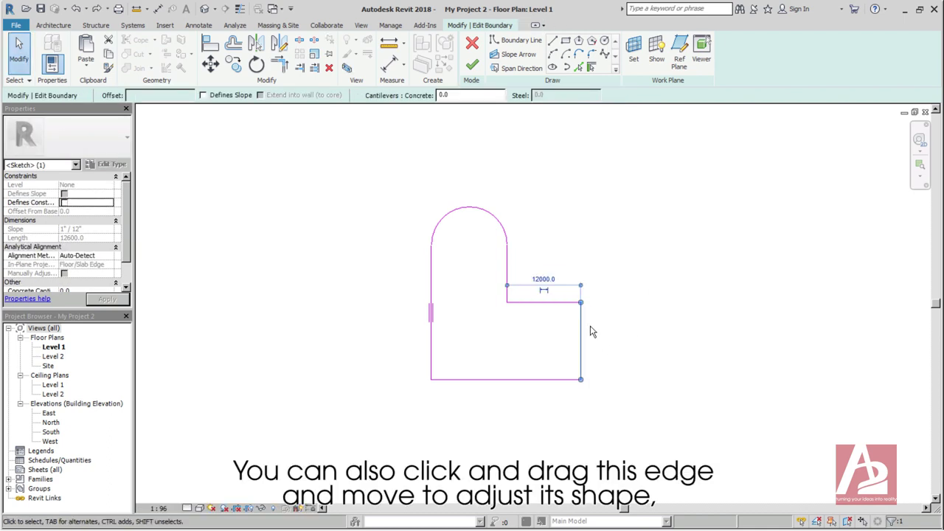
pyautogui.moveTo(585, 337); pyautogui.dragTo(604, 344)
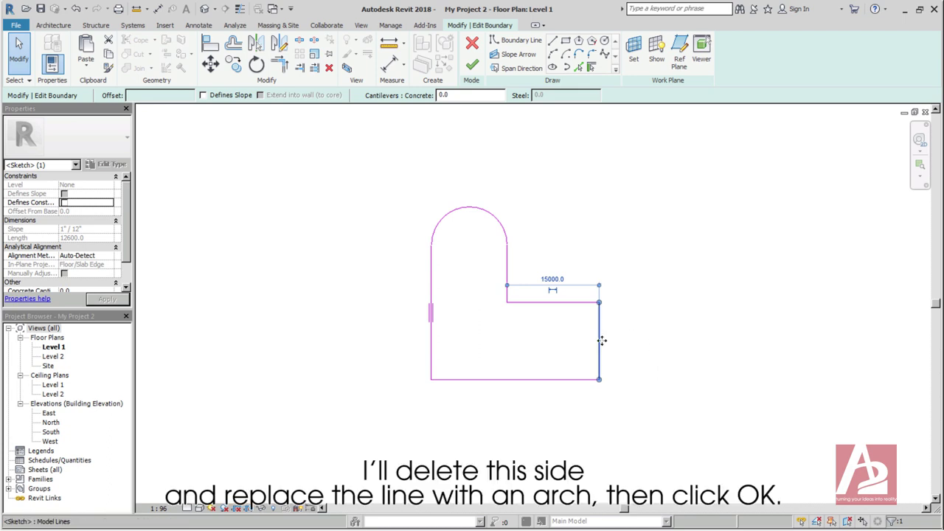
pyautogui.press('Delete')
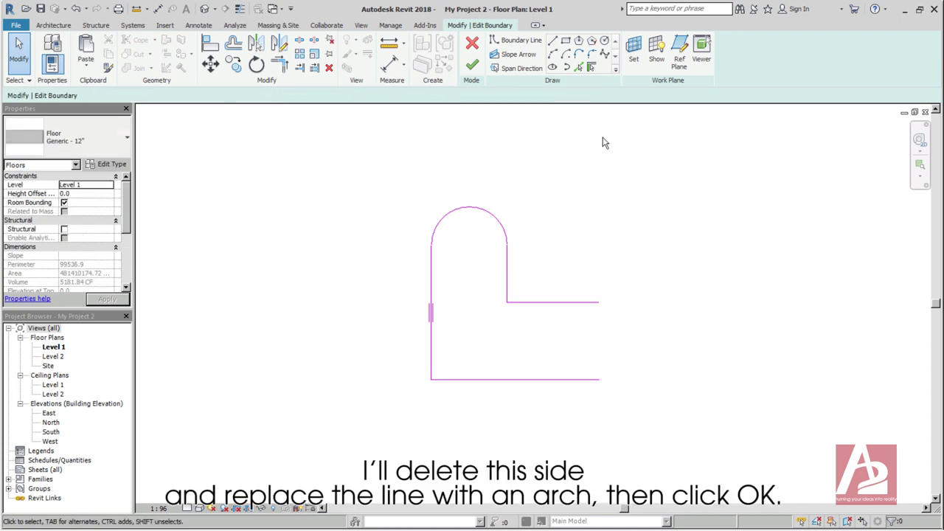
# Close the open right end of the boundary with a tangent arc of about 6300 mm radius, and finish the boundary edit
pyautogui.click(579, 54)
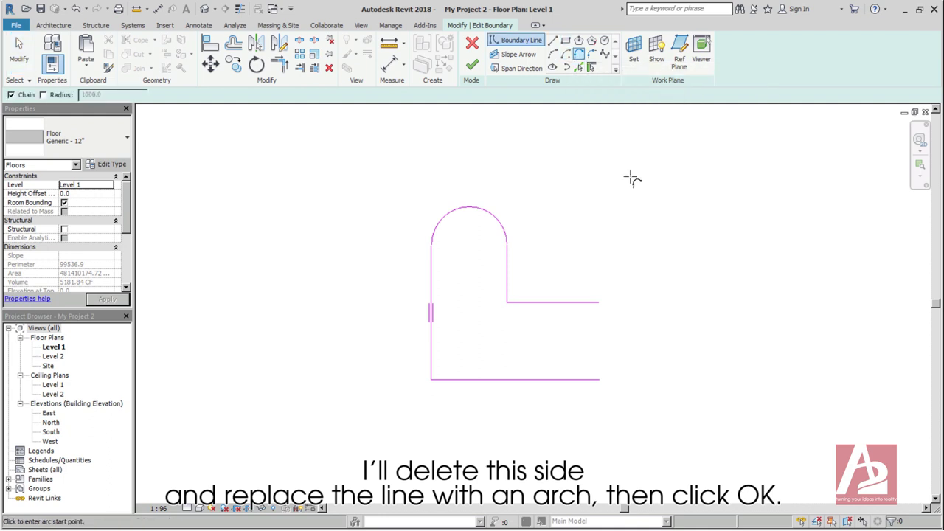
pyautogui.click(599, 302)
pyautogui.click(600, 379)
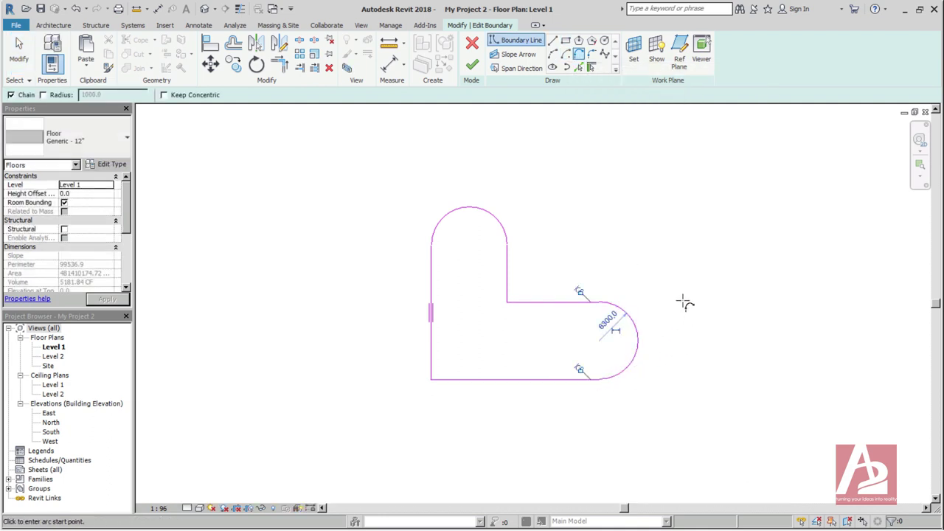
pyautogui.click(475, 70)
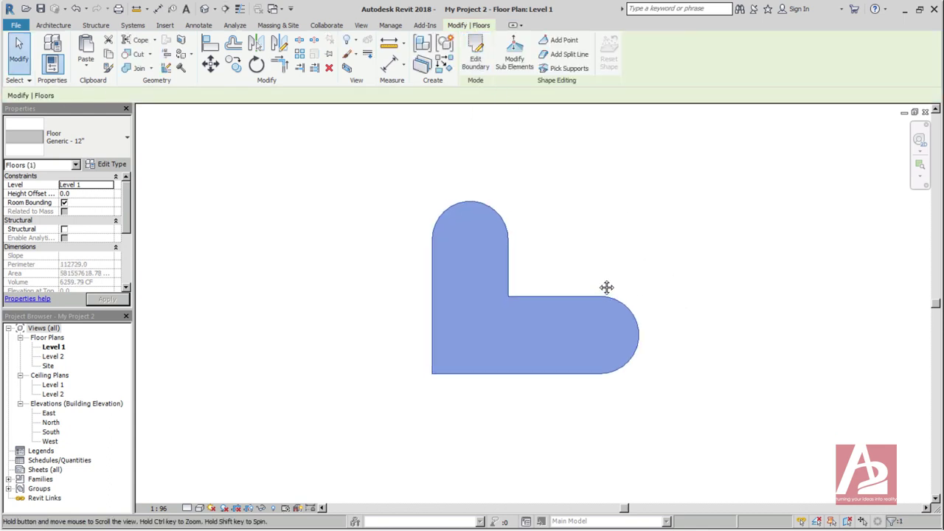
pyautogui.scroll(1, 569, 301)
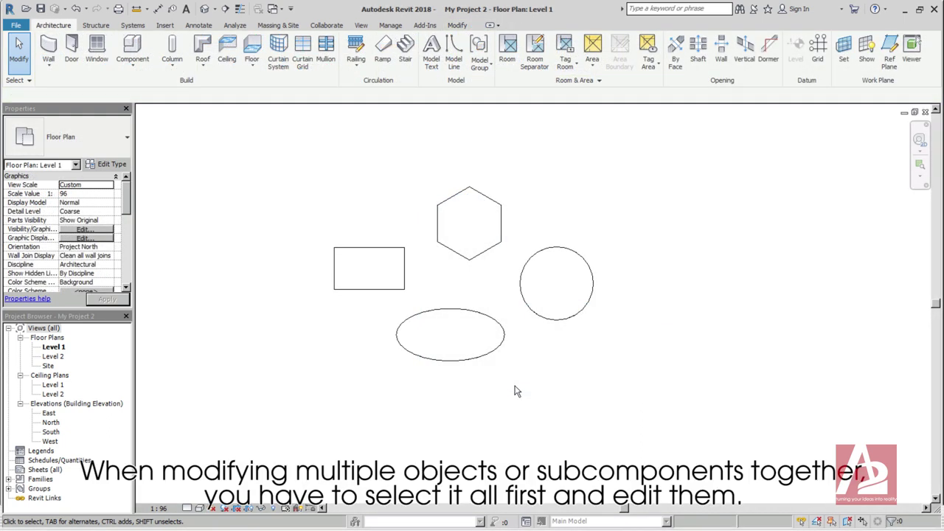
# Select the hexagonal, rectangular, circular and elliptical floors with one selection window, and clear the selection
pyautogui.scroll(3, 476, 323)
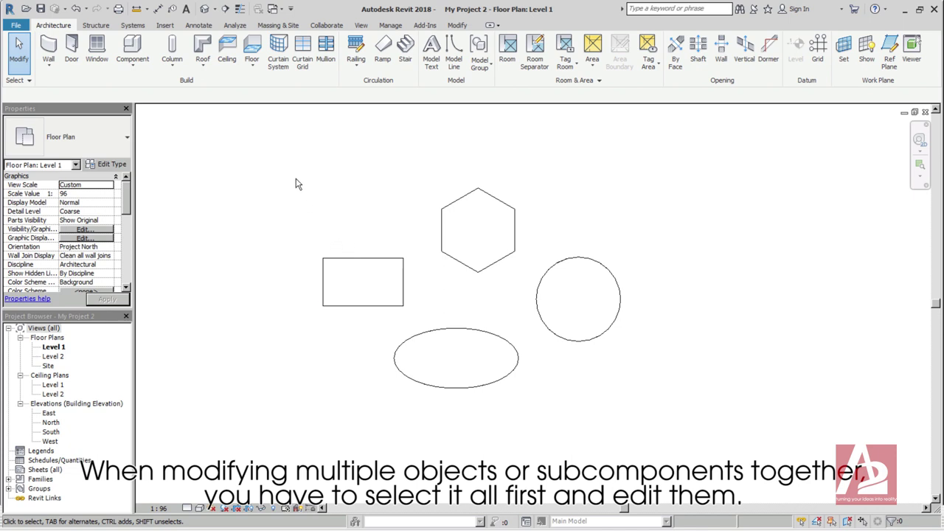
pyautogui.moveTo(272, 151); pyautogui.dragTo(647, 405)
pyautogui.moveTo(518, 350)
pyautogui.mouseDown(button='middle')
pyautogui.moveTo(514, 327)
pyautogui.moveTo(505, 342)
pyautogui.mouseUp(button='middle')
pyautogui.press('Escape')
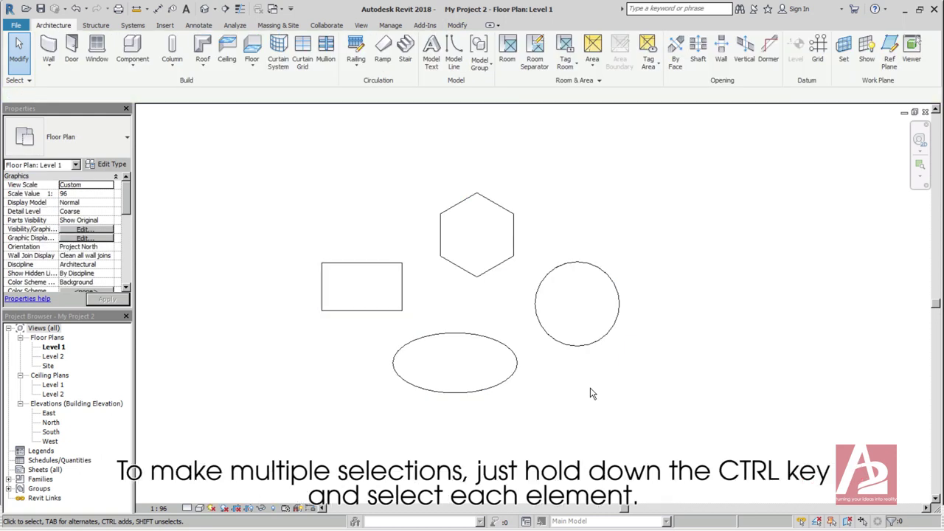
# Select the circular, hexagonal, rectangular and elliptical floors together by adding each one individually
pyautogui.click(579, 347)
pyautogui.keyDown('ctrl'); pyautogui.click(489, 279); pyautogui.keyUp('ctrl')
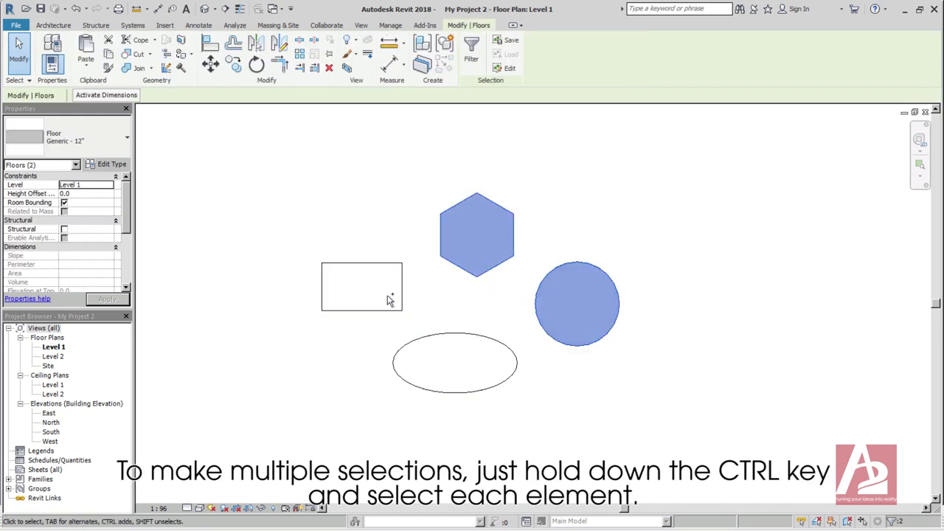
pyautogui.keyDown('ctrl'); pyautogui.click(392, 313); pyautogui.keyUp('ctrl')
pyautogui.keyDown('ctrl'); pyautogui.click(426, 340); pyautogui.keyUp('ctrl')
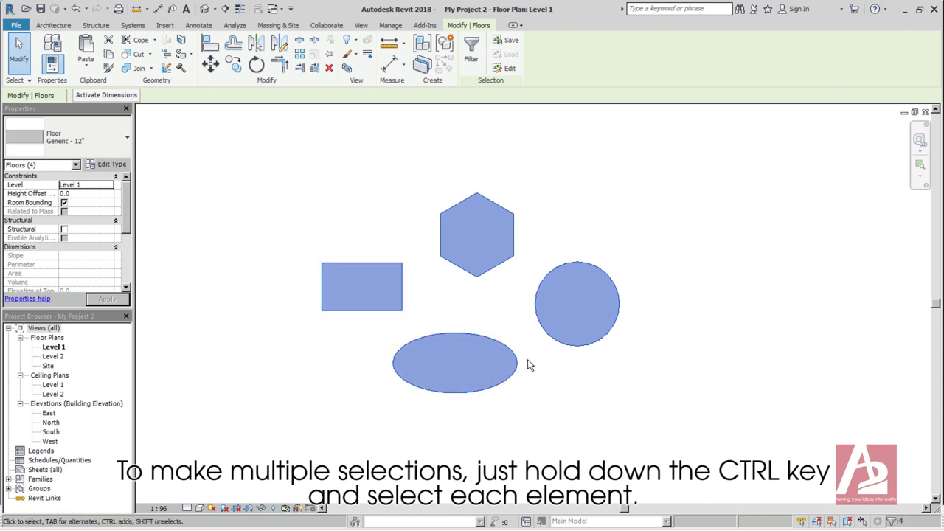
pyautogui.moveTo(526, 361)
pyautogui.mouseDown()
pyautogui.moveTo(519, 373)
pyautogui.moveTo(531, 361)
pyautogui.mouseUp()
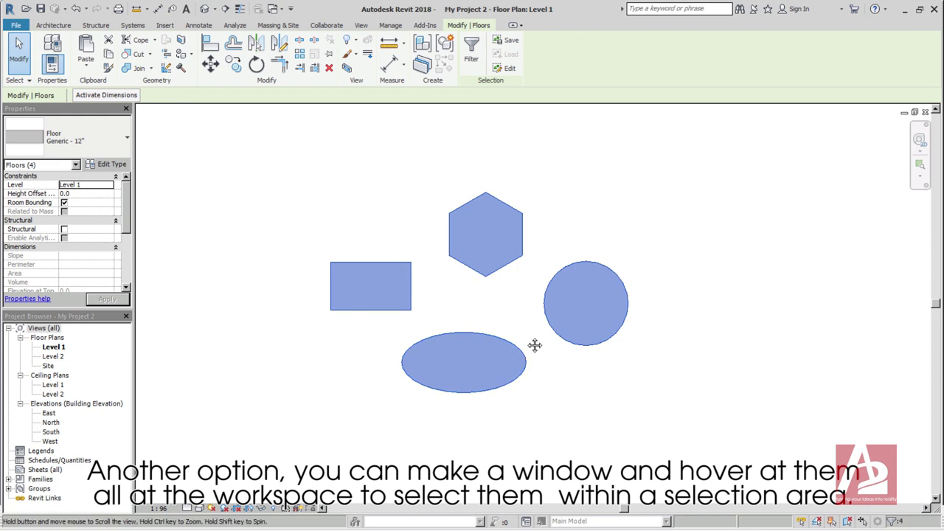
pyautogui.moveTo(533, 343); pyautogui.dragTo(512, 352, button='middle')
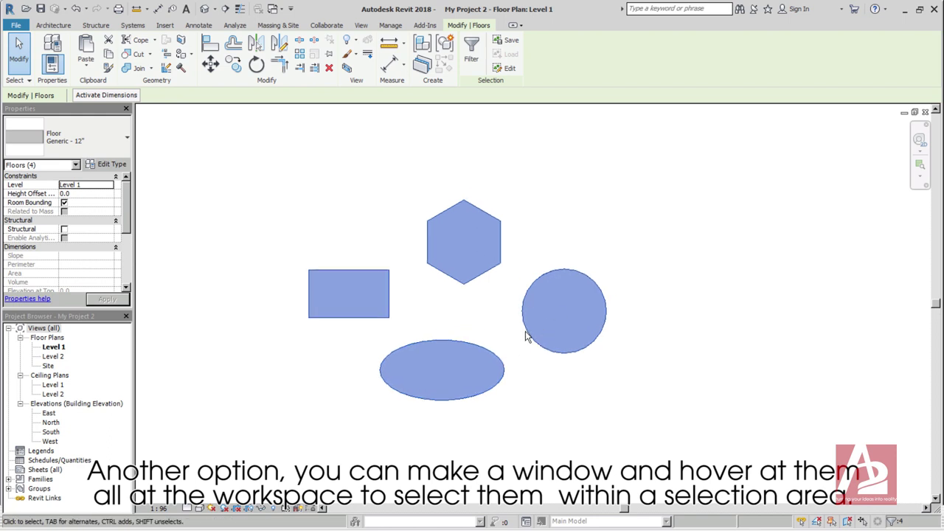
# Window-select the hexagonal, rectangular, circular and elliptical floors together, and copy them horizontally about 170000 mm to the right of the originals
pyautogui.click(516, 327)
pyautogui.moveTo(690, 171); pyautogui.dragTo(312, 429)
pyautogui.click(233, 64)
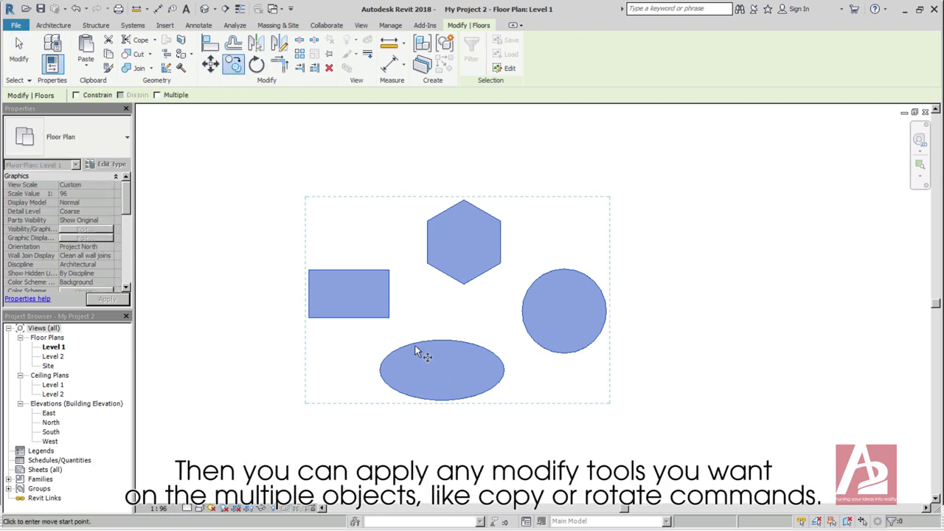
pyautogui.click(415, 321)
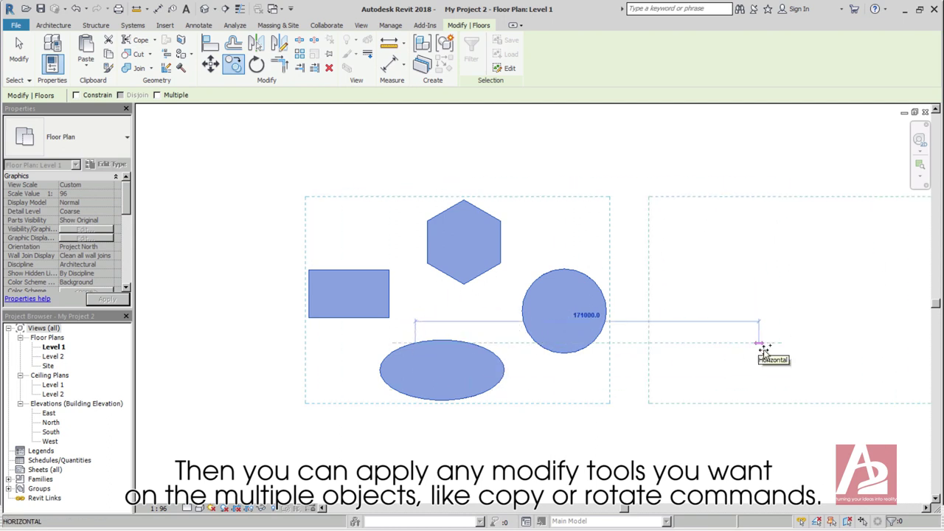
pyautogui.click(752, 350)
pyautogui.scroll(-1, 478, 330)
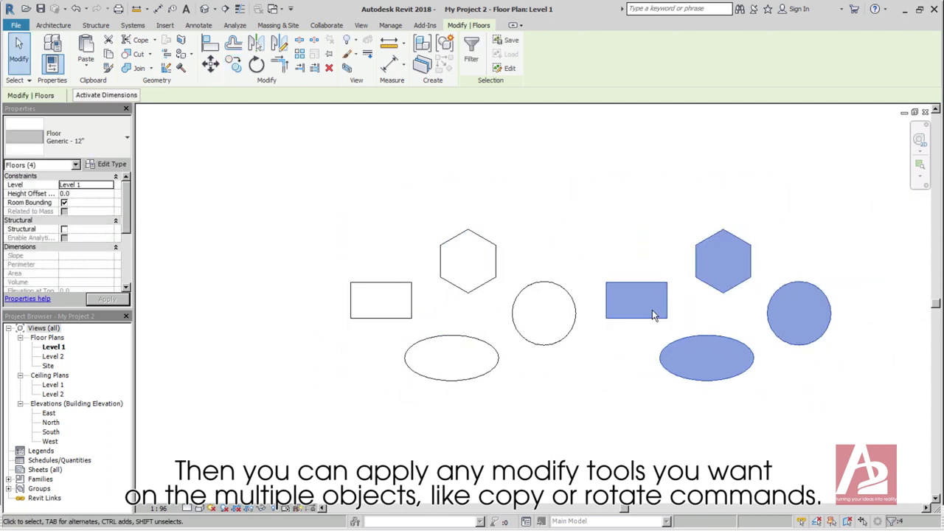
# Rotate the four copied floors together clockwise by an oblique angle about their common centre, and clear the selection
pyautogui.moveTo(637, 320); pyautogui.dragTo(581, 298, button='middle')
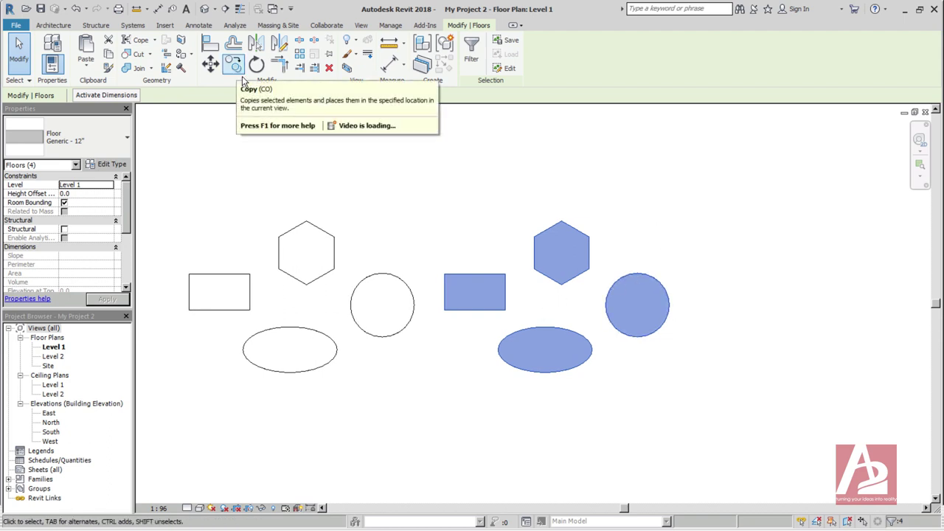
pyautogui.click(255, 67)
pyautogui.click(566, 148)
pyautogui.click(661, 224)
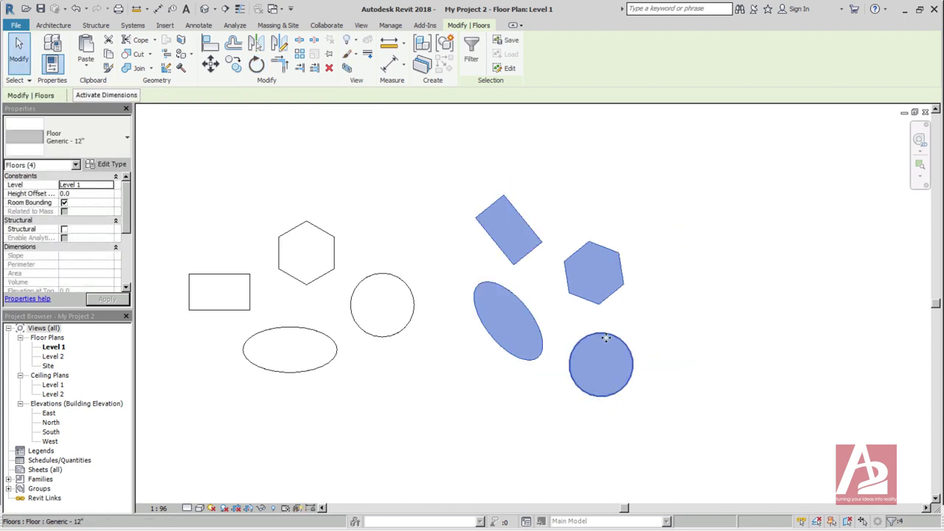
pyautogui.moveTo(619, 290); pyautogui.dragTo(655, 265, button='middle')
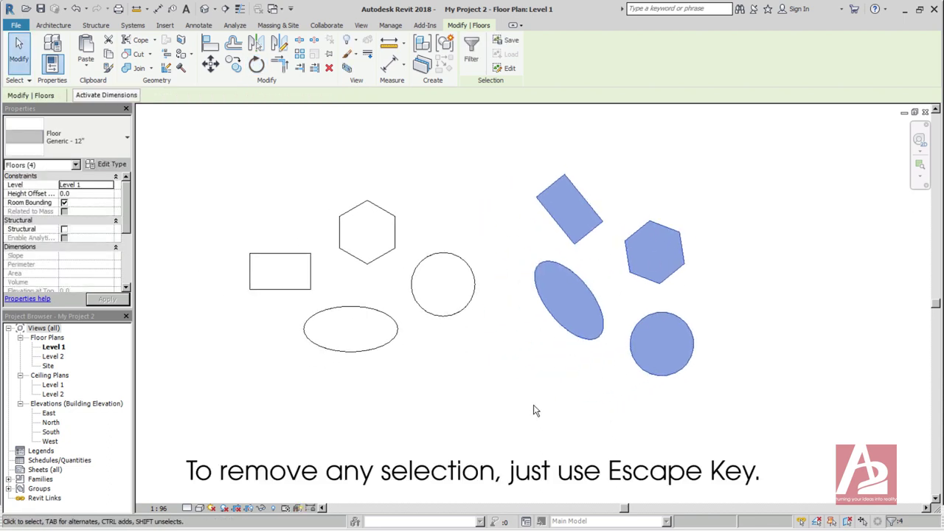
pyautogui.press('Escape')
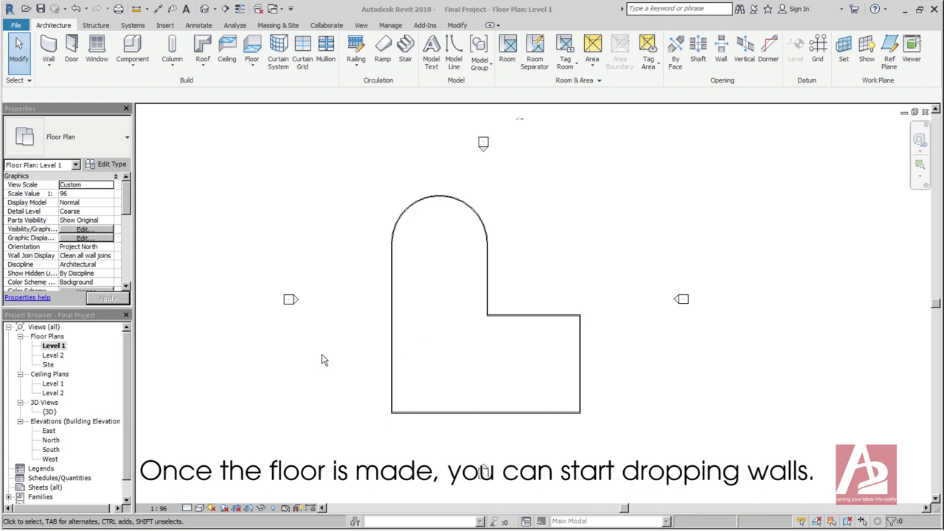
# Show the house in the {3D} view and start the Wall command to examine the wall height settings
pyautogui.doubleClick(55, 412)
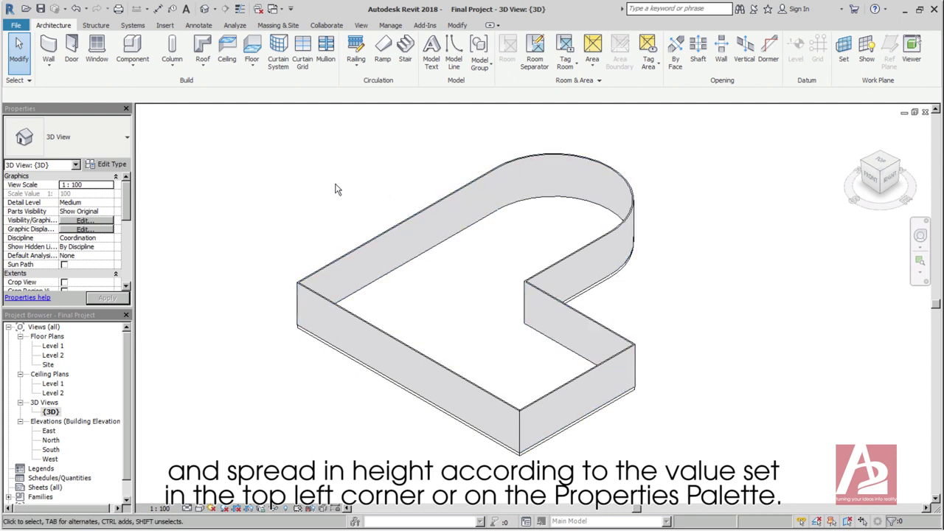
pyautogui.click(48, 50)
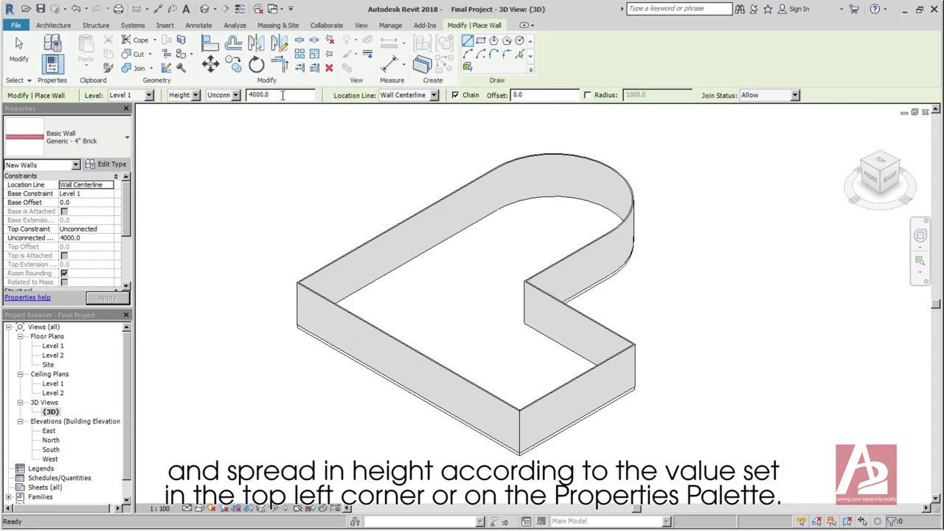
pyautogui.click(254, 94)
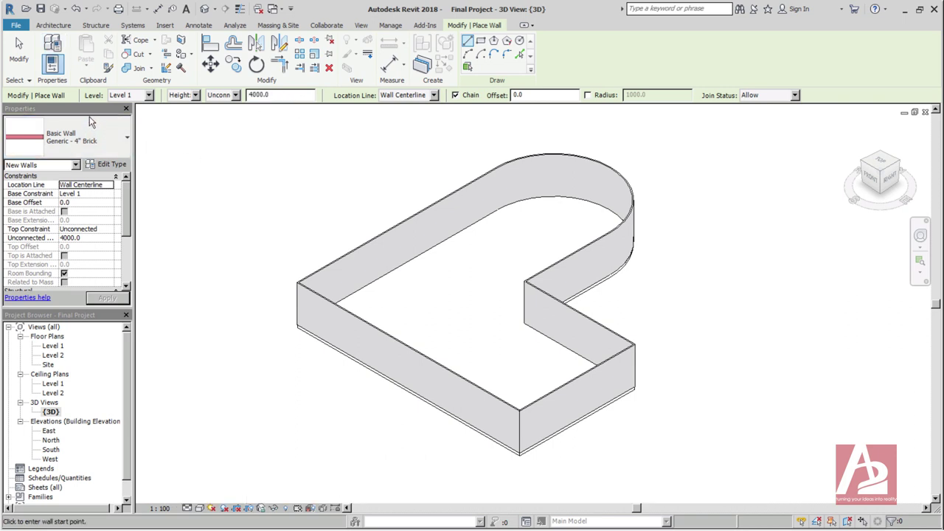
pyautogui.click(97, 243)
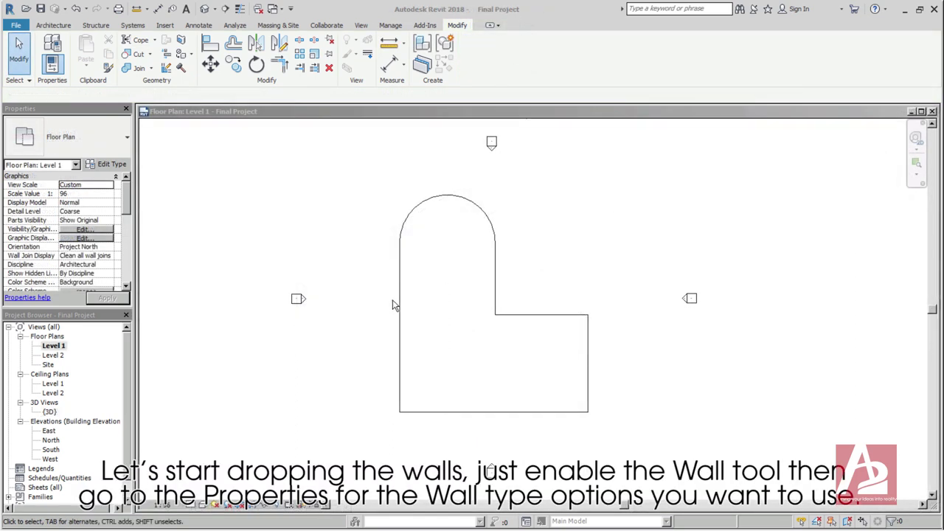
# Start the Wall tool and browse the basic wall types, keeping Generic - 4" Brick for the new walls
pyautogui.click(54, 25)
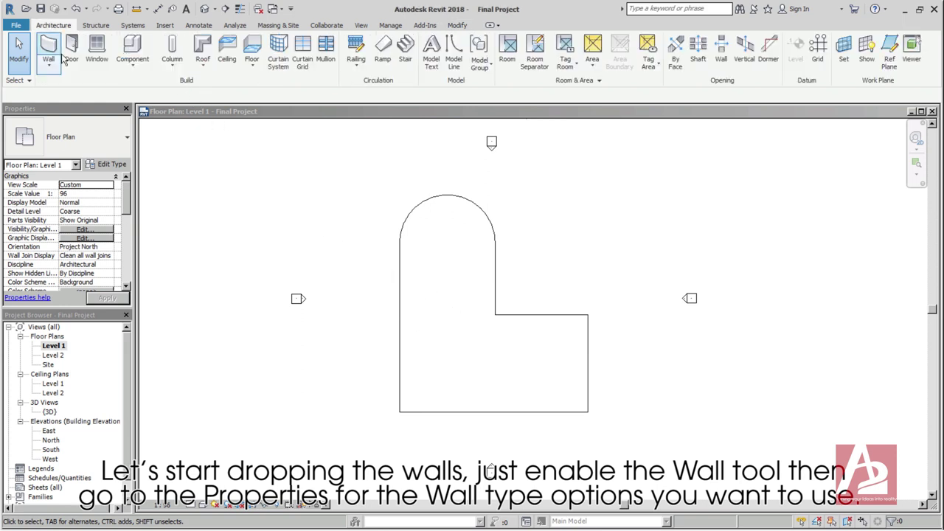
pyautogui.click(56, 57)
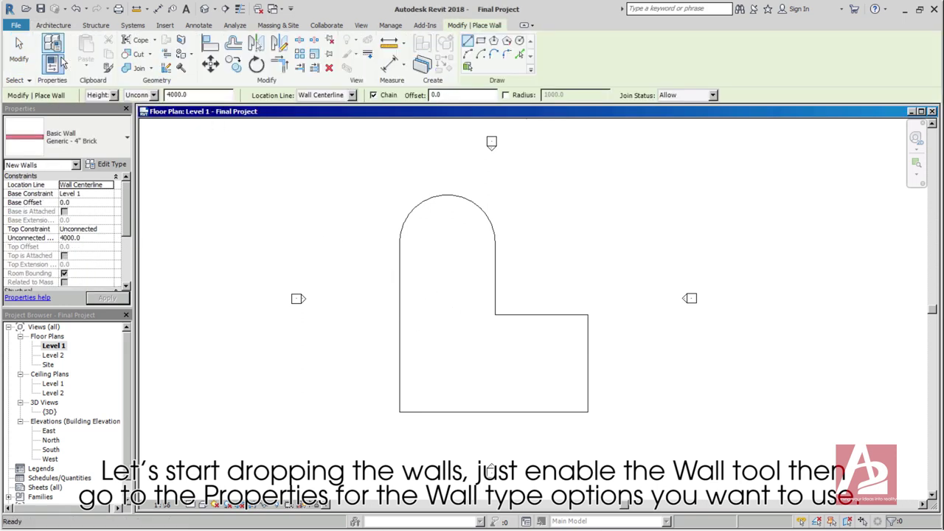
pyautogui.click(125, 144)
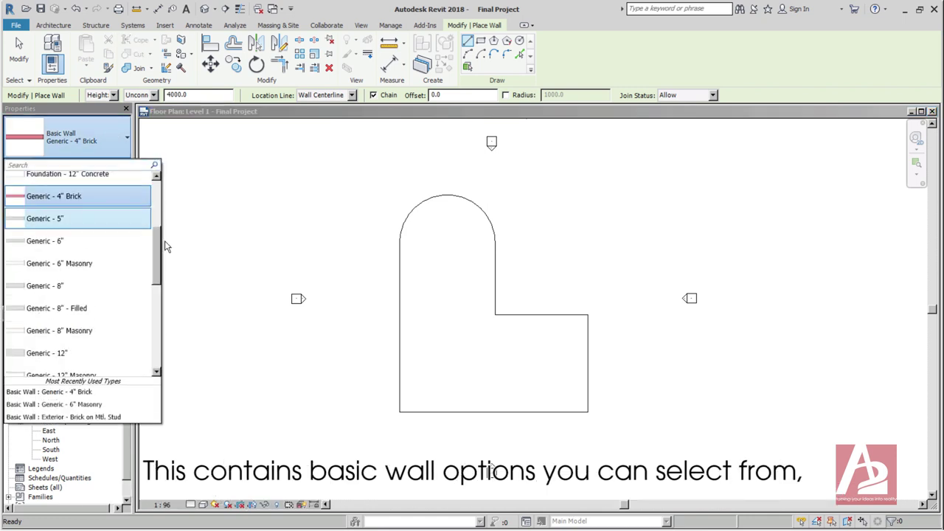
pyautogui.scroll(3, 165, 246)
pyautogui.moveTo(164, 196)
pyautogui.mouseDown()
pyautogui.moveTo(172, 276)
pyautogui.moveTo(168, 211)
pyautogui.mouseUp()
pyautogui.click(101, 319)
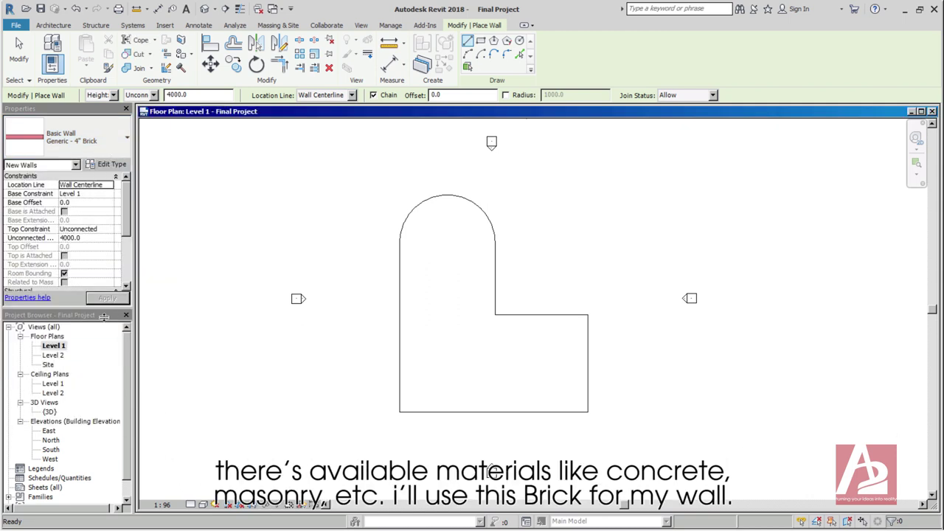
# Draw chained straight walls along all straight floor edges, from the arc's right end around to its left end
pyautogui.click(494, 242)
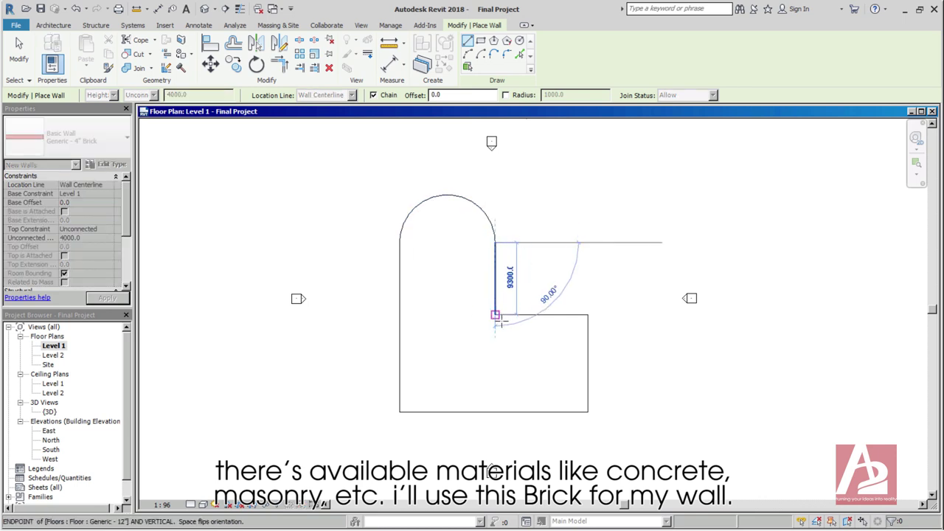
pyautogui.click(495, 315)
pyautogui.click(588, 315)
pyautogui.click(587, 411)
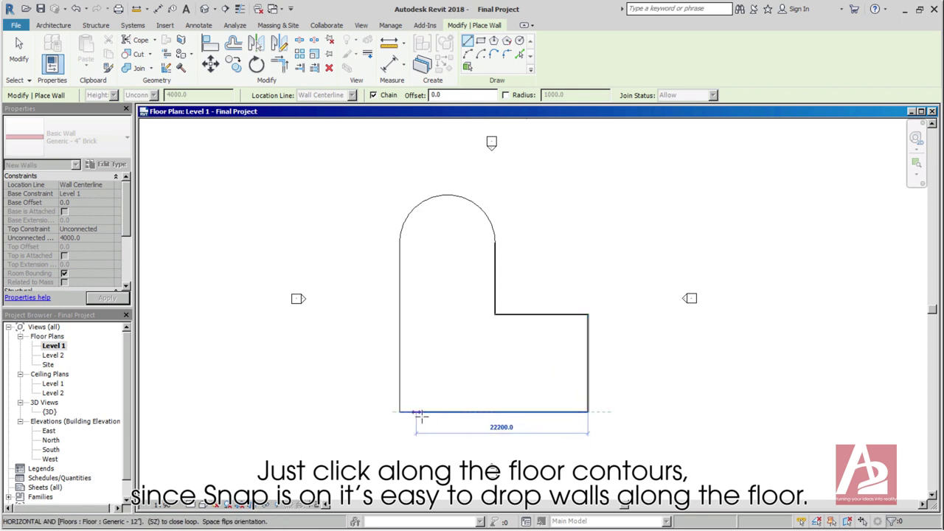
pyautogui.click(399, 412)
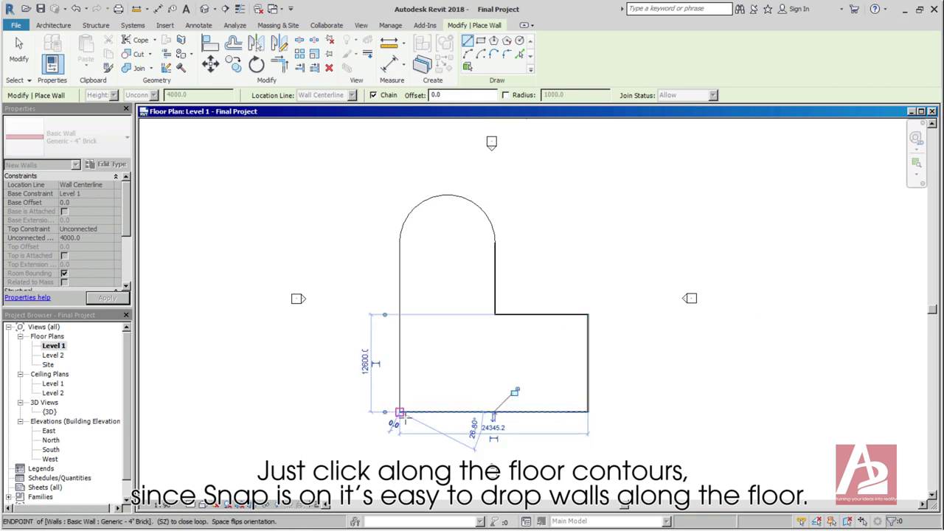
pyautogui.click(400, 243)
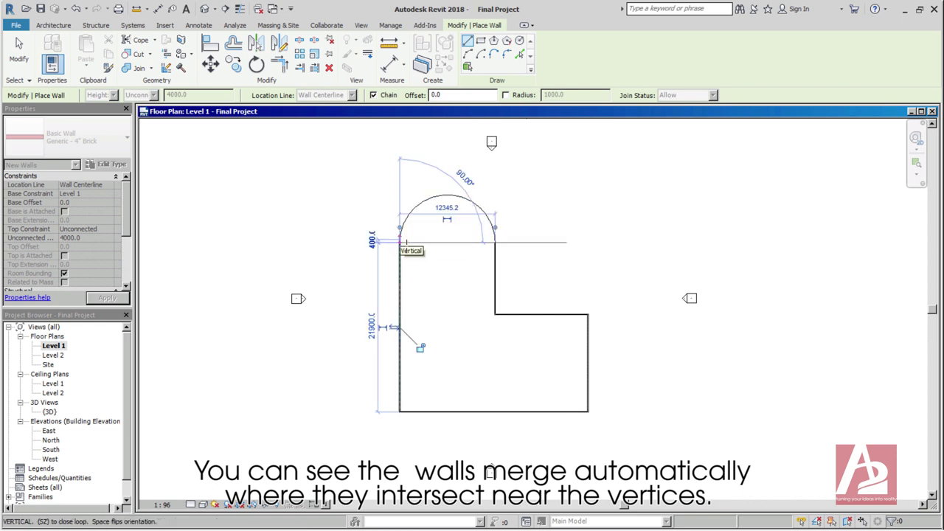
pyautogui.press('Escape')
# Draw a tangent arc wall along the floor's semicircular edge to close the wall outline
pyautogui.click(493, 57)
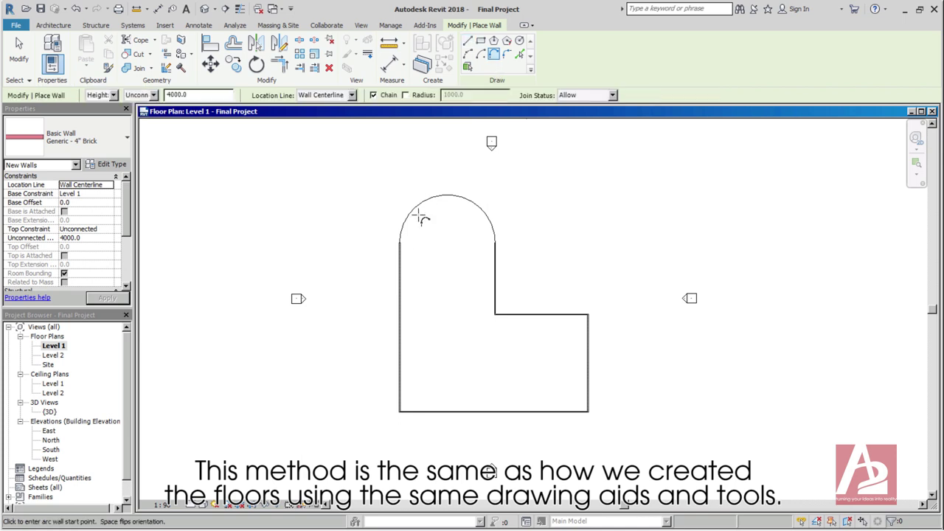
pyautogui.click(401, 245)
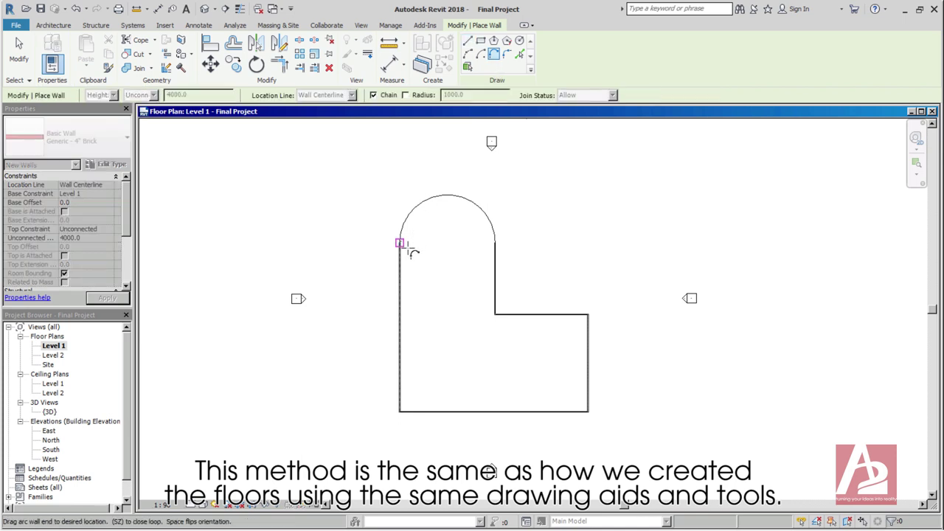
pyautogui.click(499, 247)
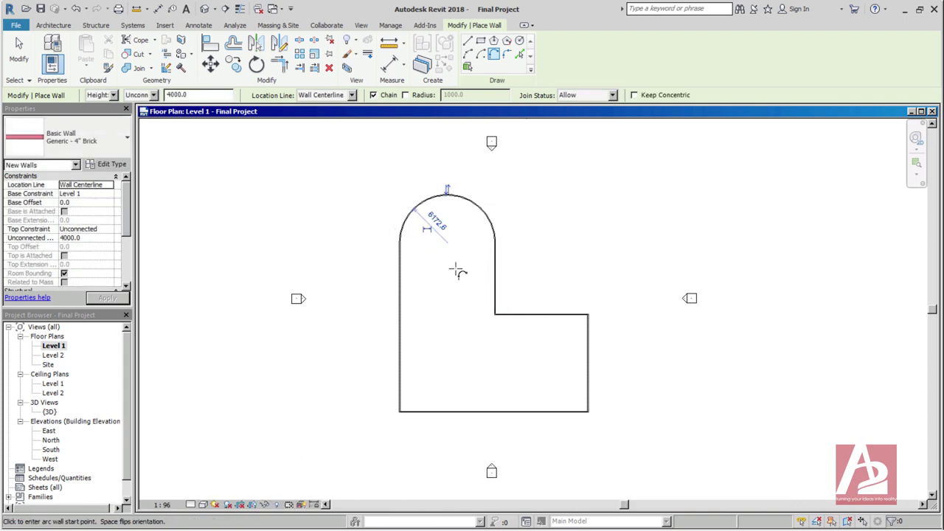
pyautogui.moveTo(467, 312); pyautogui.dragTo(478, 319, button='middle')
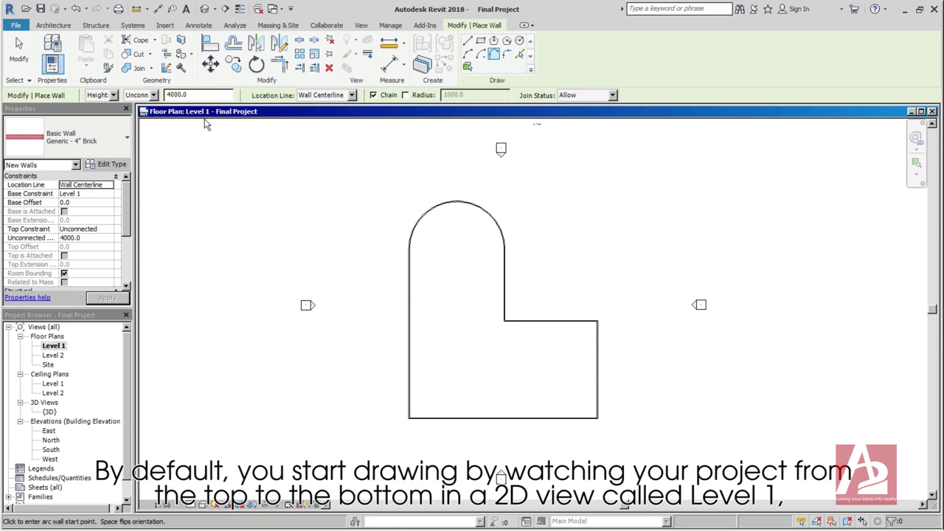
# Leave the Wall tool and highlight the Level 1 floor plan among the project's views
pyautogui.doubleClick(60, 338)
pyautogui.doubleClick(30, 341)
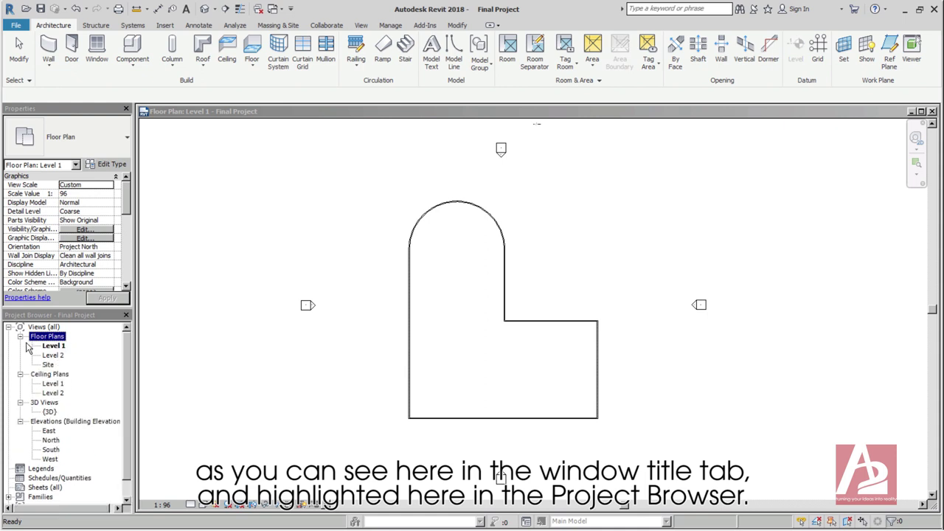
pyautogui.click(56, 351)
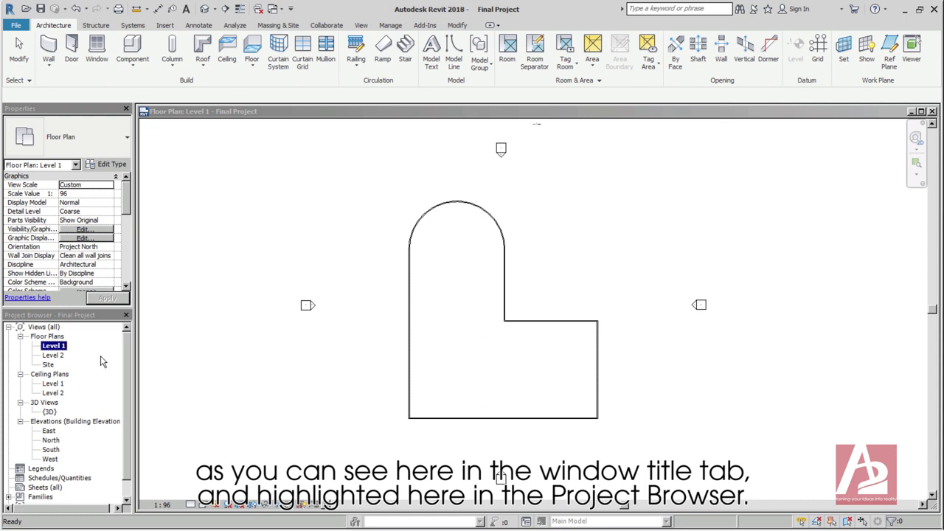
pyautogui.click(458, 25)
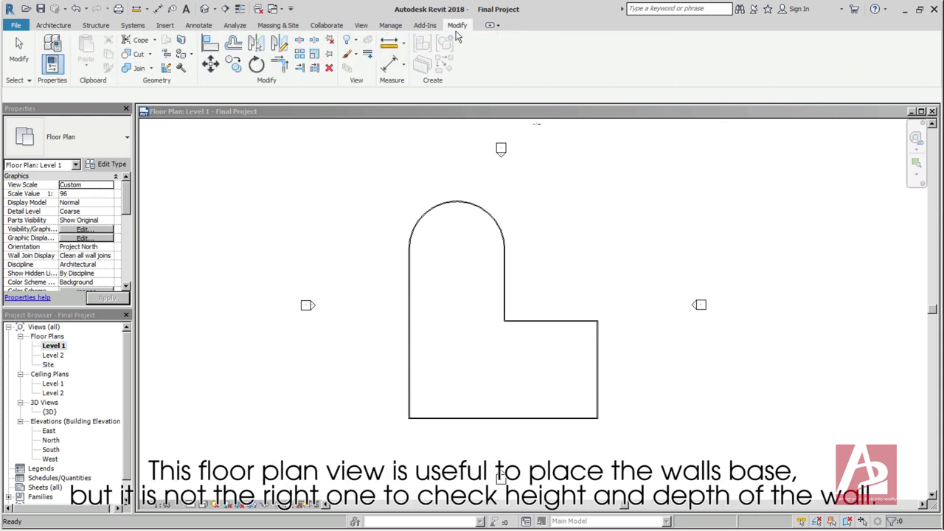
pyautogui.click(389, 43)
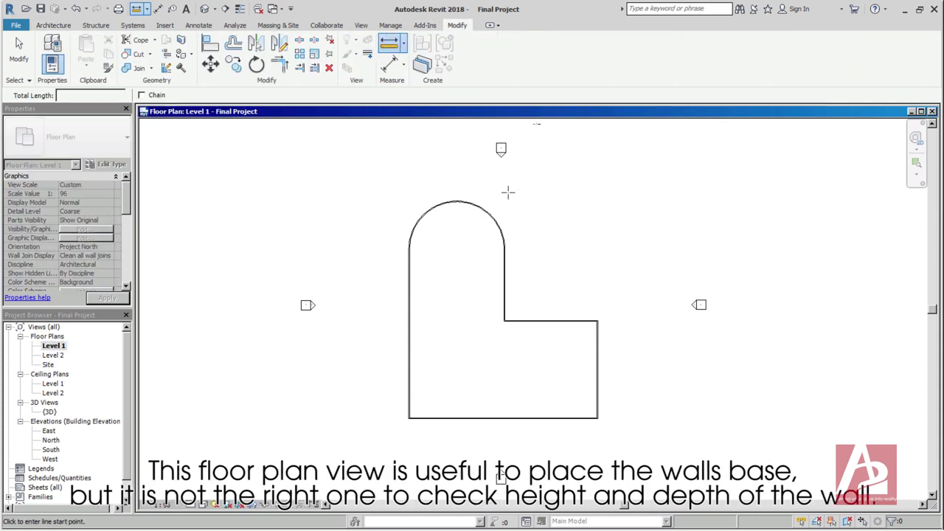
pyautogui.click(506, 248)
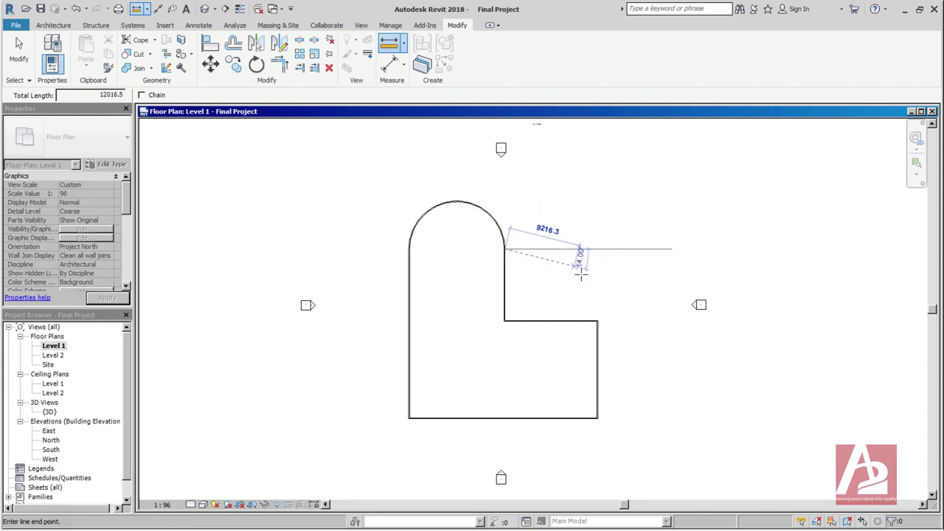
pyautogui.press('Escape')
pyautogui.press('Escape')
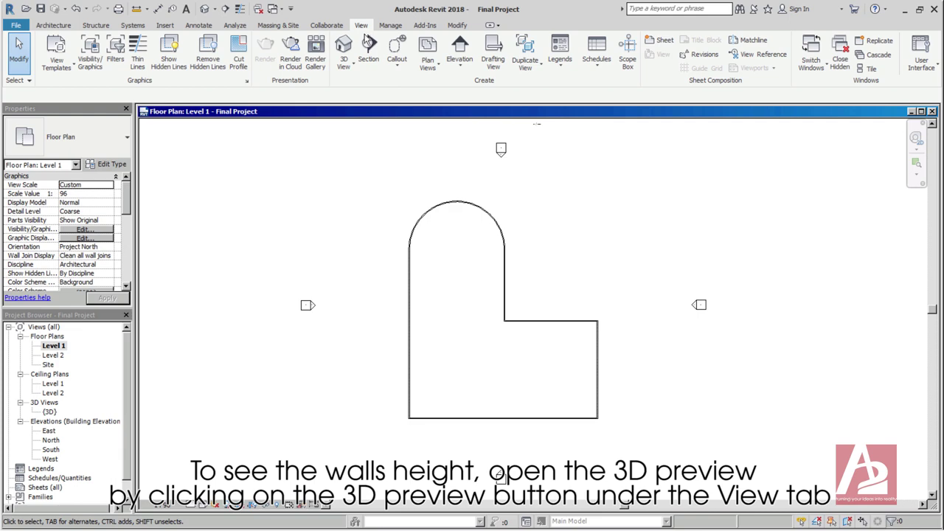
# Open the 3D view and stretch the long front wall's top up to a height of about 6220 mm
pyautogui.click(344, 46)
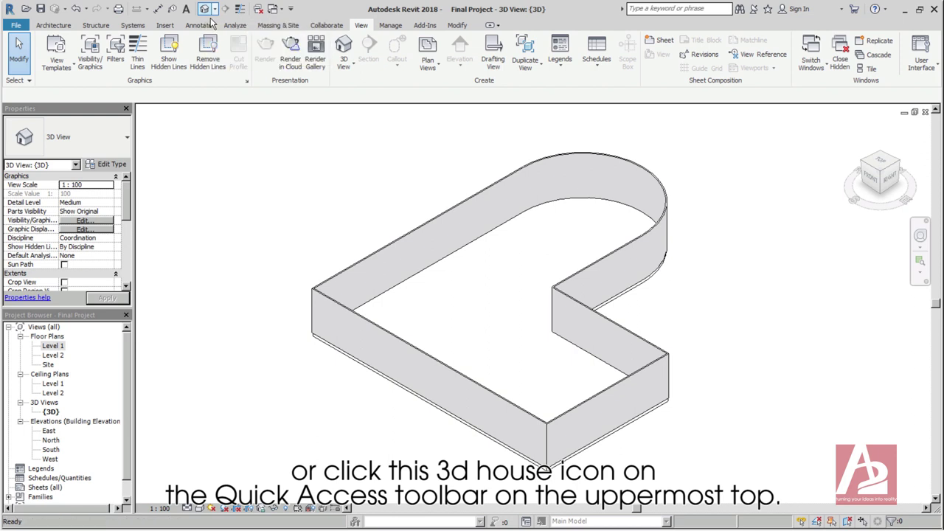
pyautogui.click(448, 370)
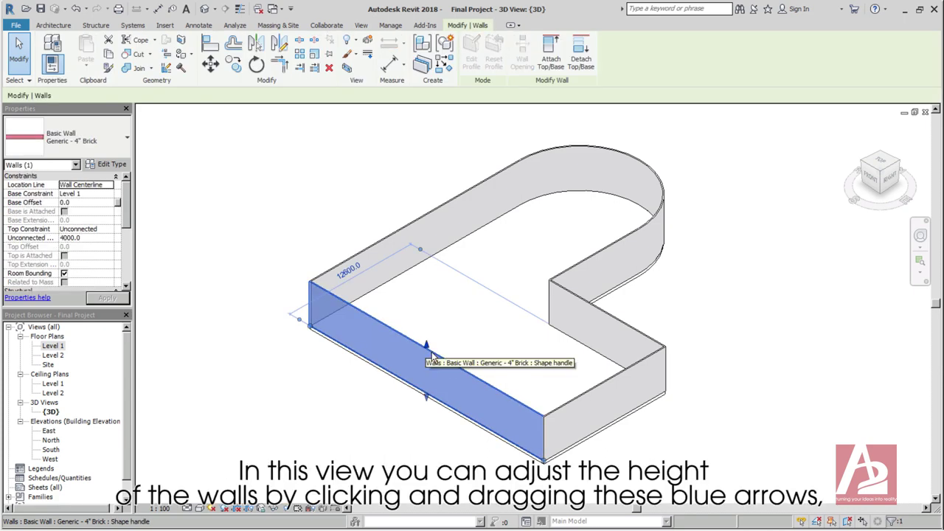
pyautogui.moveTo(429, 346); pyautogui.dragTo(440, 324)
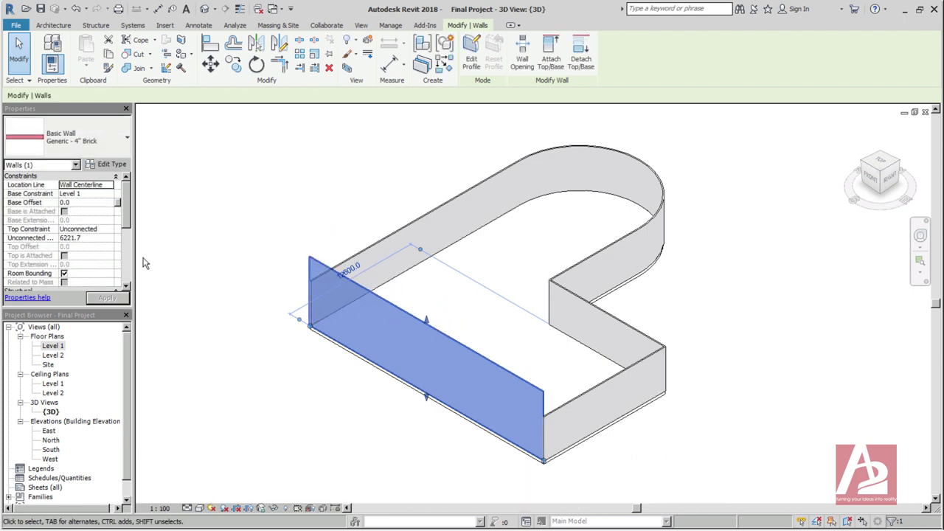
# Set the long front wall's unconnected height to 5000 mm and deselect the wall
pyautogui.click(94, 240)
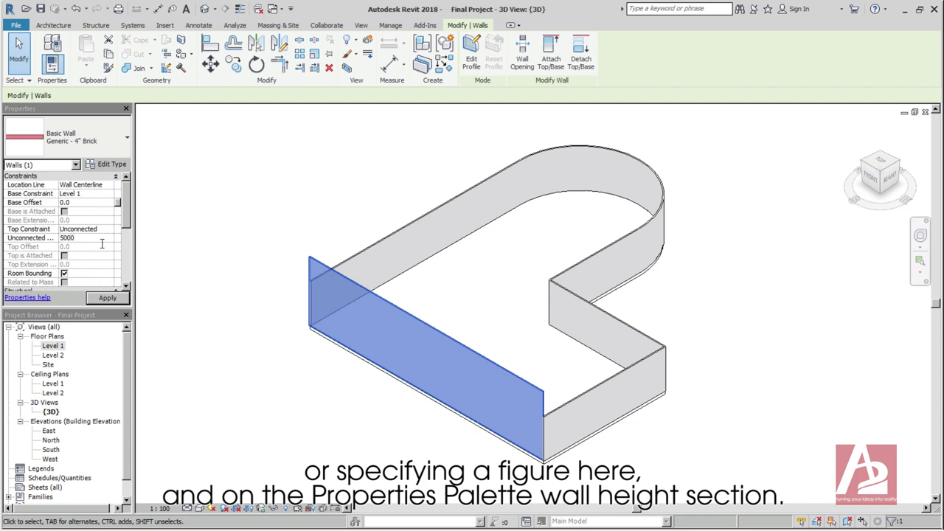
pyautogui.write('5000')
pyautogui.click(107, 298)
pyautogui.moveTo(458, 381); pyautogui.dragTo(469, 390, button='middle')
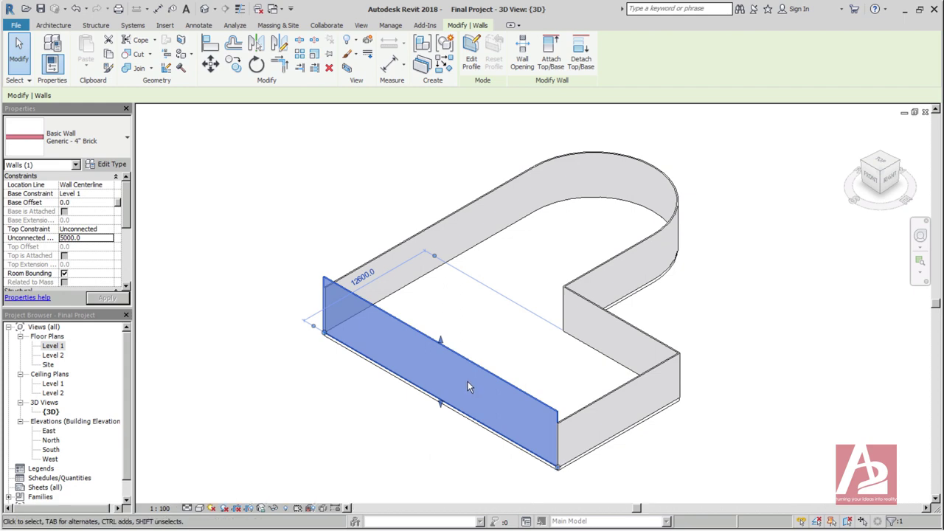
pyautogui.press('Escape')
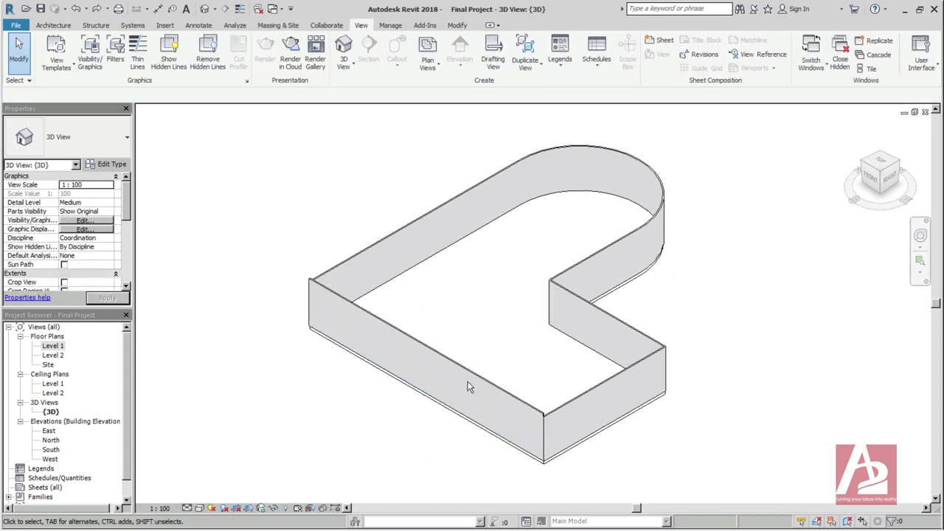
# Examine the walls from the top-front, back-left and right-back directions with the ViewCube
pyautogui.moveTo(709, 307); pyautogui.dragTo(689, 312, button='middle')
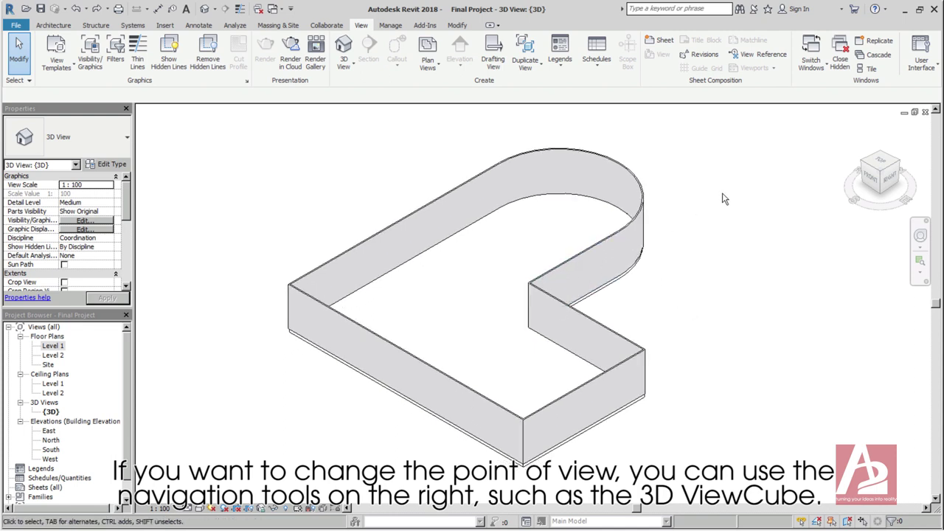
pyautogui.click(878, 174)
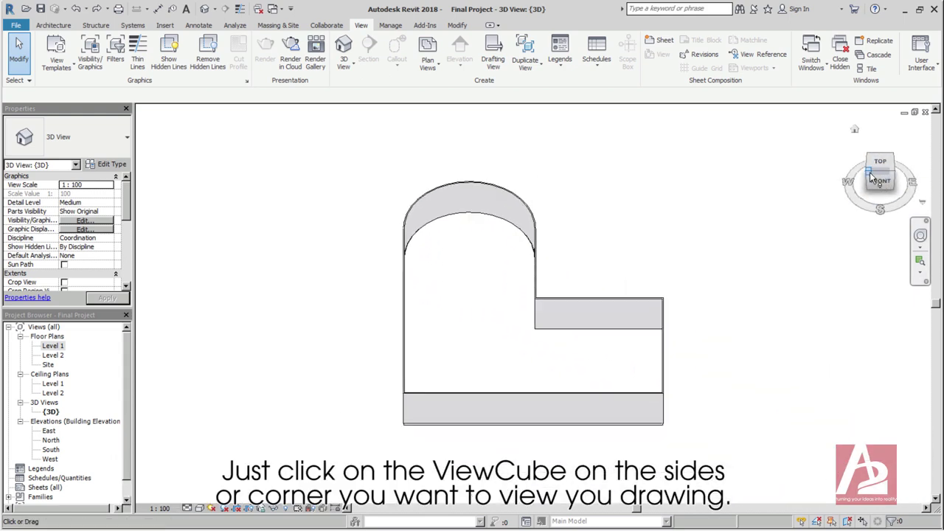
pyautogui.click(870, 174)
pyautogui.click(868, 168)
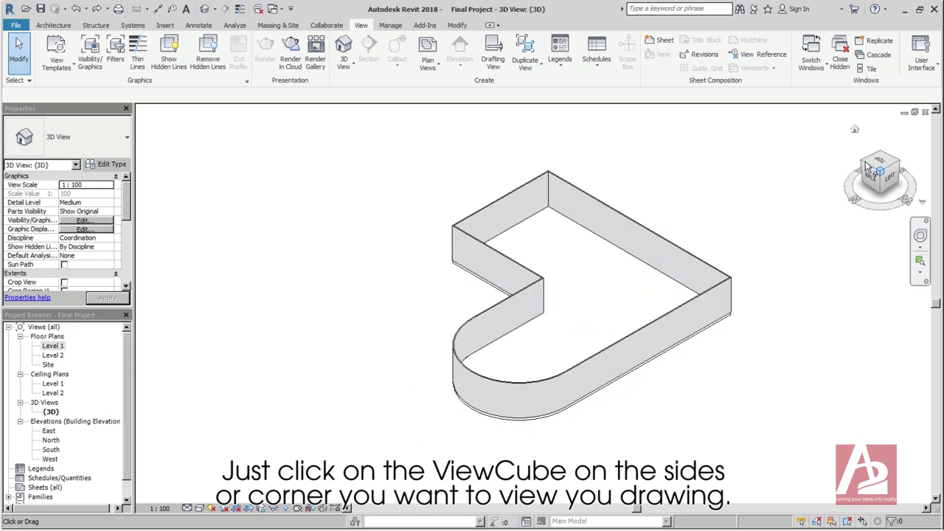
pyautogui.click(862, 205)
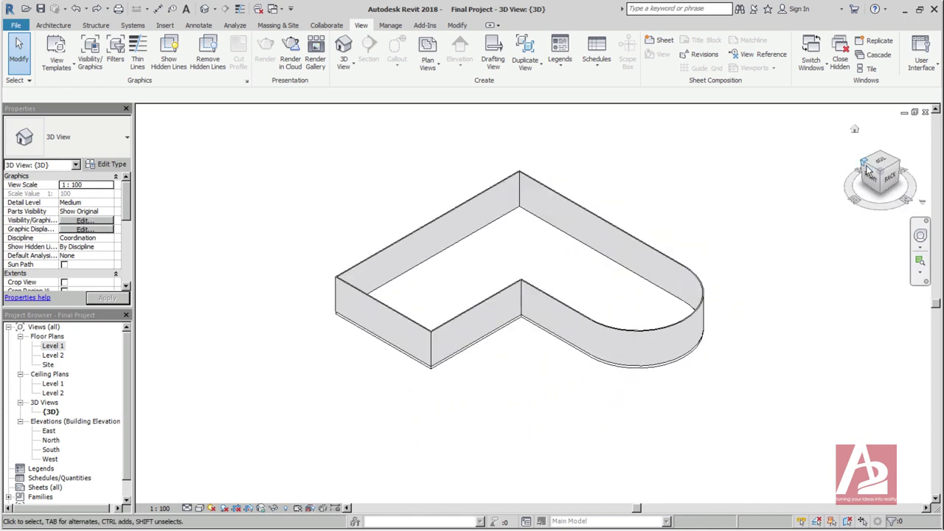
# Pan, zoom in on and orbit the wall model with the navigation wheel, and close the wheel
pyautogui.click(920, 236)
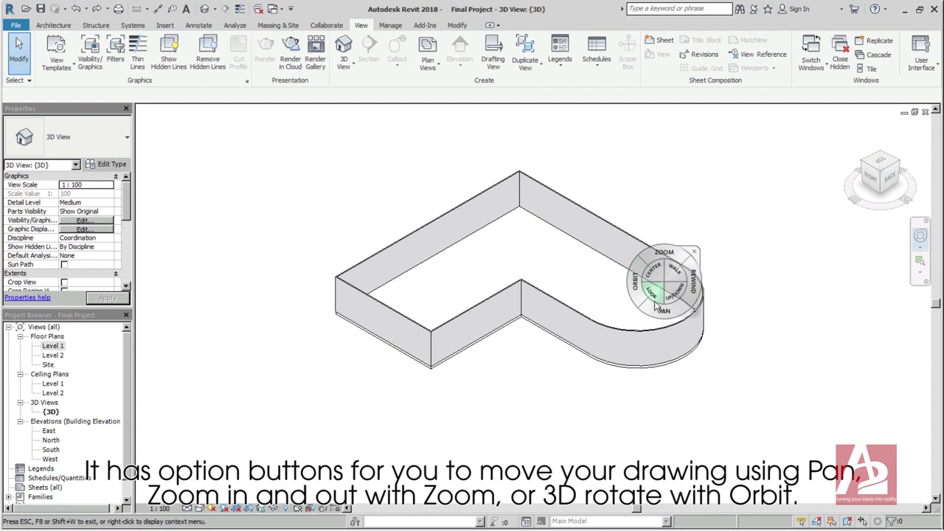
pyautogui.click(658, 322)
pyautogui.click(659, 322)
pyautogui.moveTo(659, 322); pyautogui.dragTo(679, 336)
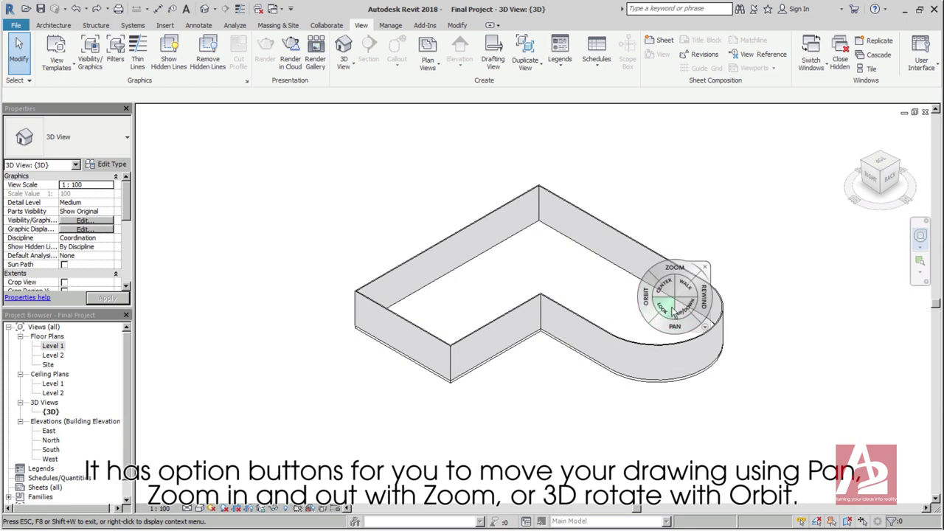
pyautogui.click(675, 267)
pyautogui.moveTo(674, 267)
pyautogui.mouseDown()
pyautogui.moveTo(683, 266)
pyautogui.moveTo(672, 251)
pyautogui.moveTo(674, 267)
pyautogui.moveTo(683, 264)
pyautogui.mouseUp()
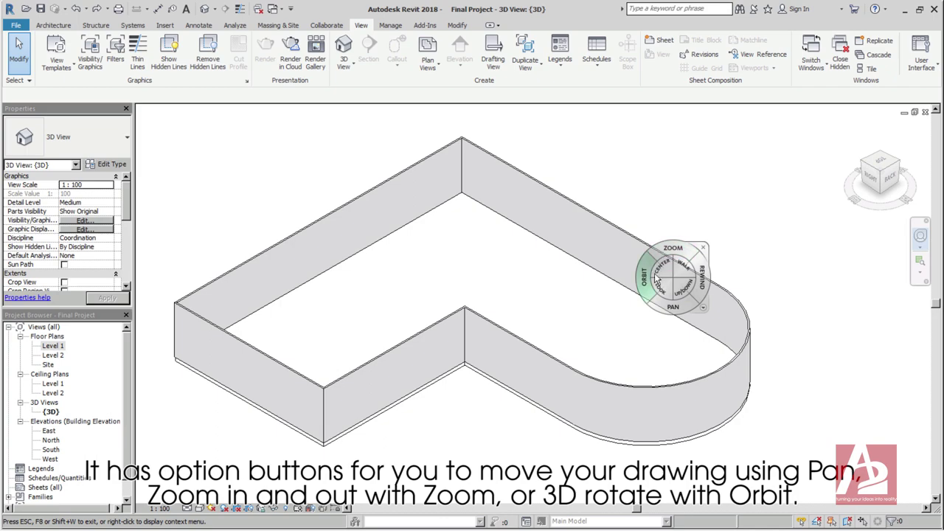
pyautogui.moveTo(653, 293); pyautogui.dragTo(666, 279)
pyautogui.press('Escape')
pyautogui.moveTo(560, 284); pyautogui.dragTo(618, 278, button='middle')
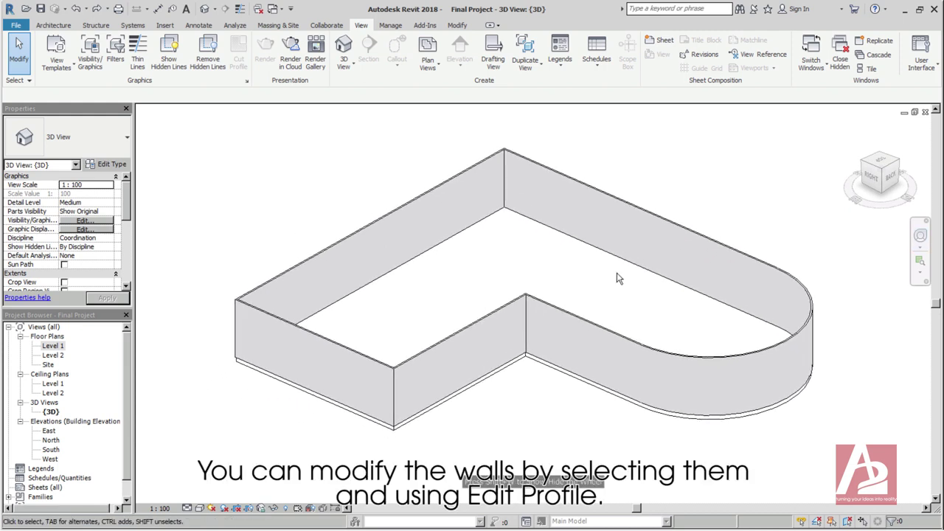
# Try editing the short end wall's profile by deleting the top line of its sketch
pyautogui.click(377, 369)
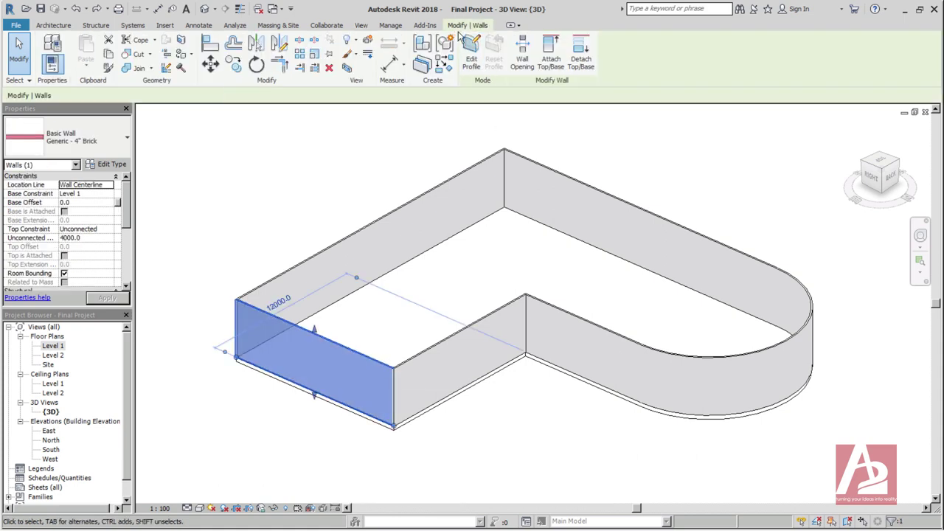
pyautogui.click(470, 53)
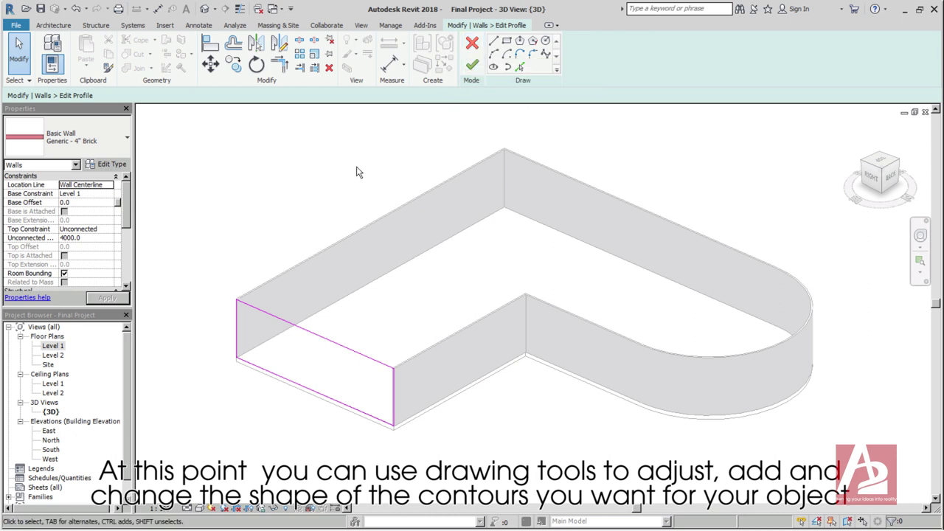
pyautogui.click(319, 335)
pyautogui.click(394, 385)
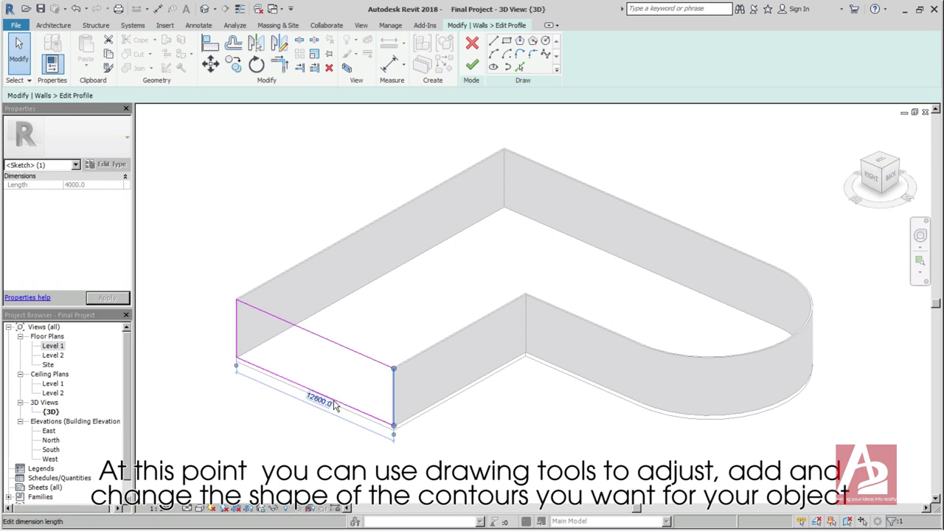
pyautogui.click(316, 397)
pyautogui.press('Escape')
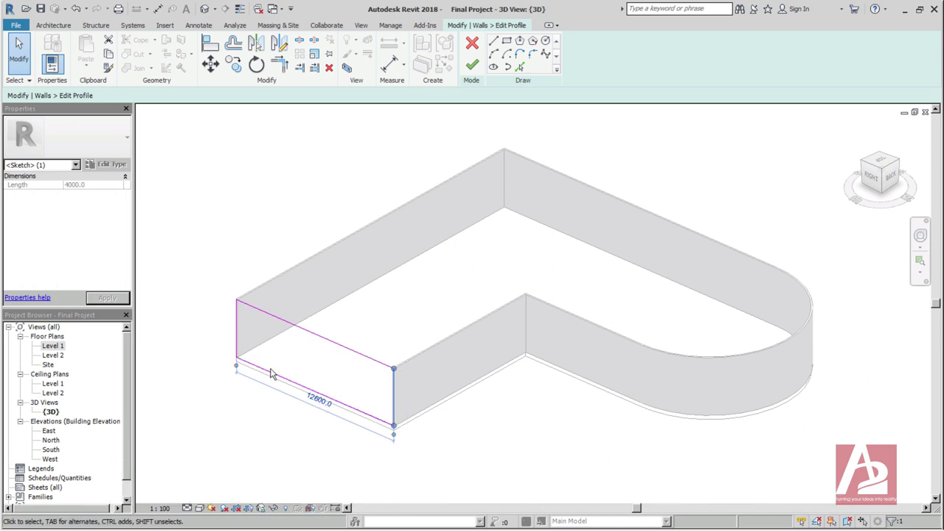
pyautogui.click(319, 338)
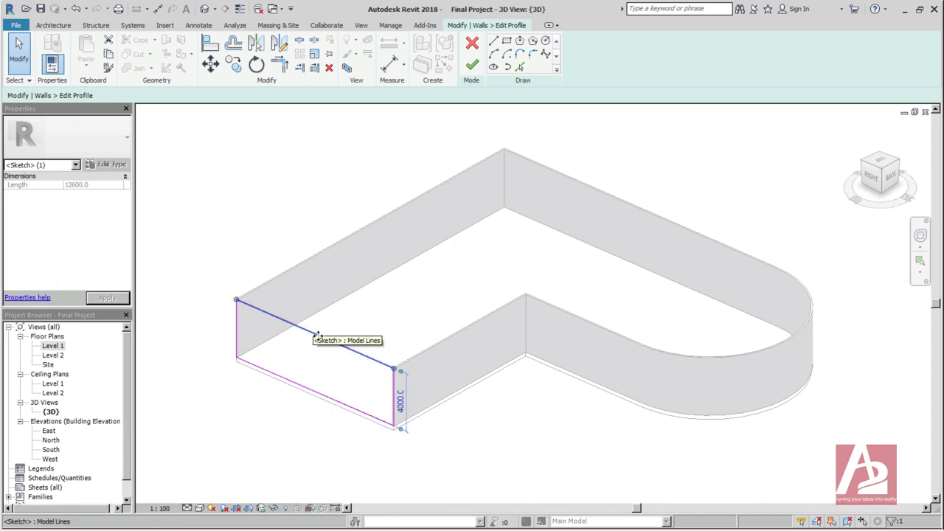
pyautogui.press('Delete')
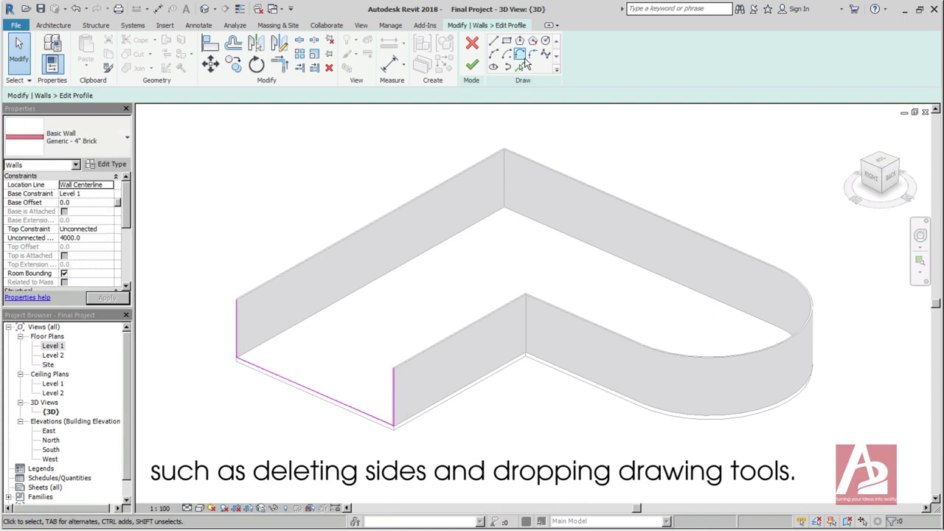
# Try closing the wall profile with a 180° tangent end arc, radius 6300 mm, between the upper ends of its two vertical lines
pyautogui.click(519, 54)
pyautogui.click(238, 300)
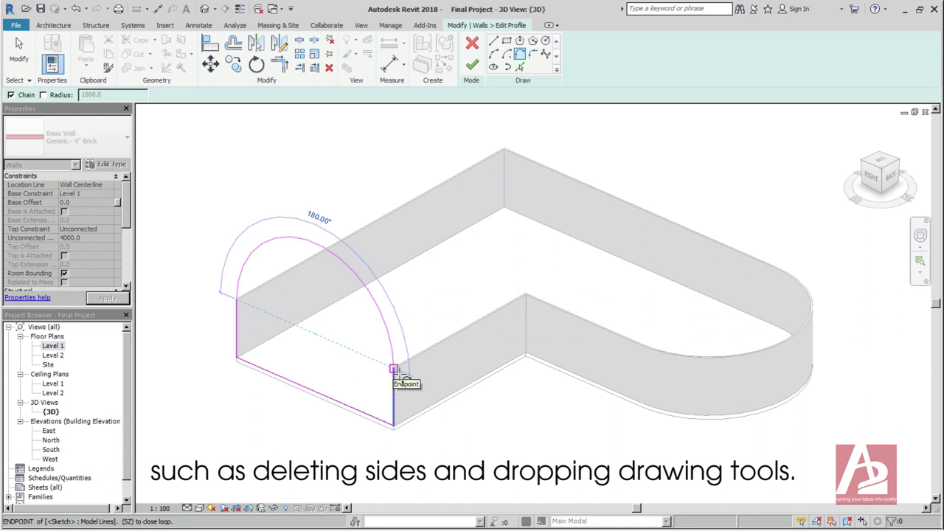
pyautogui.click(395, 368)
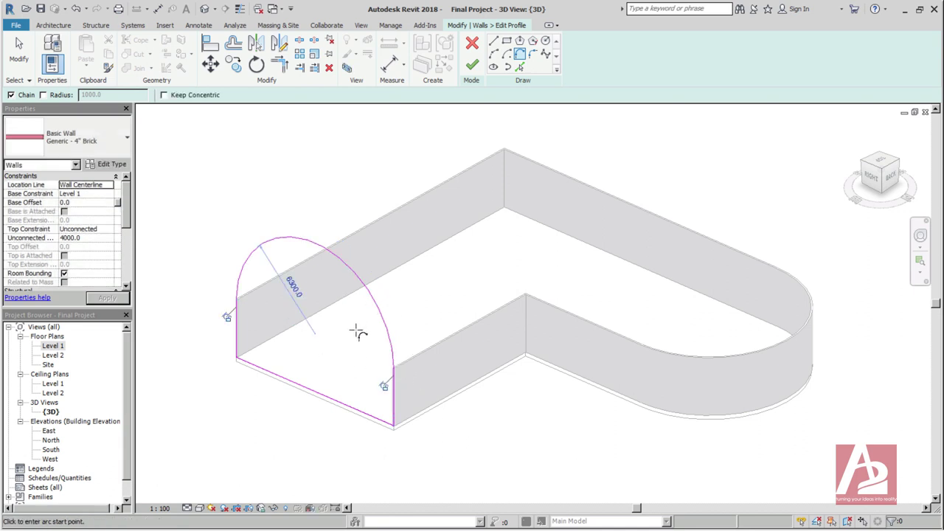
pyautogui.press('Escape')
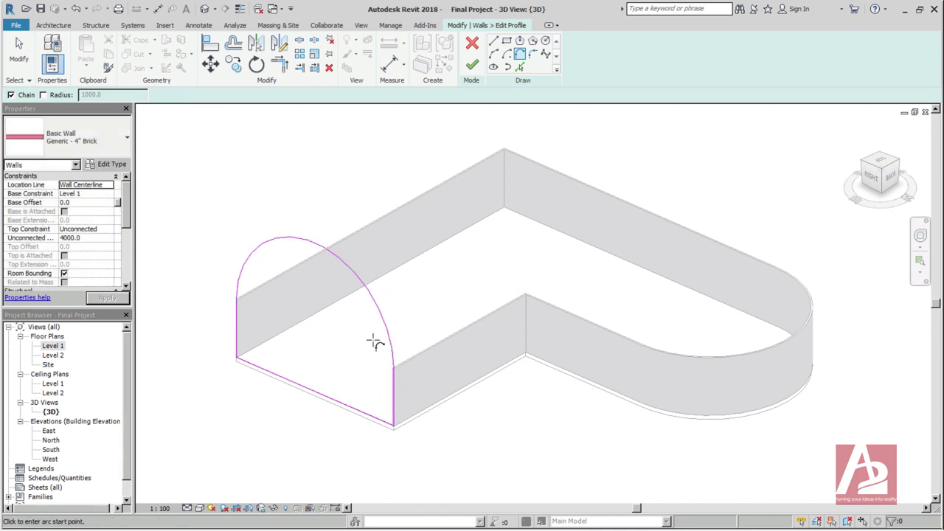
pyautogui.press('Escape')
pyautogui.press('Escape')
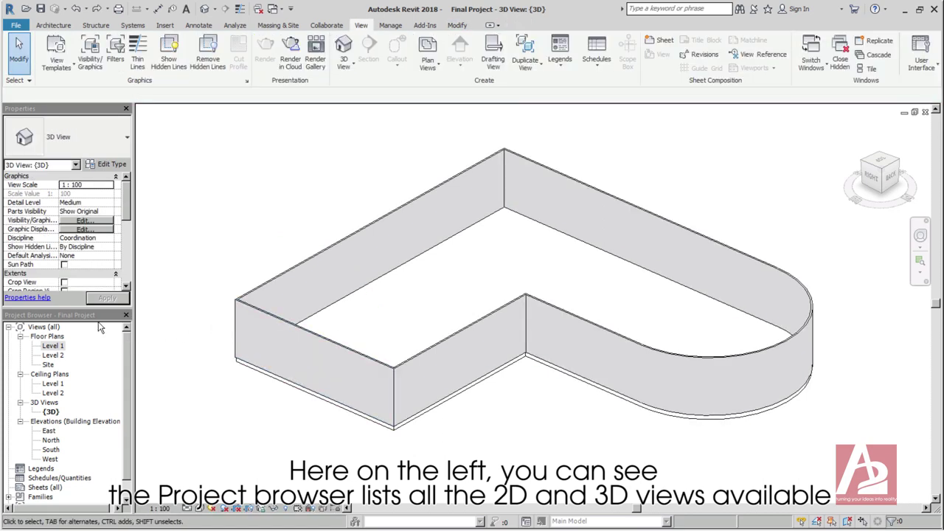
# Examine the Floor Plans, Ceiling Plans, 3D Views and Elevations groups in the Project Browser by collapsing and expanding them
pyautogui.click(46, 336)
pyautogui.click(20, 336)
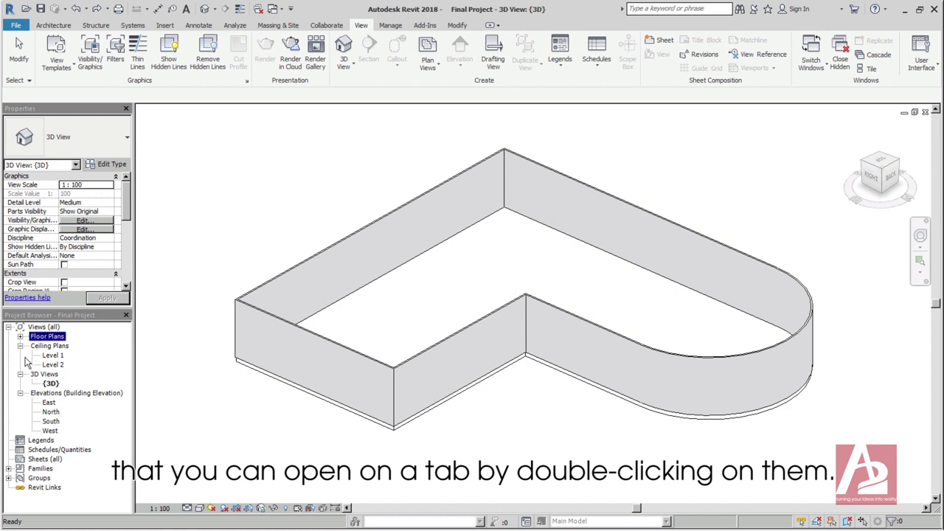
pyautogui.click(20, 346)
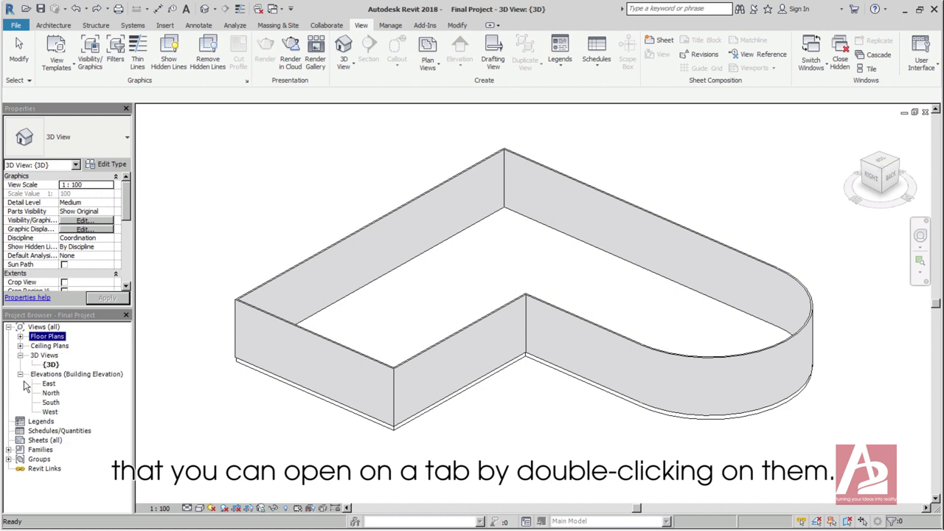
pyautogui.click(21, 374)
pyautogui.click(21, 373)
pyautogui.click(20, 336)
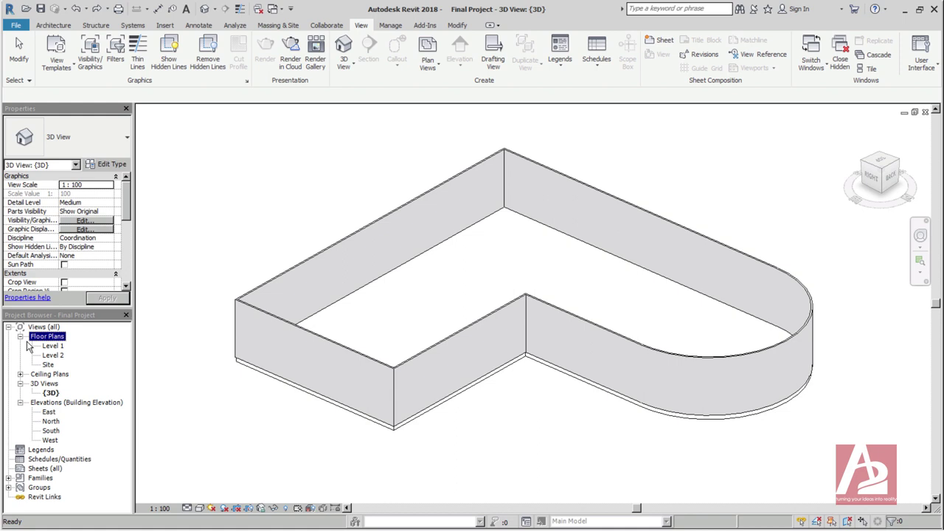
pyautogui.click(40, 384)
pyautogui.click(21, 384)
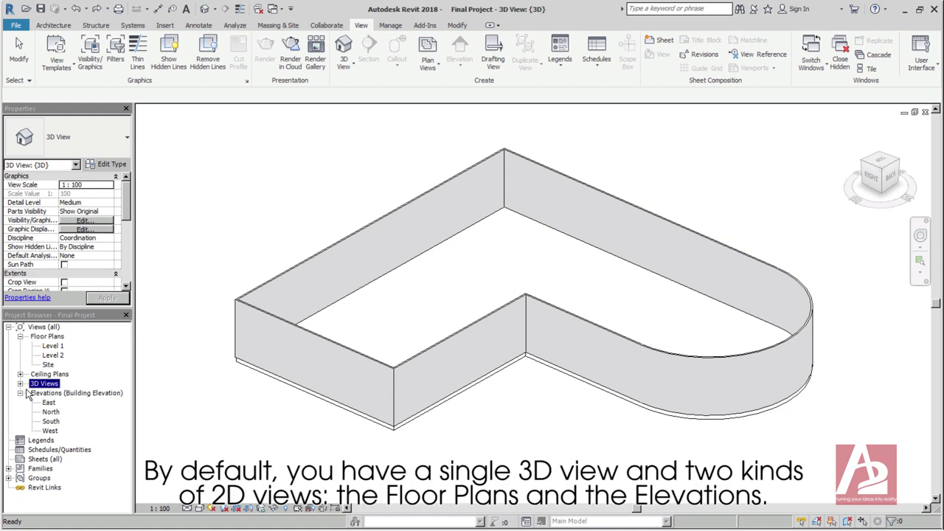
pyautogui.press('Right')
pyautogui.click(53, 394)
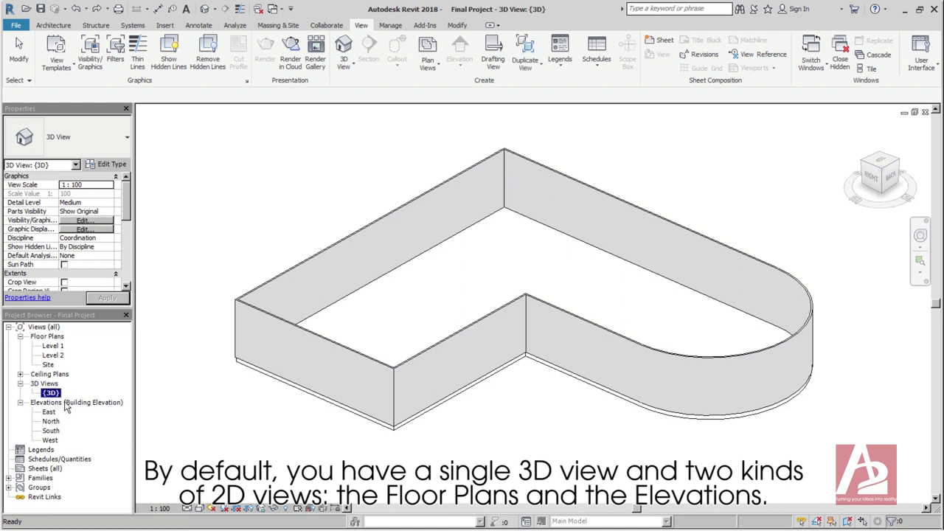
pyautogui.click(41, 339)
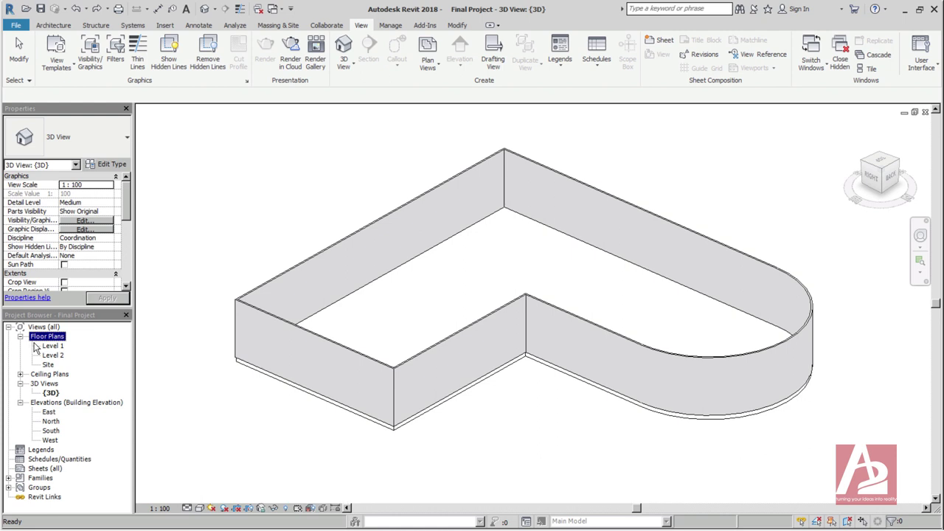
pyautogui.click(41, 405)
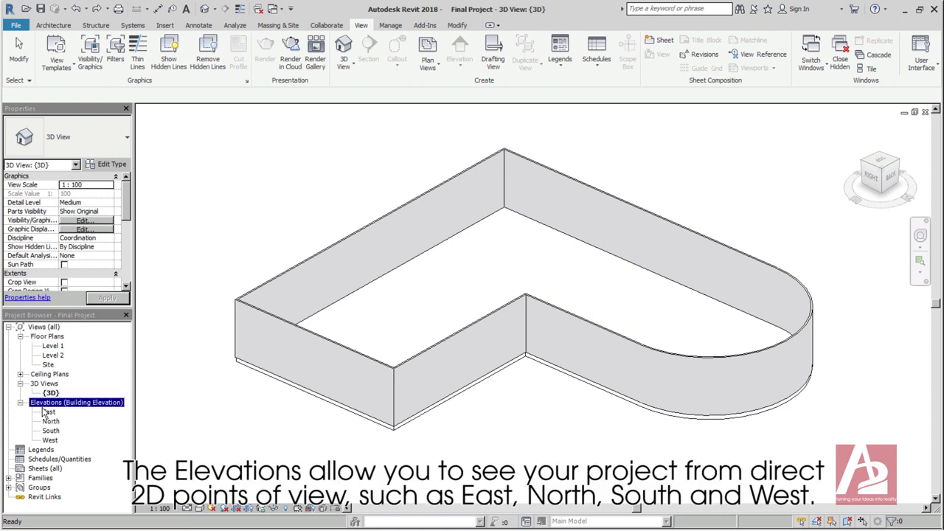
# View the building in the East, North, South and West elevations, one after another
pyautogui.click(48, 412)
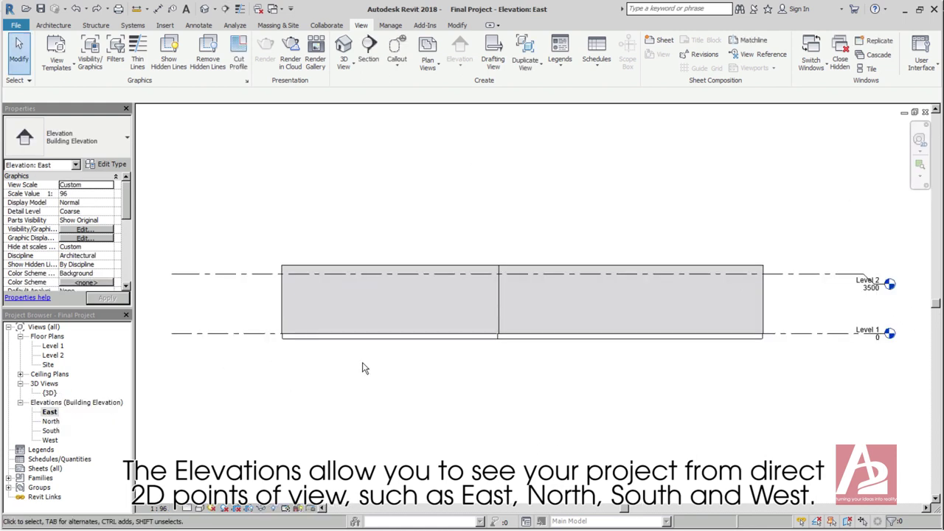
pyautogui.moveTo(365, 359)
pyautogui.mouseDown(button='middle')
pyautogui.moveTo(356, 351)
pyautogui.moveTo(352, 372)
pyautogui.mouseUp(button='middle')
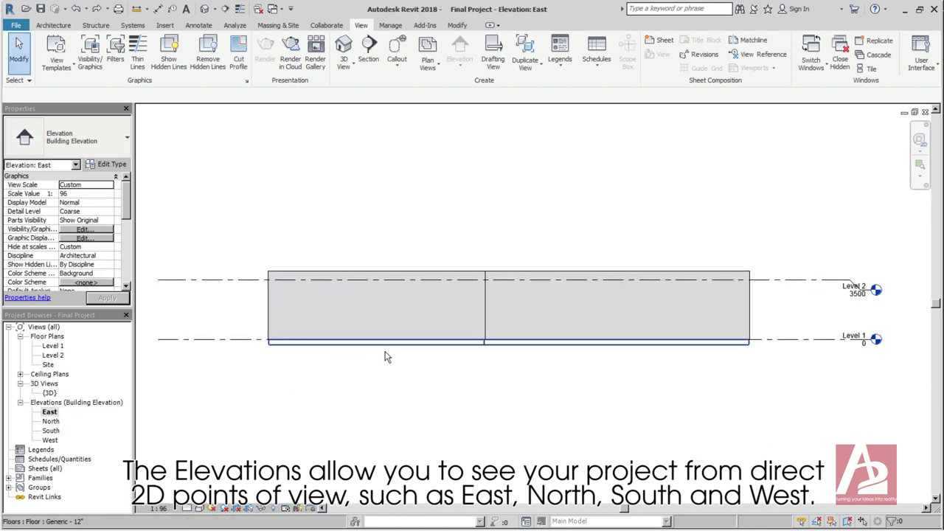
pyautogui.doubleClick(51, 422)
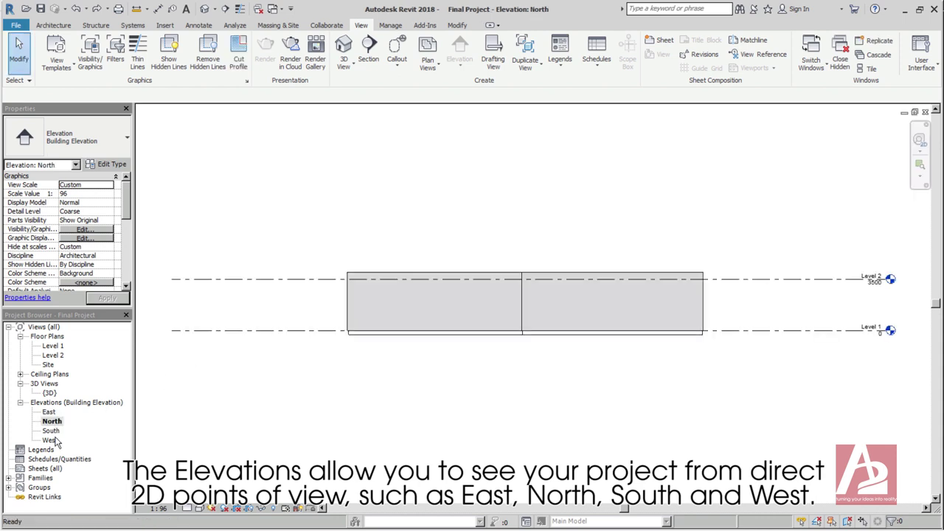
pyautogui.doubleClick(51, 430)
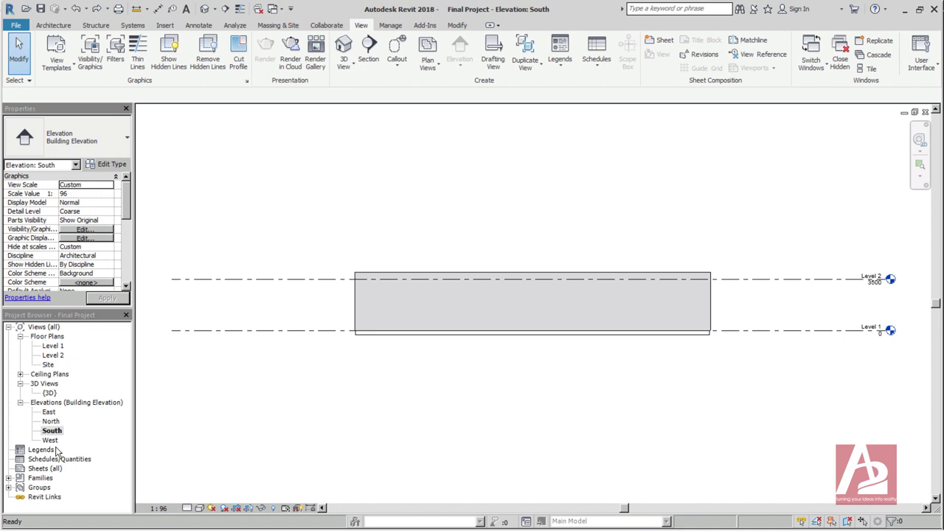
pyautogui.doubleClick(49, 441)
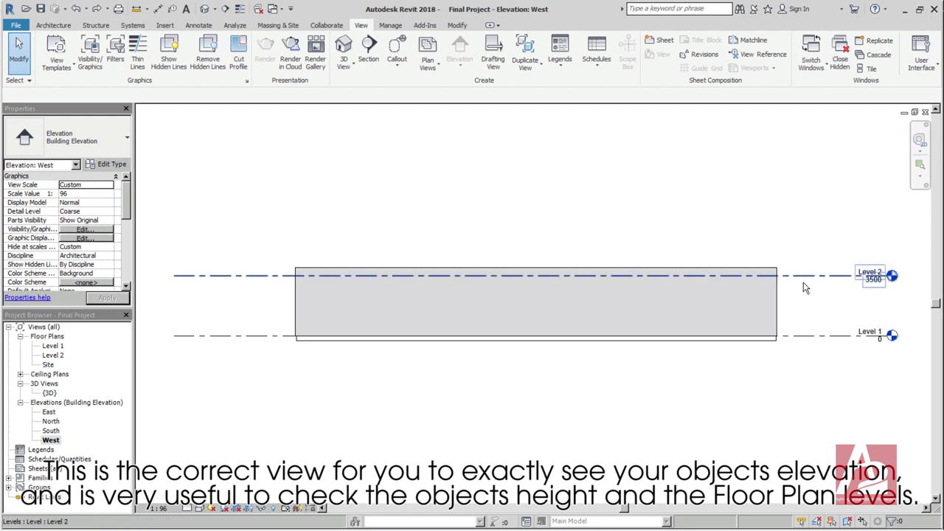
# Measure the vertical distance between Level 1 and Level 2 at the wall's end in the West elevation
pyautogui.click(459, 26)
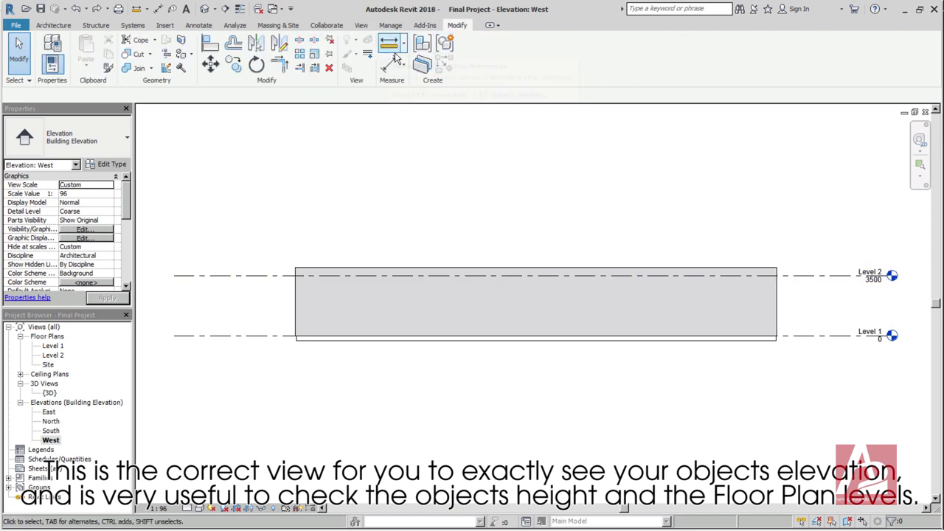
pyautogui.click(393, 50)
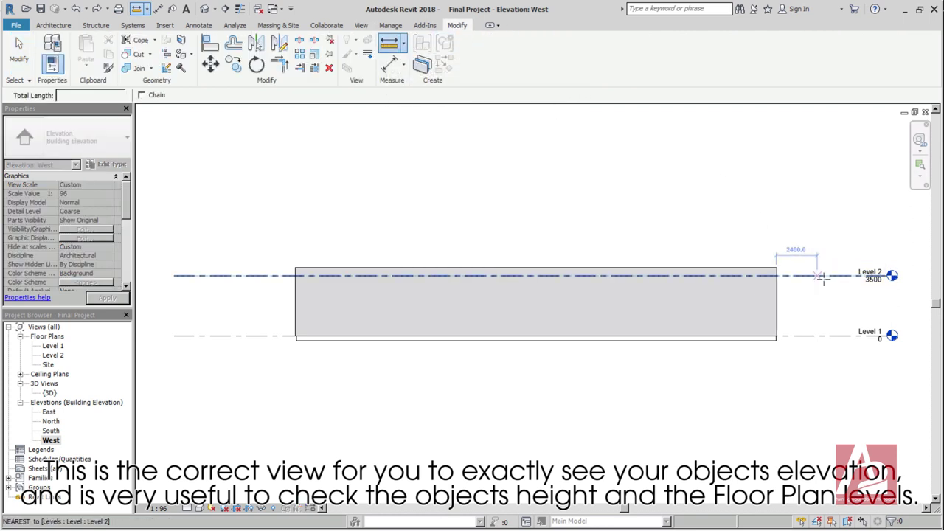
pyautogui.click(776, 337)
pyautogui.click(785, 284)
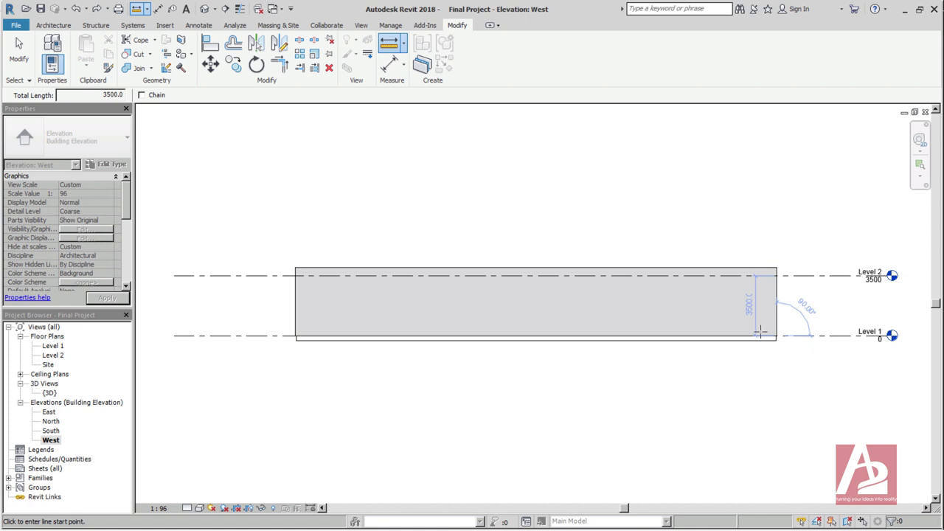
pyautogui.moveTo(769, 318); pyautogui.dragTo(762, 319, button='middle')
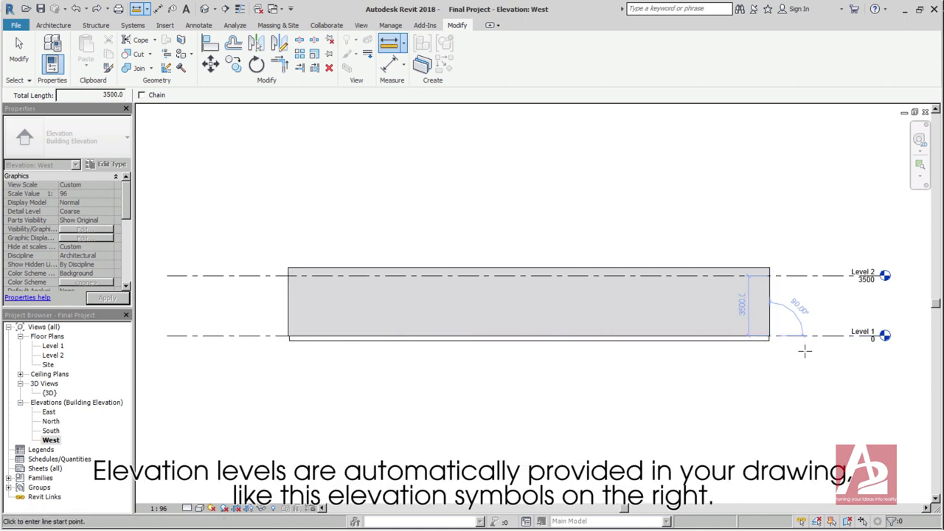
pyautogui.click(49, 412)
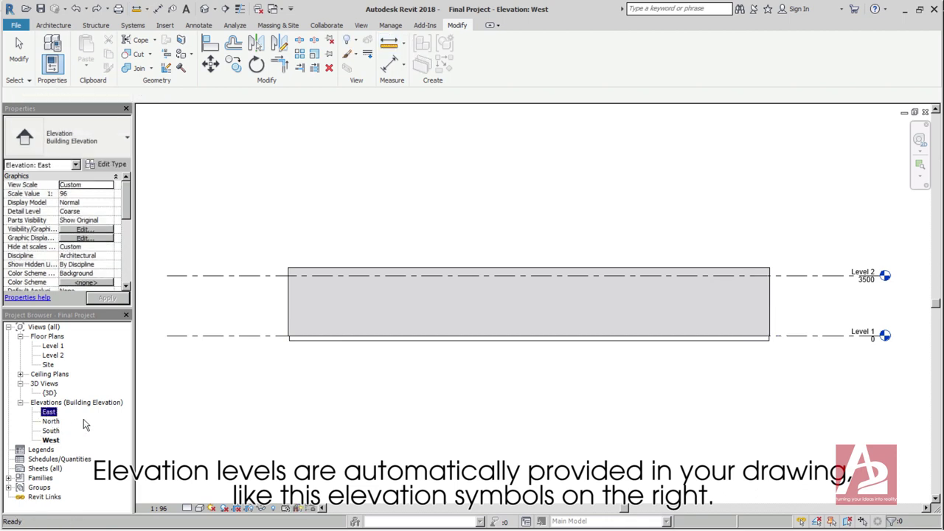
pyautogui.click(888, 311)
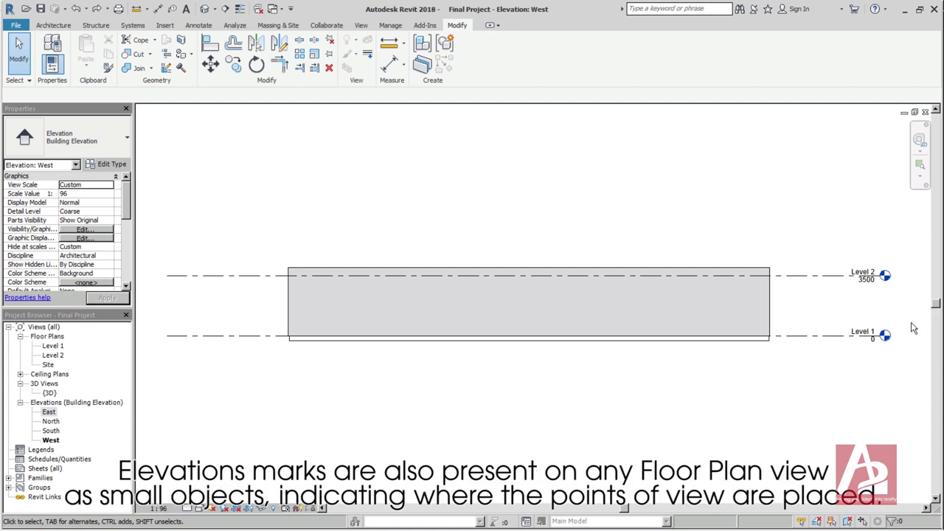
# Open the Level 1 floor plan, inspect the elevation markers around the building, and clear the selection
pyautogui.doubleClick(51, 346)
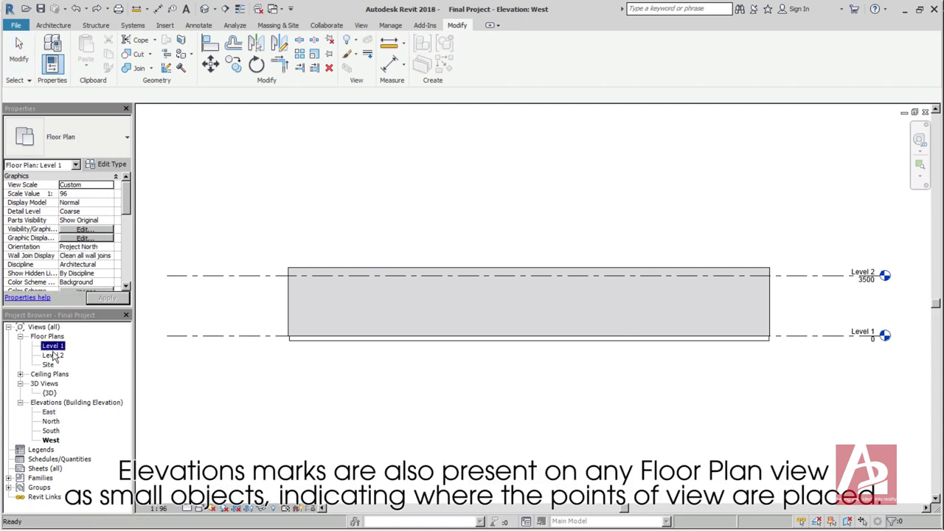
pyautogui.moveTo(448, 333); pyautogui.dragTo(475, 338, button='middle')
pyautogui.click(516, 145)
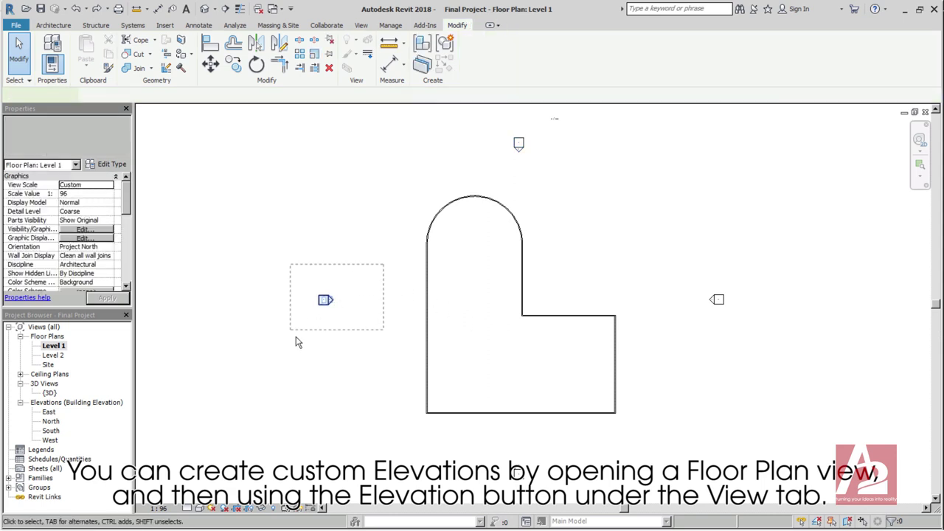
pyautogui.click(359, 204)
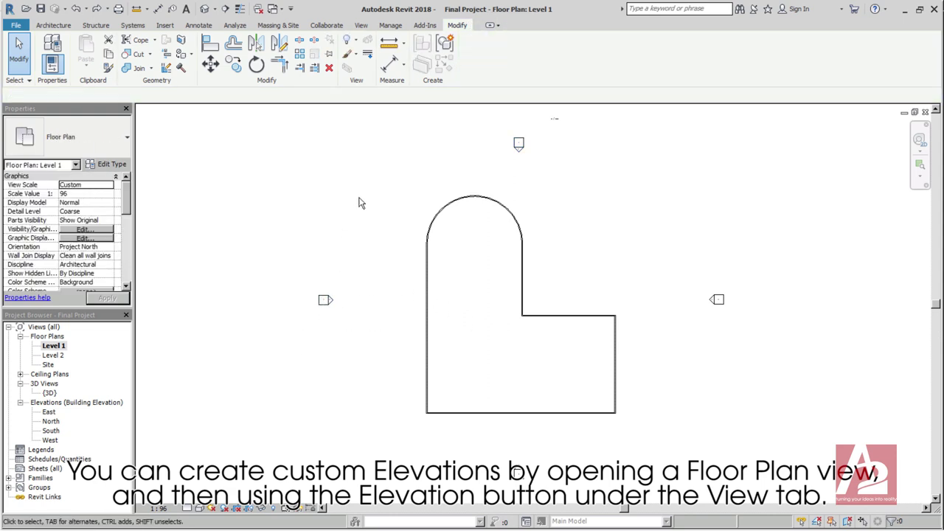
# Place a new building elevation marker in the open area east of the curved wall on the Level 1 plan
pyautogui.click(362, 25)
pyautogui.click(462, 55)
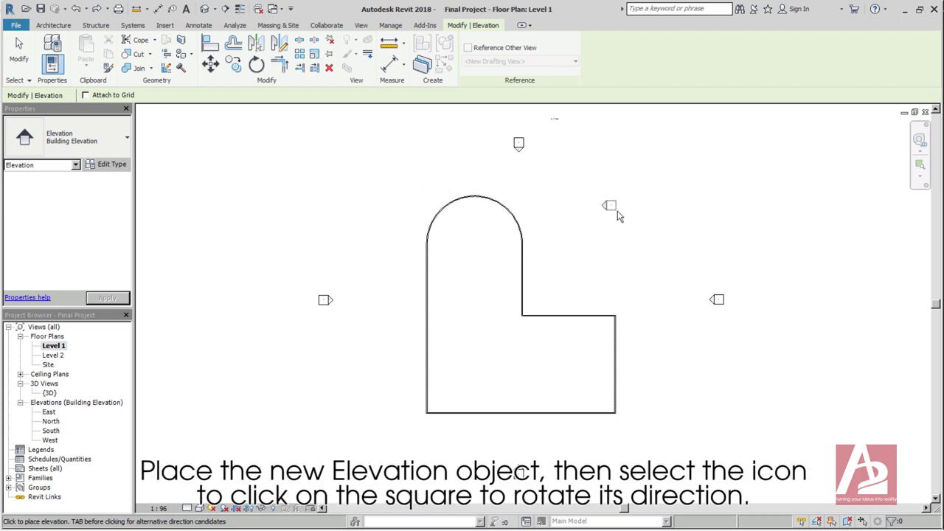
pyautogui.click(619, 216)
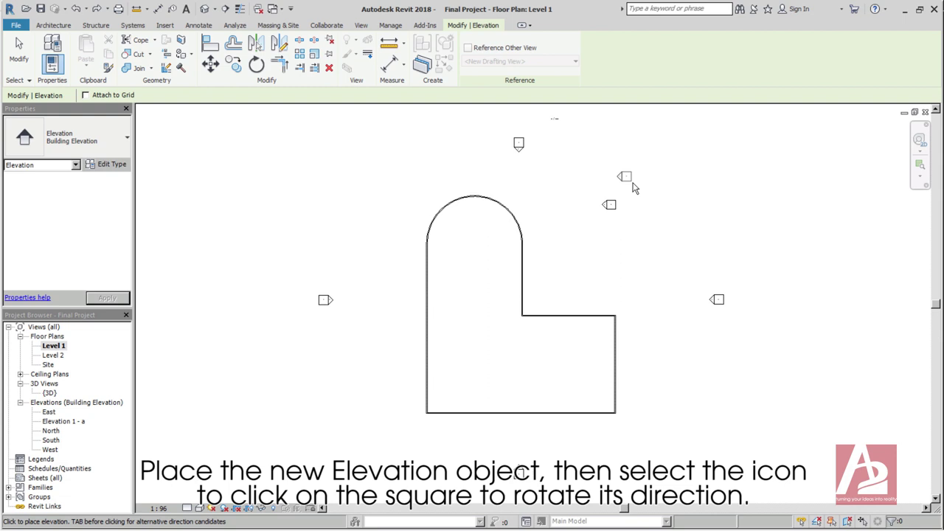
pyautogui.press('Escape')
pyautogui.press('Escape')
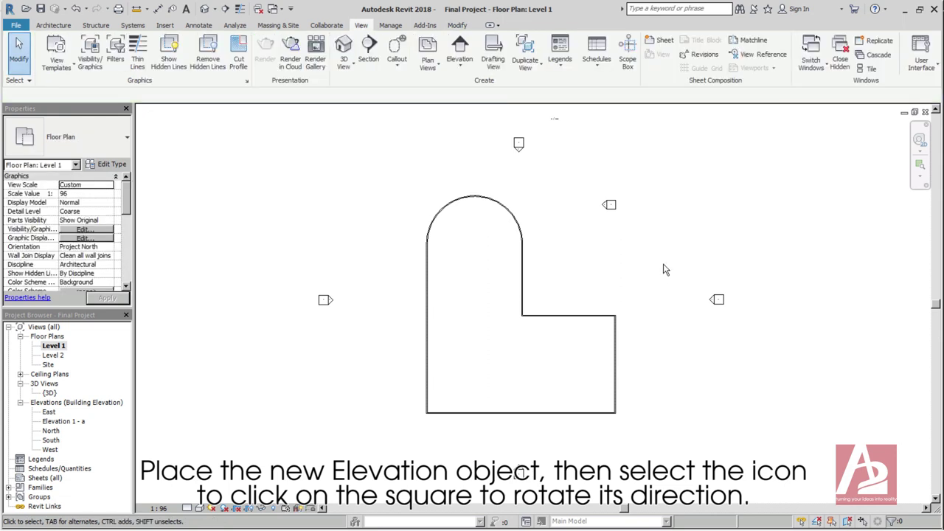
# Rotate the new building elevation marker northeast of the building so its sides face diagonally, and turn on the view facing southwest
pyautogui.click(618, 214)
pyautogui.click(602, 213)
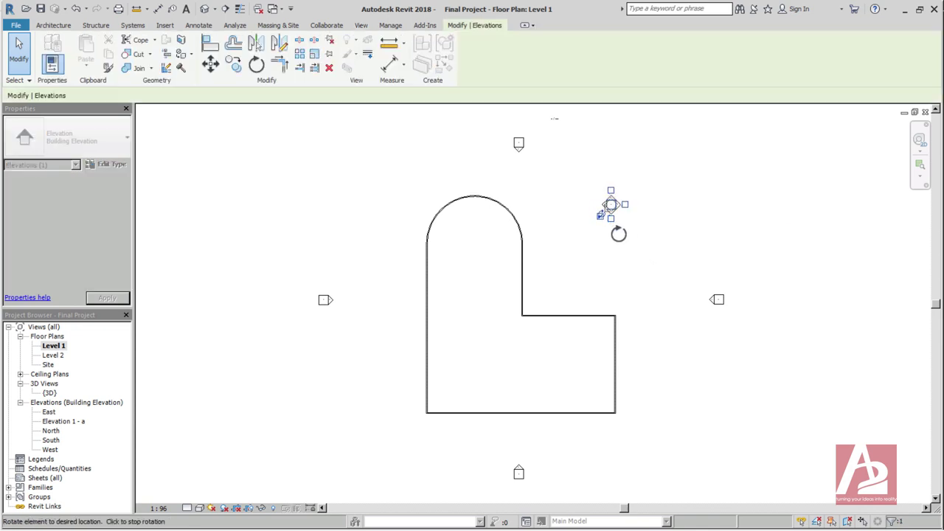
pyautogui.click(616, 234)
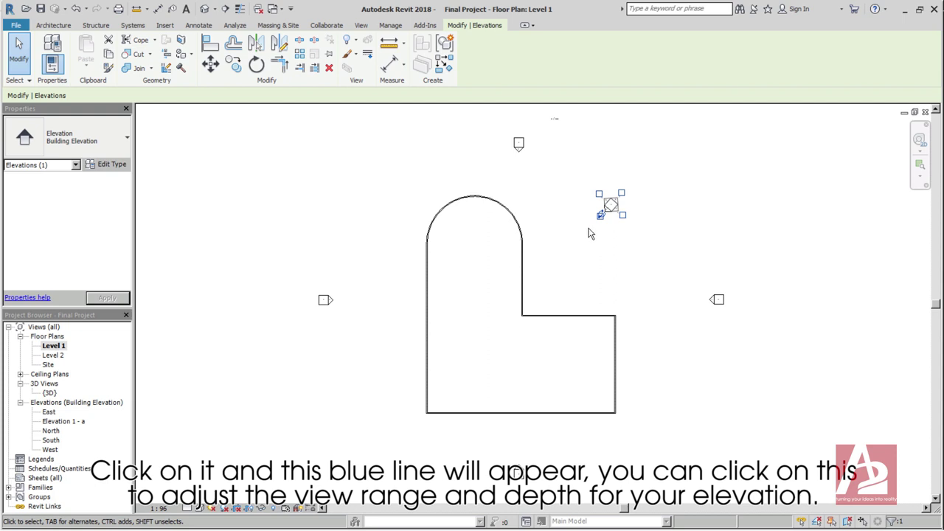
pyautogui.click(595, 225)
# Extend both ends of the diagonal elevation's view line so its range spans the building, and open the Elevation 1 - a view
pyautogui.click(610, 206)
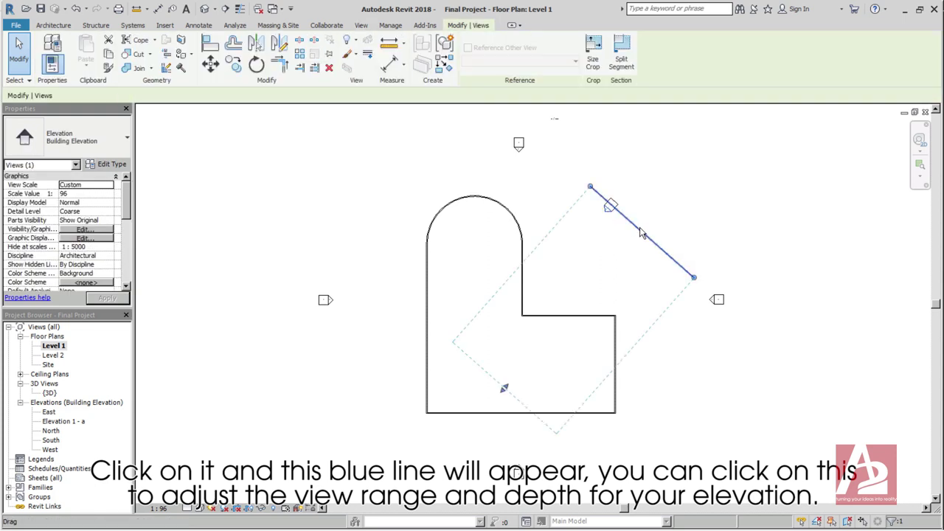
pyautogui.moveTo(624, 236); pyautogui.dragTo(664, 288)
pyautogui.click(659, 276)
pyautogui.click(656, 274)
pyautogui.click(664, 283)
pyautogui.click(697, 307)
pyautogui.click(556, 182)
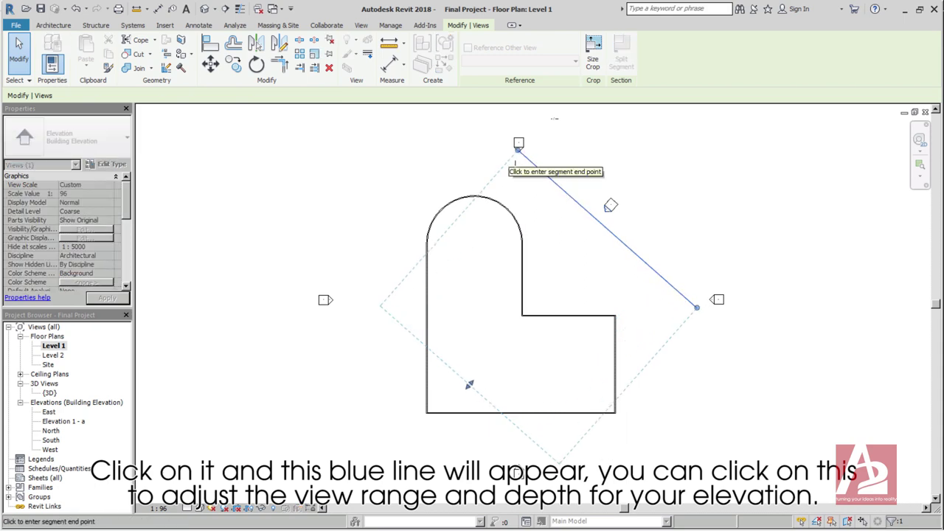
pyautogui.click(519, 168)
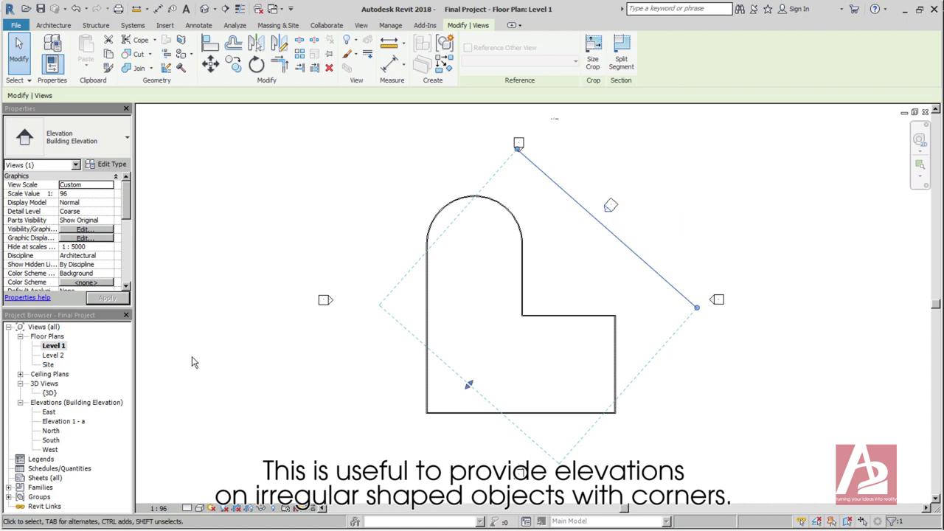
pyautogui.doubleClick(66, 423)
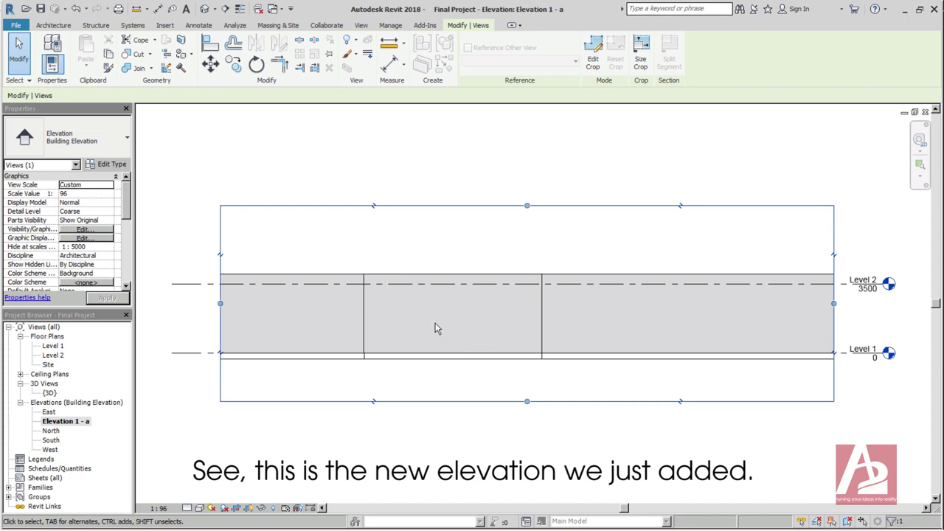
# Sketch a closed rectangular floor boundary about 17200 long in the Level 1 floor plan
pyautogui.doubleClick(53, 346)
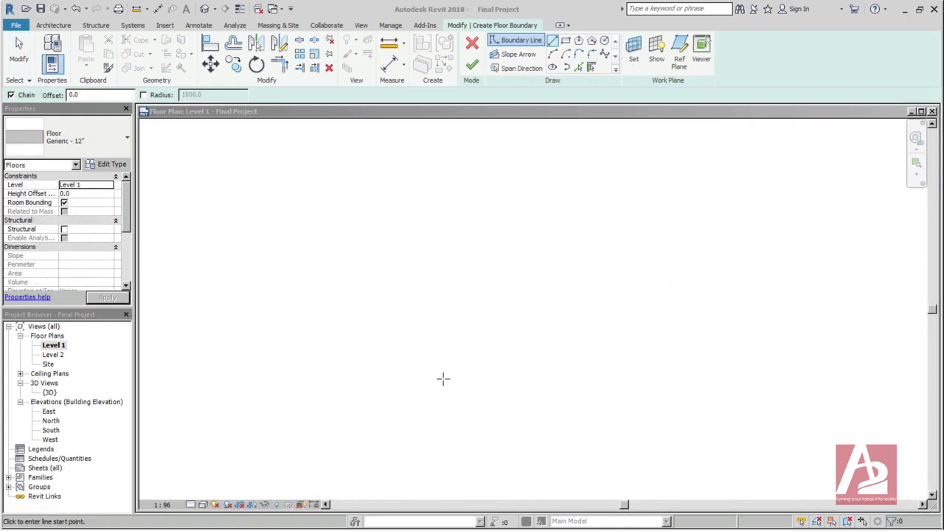
pyautogui.click(442, 377)
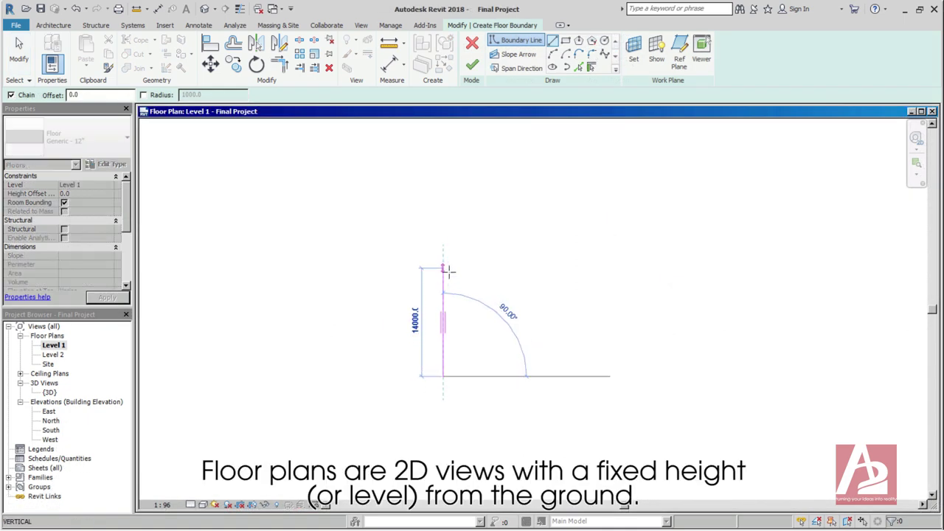
pyautogui.click(443, 243)
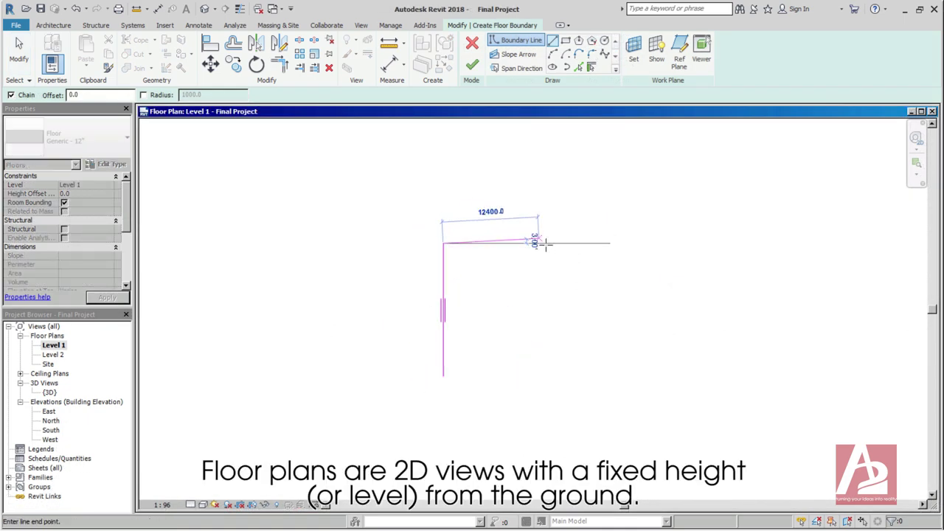
pyautogui.click(537, 243)
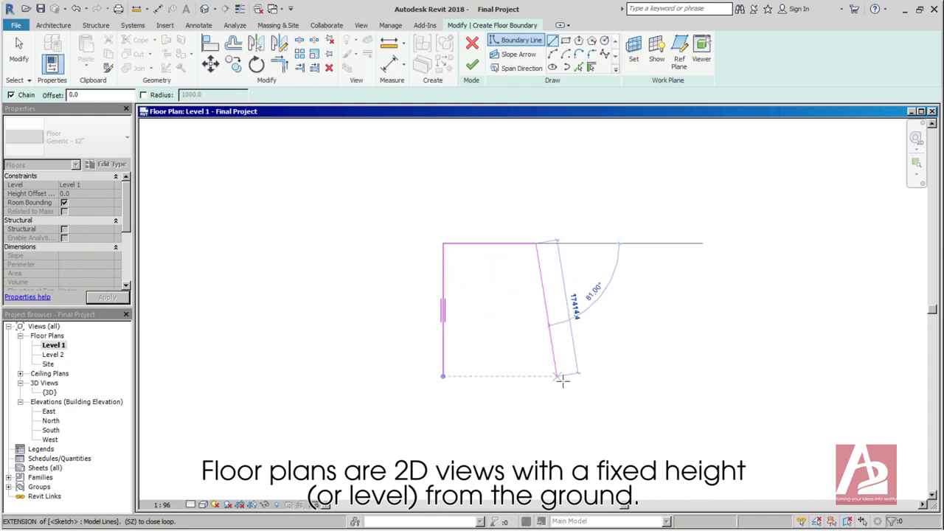
pyautogui.click(537, 377)
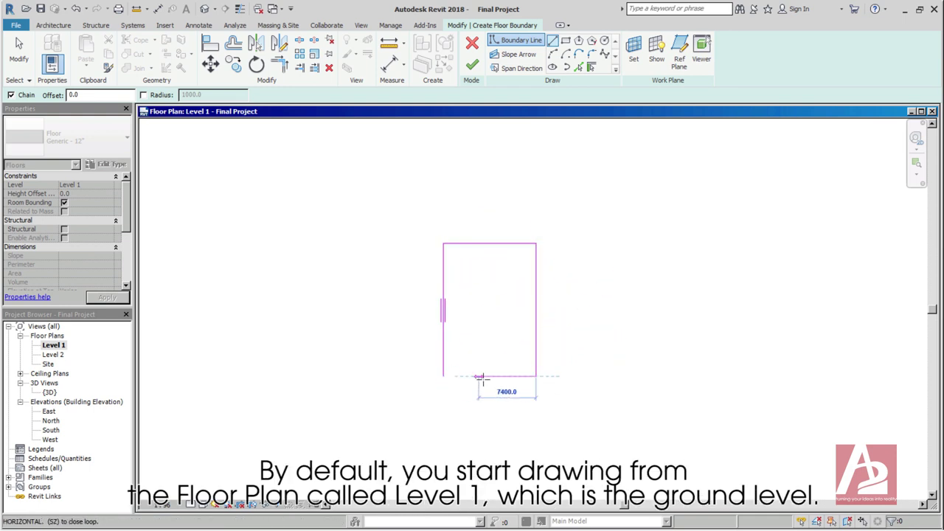
pyautogui.click(443, 376)
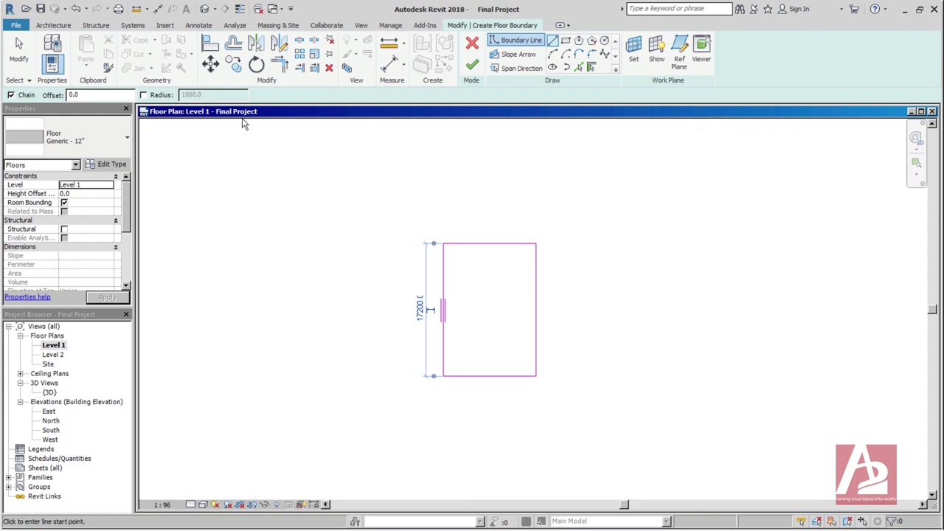
# Examine the level choices available for a new wall's height in the Level 1 floor plan, keeping it Unconnected
pyautogui.click(62, 346)
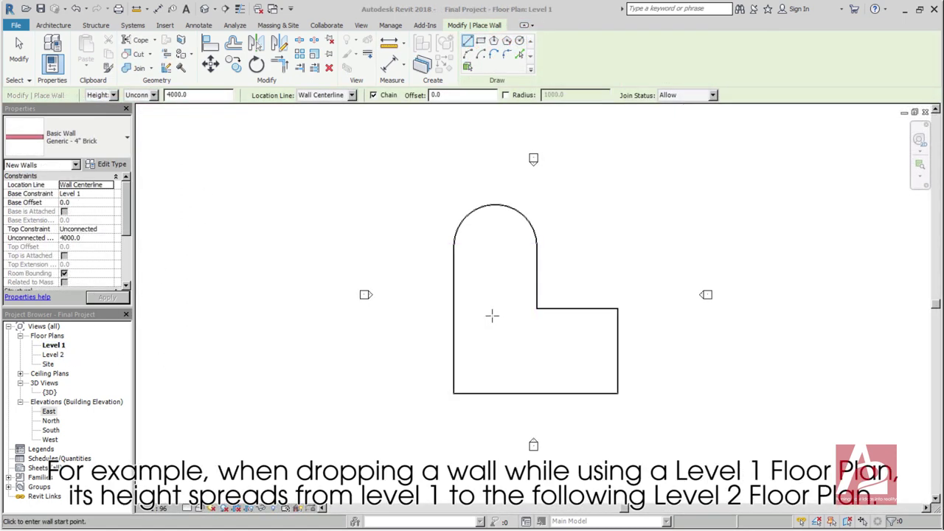
pyautogui.click(113, 94)
pyautogui.click(153, 94)
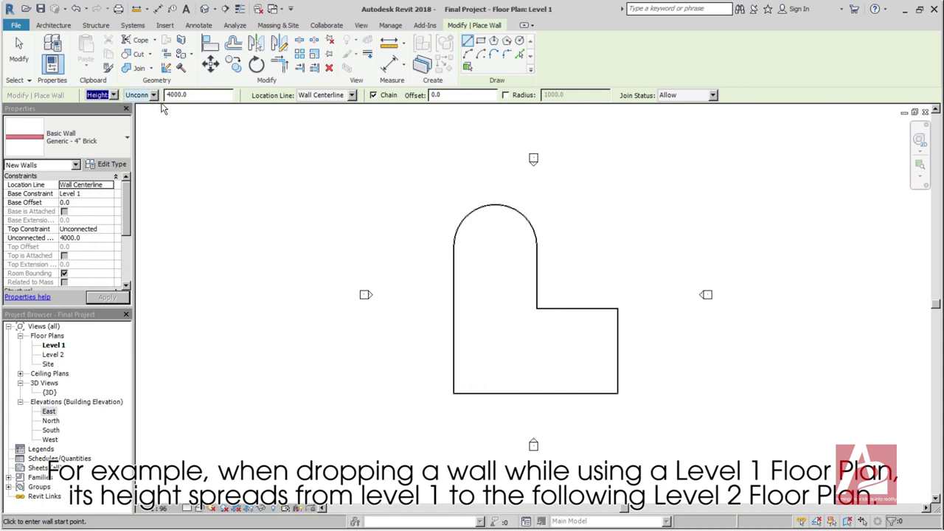
pyautogui.click(154, 95)
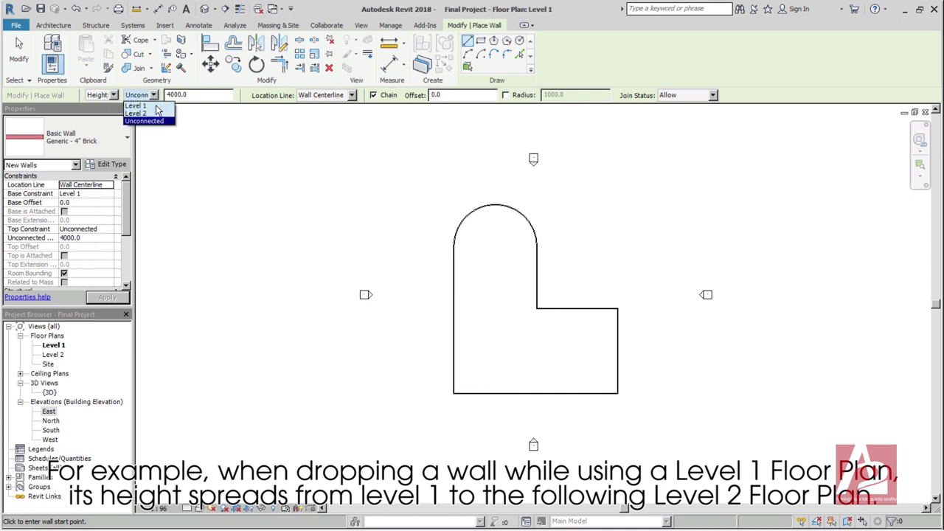
pyautogui.click(266, 375)
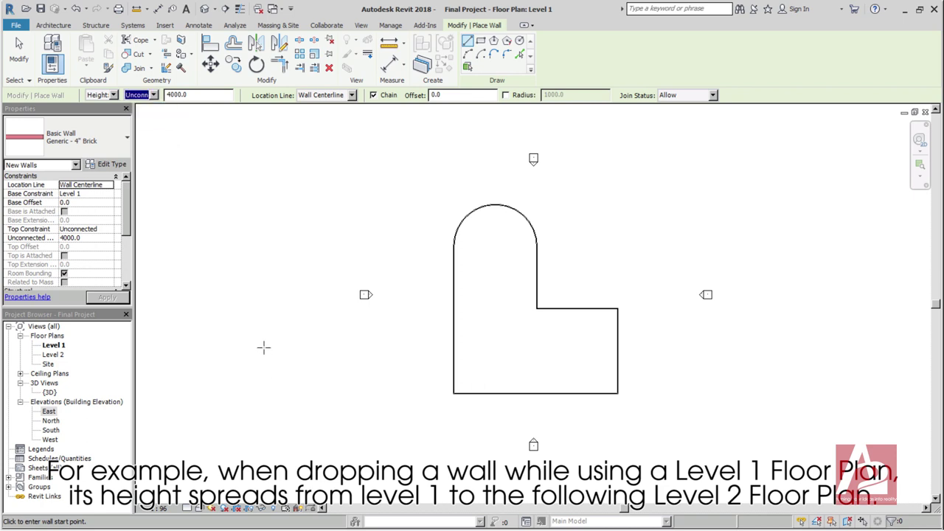
# Open the East elevation, inspect the walls and the level lines, and clear the selection
pyautogui.doubleClick(50, 412)
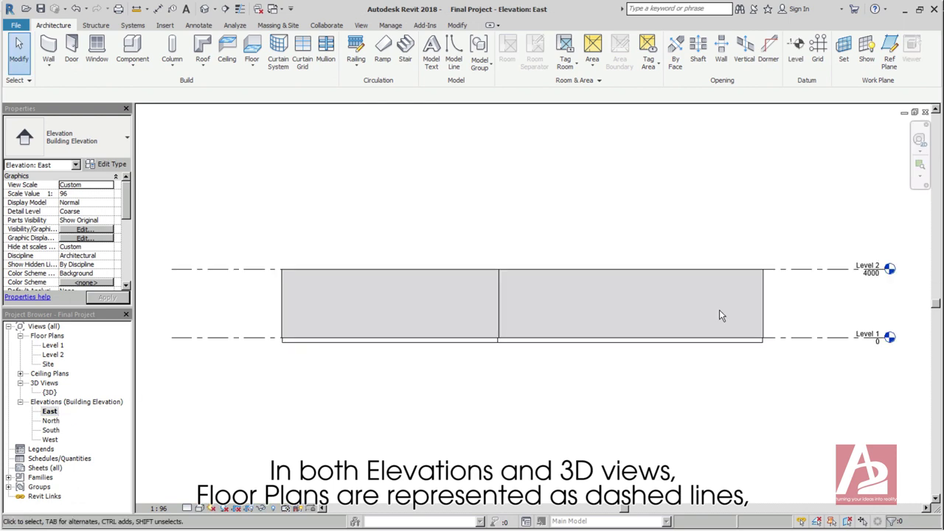
pyautogui.click(770, 312)
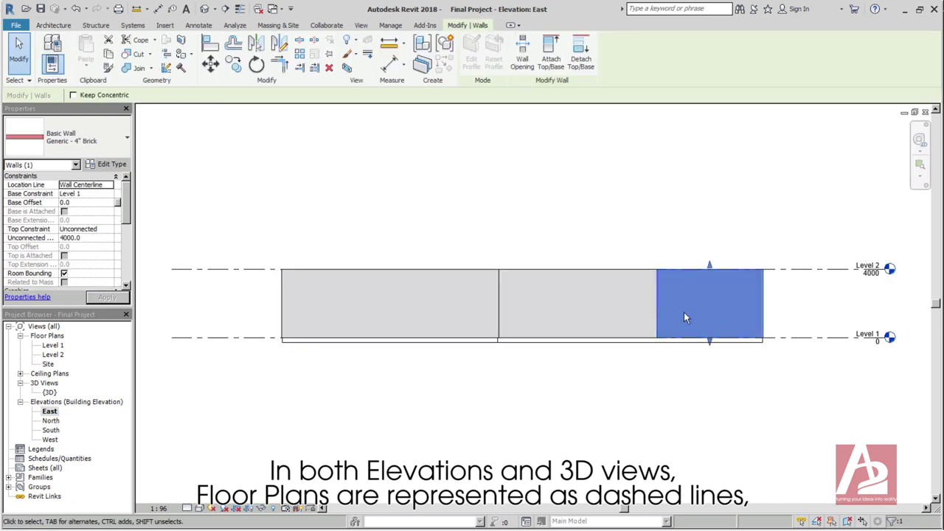
pyautogui.click(499, 307)
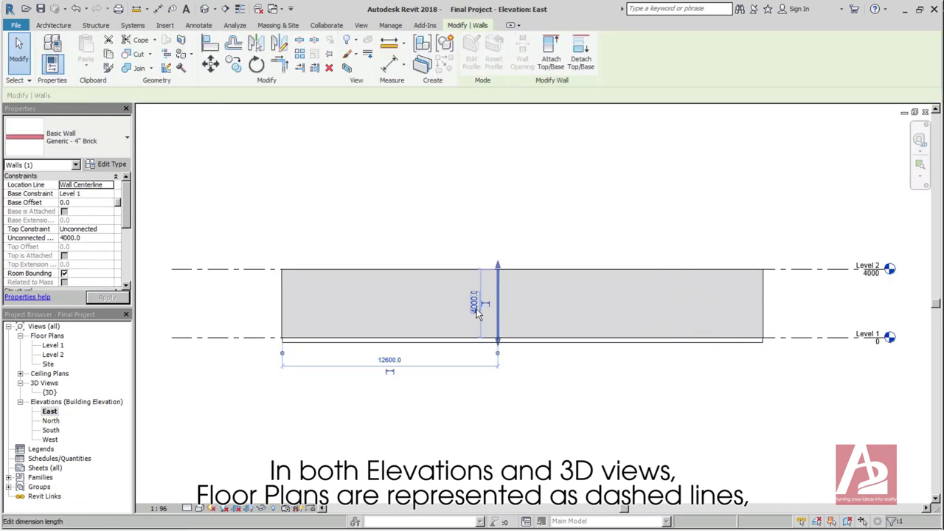
pyautogui.press('Escape')
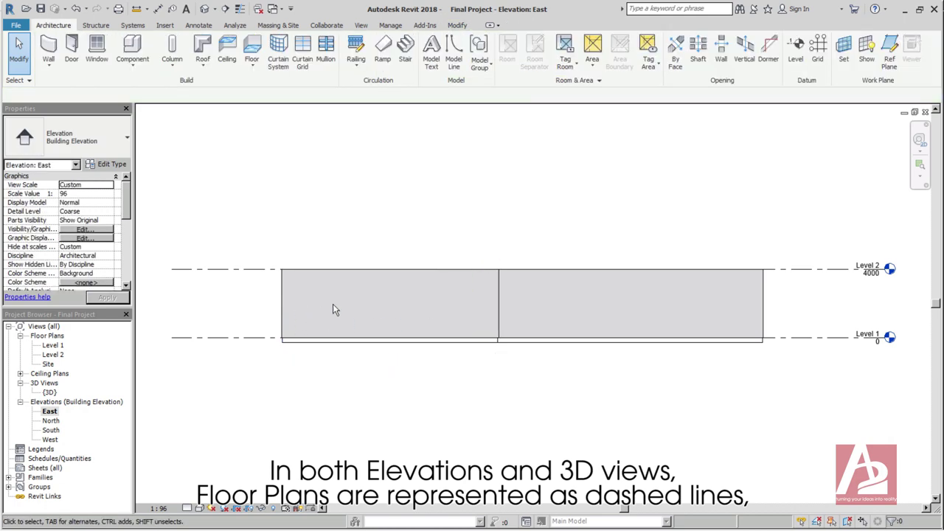
pyautogui.click(873, 329)
pyautogui.press('Escape')
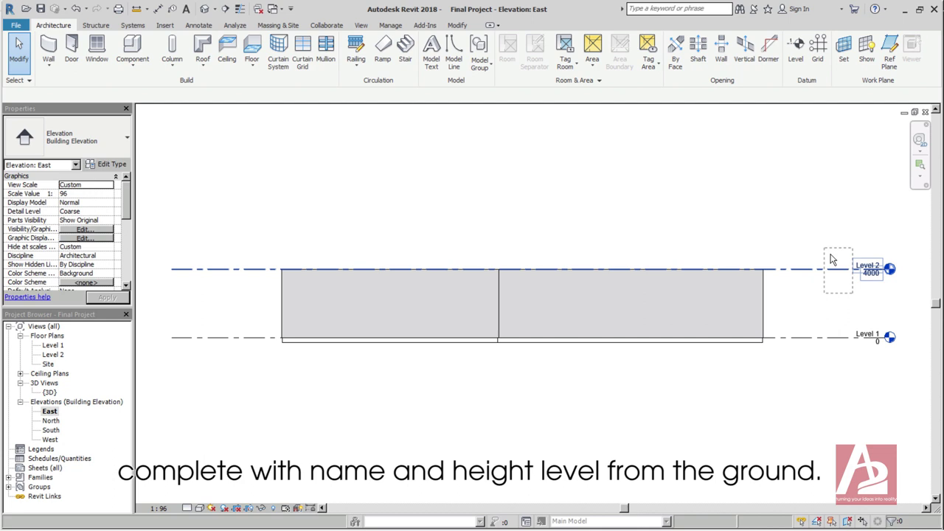
# Move Level 2 down to an elevation of 2000 in the East elevation, check both levels, and clear the selection
pyautogui.click(832, 260)
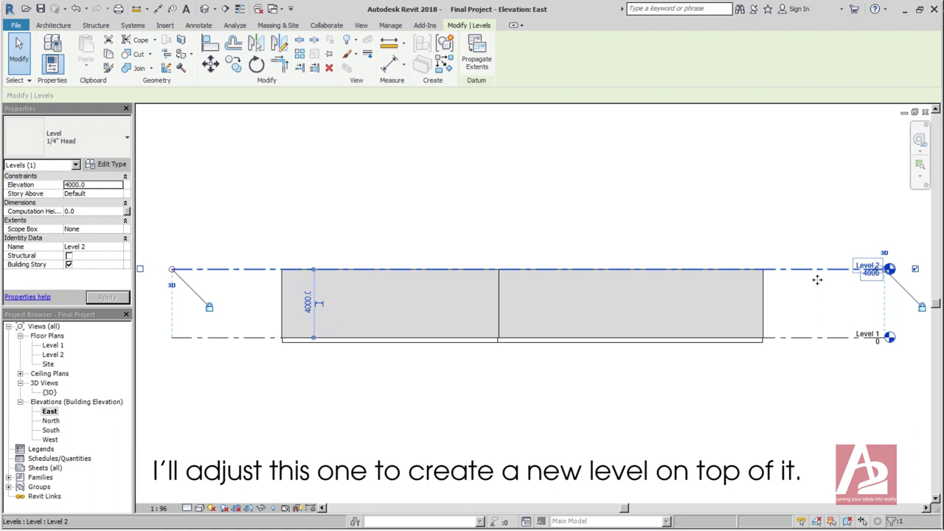
pyautogui.moveTo(817, 281); pyautogui.dragTo(818, 308)
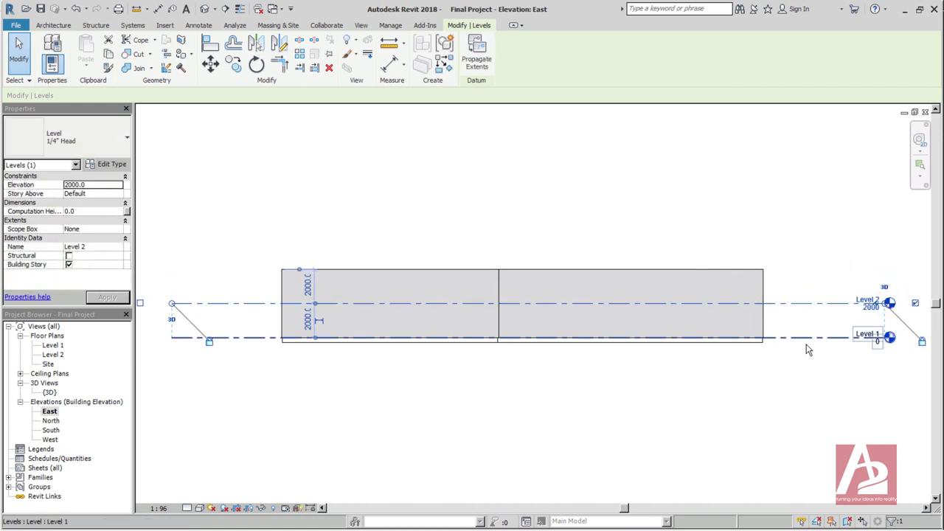
pyautogui.click(875, 337)
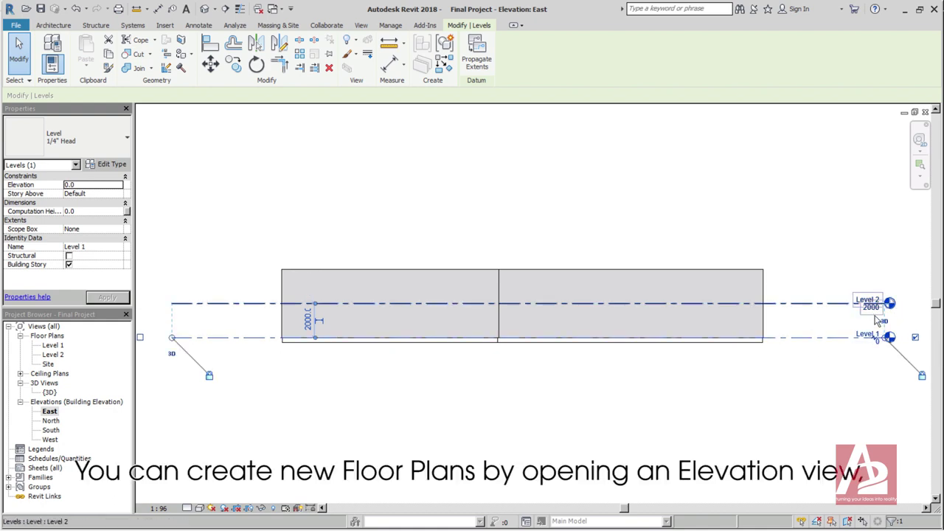
pyautogui.click(875, 317)
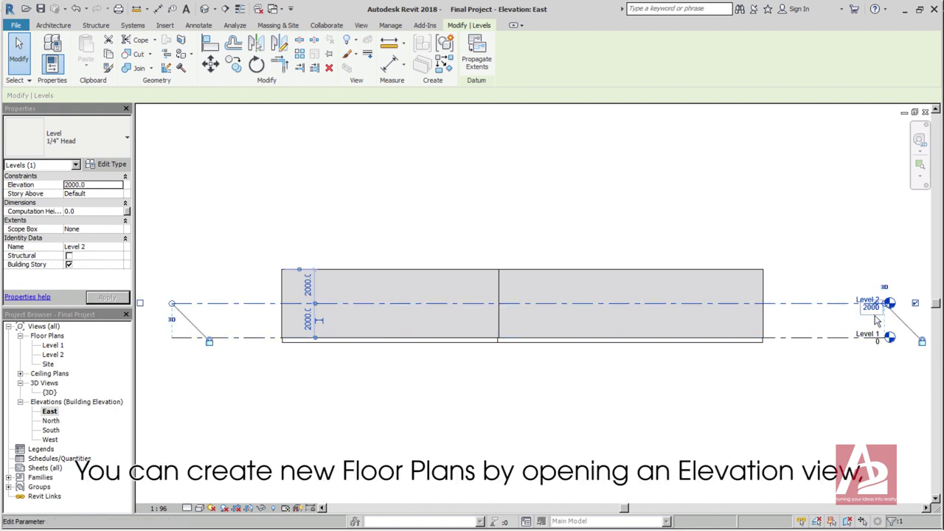
pyautogui.click(838, 263)
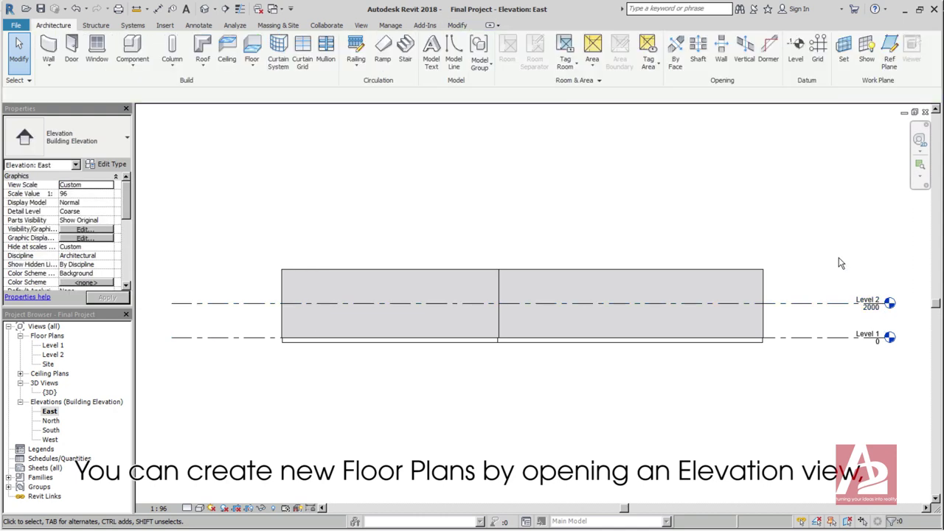
# Place a new level with a plan view at 4000 along the top of the walls, aligned with the ends of the existing levels
pyautogui.click(836, 306)
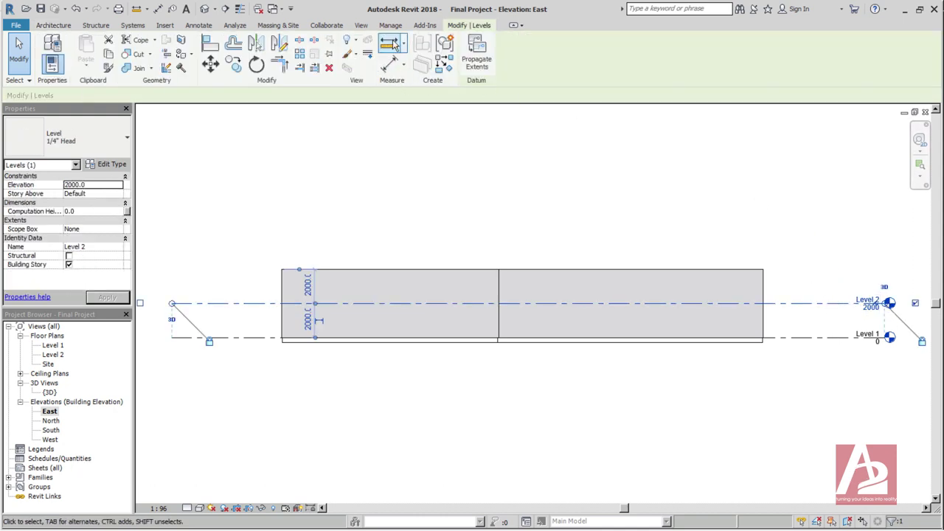
pyautogui.click(360, 25)
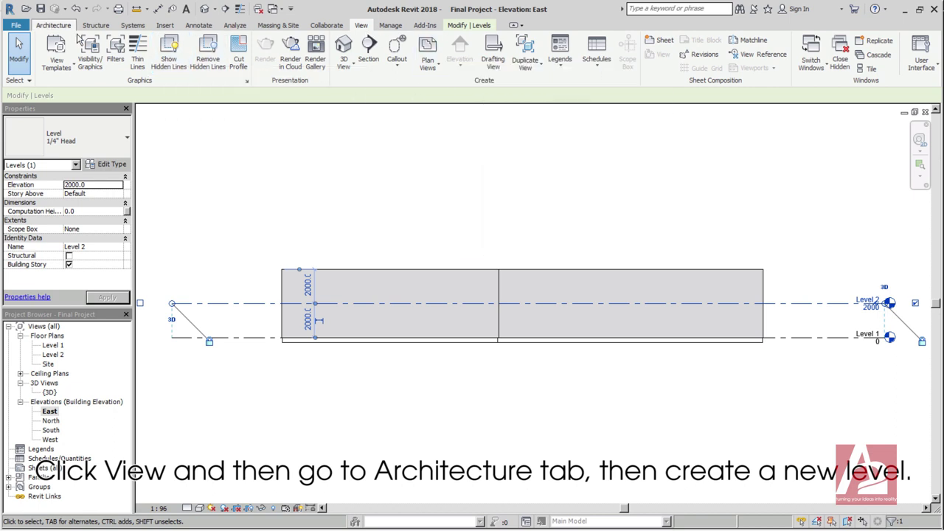
pyautogui.click(53, 25)
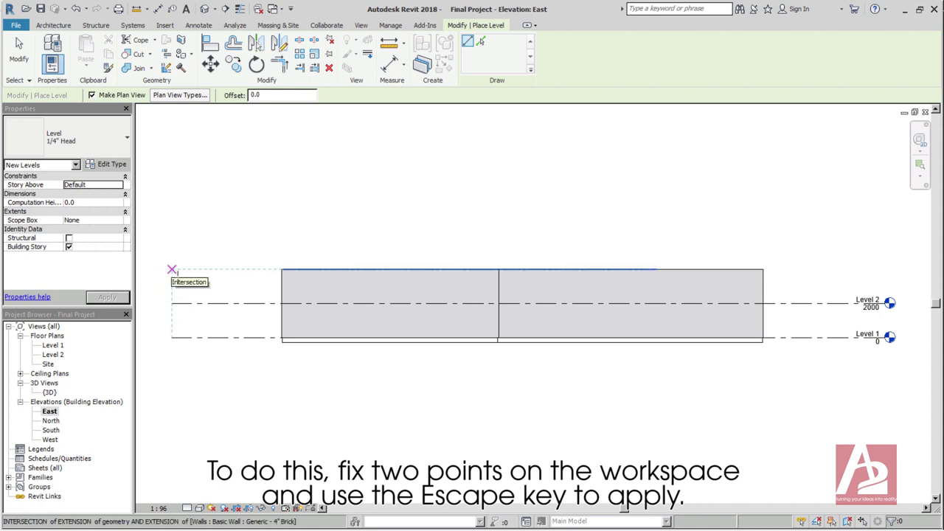
pyautogui.click(171, 270)
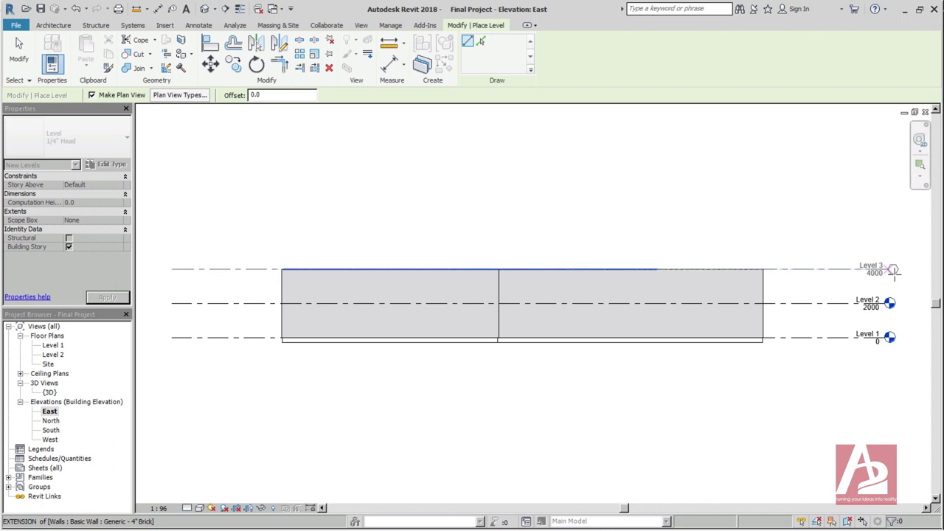
pyautogui.click(890, 271)
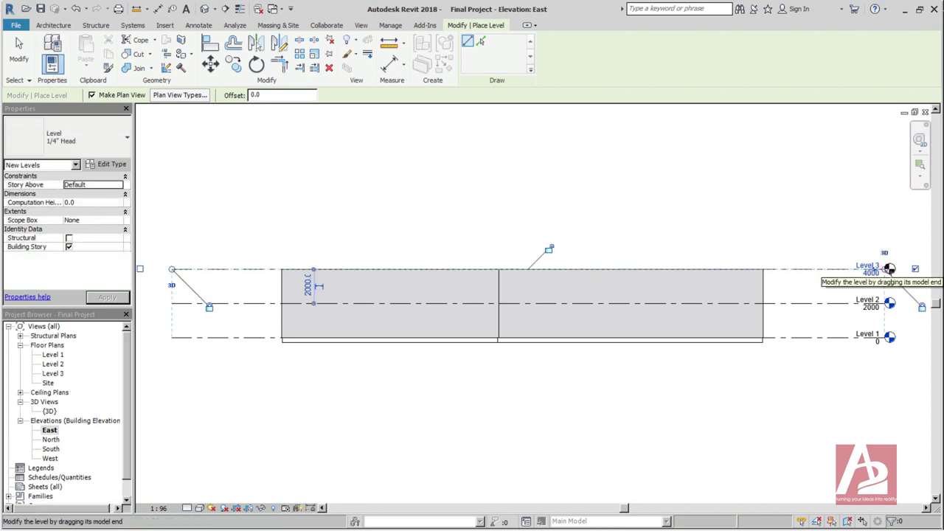
pyautogui.press('Escape')
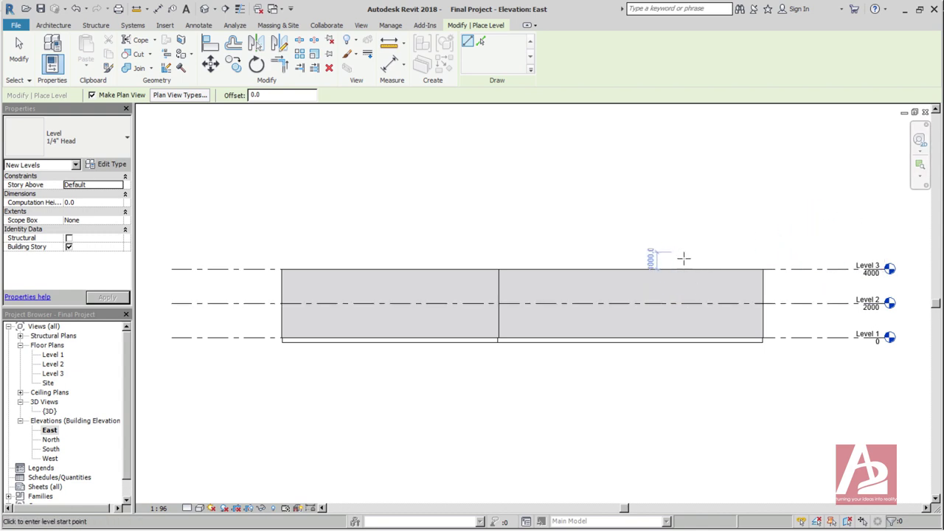
pyautogui.press('Escape')
pyautogui.press('Escape')
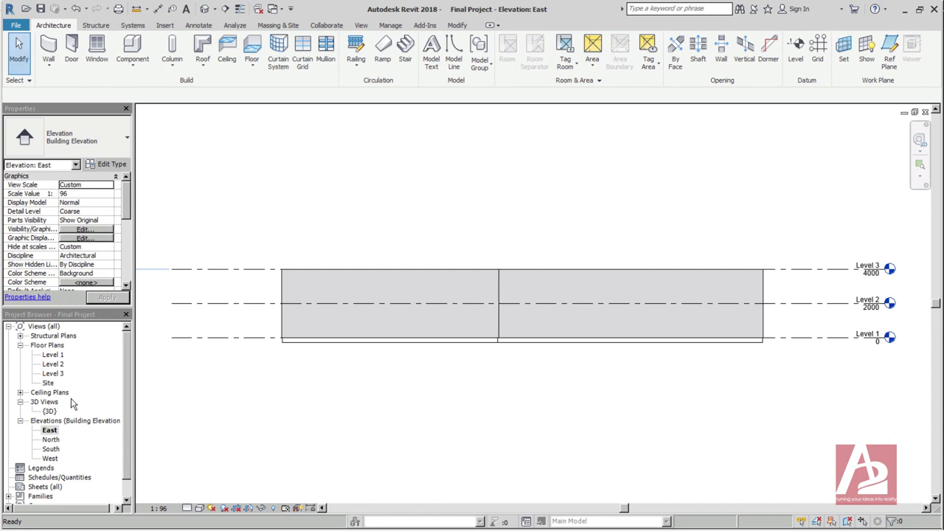
# Rename the Level 3 floor plan as ROOF
pyautogui.click(53, 374)
pyautogui.rightClick(56, 374)
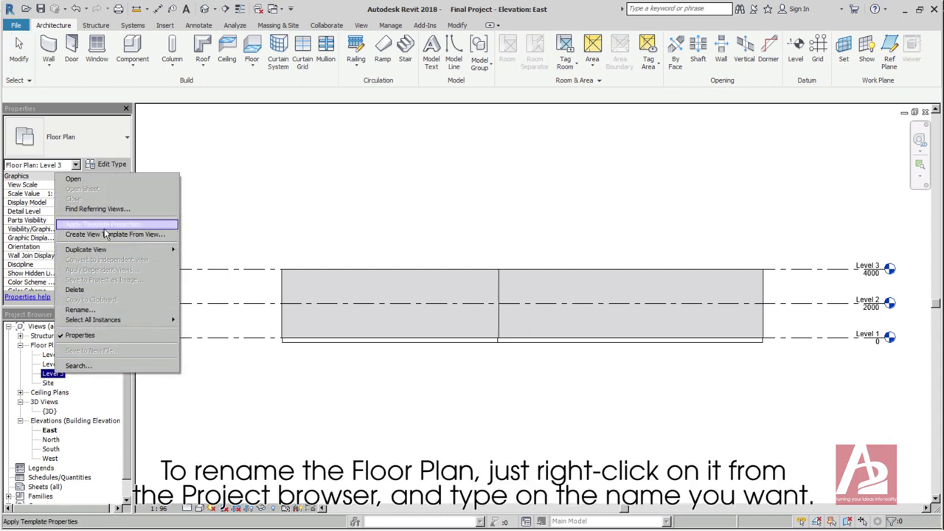
pyautogui.click(89, 310)
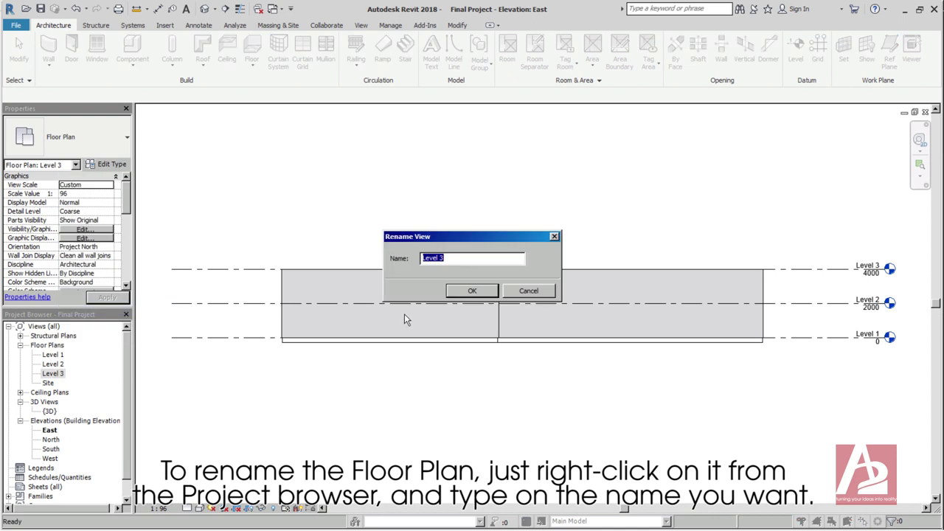
pyautogui.write('ROOF')
pyautogui.click(485, 293)
pyautogui.click(513, 284)
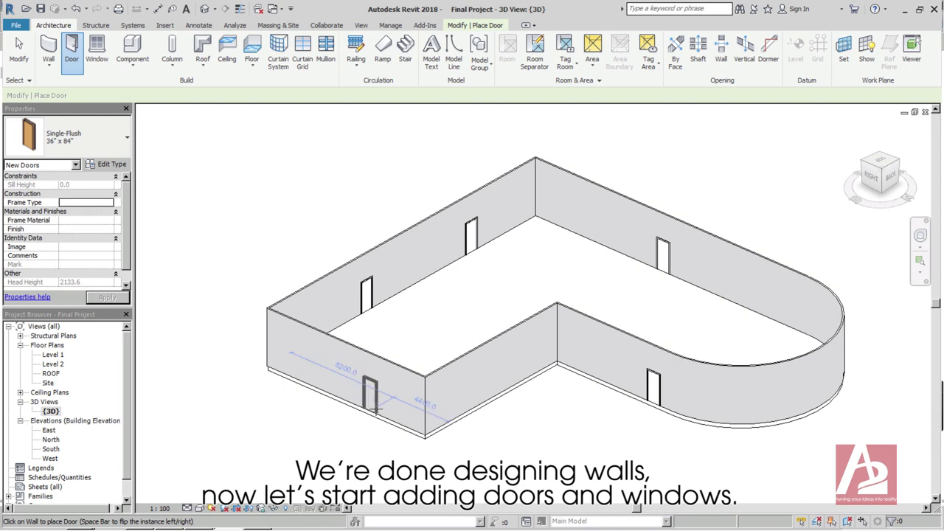
# Place Fixed 36" x 48" windows between the doors along the straight and curved walls in the 3D view
pyautogui.click(97, 50)
pyautogui.click(488, 369)
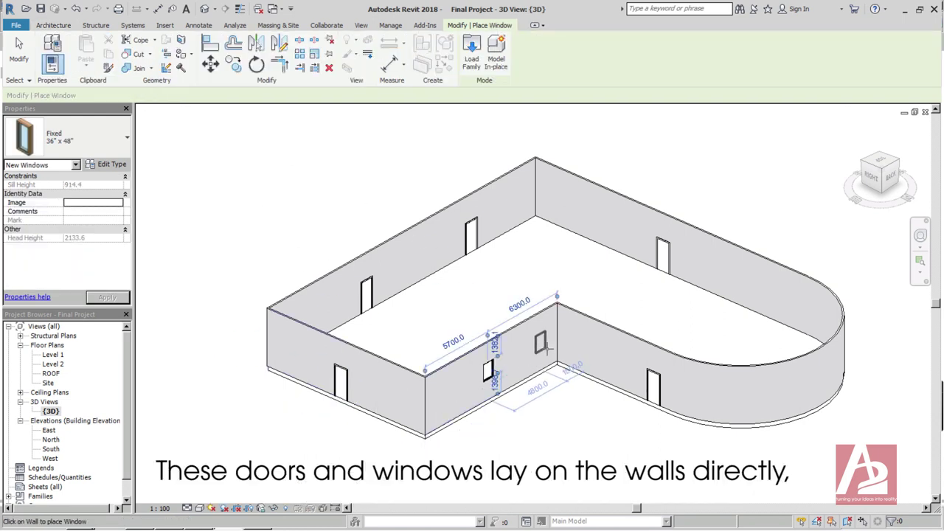
pyautogui.click(545, 343)
pyautogui.click(626, 362)
pyautogui.click(760, 397)
pyautogui.click(825, 369)
pyautogui.click(767, 295)
pyautogui.click(589, 208)
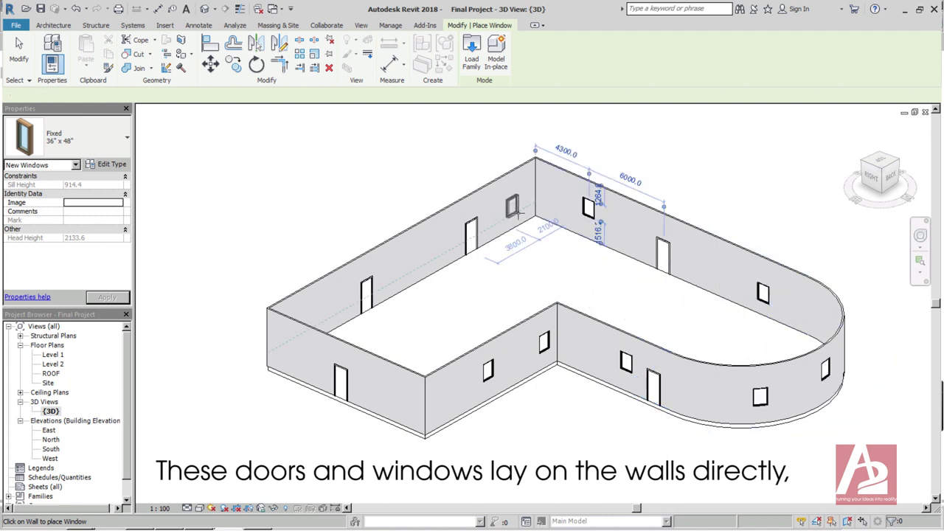
pyautogui.click(507, 214)
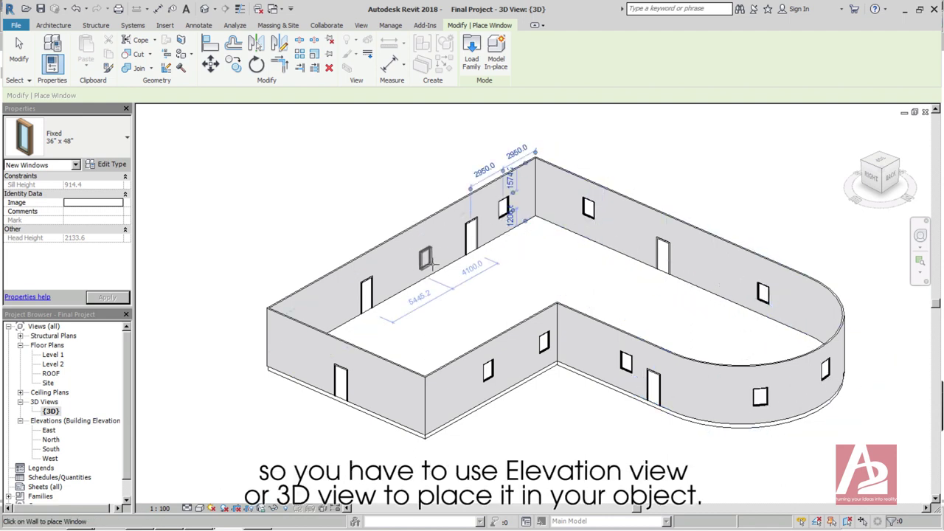
pyautogui.click(428, 261)
pyautogui.click(334, 307)
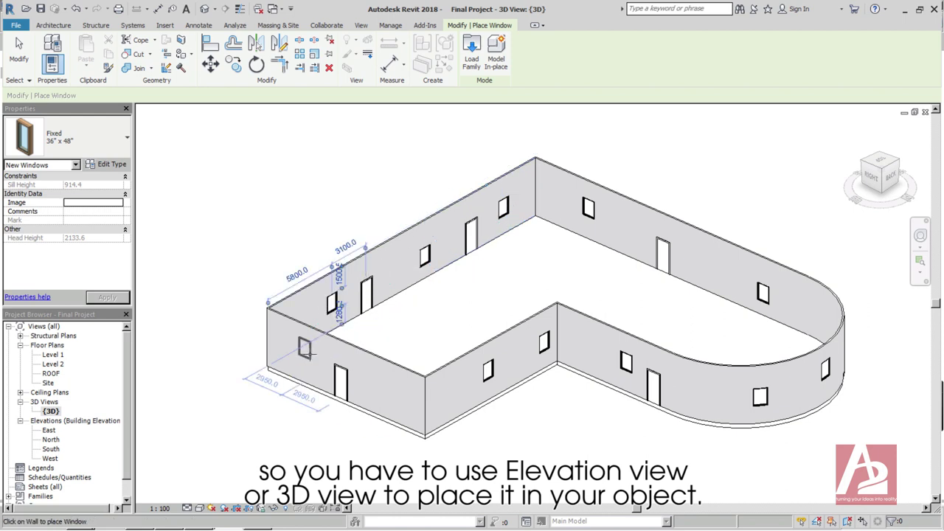
pyautogui.click(309, 354)
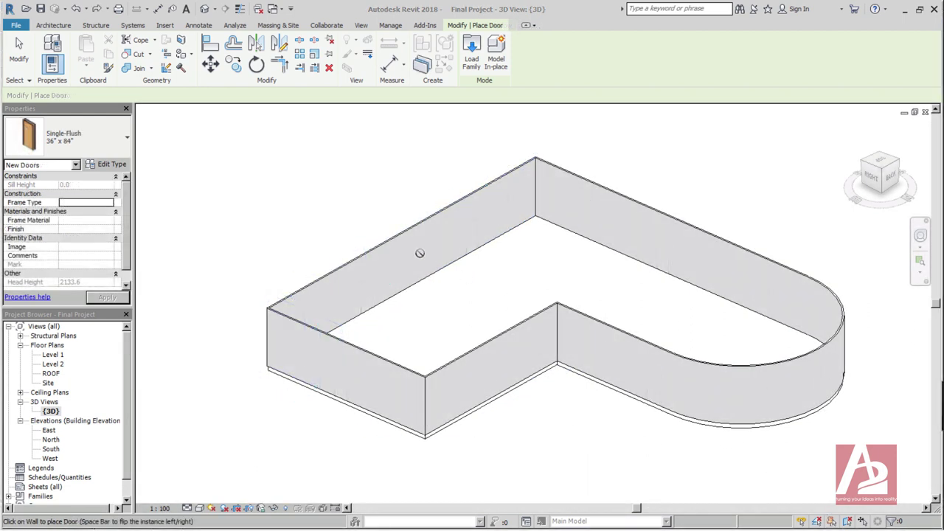
# Place four Single-Flush 36" x 84" doors: one on each of the three straight near walls and one on the curved wall
pyautogui.click(63, 25)
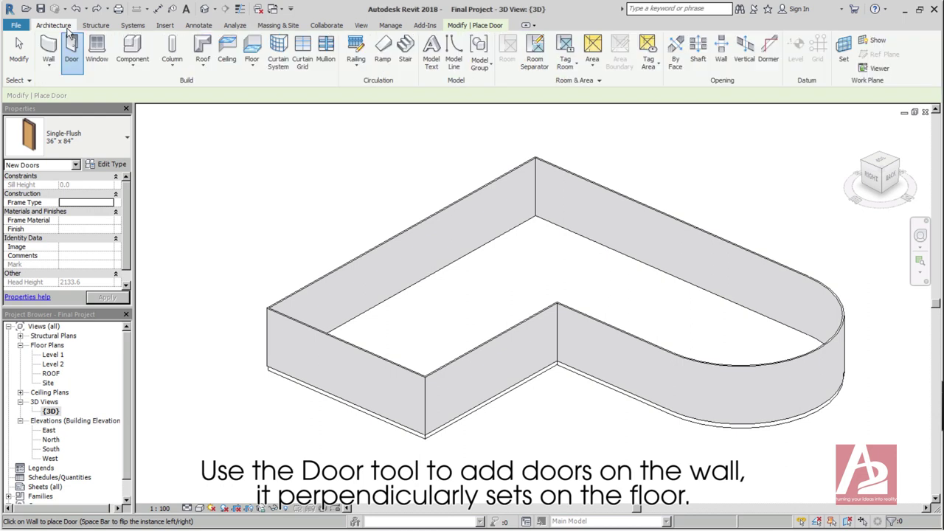
pyautogui.click(338, 383)
pyautogui.click(496, 385)
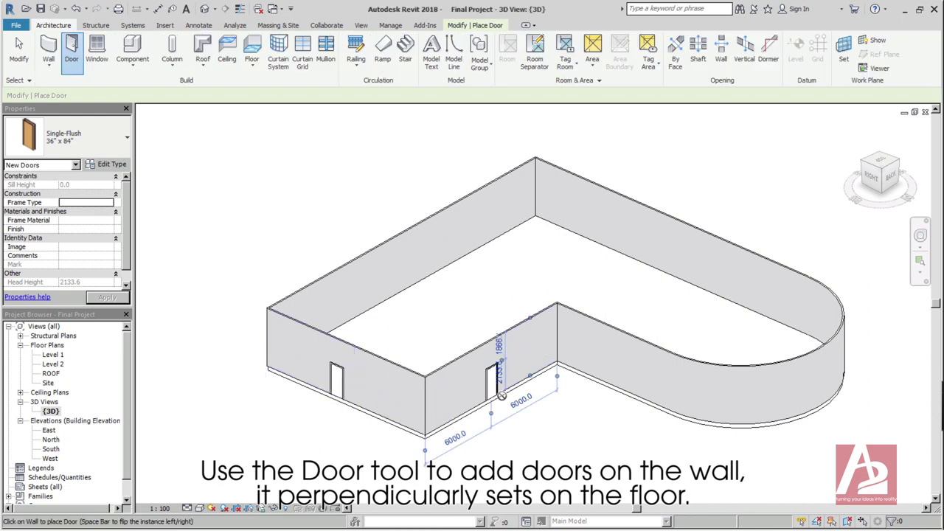
pyautogui.click(664, 396)
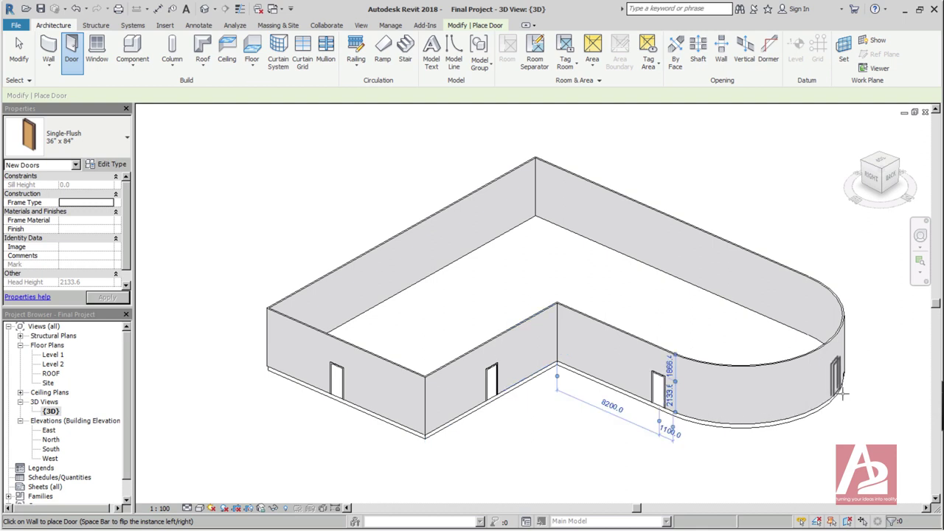
pyautogui.click(813, 414)
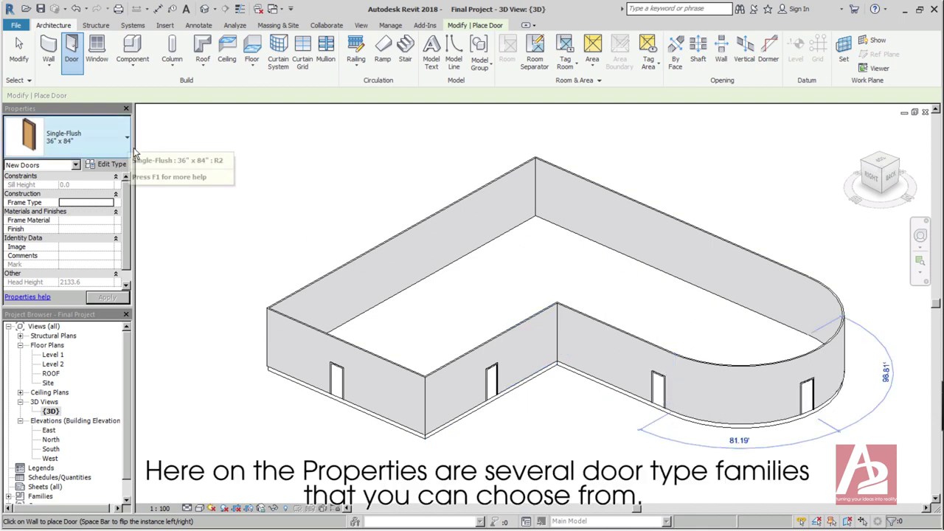
# Place four Single-Flush 34" x 80" doors, two on each of the two long far walls
pyautogui.click(129, 147)
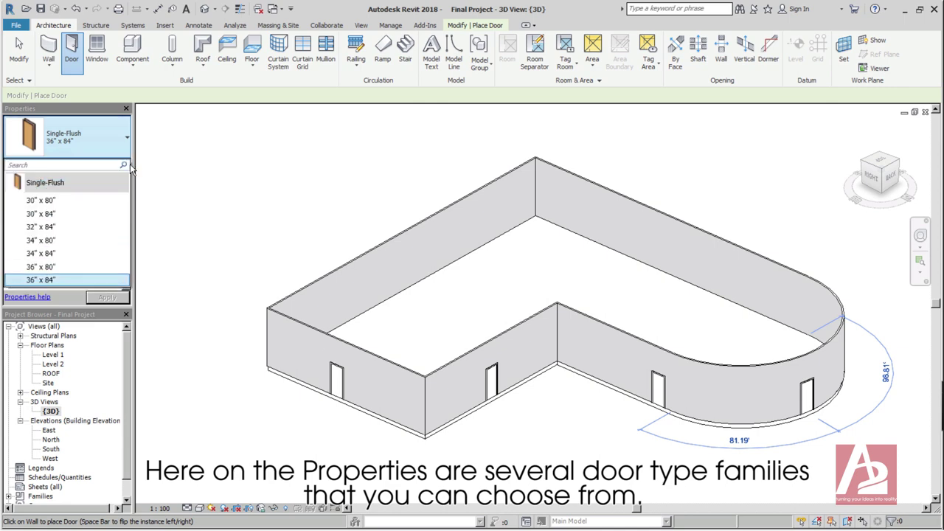
pyautogui.click(67, 244)
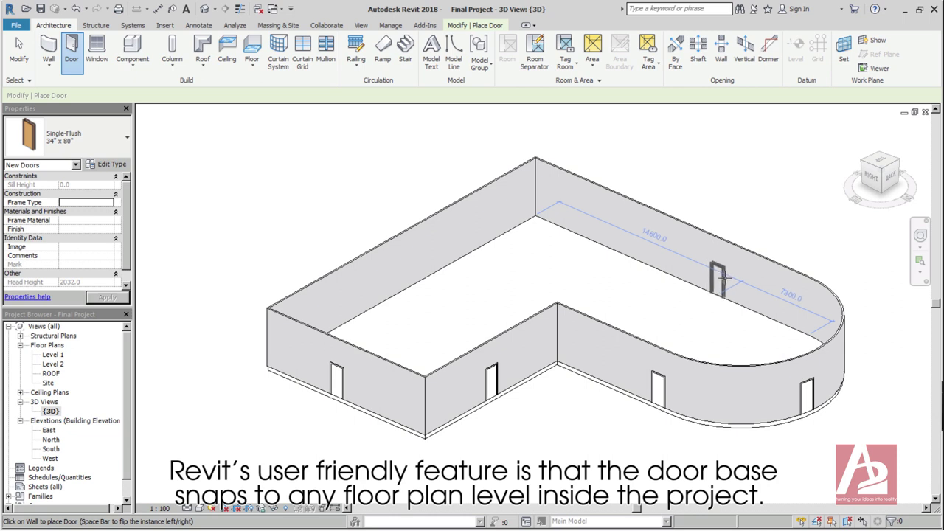
pyautogui.click(609, 236)
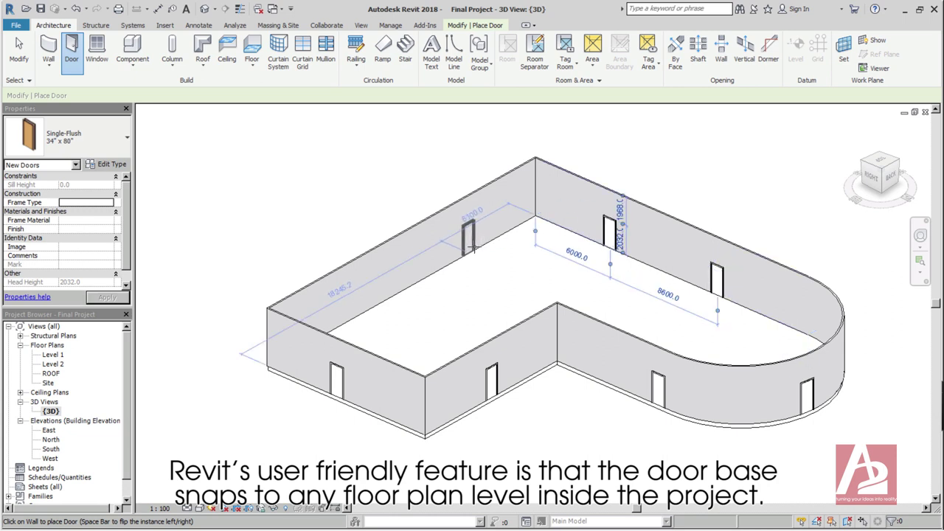
pyautogui.click(377, 287)
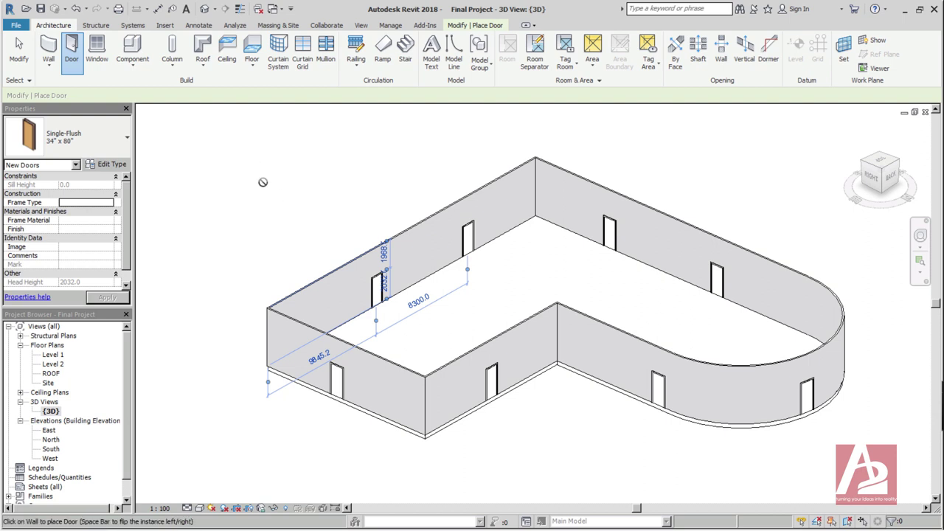
# Place six Fixed 36" x 48" windows beside the doors: four on the straight near walls, one on the curved wall, one on a far wall
pyautogui.click(97, 49)
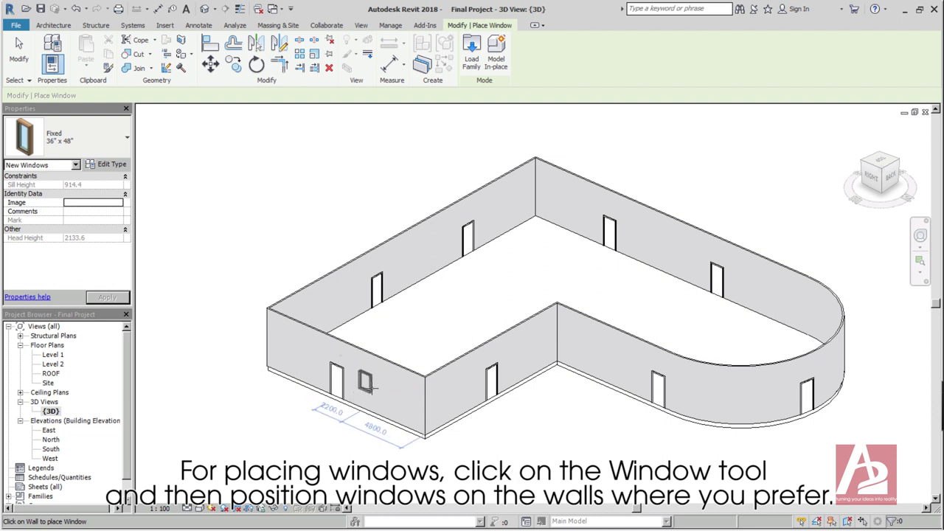
pyautogui.click(378, 389)
pyautogui.click(467, 389)
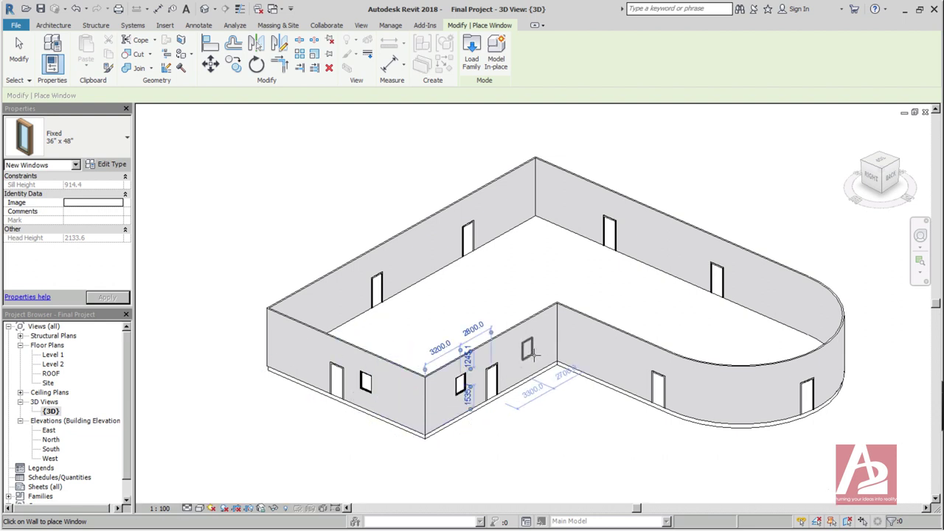
pyautogui.click(538, 354)
pyautogui.click(602, 359)
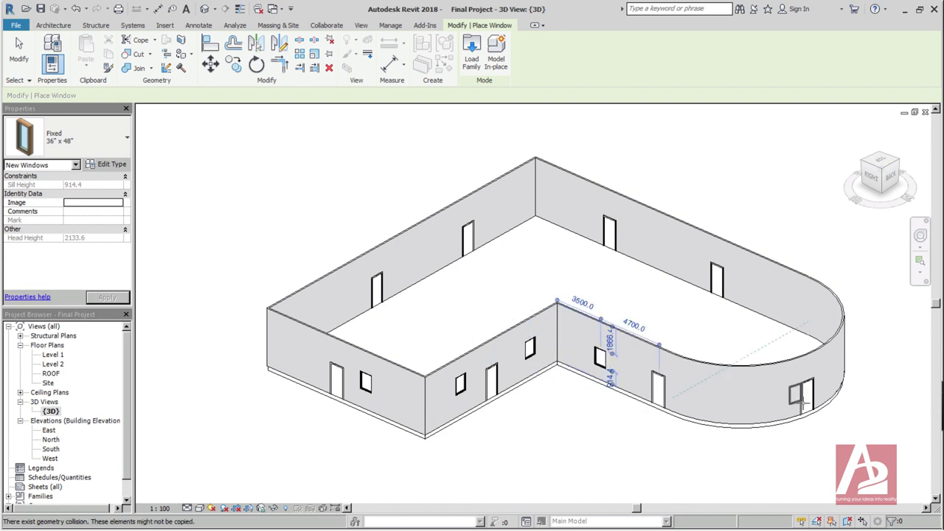
pyautogui.click(760, 402)
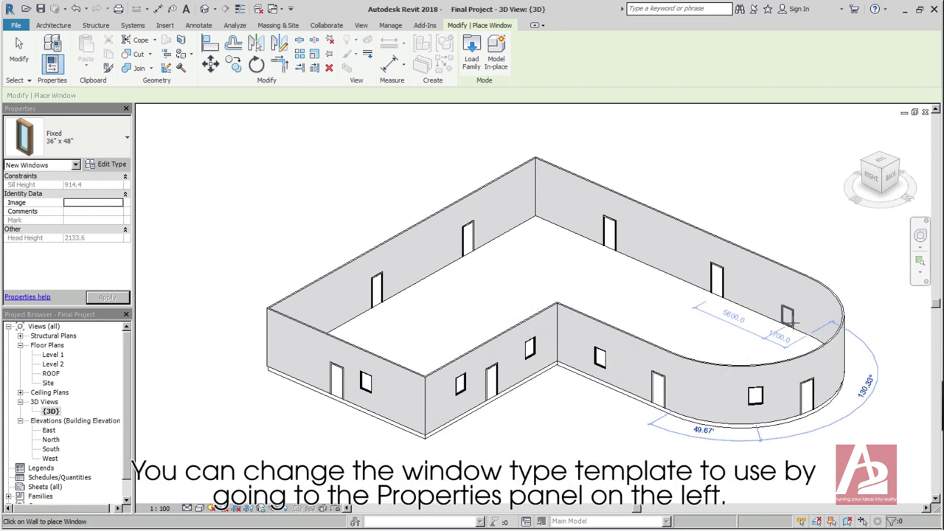
pyautogui.click(776, 298)
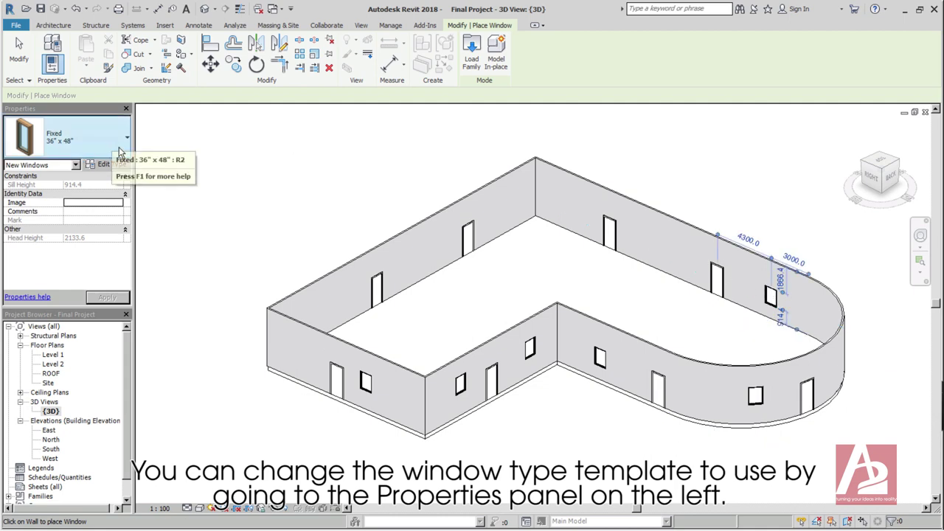
# Place seven Window-Casement-Double 34" x 36" windows, two and four on the long far walls and one on the short near wall
pyautogui.click(120, 151)
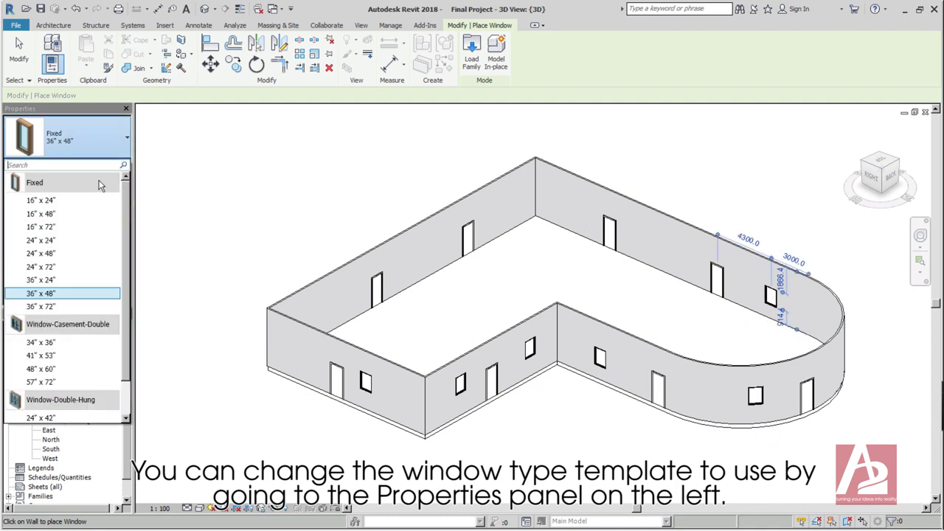
pyautogui.click(41, 343)
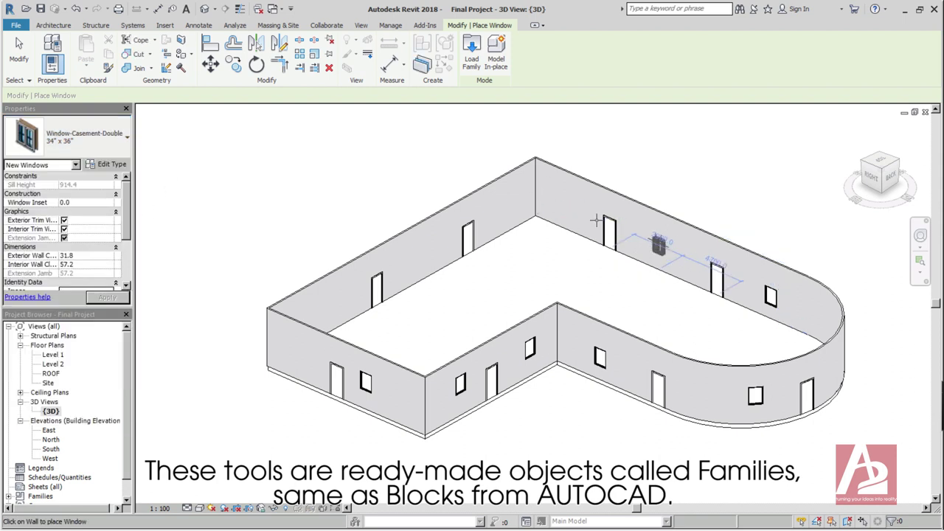
pyautogui.click(658, 245)
pyautogui.click(572, 206)
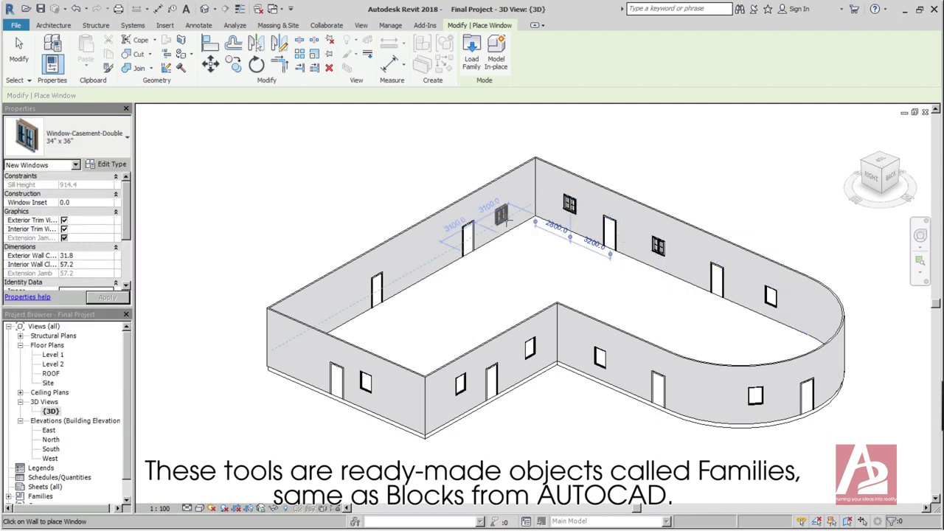
pyautogui.click(503, 216)
pyautogui.click(434, 257)
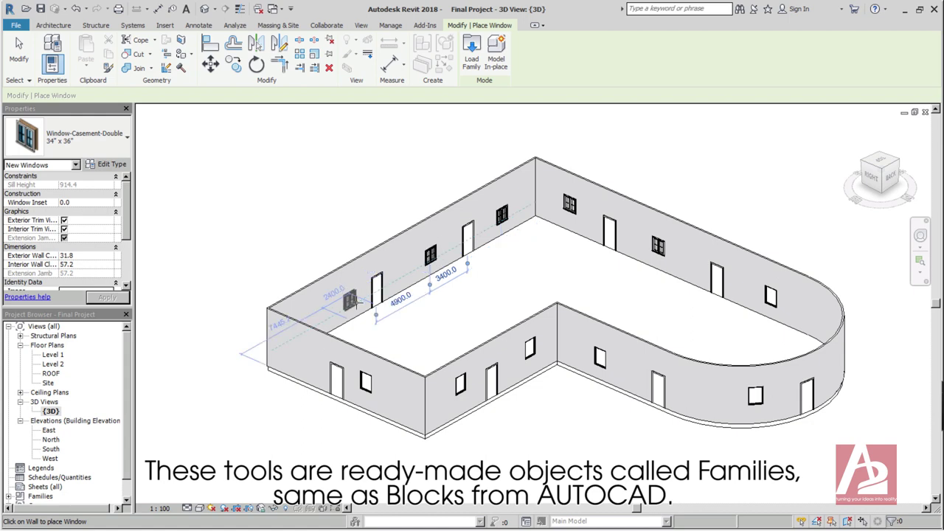
pyautogui.click(351, 299)
pyautogui.click(321, 316)
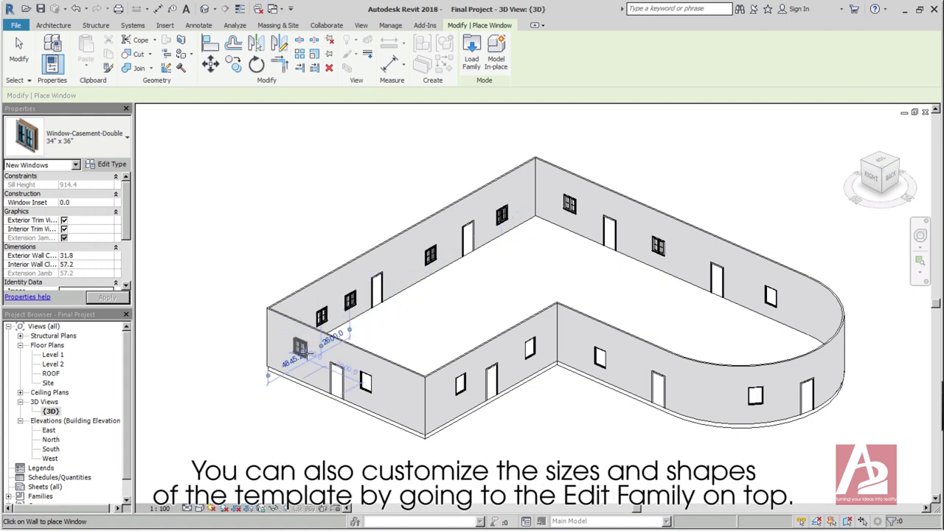
pyautogui.click(300, 347)
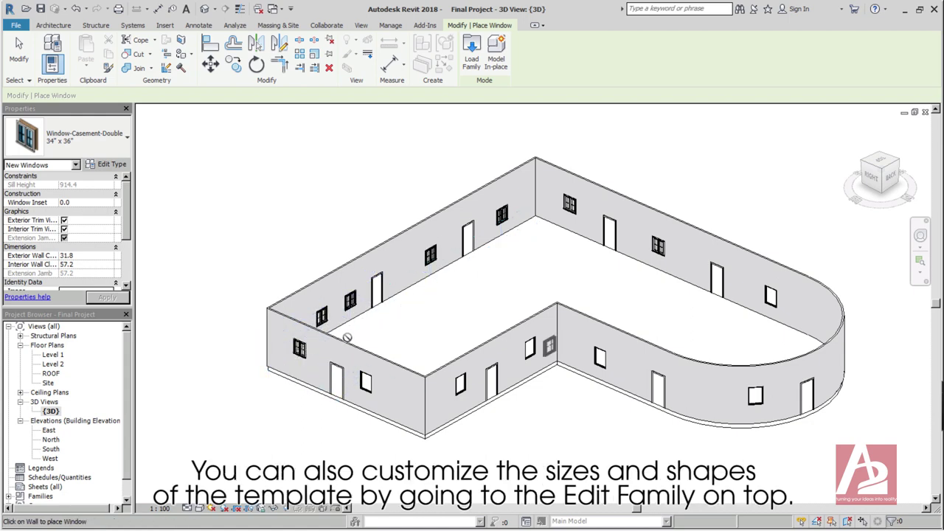
pyautogui.press('Escape')
pyautogui.press('Escape')
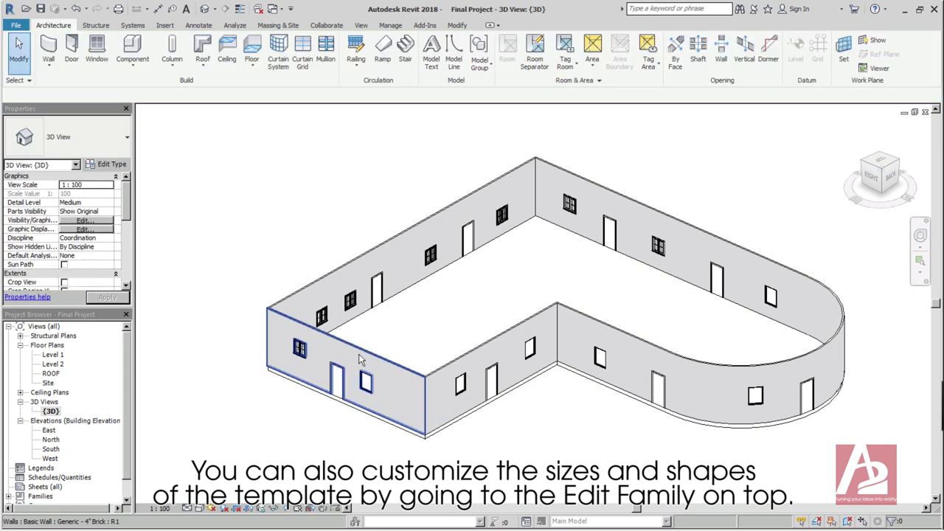
# Open the family of the casement window on the short near wall for editing
pyautogui.click(309, 366)
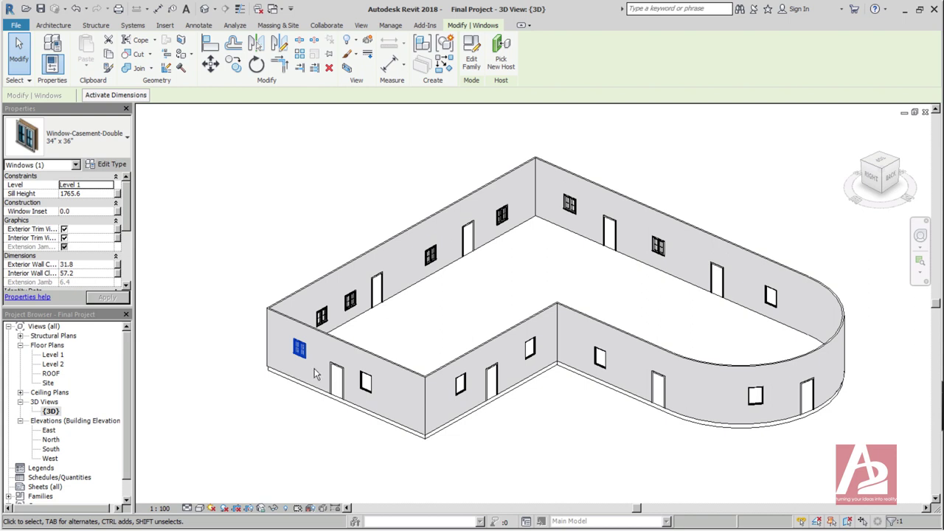
pyautogui.click(470, 59)
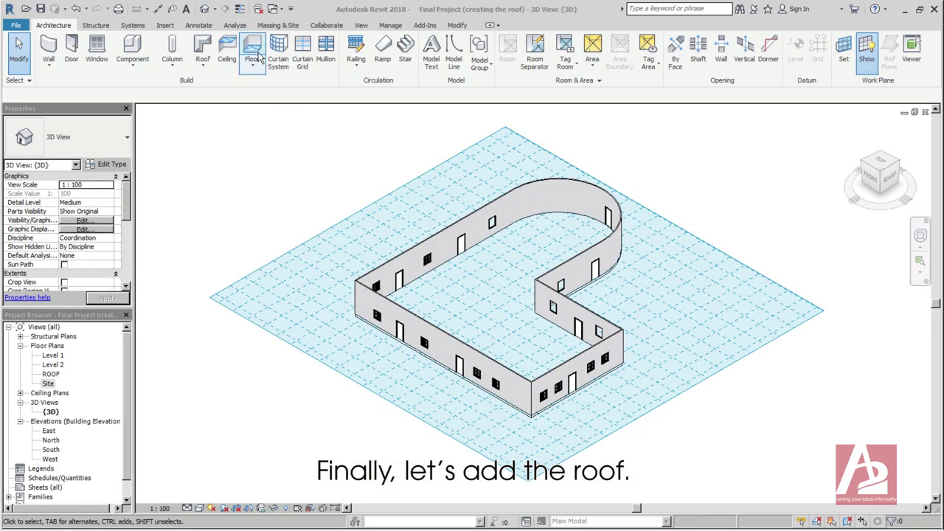
# Create a rectangular Generic - 12" floor, one side about 9418 mm, on the Level 1 work plane beside the building and inspect its position
pyautogui.click(252, 48)
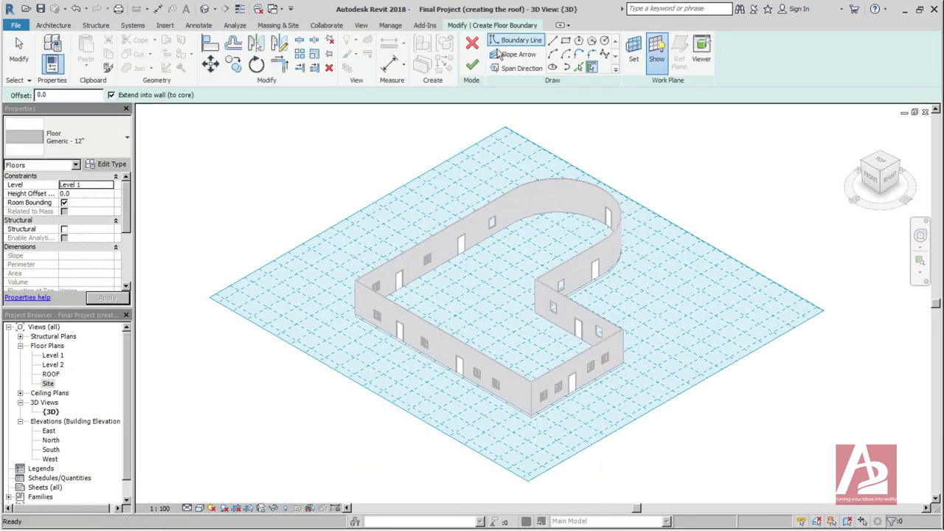
pyautogui.click(614, 294)
pyautogui.click(771, 309)
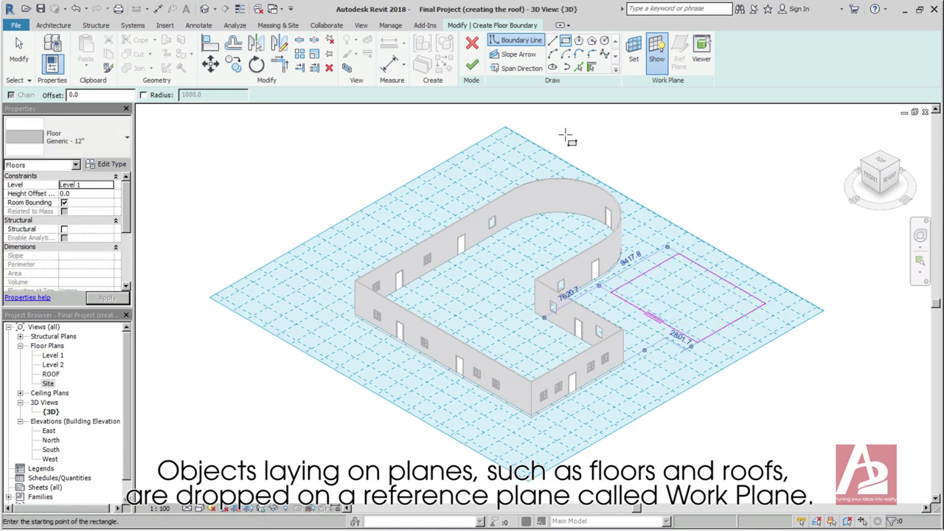
pyautogui.click(473, 65)
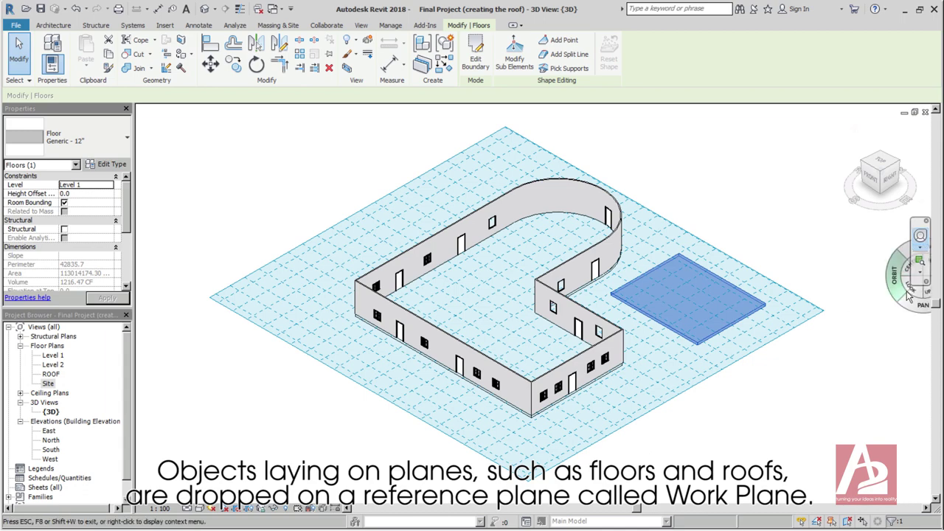
pyautogui.click(919, 236)
pyautogui.moveTo(603, 391)
pyautogui.mouseDown()
pyautogui.moveTo(664, 362)
pyautogui.moveTo(643, 389)
pyautogui.moveTo(565, 324)
pyautogui.moveTo(531, 322)
pyautogui.moveTo(528, 342)
pyautogui.moveTo(559, 357)
pyautogui.moveTo(621, 372)
pyautogui.moveTo(629, 356)
pyautogui.moveTo(619, 348)
pyautogui.moveTo(611, 393)
pyautogui.mouseUp()
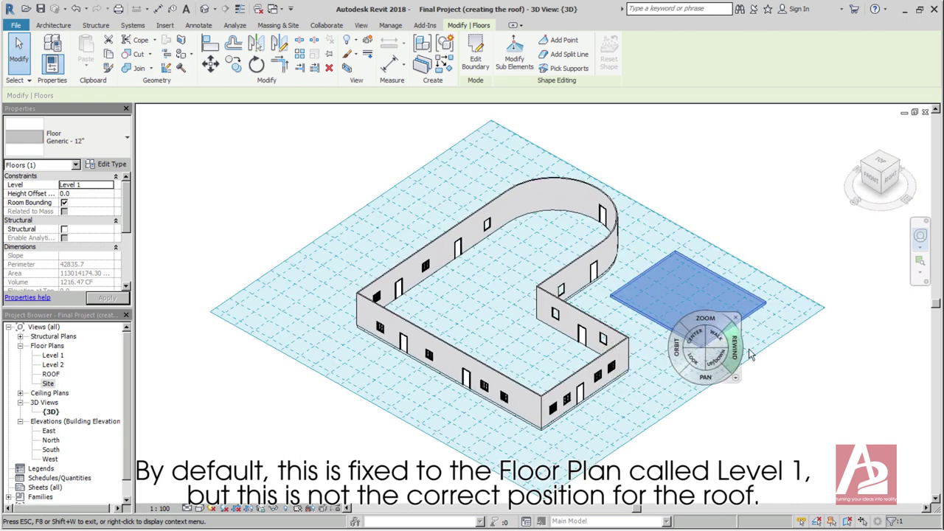
pyautogui.press('Escape')
pyautogui.press('Escape')
# Set the work plane to Level : ROOF, check its grid against the building, and hide the work plane
pyautogui.click(842, 59)
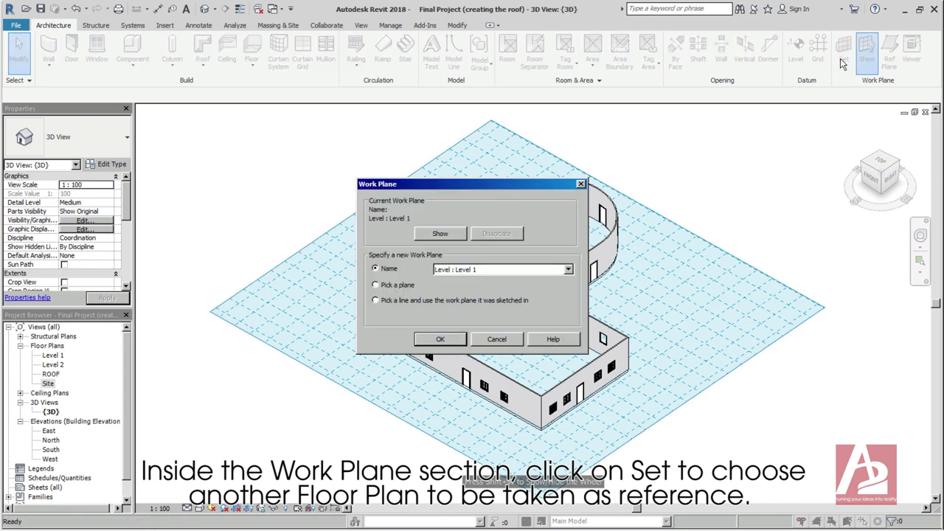
pyautogui.click(483, 271)
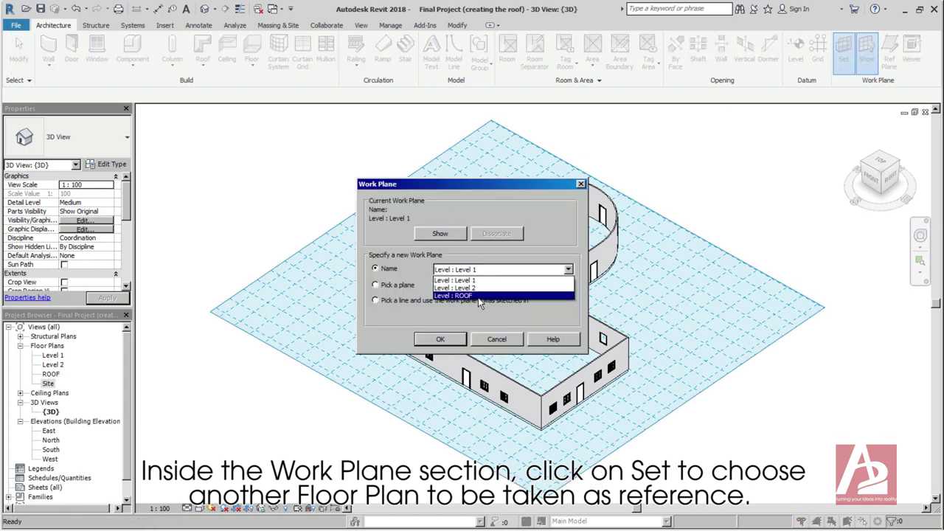
pyautogui.click(477, 297)
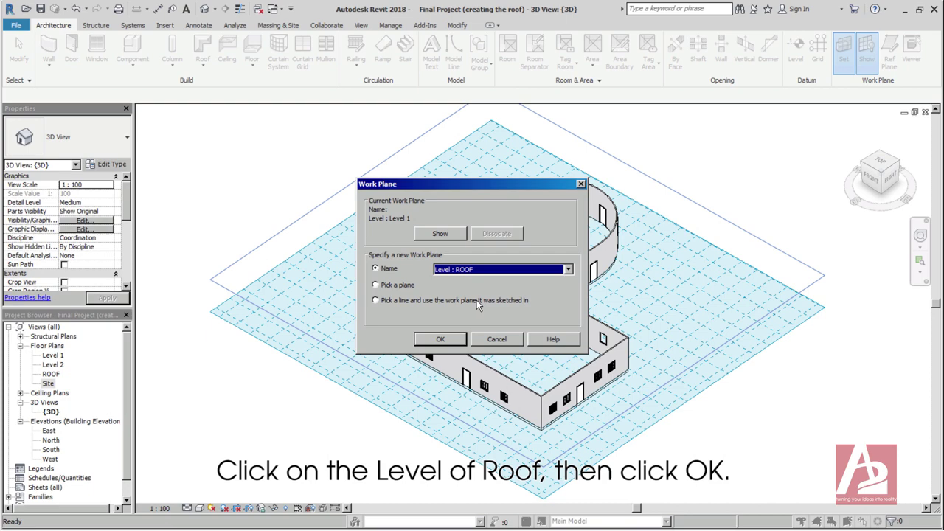
pyautogui.click(451, 342)
pyautogui.moveTo(629, 238); pyautogui.dragTo(686, 268, button='middle')
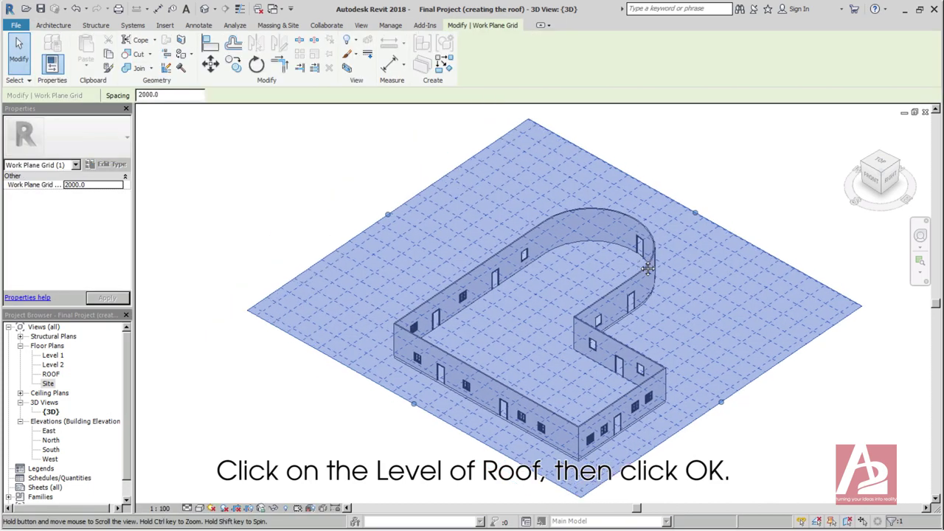
pyautogui.click(921, 235)
pyautogui.moveTo(871, 293); pyautogui.dragTo(680, 341)
pyautogui.press('Escape')
pyautogui.press('Escape')
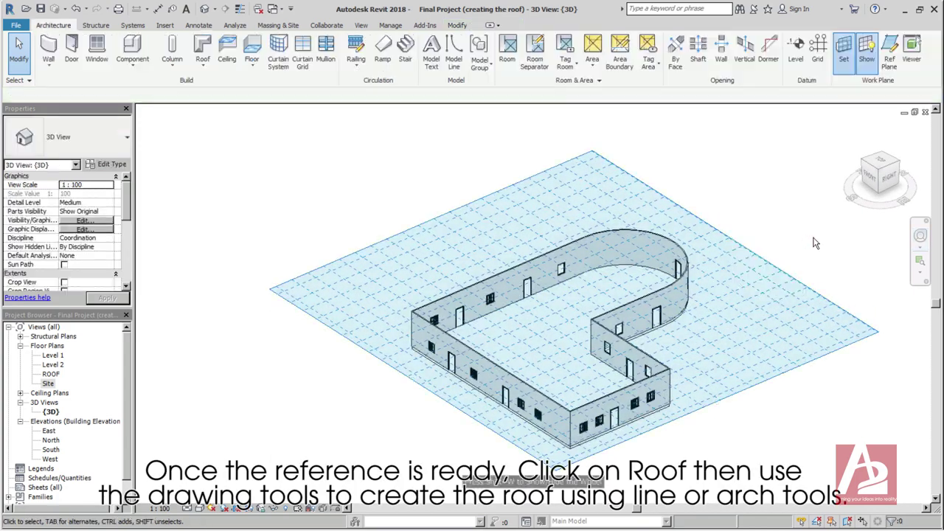
pyautogui.click(870, 65)
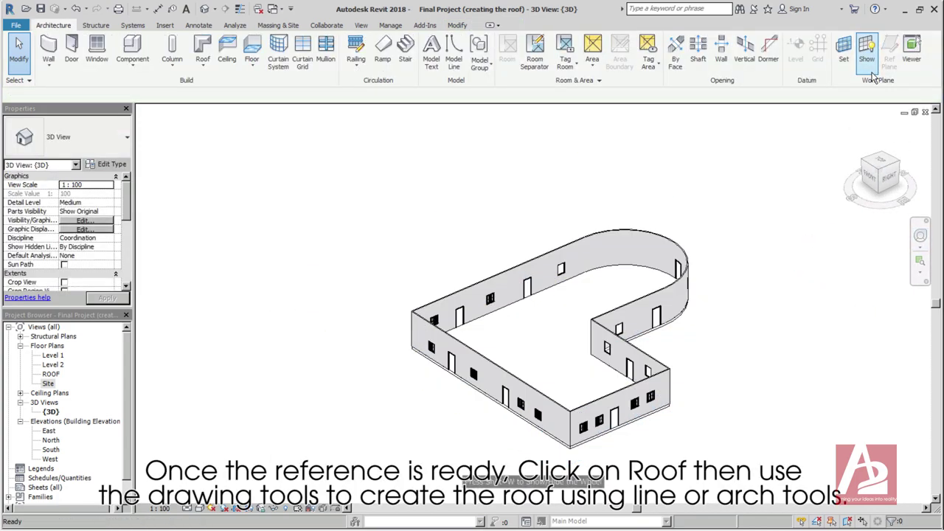
# Start a Basic Roof Generic - 12" footprint on ROOF and draw boundary lines along both long straight walls, beginning at the curved wall
pyautogui.click(202, 48)
pyautogui.click(551, 41)
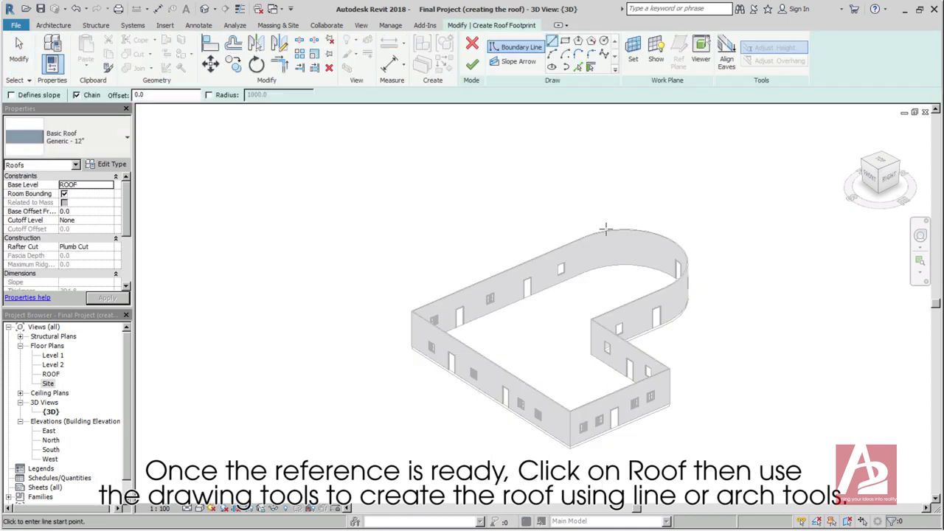
pyautogui.click(584, 237)
pyautogui.scroll(5, 405, 303)
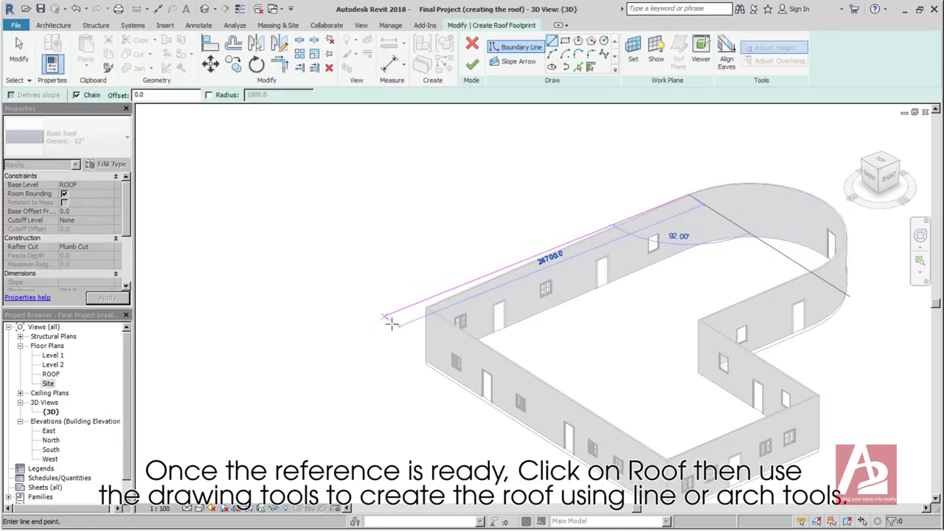
pyautogui.click(479, 299)
pyautogui.scroll(-6, 479, 299)
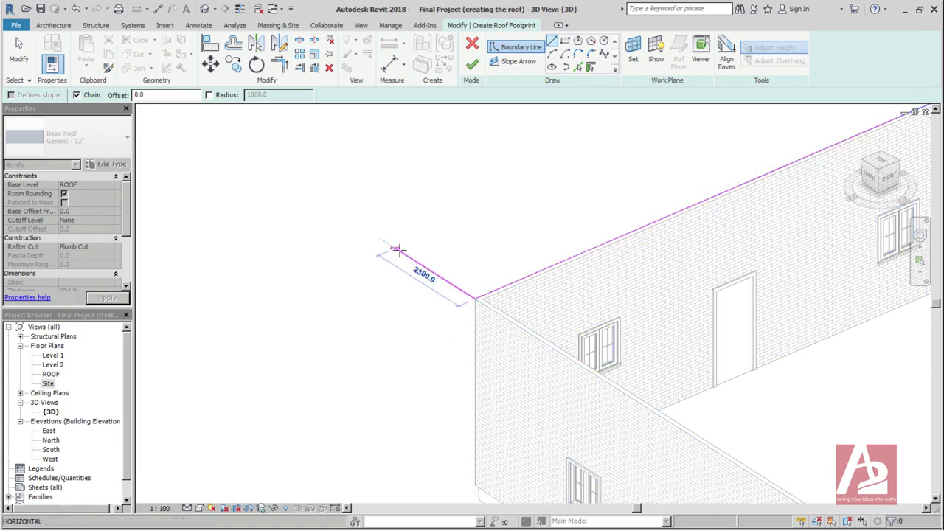
pyautogui.scroll(3, 791, 462)
pyautogui.scroll(6, 790, 463)
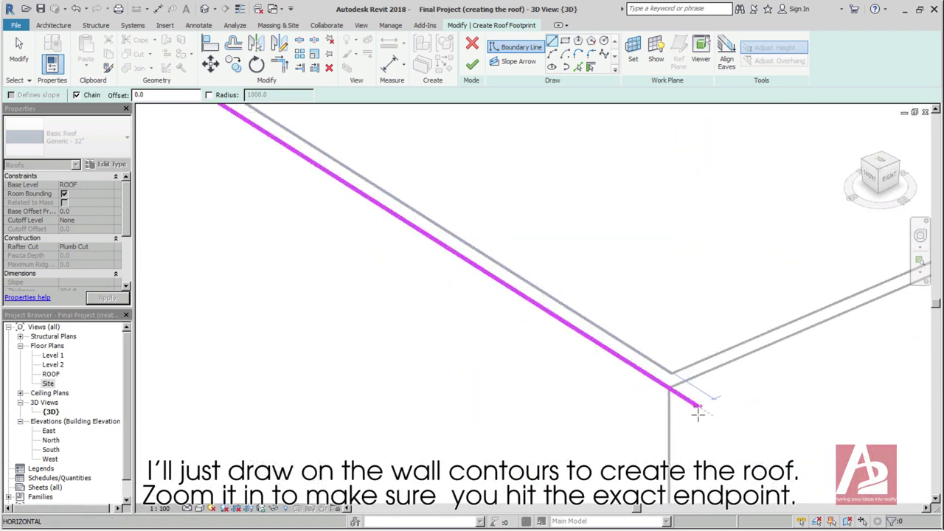
pyautogui.click(671, 389)
# Continue the roof boundary along the short near wall, back to the inner corner, and on to the near end of the curved wall
pyautogui.scroll(-8, 671, 389)
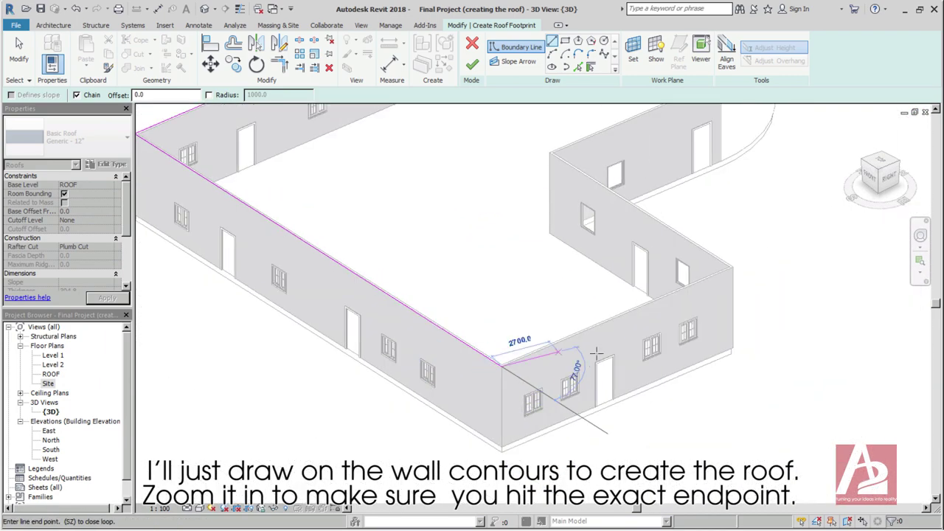
pyautogui.scroll(6, 752, 273)
pyautogui.click(709, 261)
pyautogui.scroll(-6, 710, 260)
pyautogui.scroll(6, 472, 130)
pyautogui.scroll(6, 472, 129)
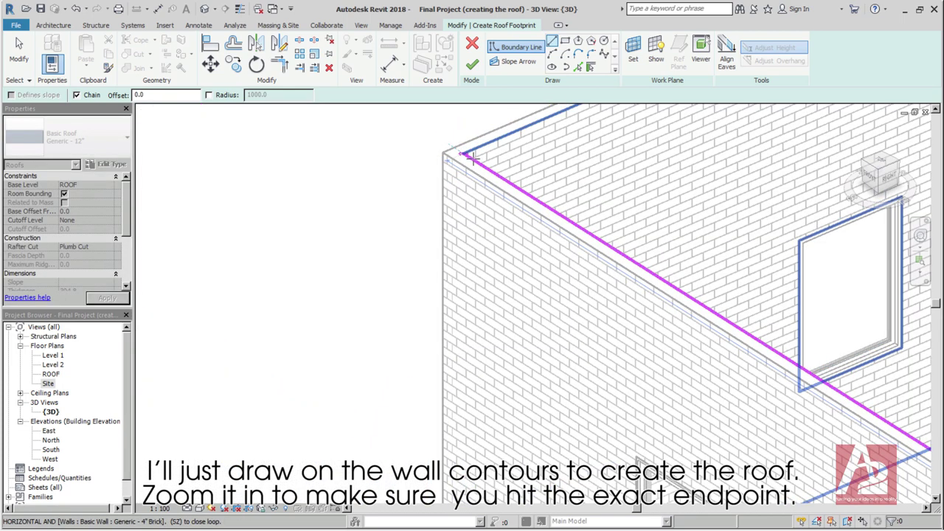
pyautogui.click(472, 130)
pyautogui.scroll(-6, 472, 130)
pyautogui.scroll(-6, 505, 327)
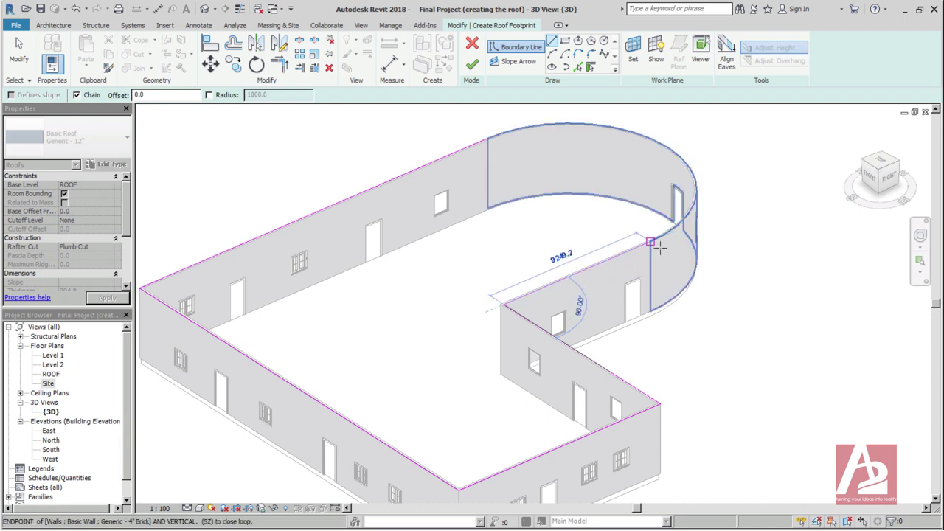
pyautogui.click(658, 248)
# Close the roof boundary with an arc along the curved wall, finish the footprint, and inspect the flat roof
pyautogui.click(579, 59)
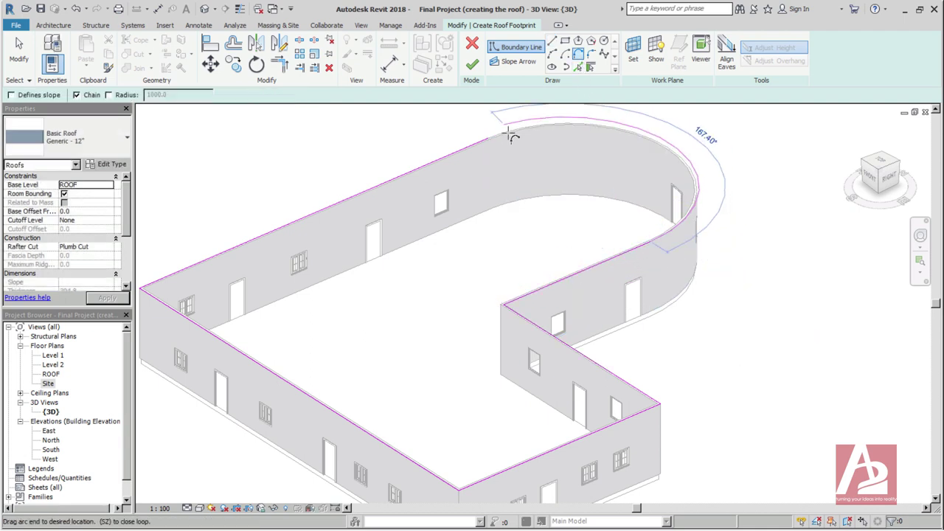
pyautogui.scroll(-3, 607, 199)
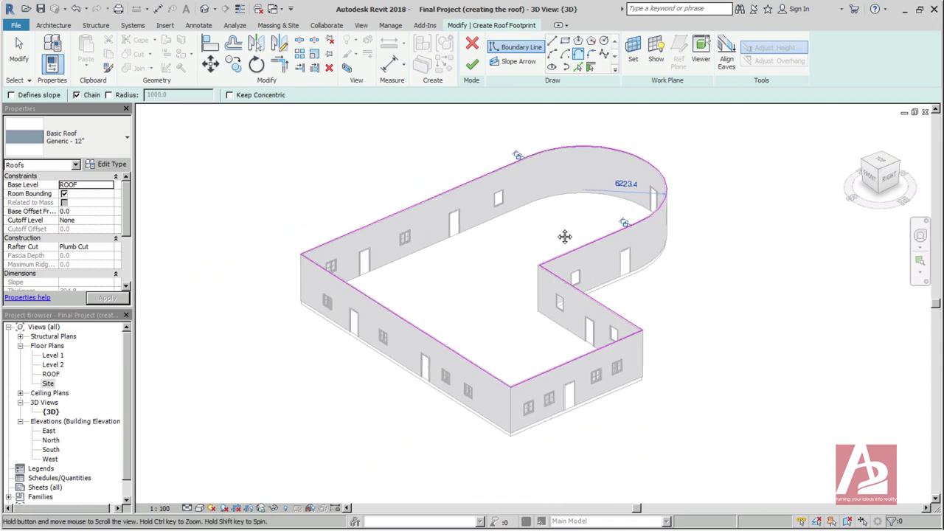
pyautogui.click(472, 64)
pyautogui.click(509, 277)
pyautogui.scroll(4, 535, 292)
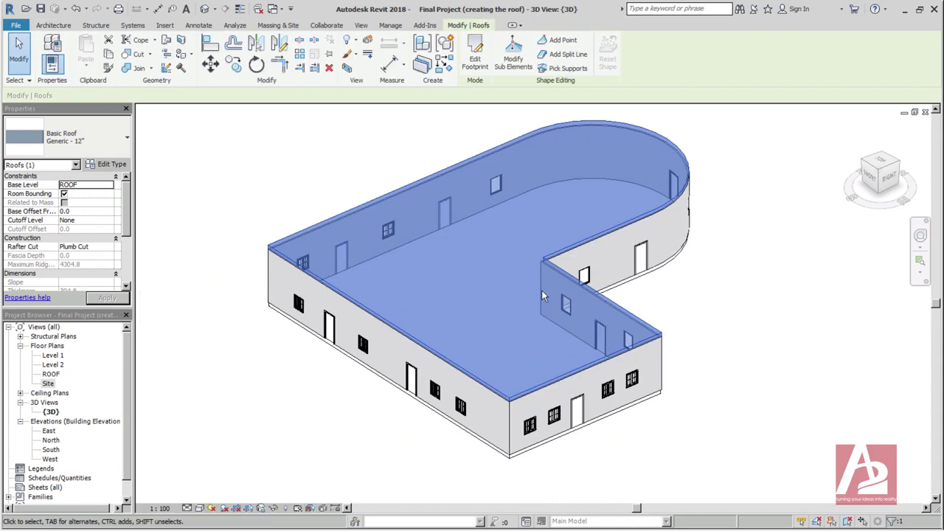
pyautogui.click(920, 235)
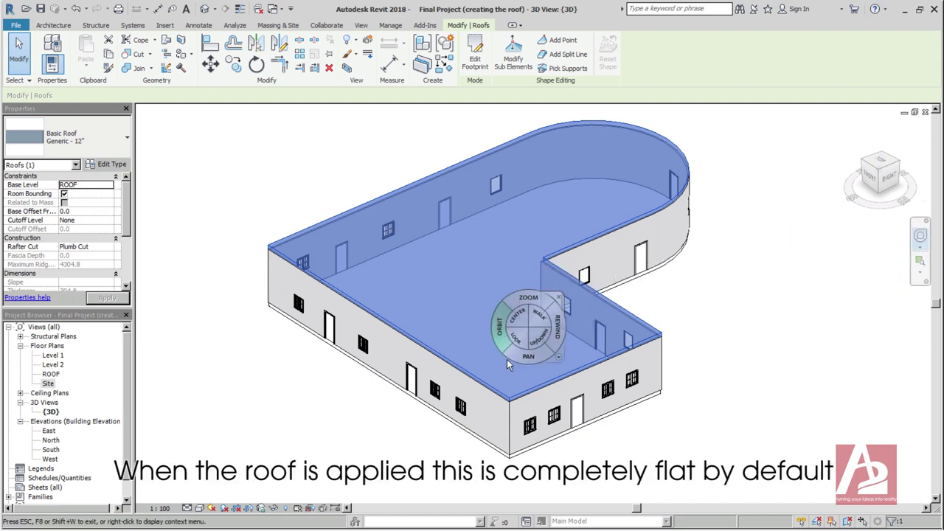
pyautogui.moveTo(504, 351); pyautogui.dragTo(517, 352)
pyautogui.press('Escape')
pyautogui.press('Escape')
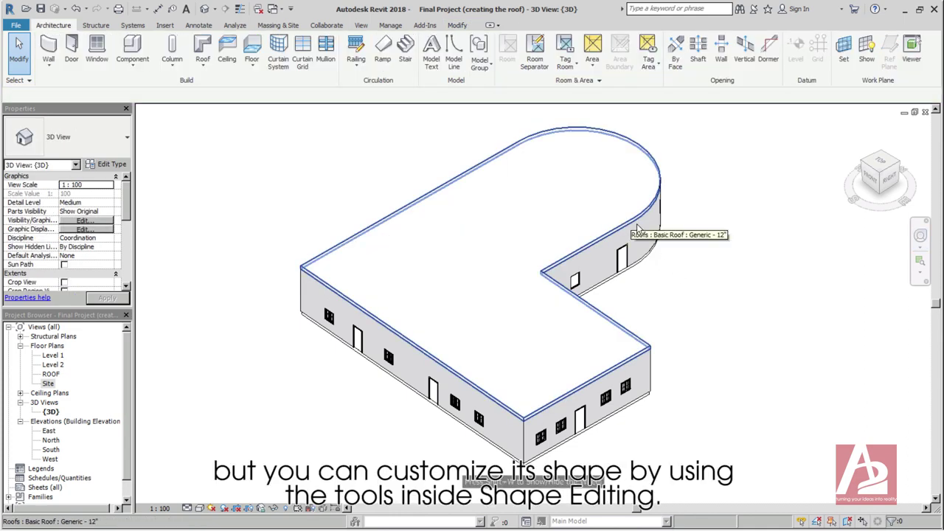
# Add two split lines to the roof, from the middle of the short wing to the bend and from the bend to the curved end
pyautogui.click(639, 229)
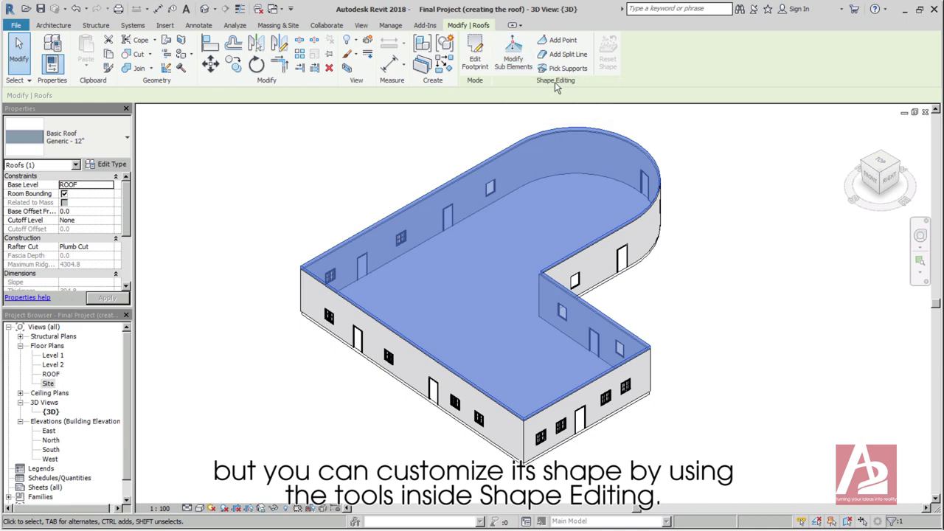
pyautogui.click(568, 42)
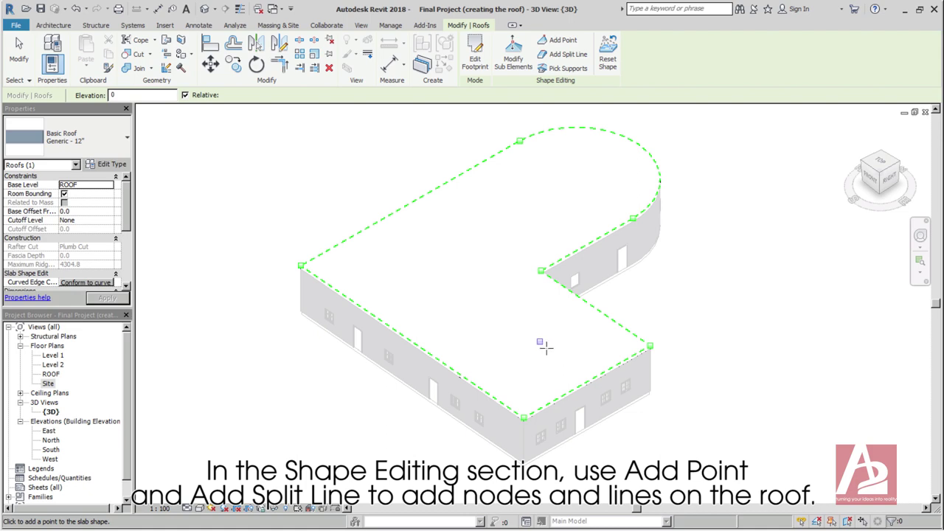
pyautogui.click(565, 54)
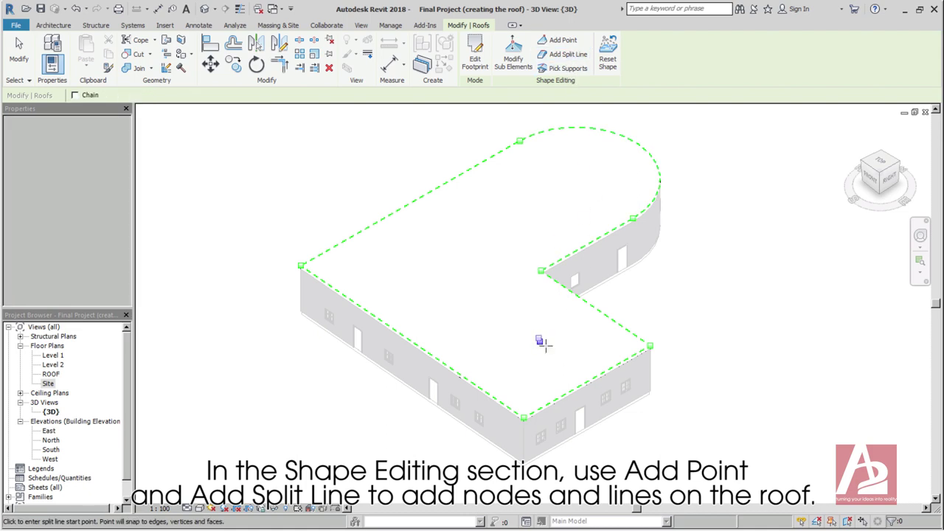
pyautogui.click(541, 343)
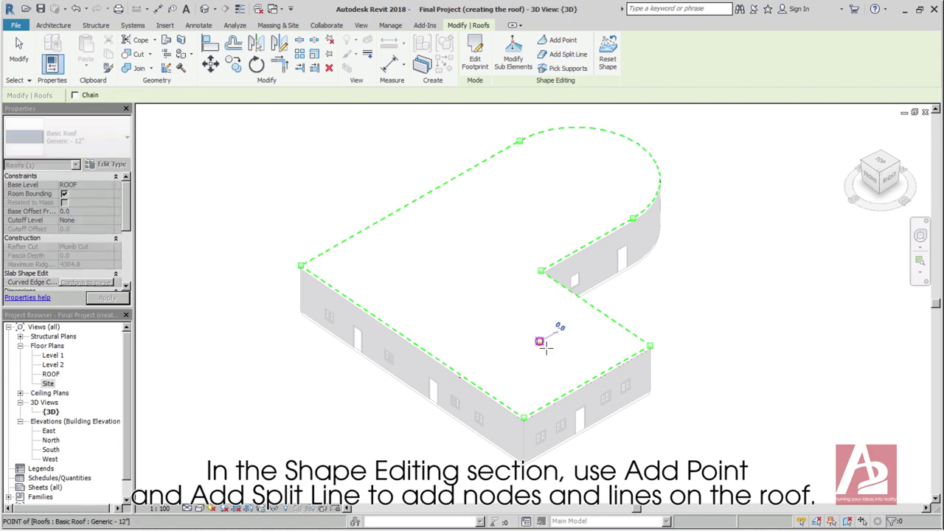
pyautogui.click(427, 263)
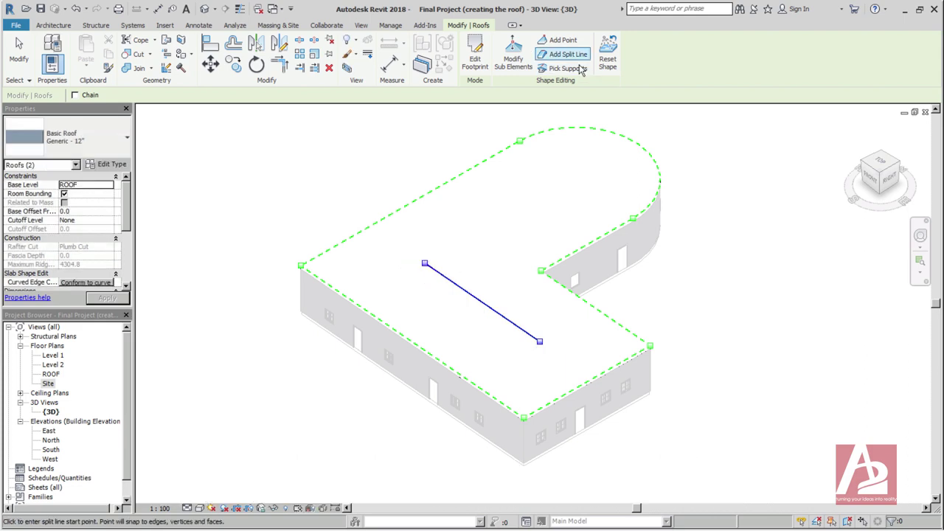
pyautogui.click(425, 263)
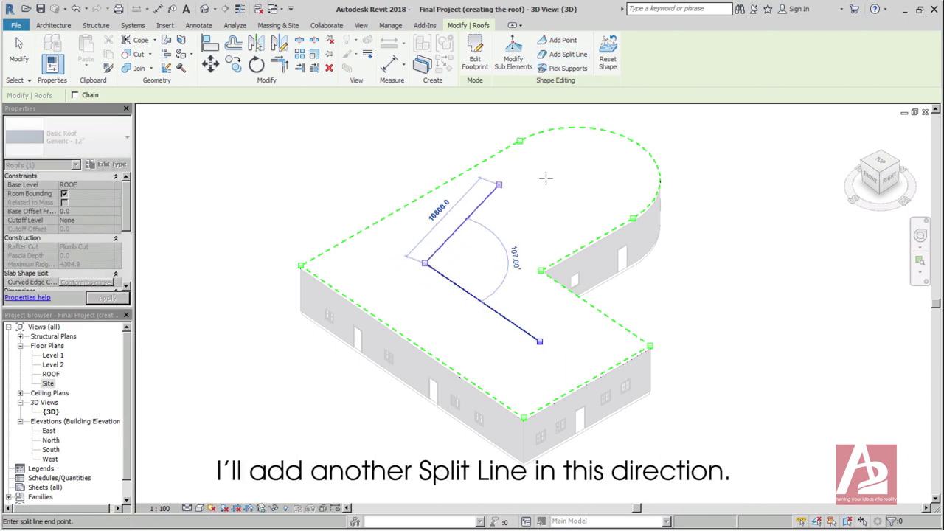
pyautogui.click(575, 179)
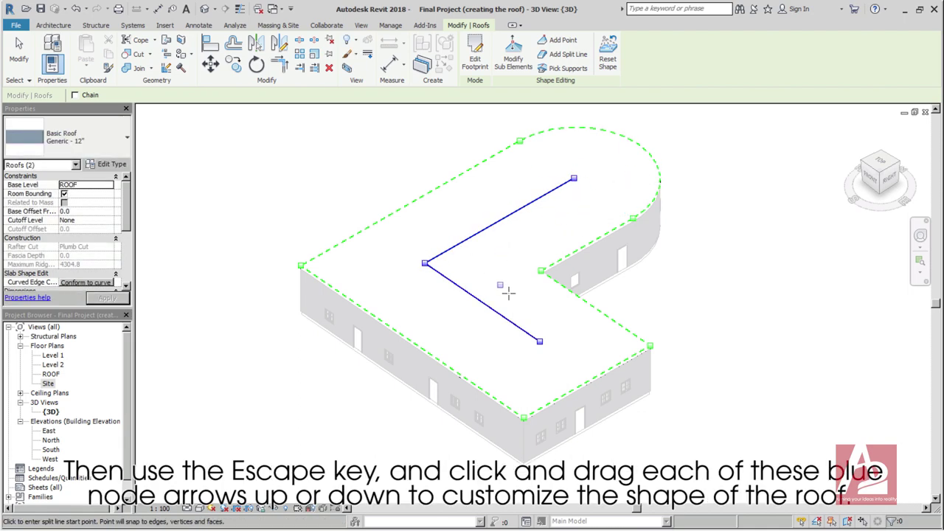
pyautogui.press('Escape')
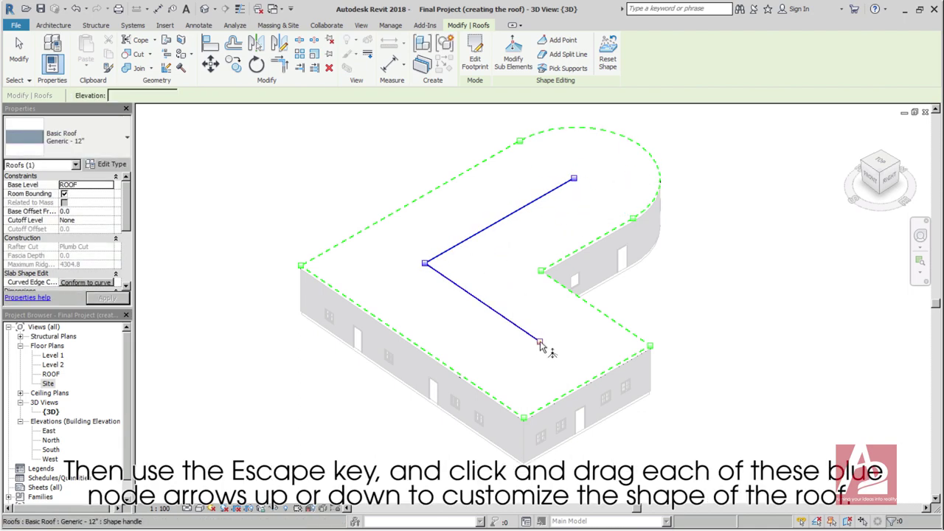
# Raise the split-line node in the short wing of the roof to an elevation of 3000
pyautogui.click(540, 343)
pyautogui.scroll(2, 541, 343)
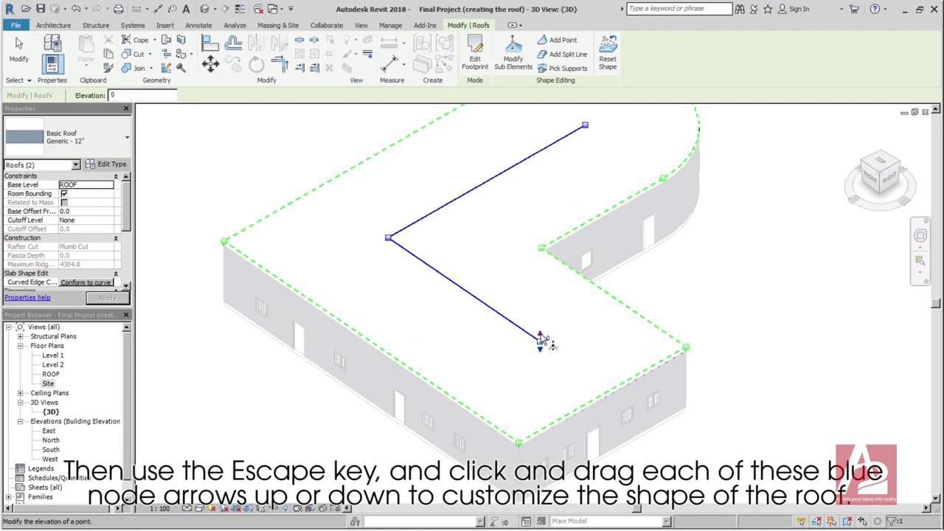
pyautogui.moveTo(552, 345); pyautogui.dragTo(541, 316)
pyautogui.write('3000')
pyautogui.press('Return')
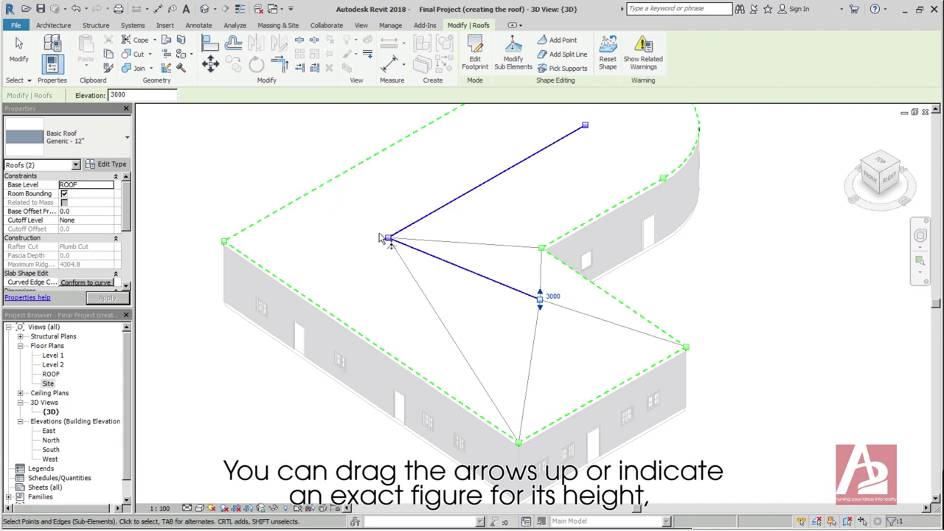
# Raise the node where the two split lines meet to an elevation of 3000
pyautogui.moveTo(393, 237); pyautogui.dragTo(385, 212)
pyautogui.click(408, 210)
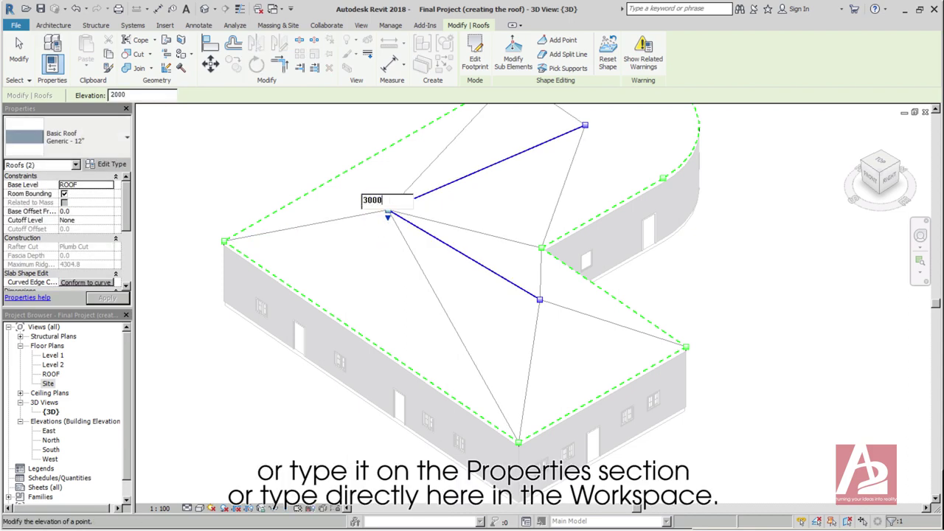
pyautogui.press('Return')
# Raise the split-line node near the curved end to an elevation of 3000, finish shape editing, and inspect the pitched roof
pyautogui.scroll(-1, 539, 205)
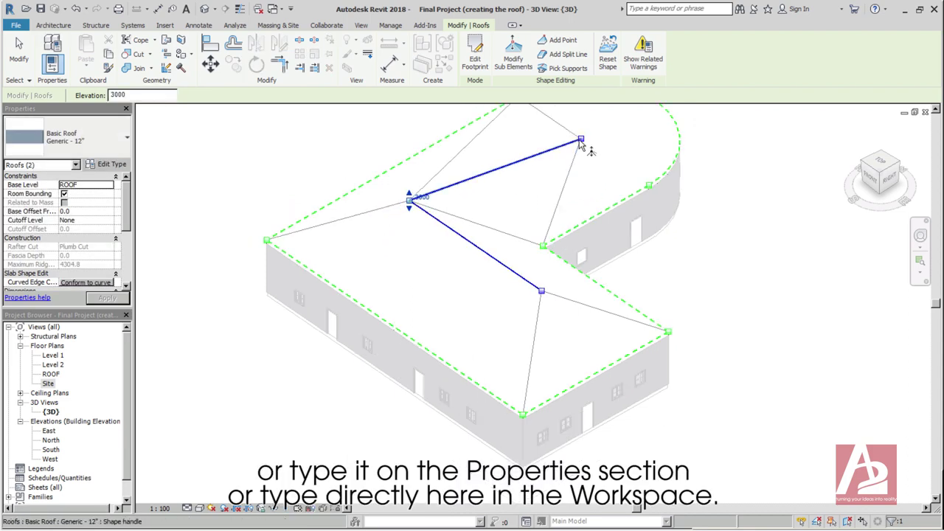
pyautogui.click(580, 141)
pyautogui.moveTo(590, 142); pyautogui.dragTo(579, 121)
pyautogui.click(569, 112)
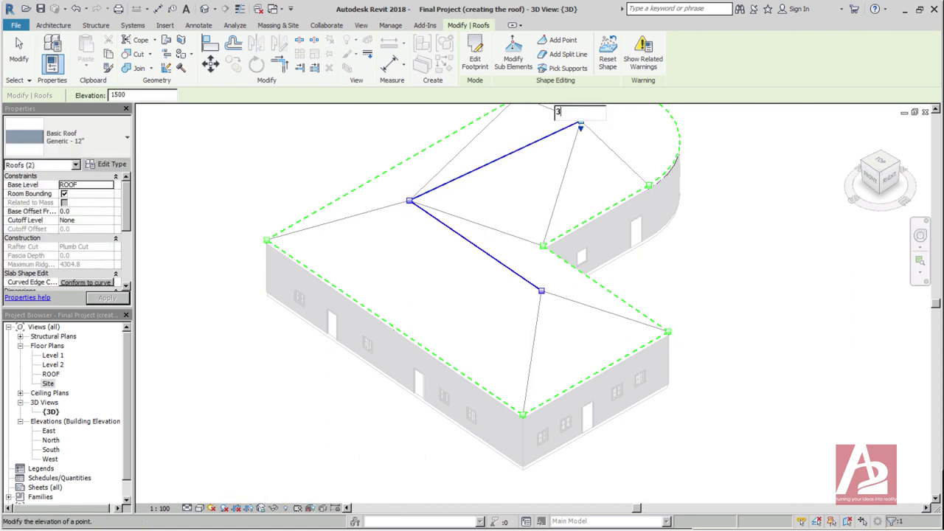
pyautogui.write('3000')
pyautogui.press('Return')
pyautogui.scroll(-1, 634, 283)
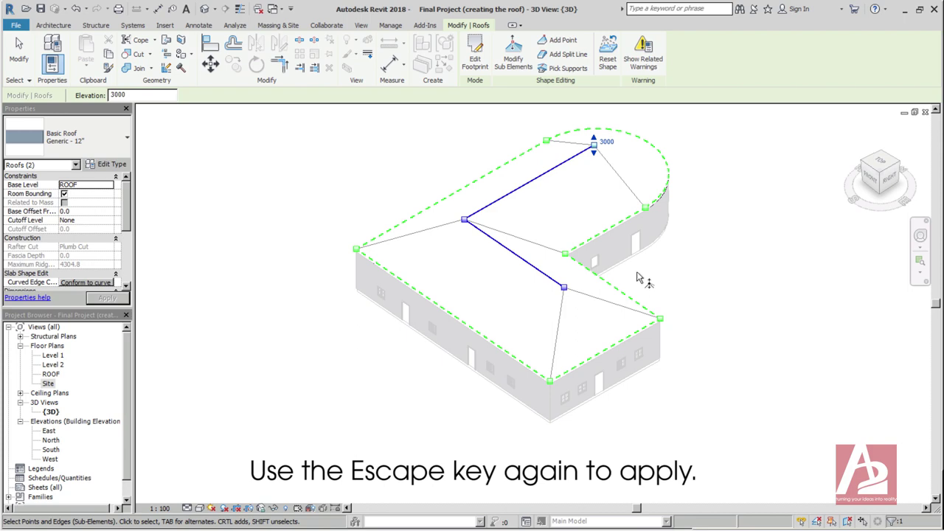
pyautogui.press('Escape')
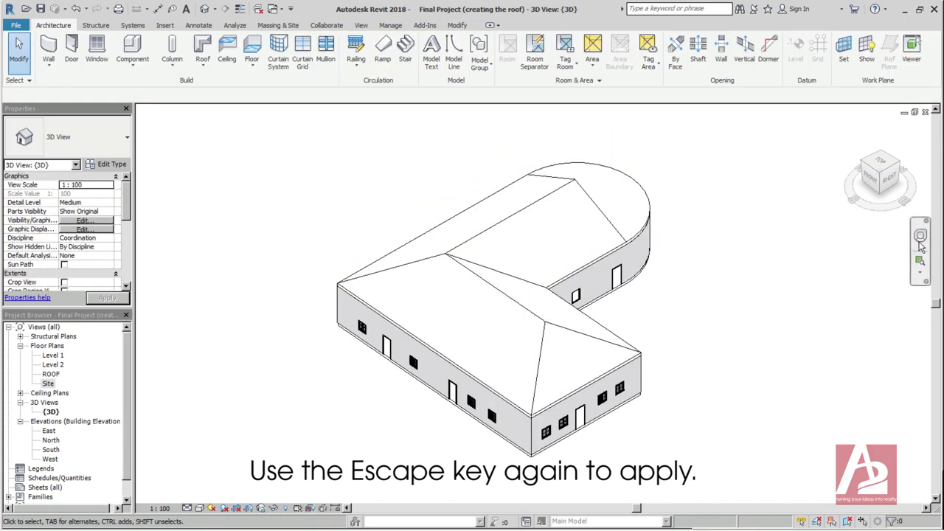
pyautogui.click(920, 236)
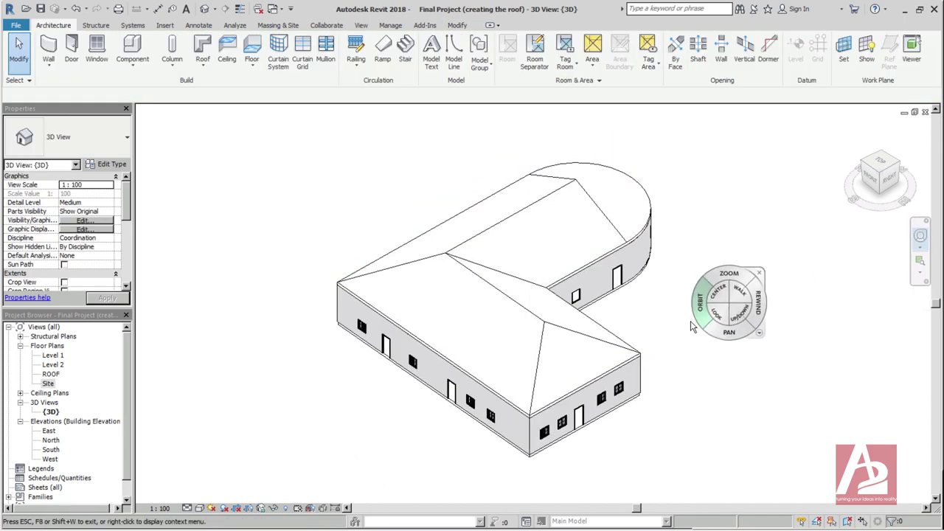
pyautogui.moveTo(667, 299); pyautogui.dragTo(623, 363)
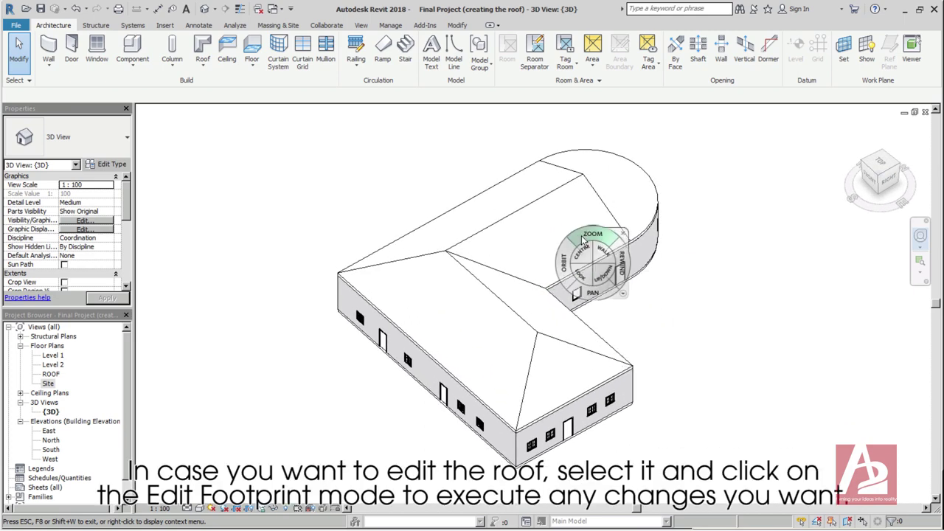
# Open the roof's footprint sketch, check the two longest outer boundary lines, and leave the sketch
pyautogui.press('Escape')
pyautogui.click(579, 190)
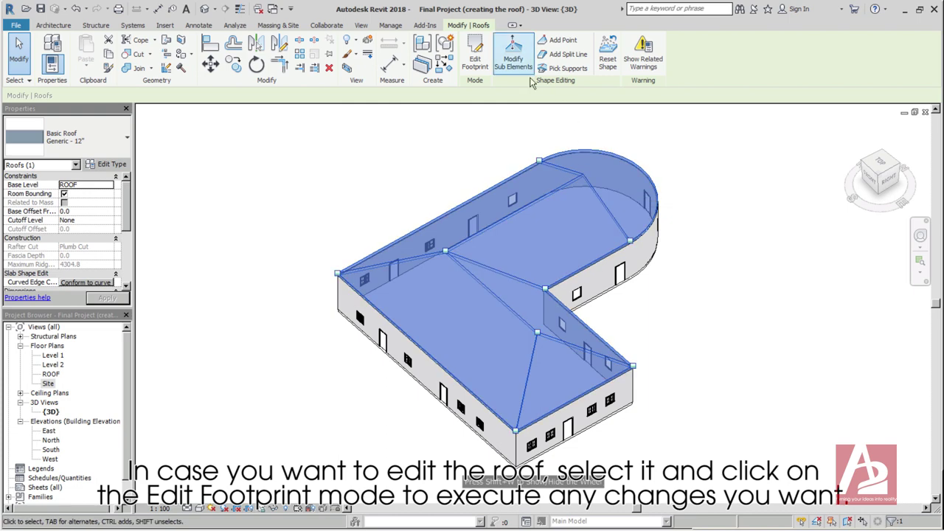
pyautogui.click(475, 59)
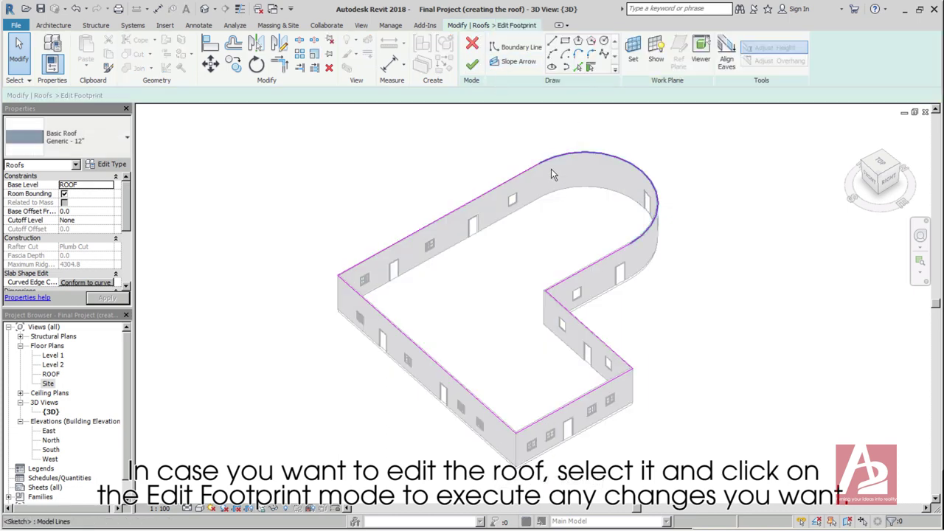
pyautogui.click(441, 218)
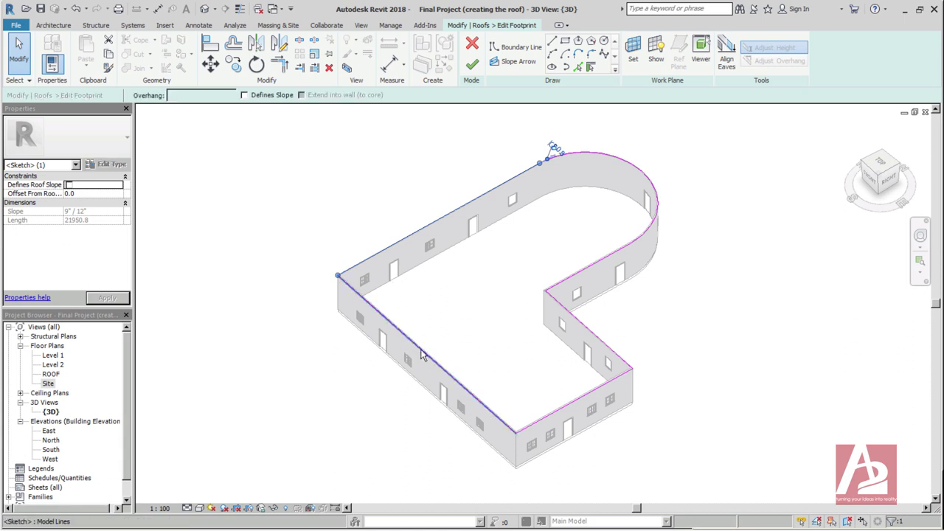
pyautogui.click(483, 409)
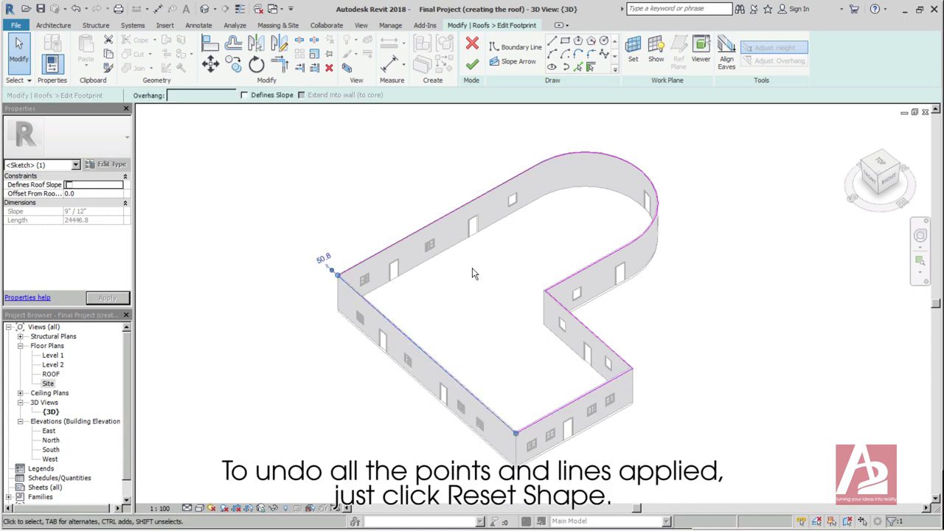
pyautogui.click(472, 64)
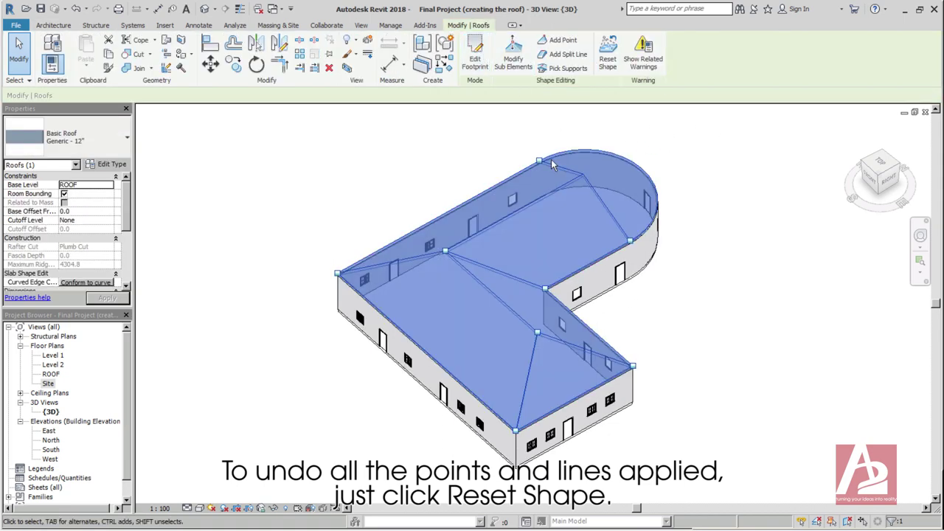
# Reset the roof's shape edits and delete the roof
pyautogui.click(616, 73)
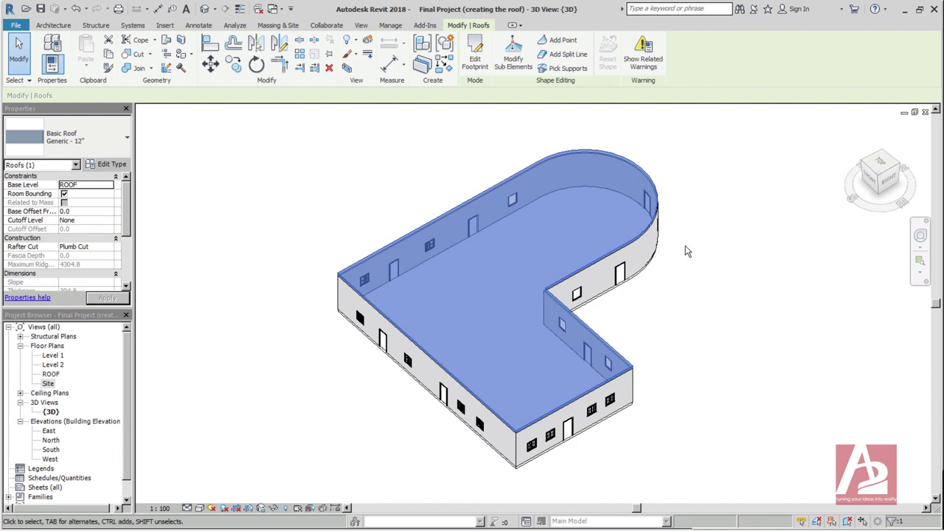
pyautogui.click(659, 262)
pyautogui.scroll(-1, 660, 261)
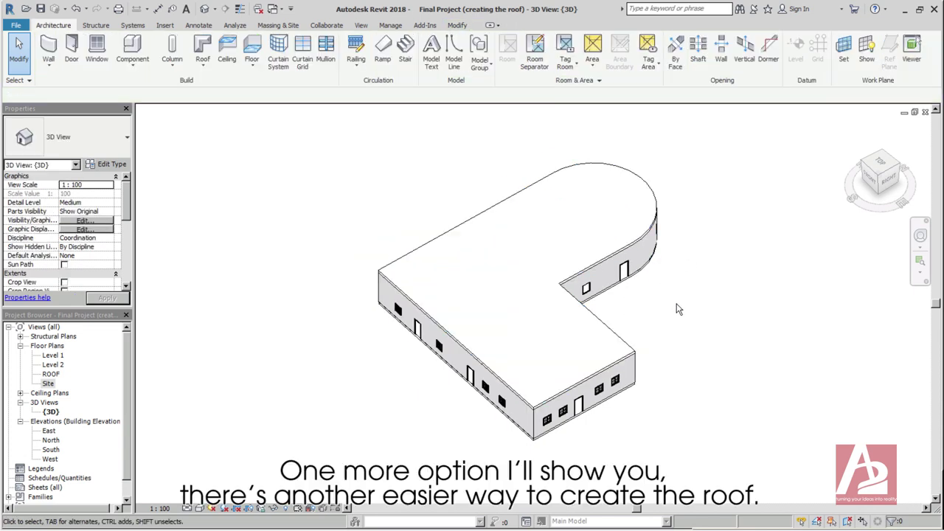
pyautogui.click(594, 277)
pyautogui.press('Delete')
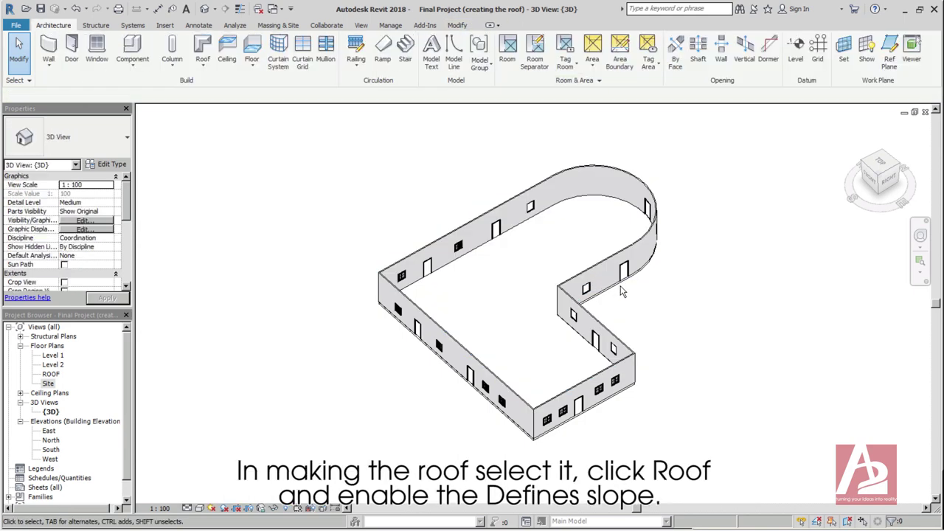
# Start a footprint roof with Defines slope on and trace boundary lines along the two long outer walls, starting from the curved end
pyautogui.scroll(1, 590, 298)
pyautogui.moveTo(594, 298); pyautogui.dragTo(605, 297, button='middle')
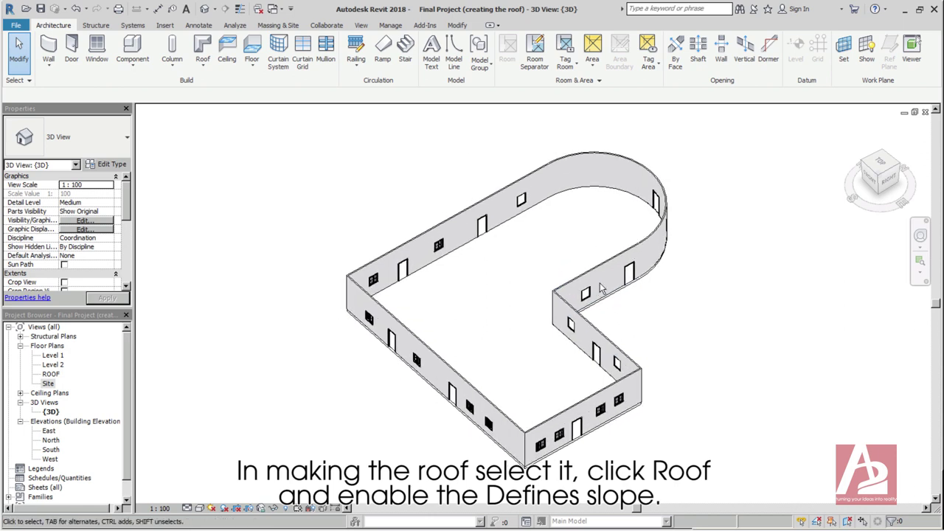
pyautogui.click(202, 46)
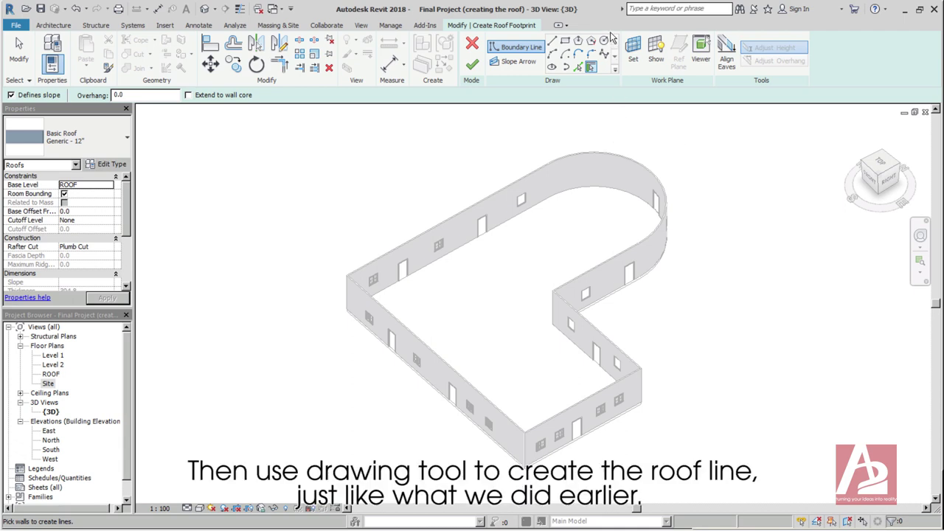
pyautogui.click(553, 41)
pyautogui.click(554, 163)
pyautogui.scroll(4, 324, 292)
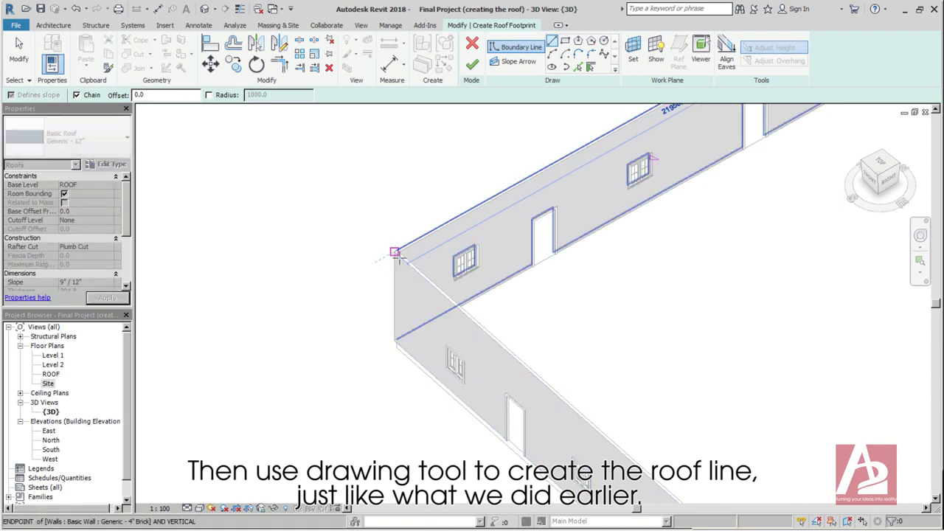
pyautogui.click(347, 277)
pyautogui.scroll(-4, 347, 278)
pyautogui.scroll(5, 531, 369)
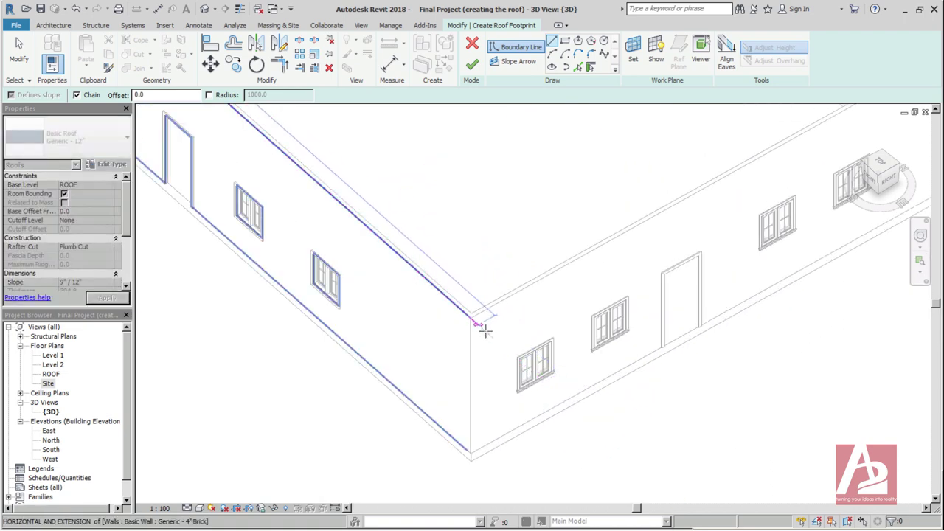
pyautogui.click(476, 325)
# Trace the roof boundary along the short wing's end wall and both inner-corner walls up to the start of the curved wall
pyautogui.scroll(-5, 477, 325)
pyautogui.scroll(4, 708, 243)
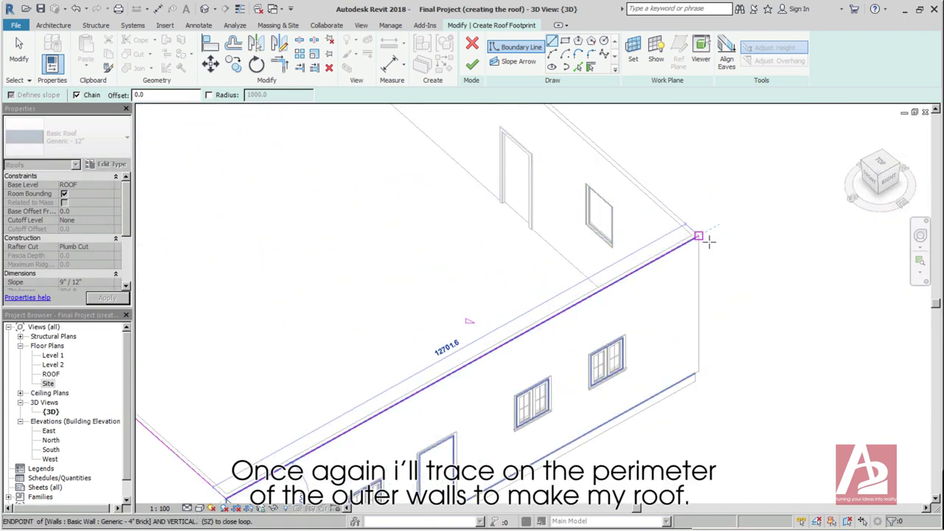
pyautogui.click(704, 243)
pyautogui.scroll(-4, 704, 243)
pyautogui.scroll(5, 532, 143)
pyautogui.click(532, 144)
pyautogui.scroll(-5, 532, 144)
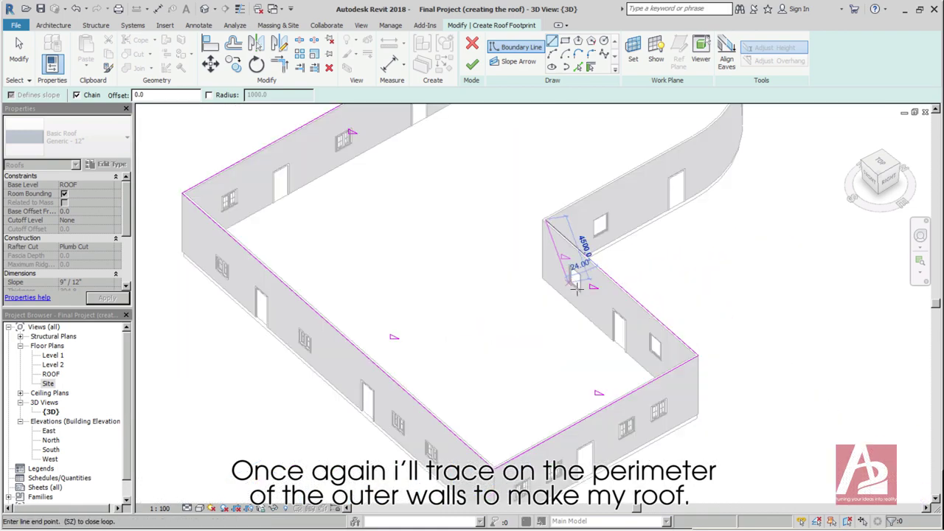
pyautogui.scroll(4, 665, 186)
pyautogui.click(665, 186)
# Close the roof boundary around the curved end wall with a tangent arc
pyautogui.scroll(-2, 665, 186)
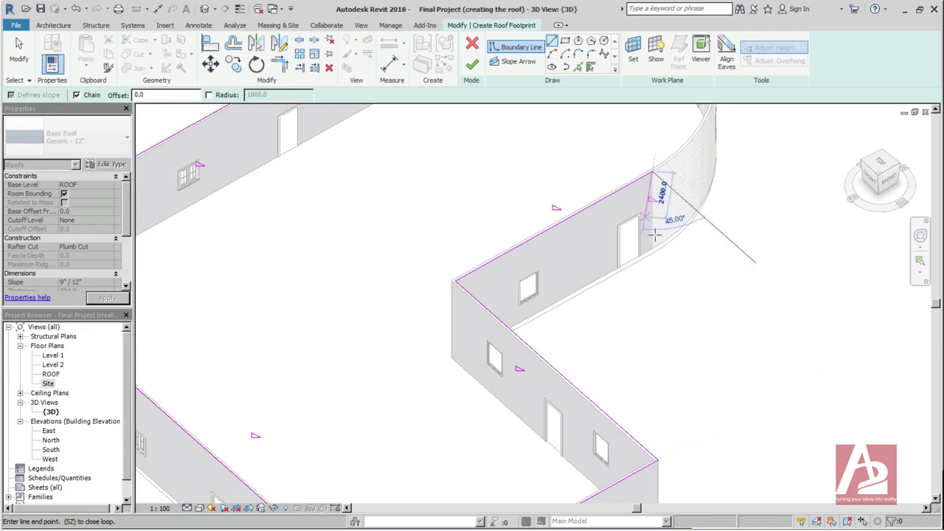
pyautogui.scroll(-3, 656, 211)
pyautogui.click(581, 65)
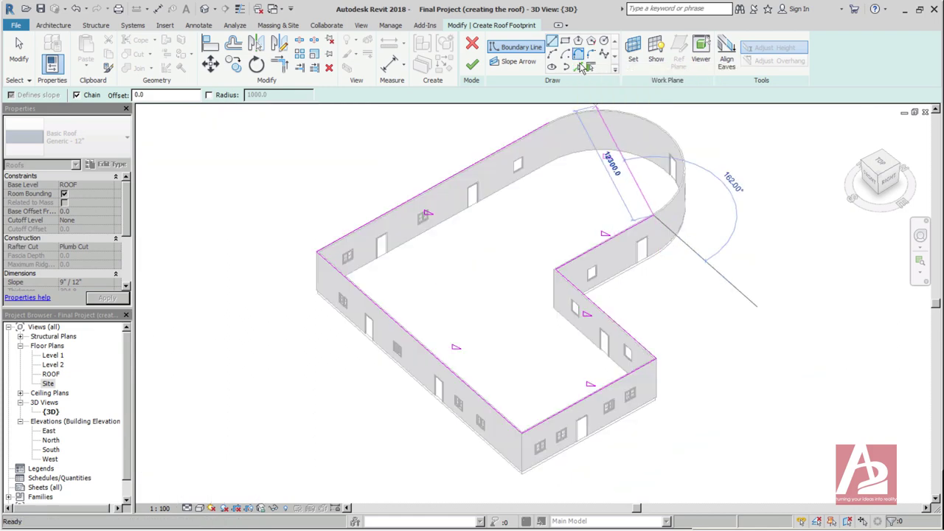
pyautogui.click(559, 133)
pyautogui.scroll(-2, 558, 133)
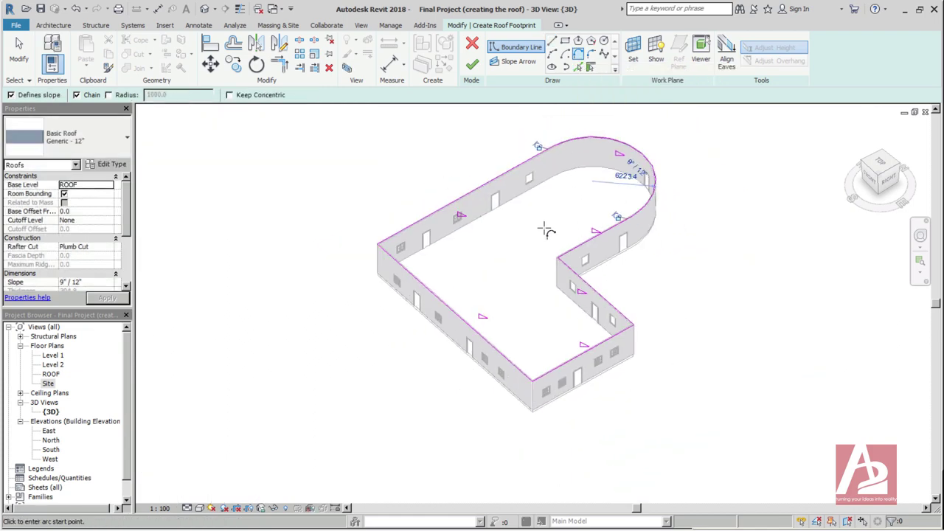
# Finish the footprint sketch, attach the highlighted walls to the roof, and orbit the model to inspect it
pyautogui.click(475, 68)
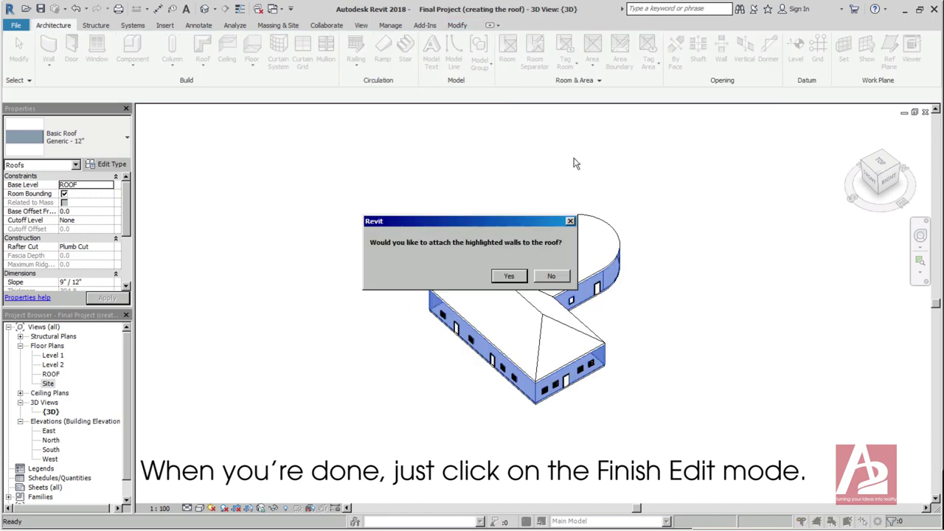
pyautogui.click(515, 281)
pyautogui.scroll(2, 517, 285)
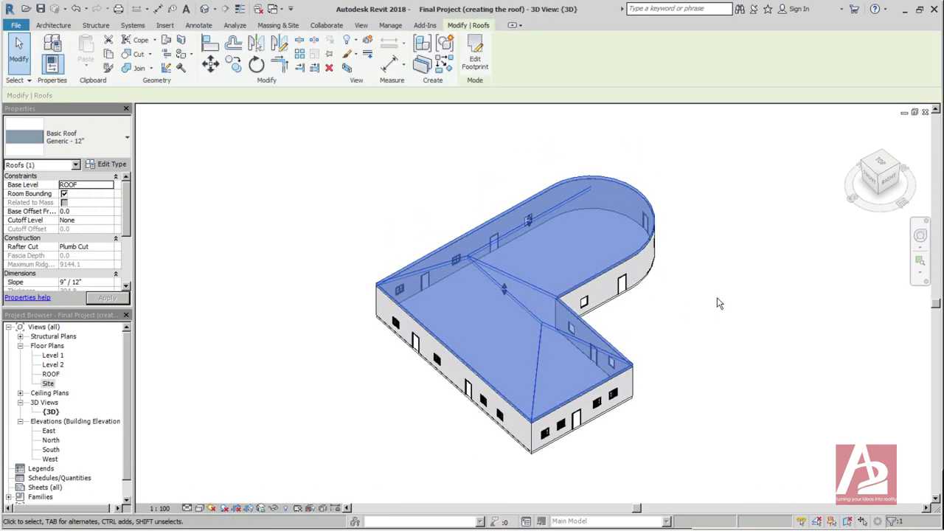
pyautogui.click(920, 236)
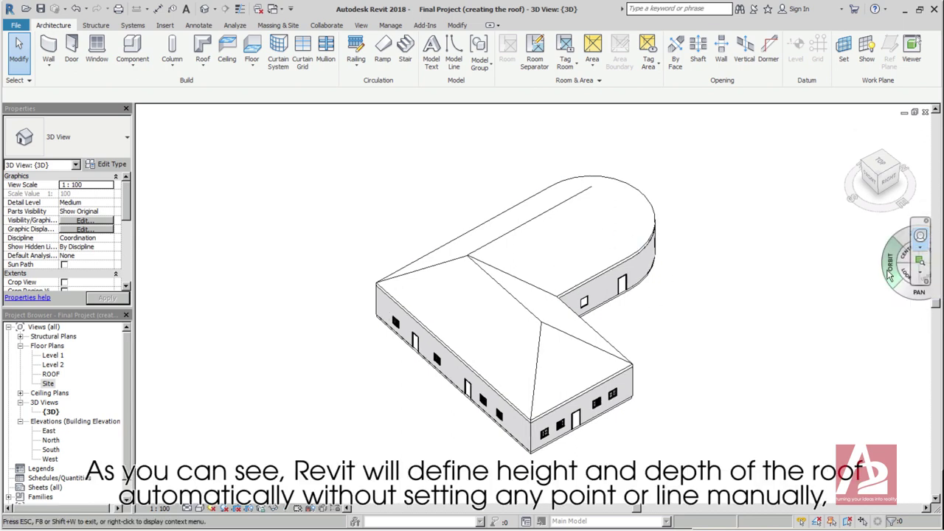
pyautogui.moveTo(664, 324); pyautogui.dragTo(606, 361)
pyautogui.press('Escape')
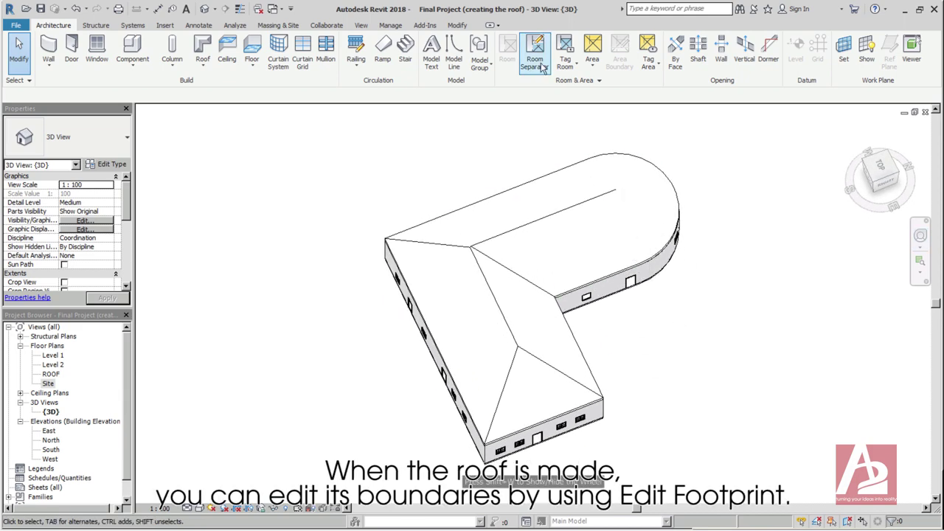
# Edit the roof's footprint and offset the long boundary line leading to the curved end 1000 mm outward
pyautogui.click(583, 205)
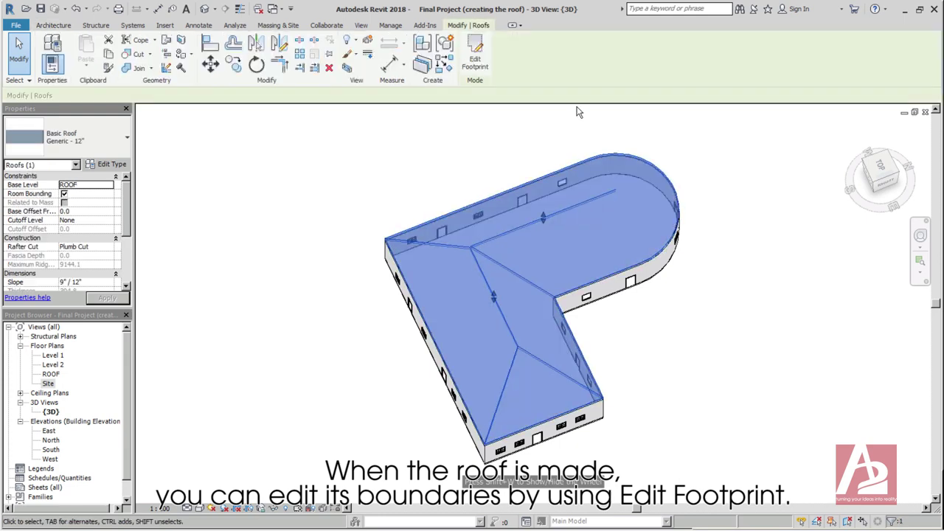
pyautogui.click(478, 63)
pyautogui.moveTo(659, 359); pyautogui.dragTo(666, 350, button='middle')
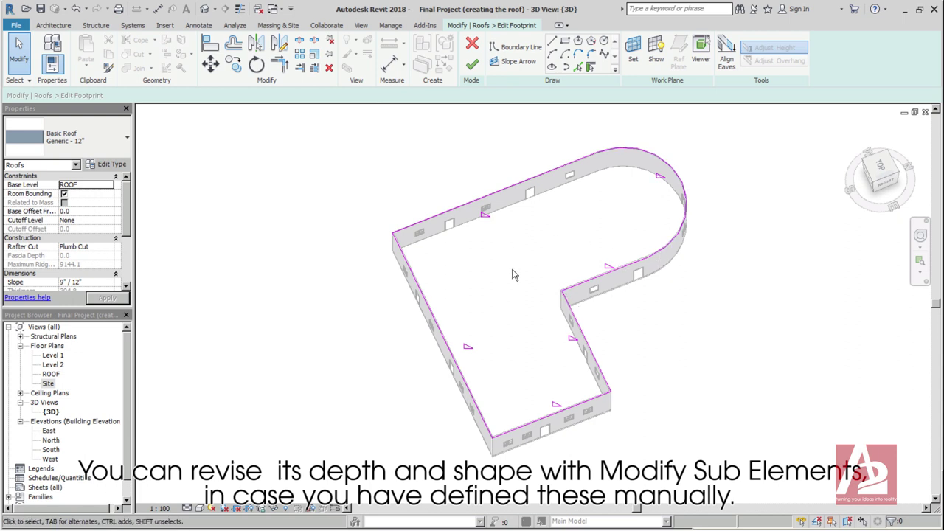
pyautogui.click(591, 164)
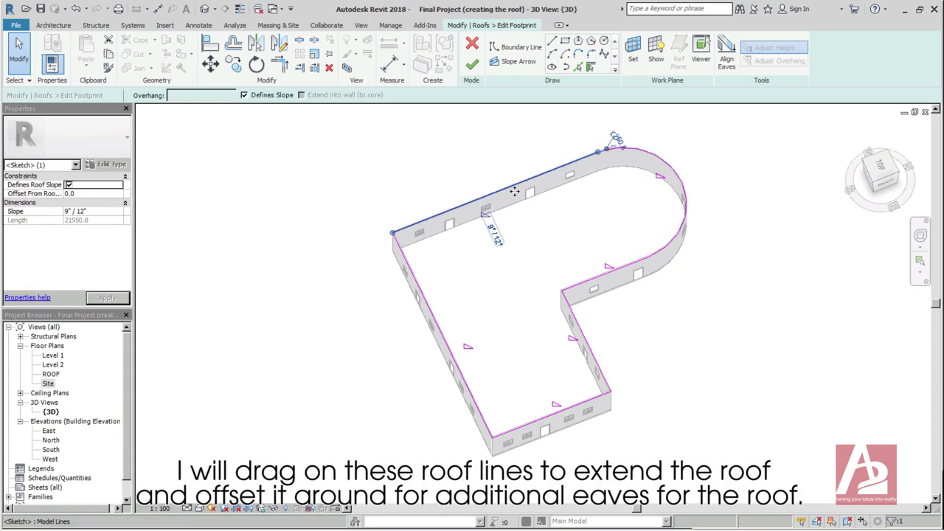
pyautogui.moveTo(514, 186); pyautogui.dragTo(501, 171)
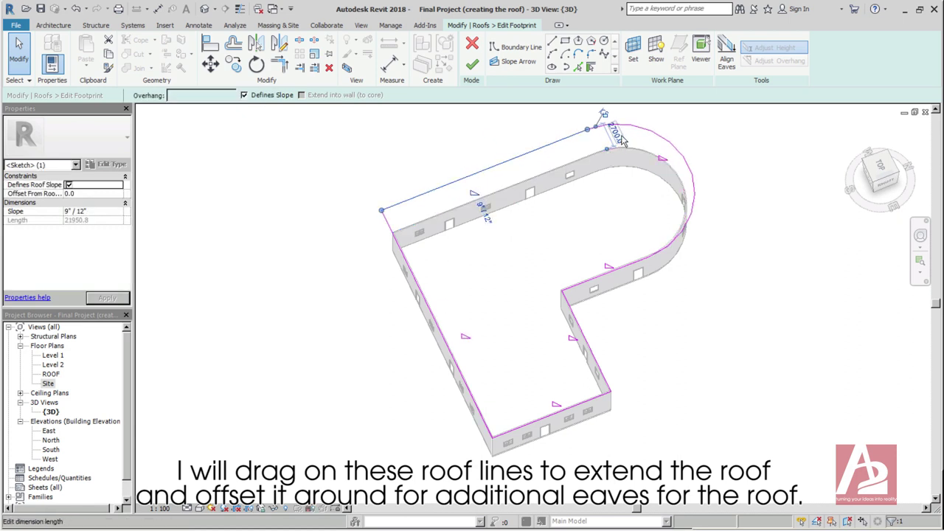
pyautogui.press('Return')
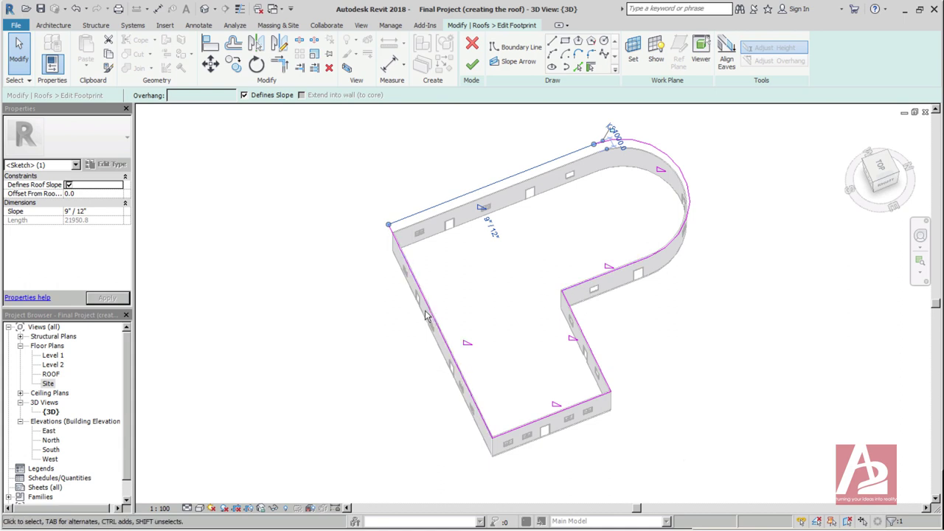
# Offset the boundary lines along the other long outer wall and the short wing's end wall 1000 mm outward
pyautogui.click(444, 329)
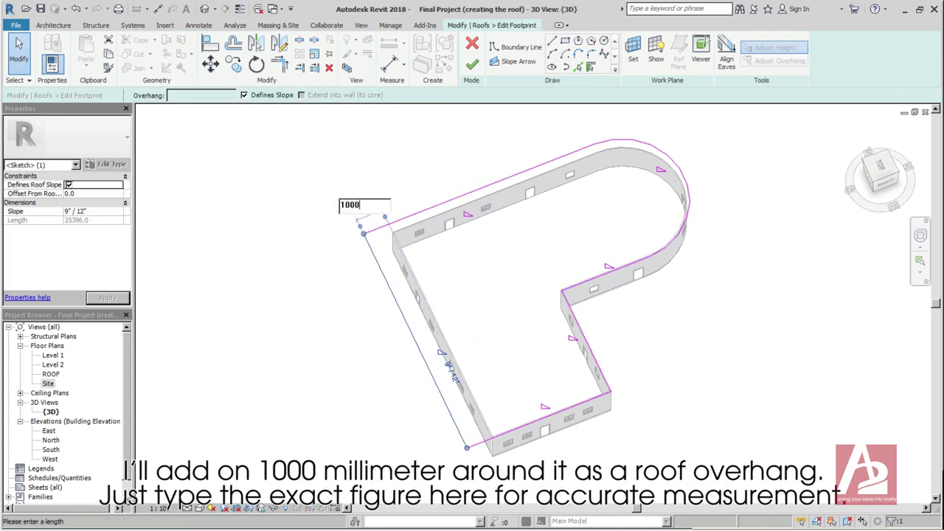
pyautogui.press('Return')
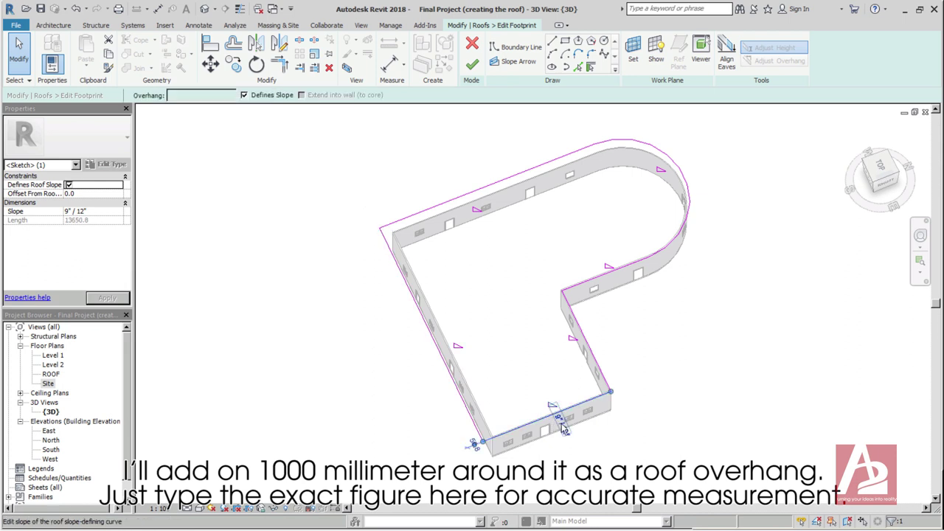
pyautogui.press('Return')
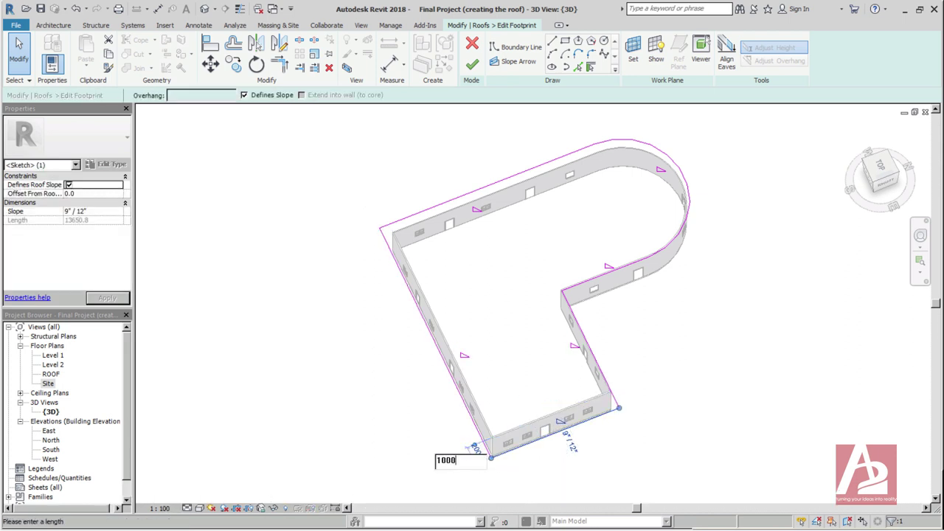
pyautogui.press('Return')
# Offset the boundary line along the short wing's inner wall 1000 mm outward
pyautogui.click(594, 353)
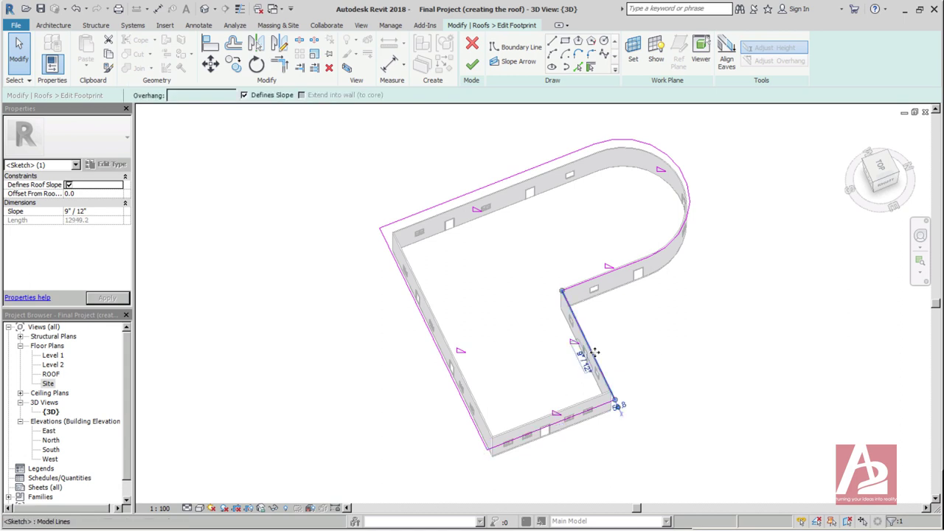
pyautogui.moveTo(594, 352); pyautogui.dragTo(639, 413)
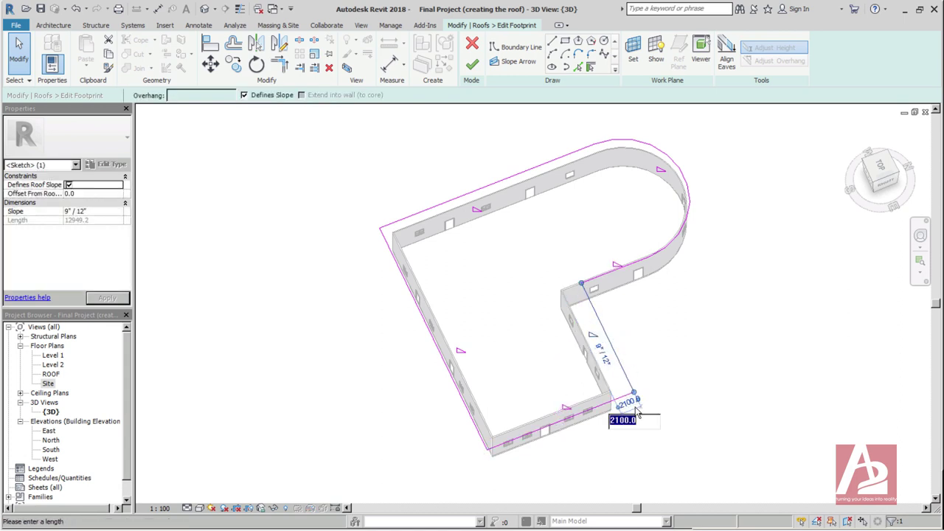
pyautogui.write('0')
pyautogui.press('Return')
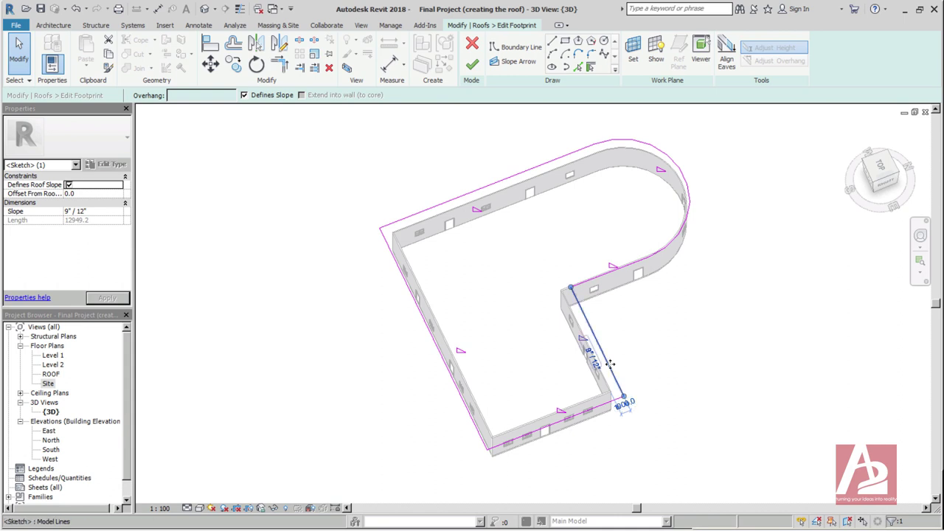
# Offset the boundary line along the curved wing's inner wall 1000 mm outward and finish the footprint edit
pyautogui.click(609, 288)
pyautogui.moveTo(608, 282); pyautogui.dragTo(578, 306)
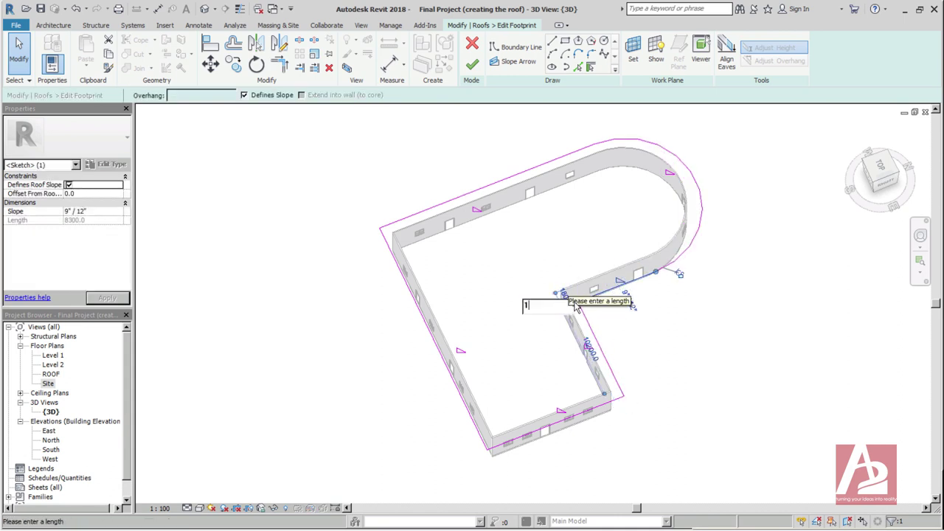
pyautogui.press('Return')
pyautogui.moveTo(620, 343)
pyautogui.mouseDown(button='middle')
pyautogui.moveTo(636, 341)
pyautogui.moveTo(498, 366)
pyautogui.mouseUp(button='middle')
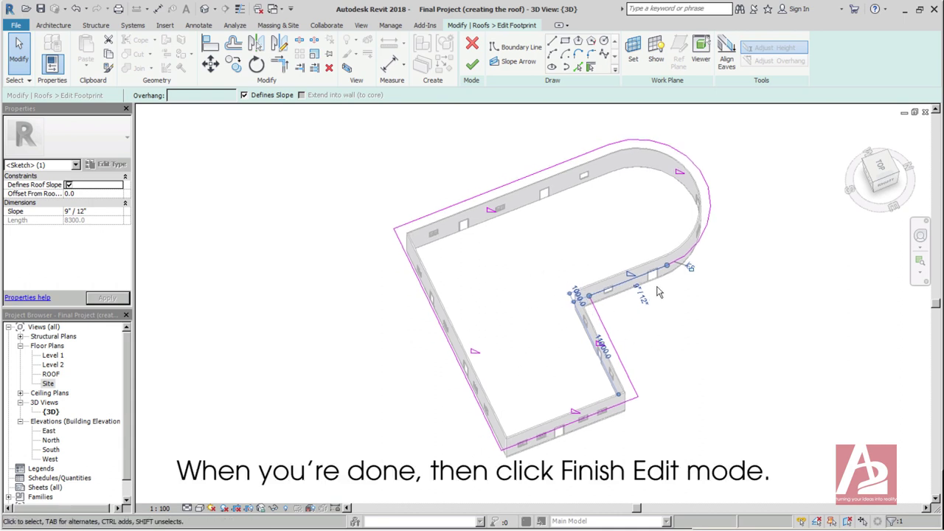
pyautogui.click(472, 65)
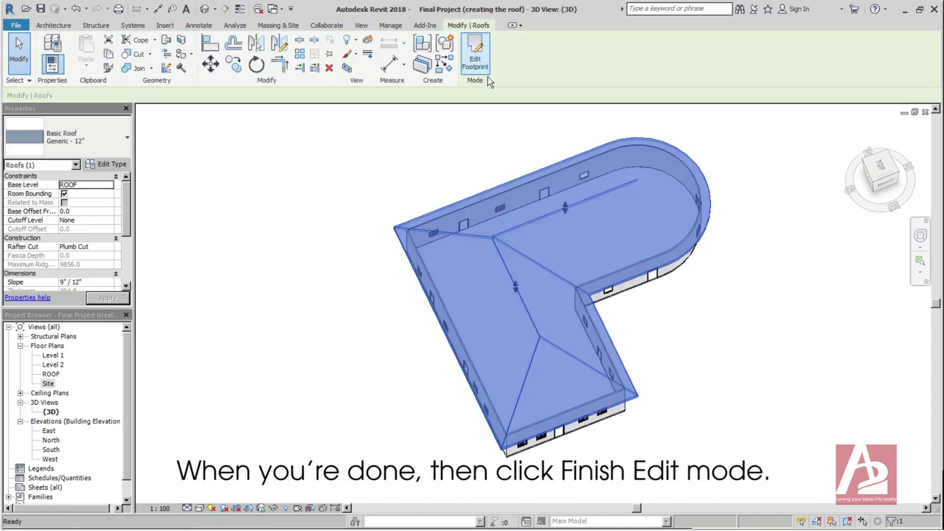
# Deselect the roof and orbit the 3D model to examine the hipped roof and its overhangs around both wings
pyautogui.click(920, 243)
pyautogui.click(890, 283)
pyautogui.moveTo(656, 333); pyautogui.dragTo(655, 359)
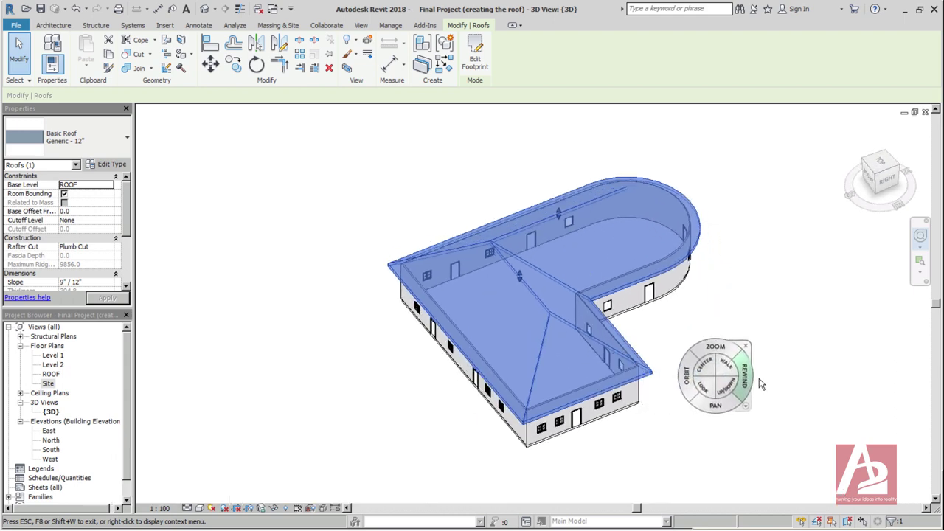
pyautogui.press('Escape')
pyautogui.press('Escape')
pyautogui.click(922, 249)
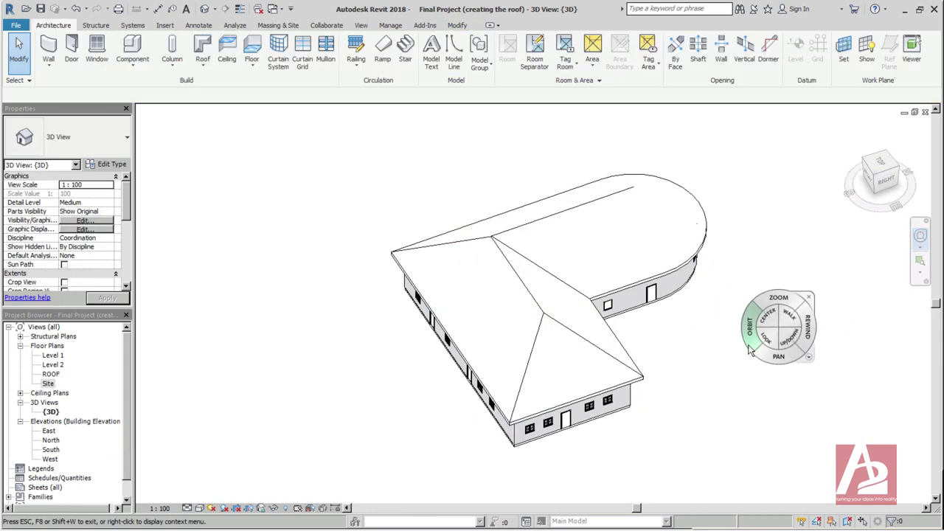
pyautogui.moveTo(730, 317); pyautogui.dragTo(625, 296)
pyautogui.moveTo(631, 298); pyautogui.dragTo(644, 363)
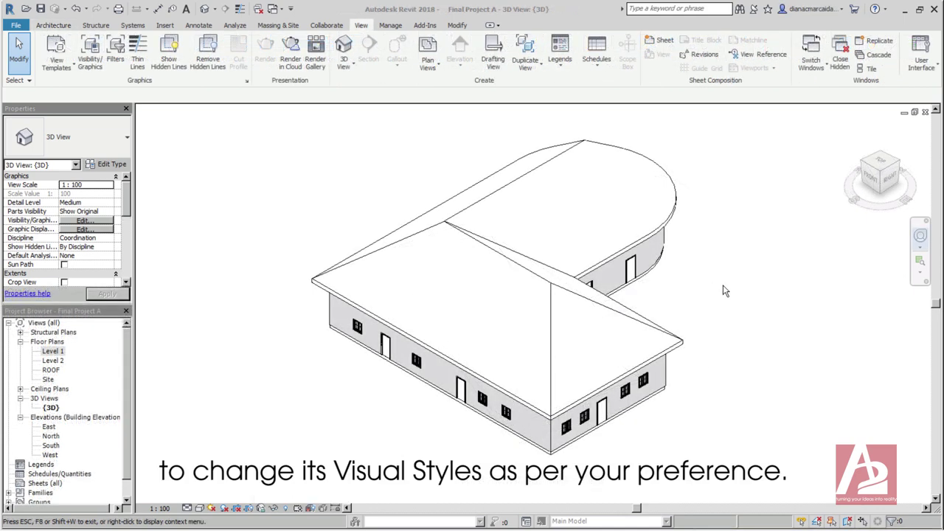
pyautogui.click(931, 248)
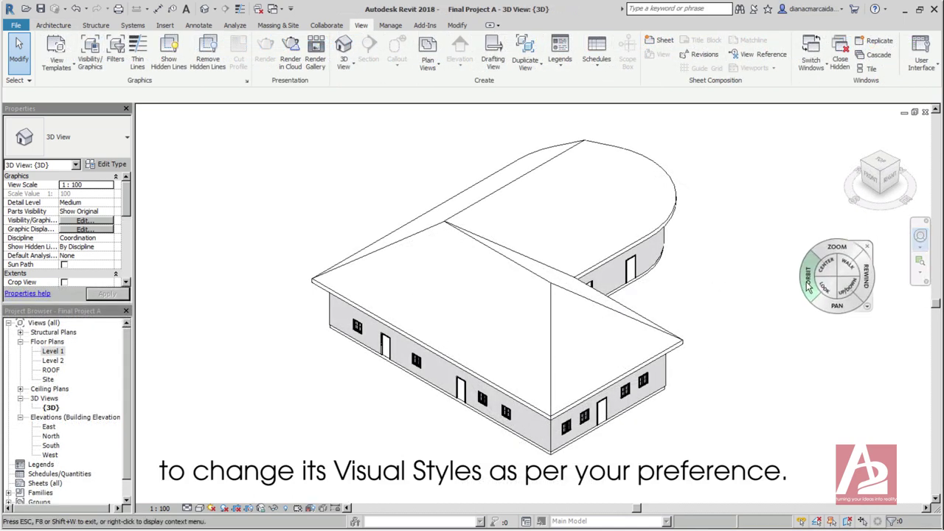
pyautogui.moveTo(771, 280); pyautogui.dragTo(686, 305)
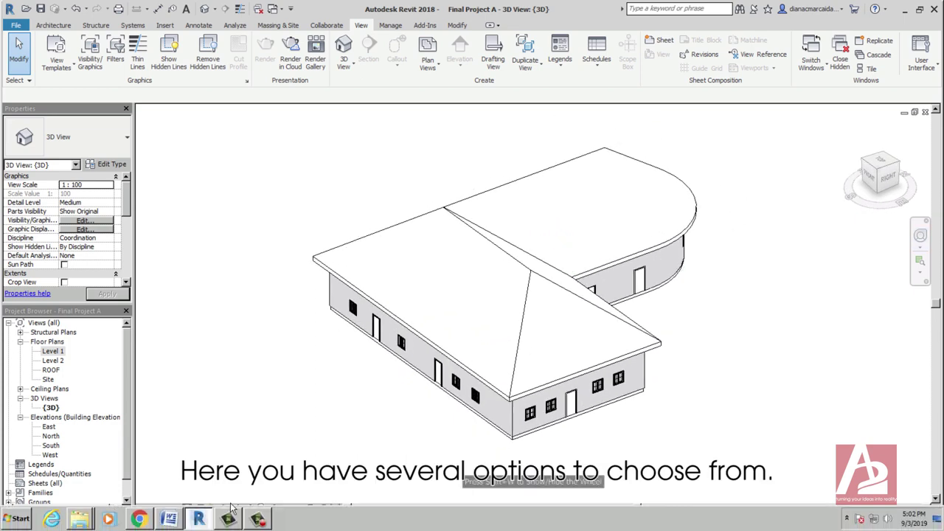
# Preview the 3D view in the Hidden Line, Shaded and Consistent Colors visual styles, and set it to Realistic
pyautogui.click(199, 508)
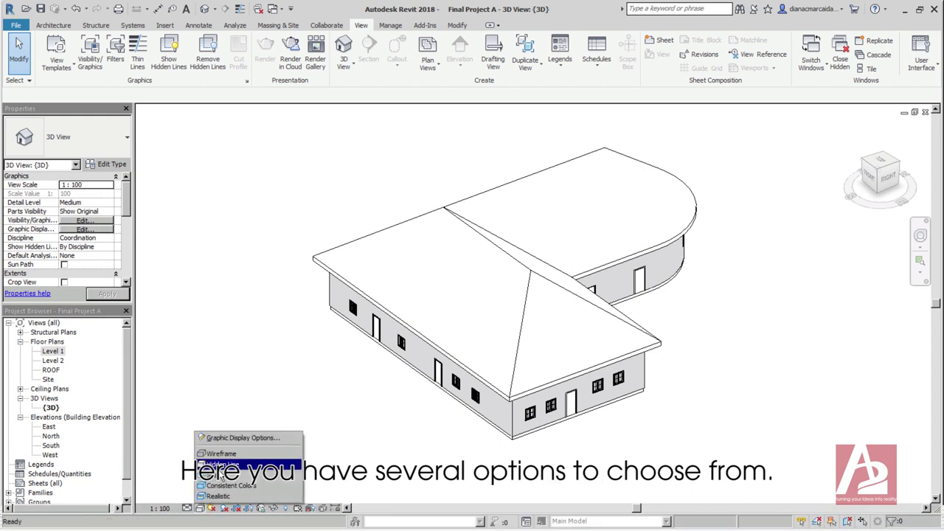
pyautogui.click(222, 465)
pyautogui.click(199, 509)
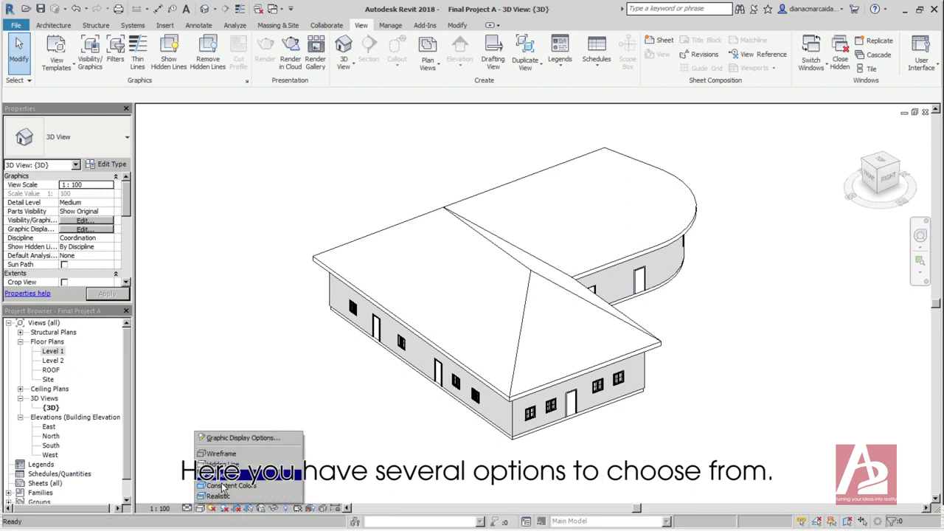
pyautogui.click(221, 480)
pyautogui.click(202, 509)
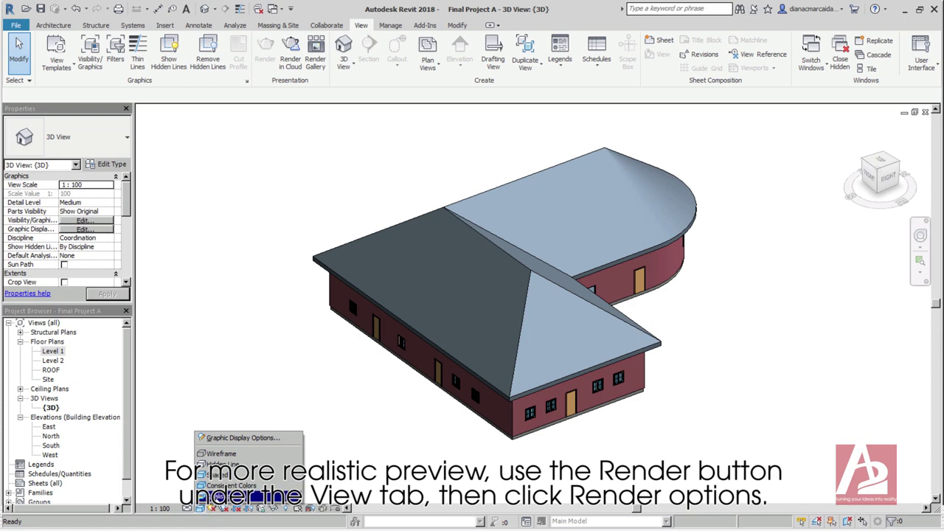
pyautogui.click(219, 492)
pyautogui.click(203, 509)
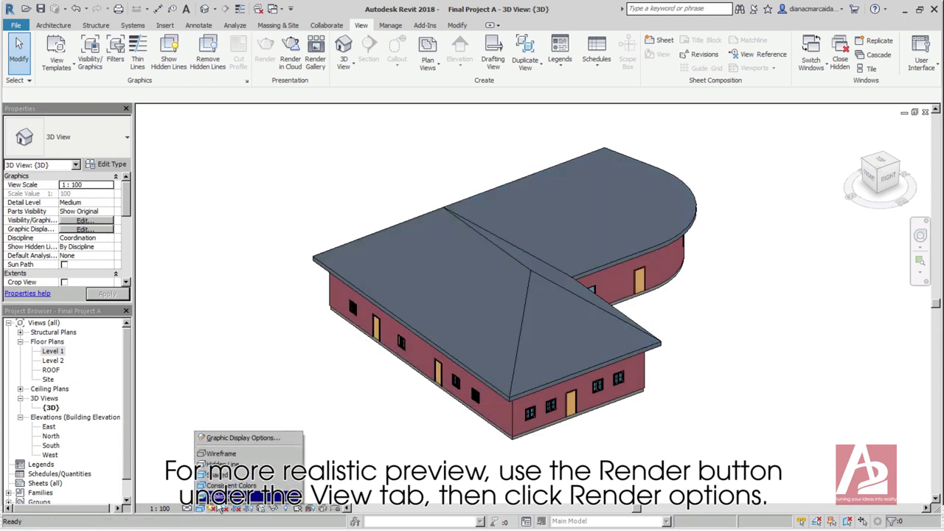
pyautogui.click(219, 505)
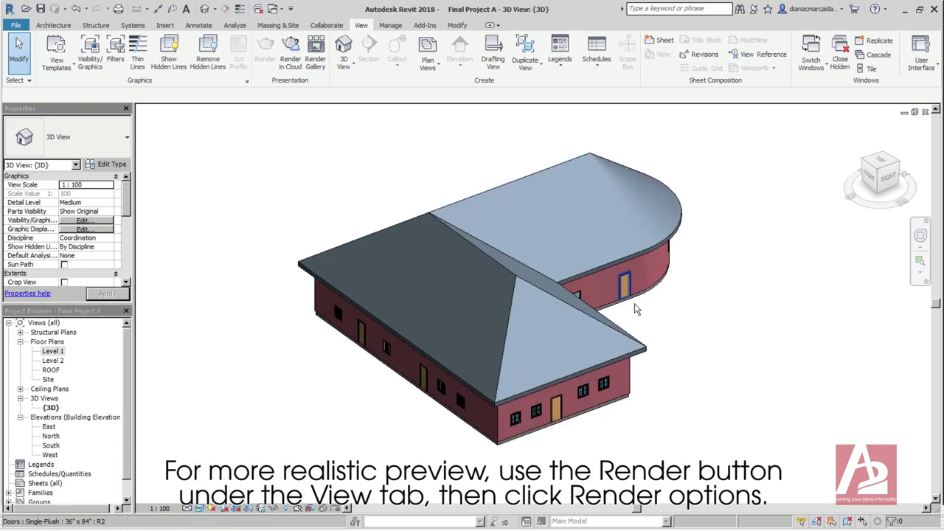